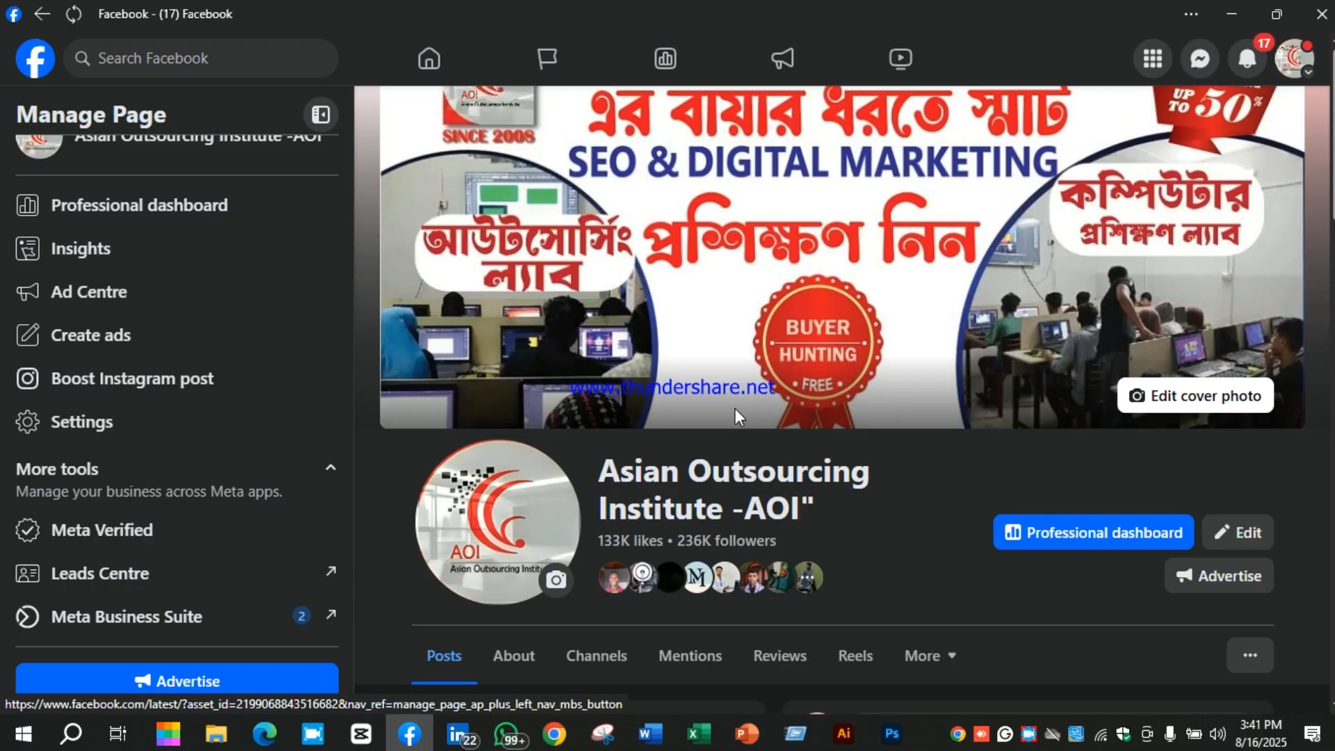
Step: Open Meta Business Suite from the managed Facebook Page and switch to the AsiaN It ServicE - AIS" page
{"action": "left_click", "coordinate": [236, 626]}
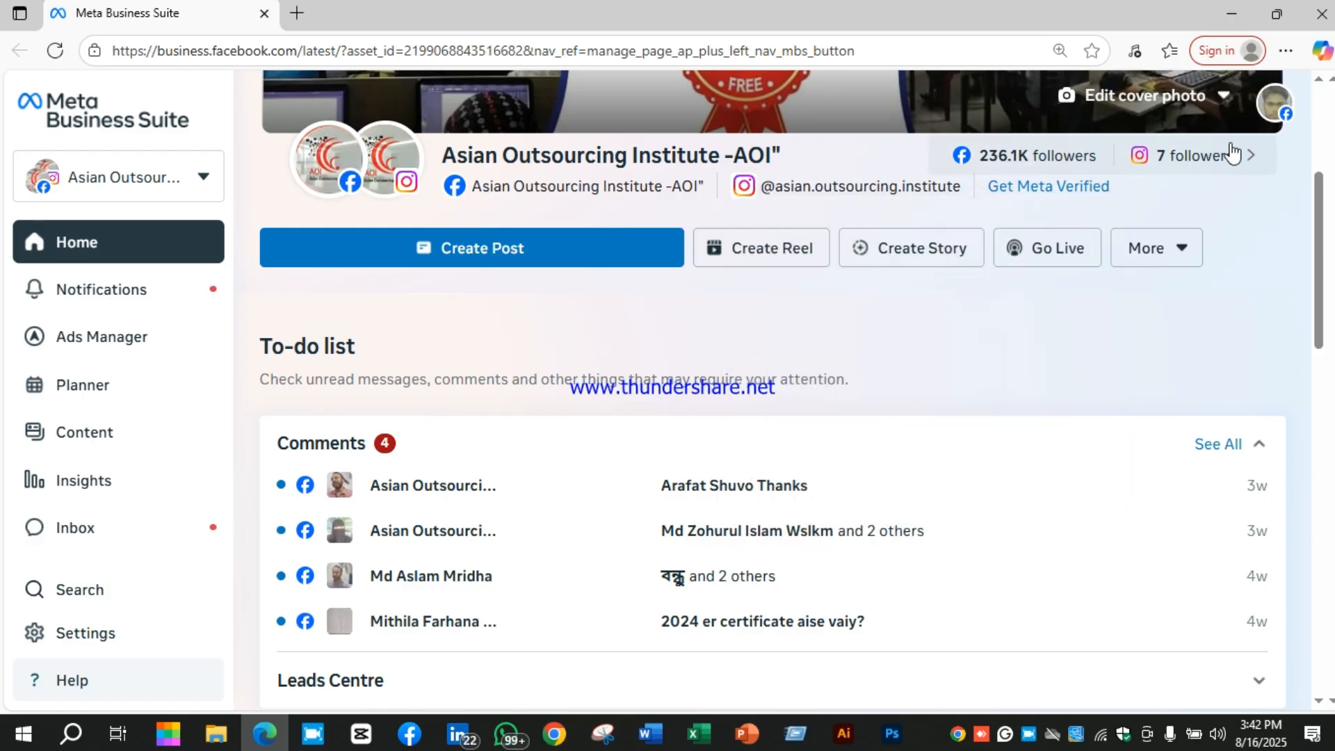
{"action": "left_click", "coordinate": [202, 186]}
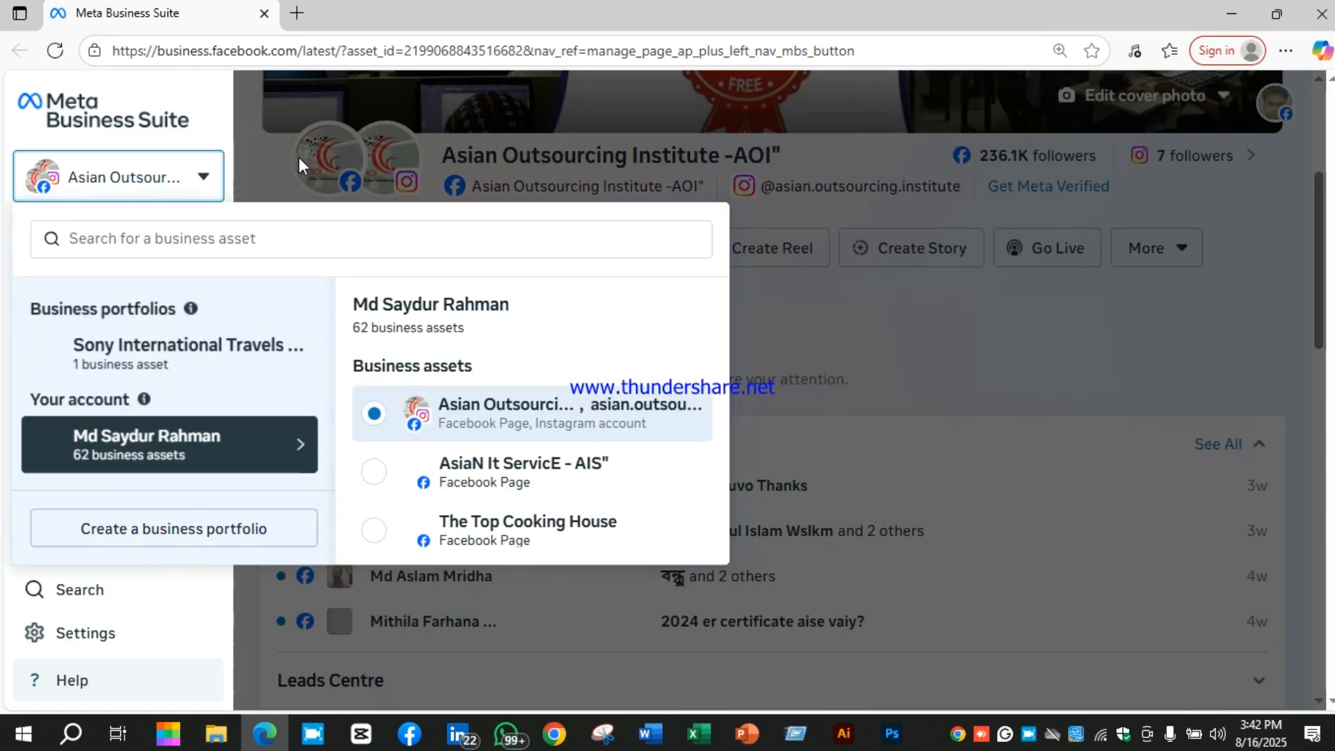
{"action": "left_click", "coordinate": [553, 462]}
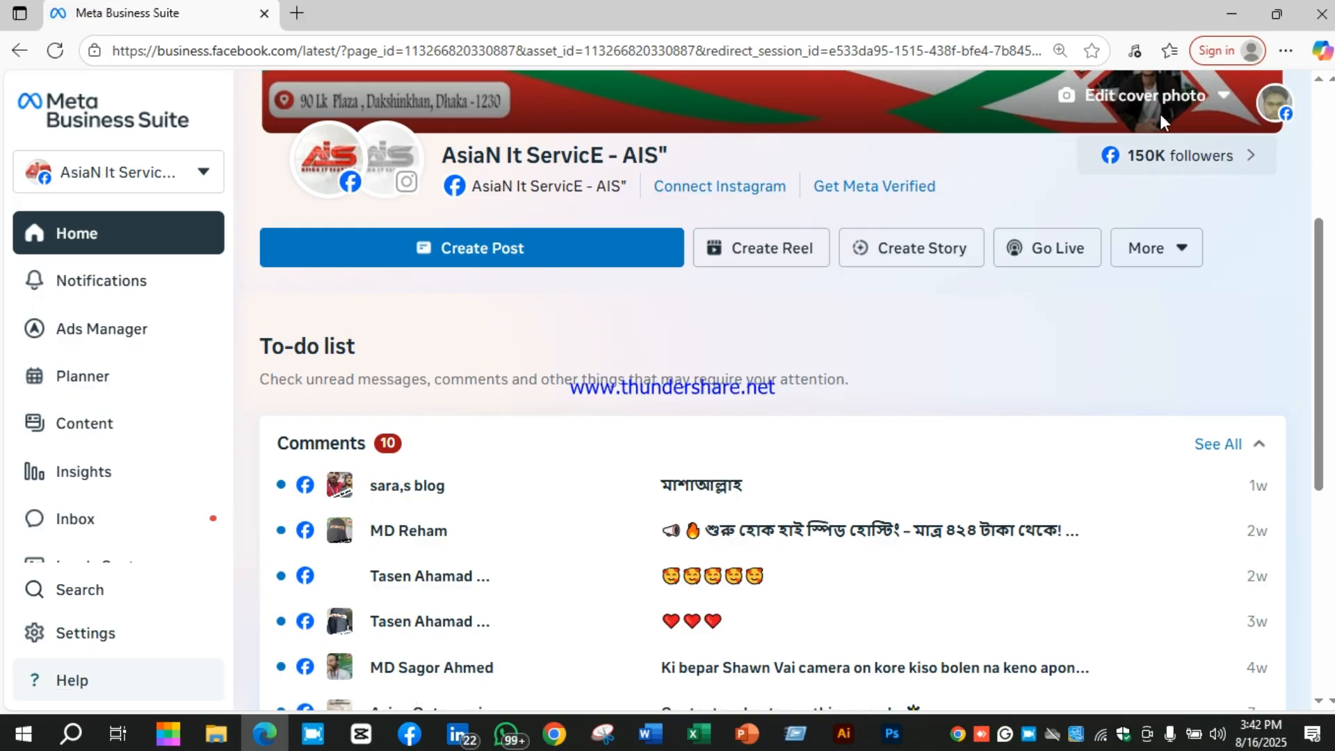
{"action": "mouse_move", "coordinate": [405, 181]}
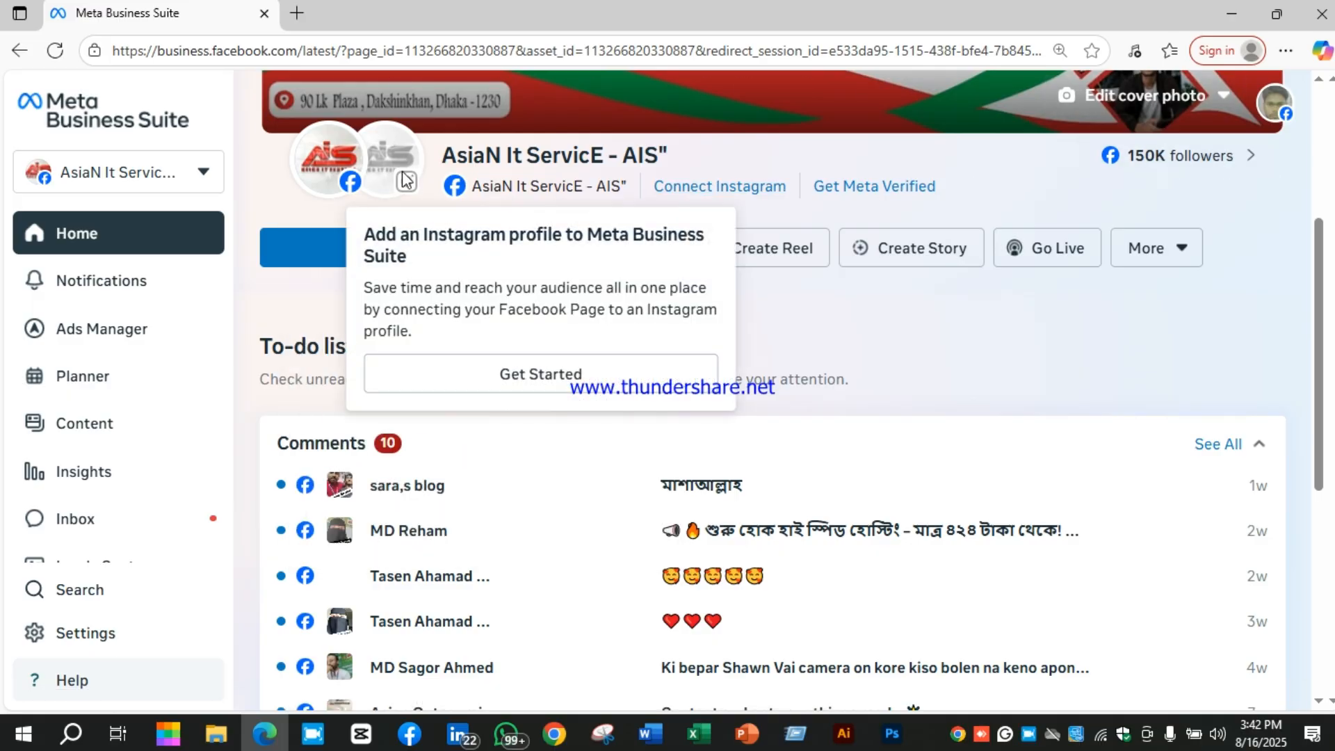
Step: Switch the business asset back to Asian Outsourcing Institute -AOI" with its linked Instagram account
{"action": "left_click", "coordinate": [187, 171]}
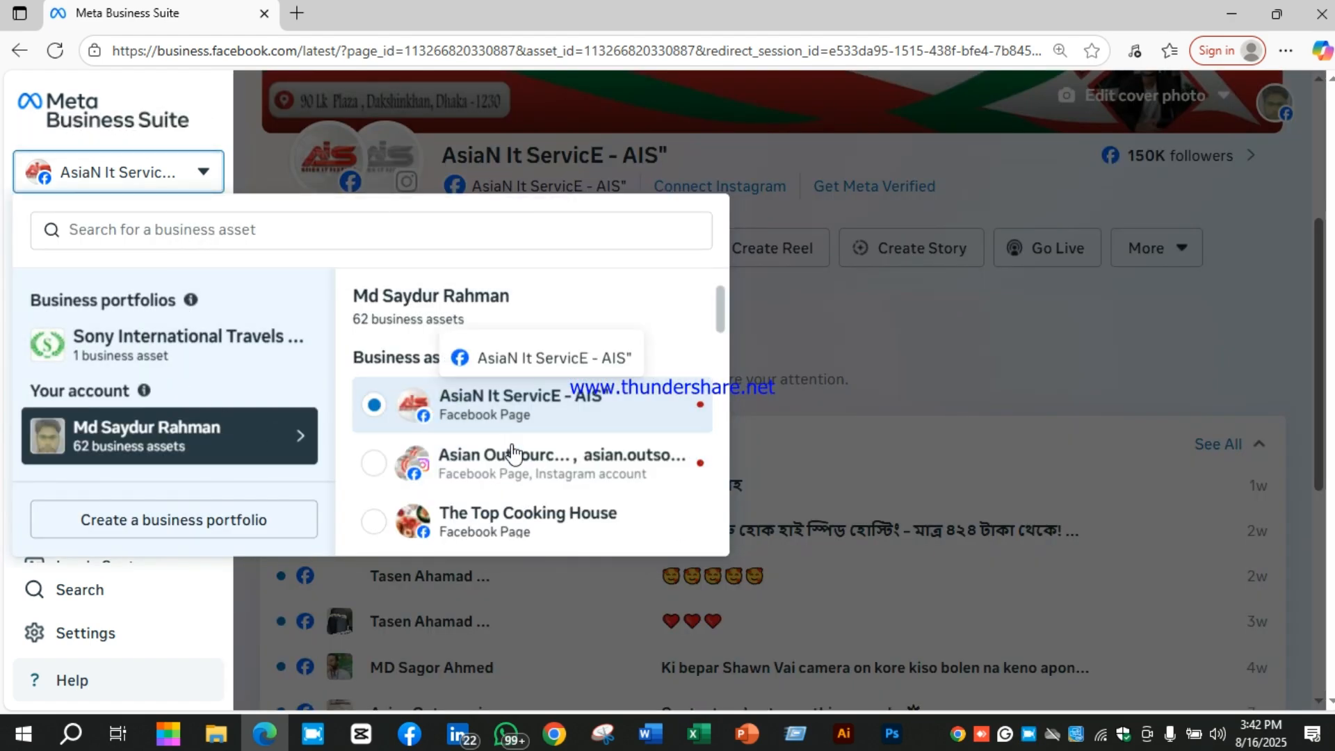
{"action": "left_click", "coordinate": [512, 456]}
{"action": "mouse_move", "coordinate": [406, 126]}
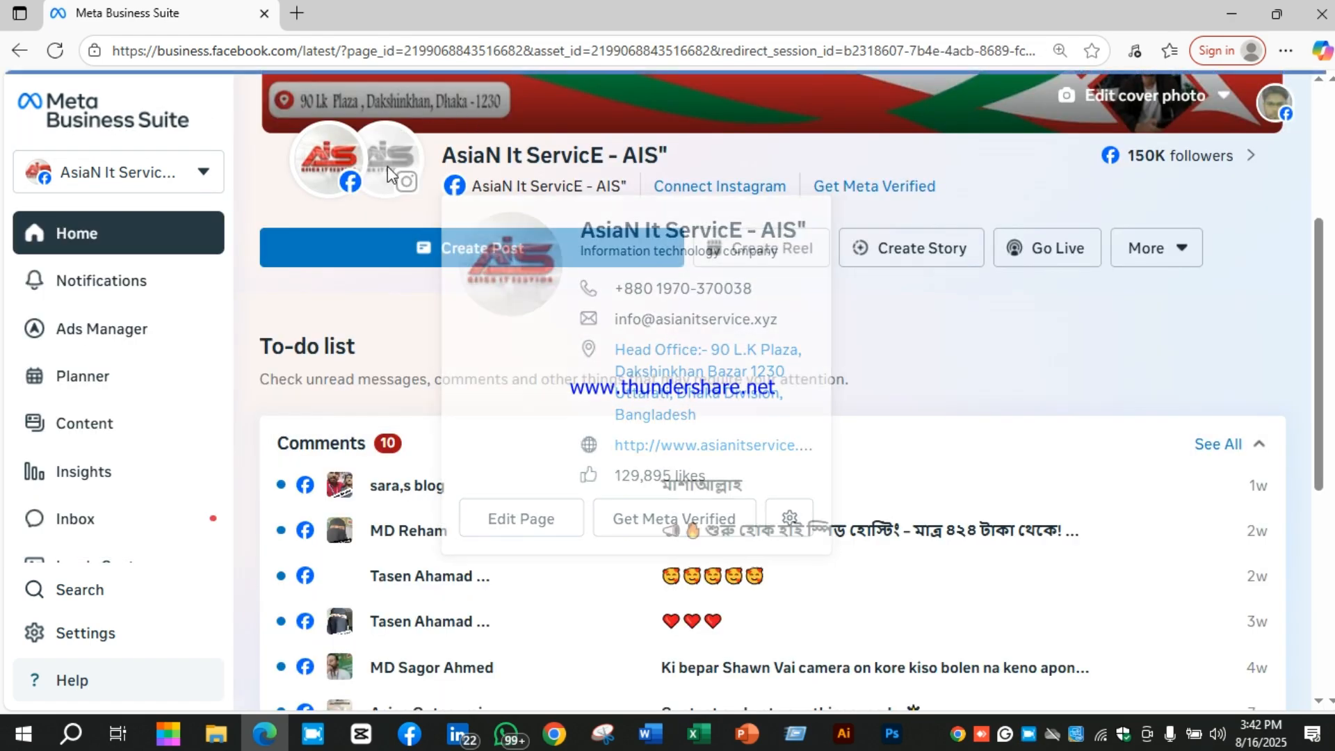
{"action": "mouse_move", "coordinate": [386, 165]}
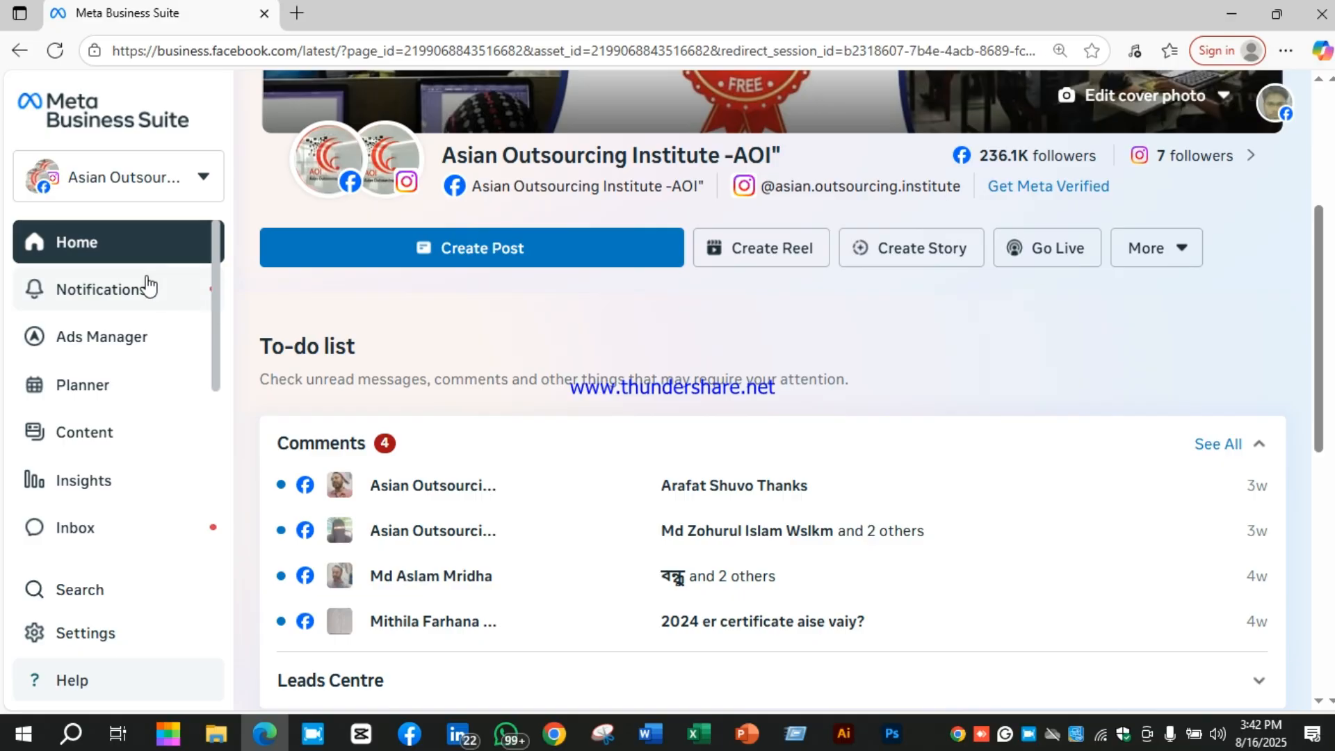
Step: Open the inbox and review its Messenger, Instagram and WhatsApp channels, including the WhatsApp connection information
{"action": "left_click", "coordinate": [149, 529]}
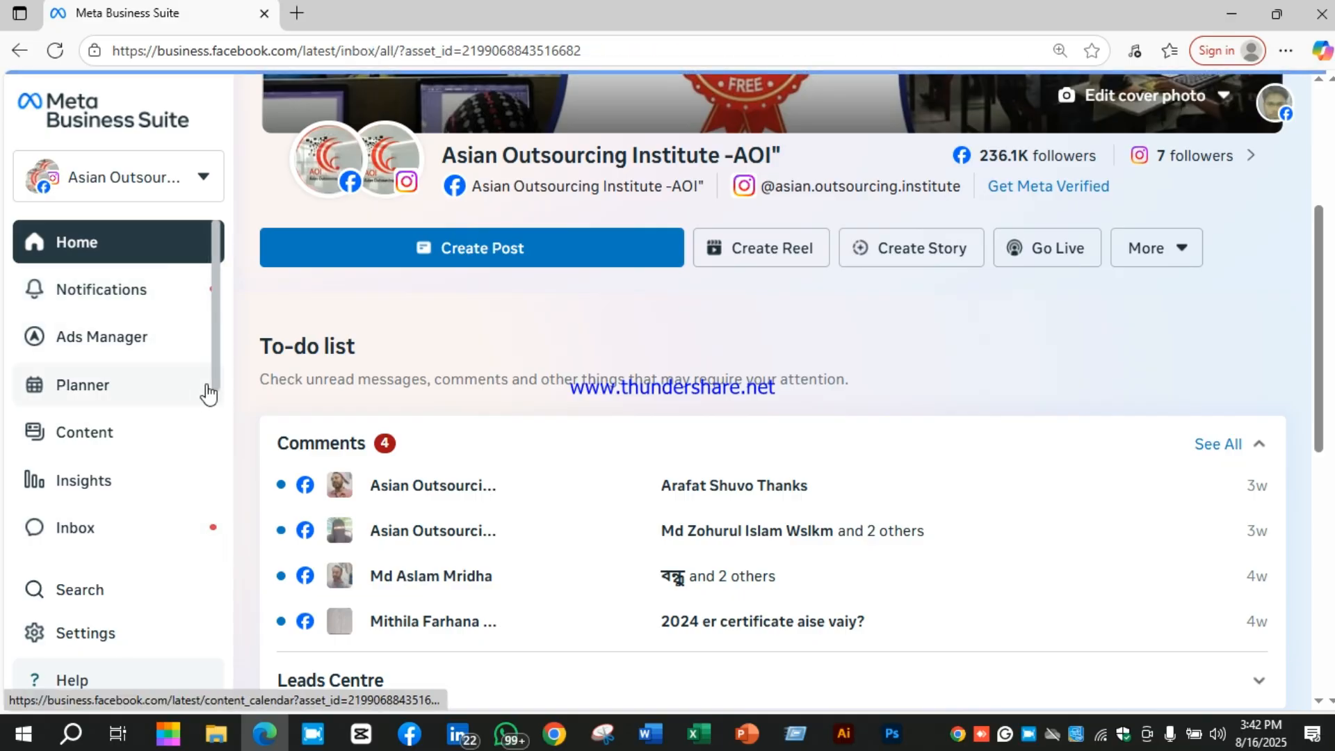
{"action": "left_click", "coordinate": [132, 530]}
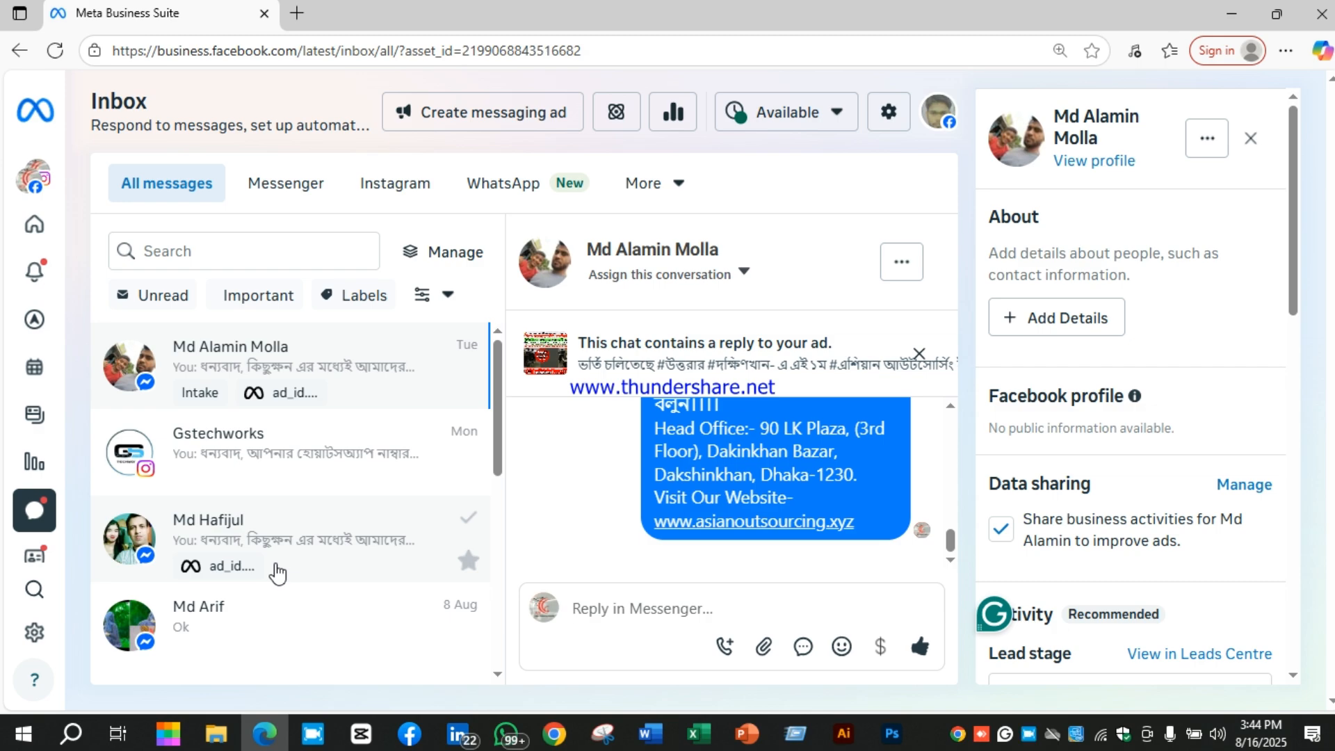
{"action": "left_click", "coordinate": [282, 181]}
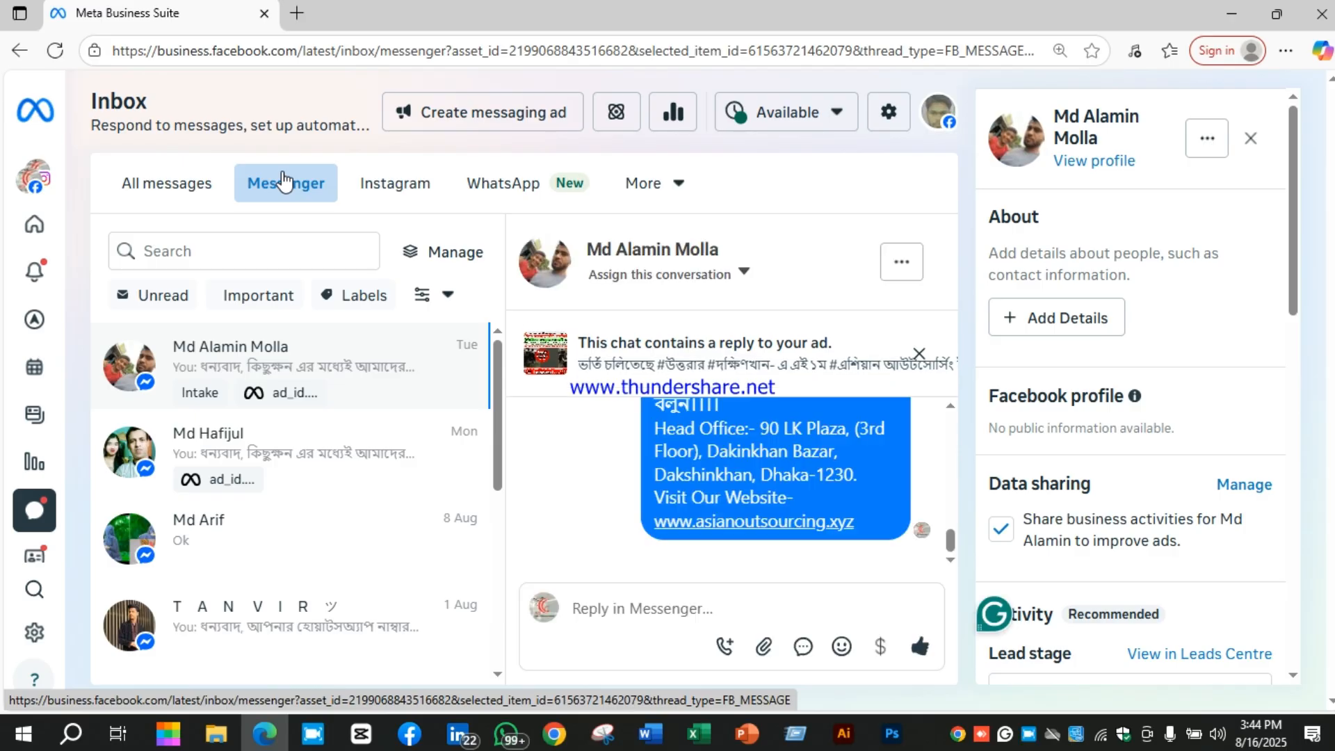
{"action": "left_click", "coordinate": [417, 185]}
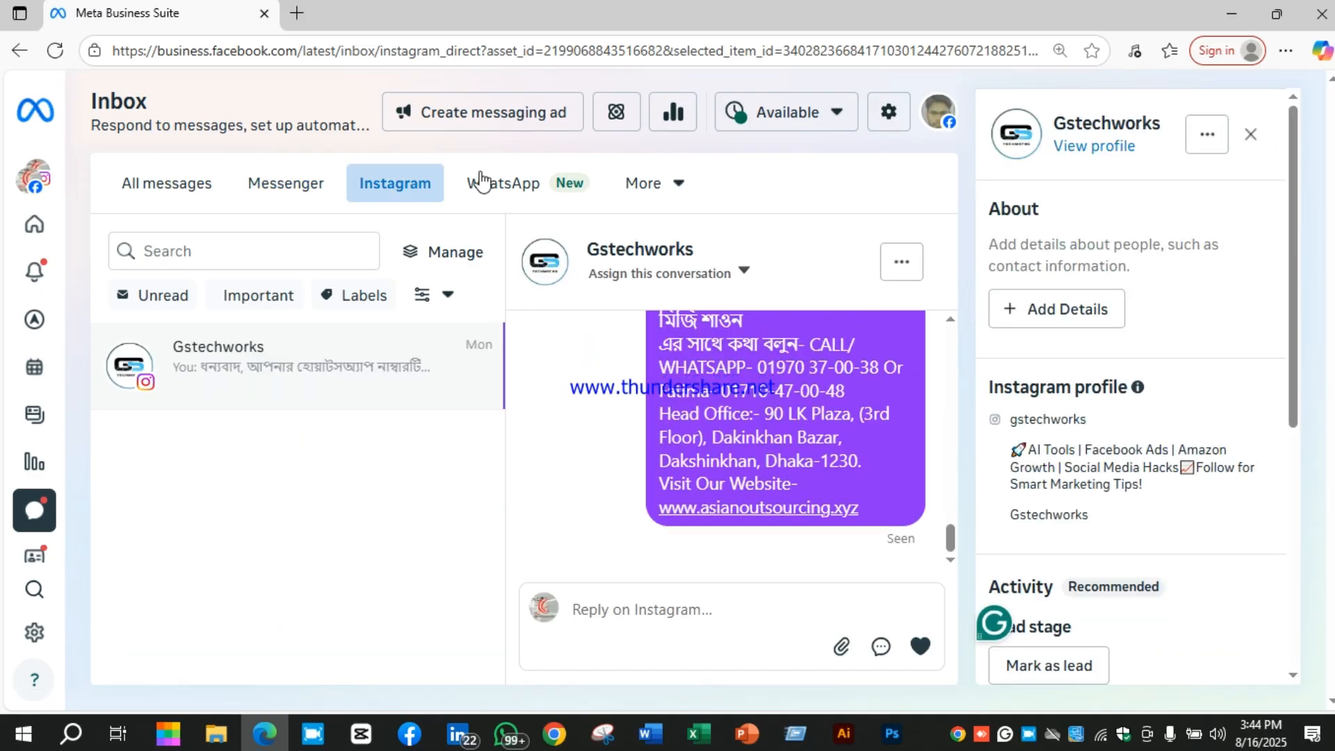
{"action": "left_click", "coordinate": [544, 189]}
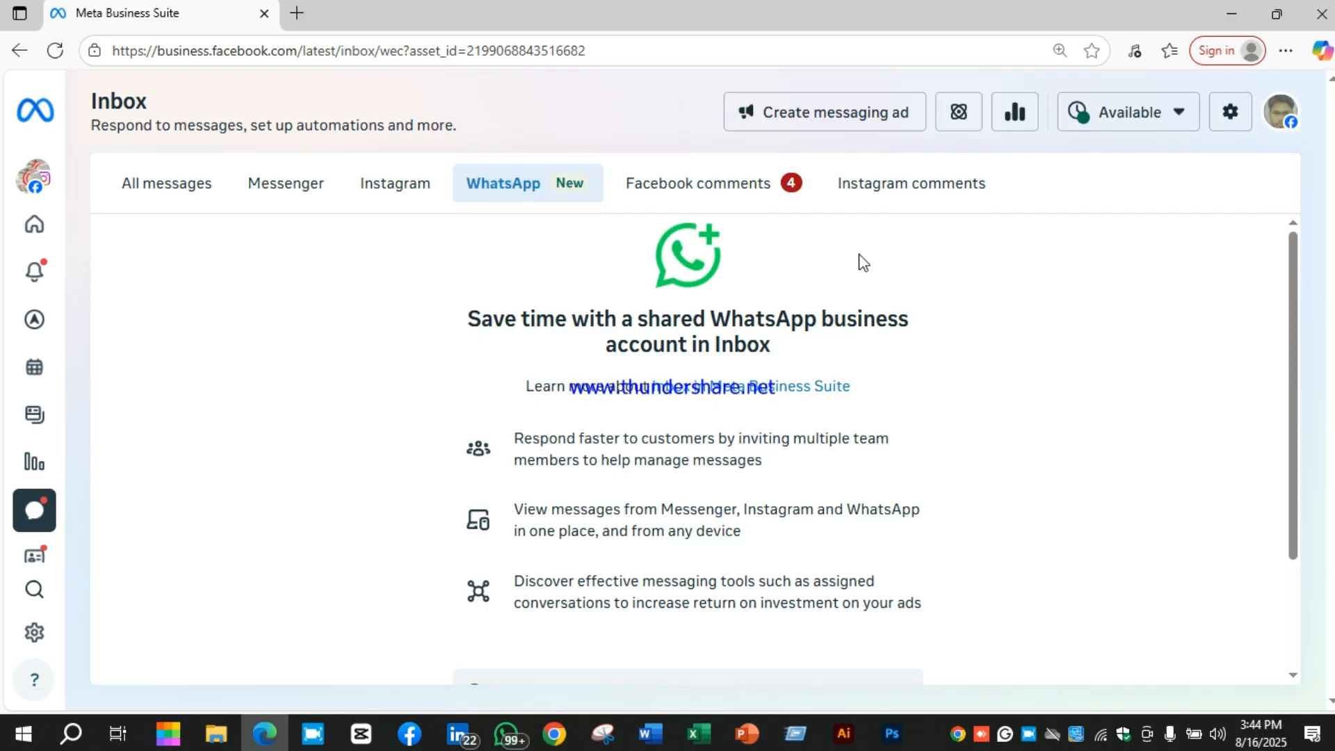
{"action": "scroll", "coordinate": [955, 457], "scroll_direction": "down", "scroll_amount": 2}
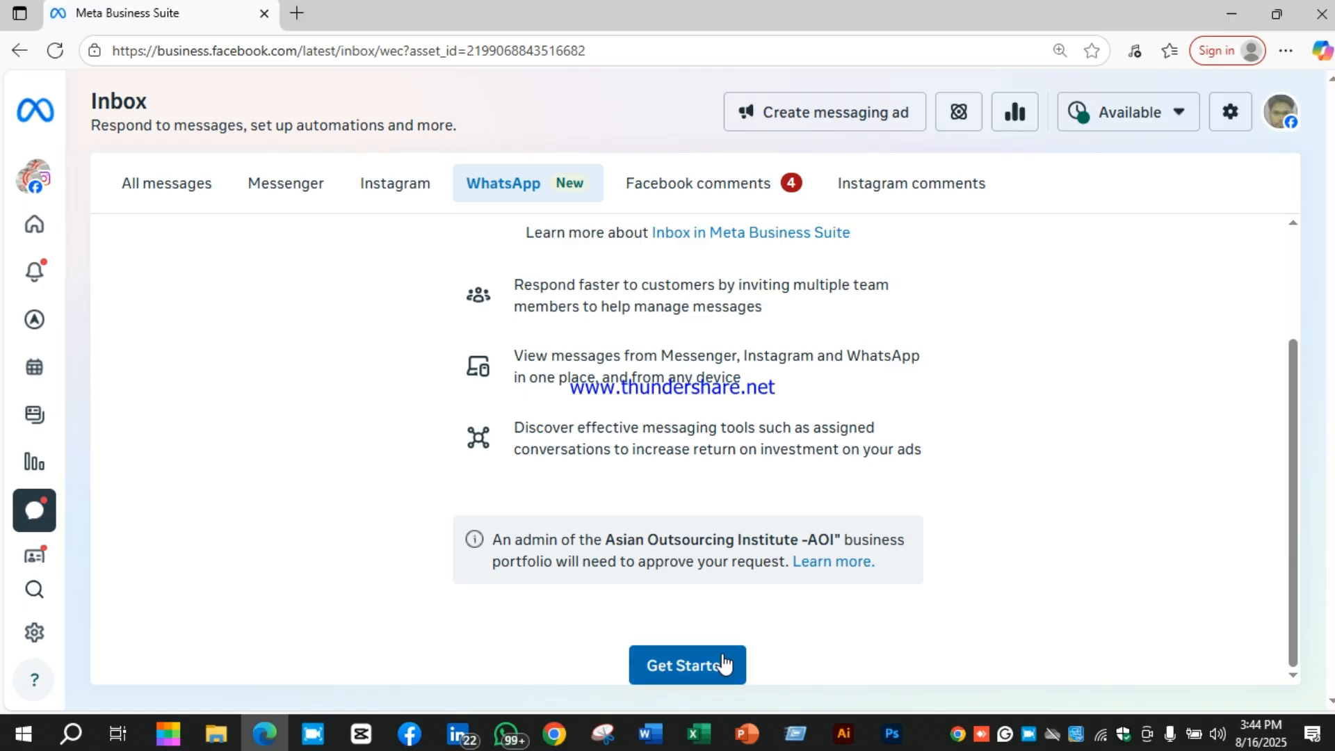
{"action": "scroll", "coordinate": [771, 487], "scroll_direction": "up", "scroll_amount": 2}
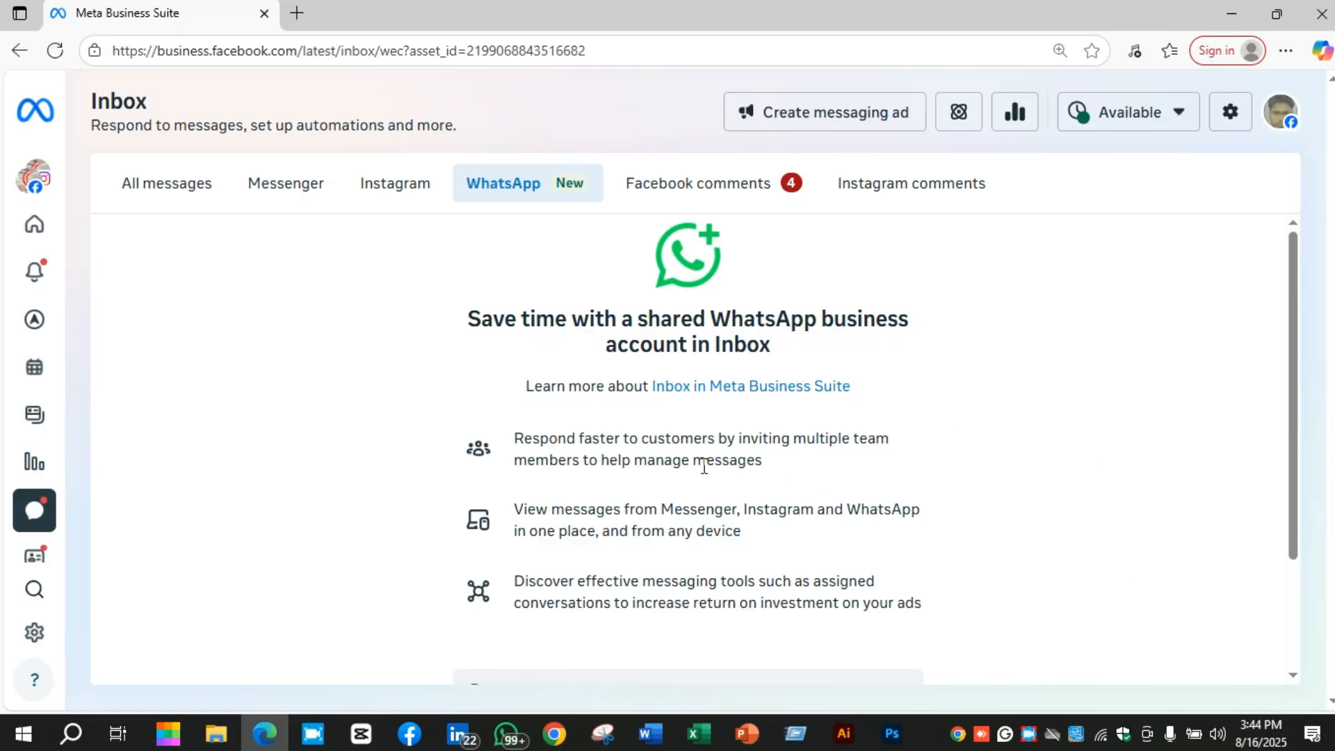
Step: Return to the Messenger conversations and show the additional Facebook and Instagram comment channels
{"action": "left_click", "coordinate": [368, 196]}
{"action": "left_click", "coordinate": [273, 198]}
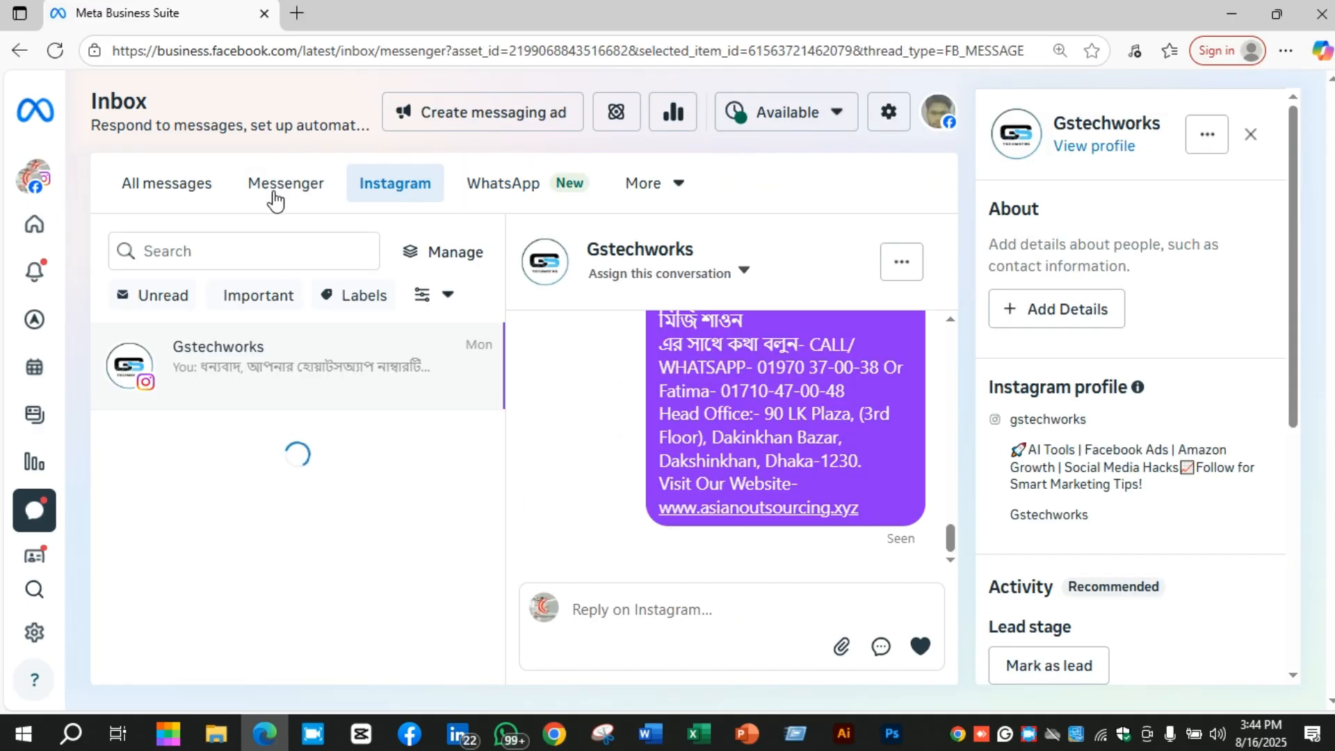
{"action": "left_click", "coordinate": [654, 184]}
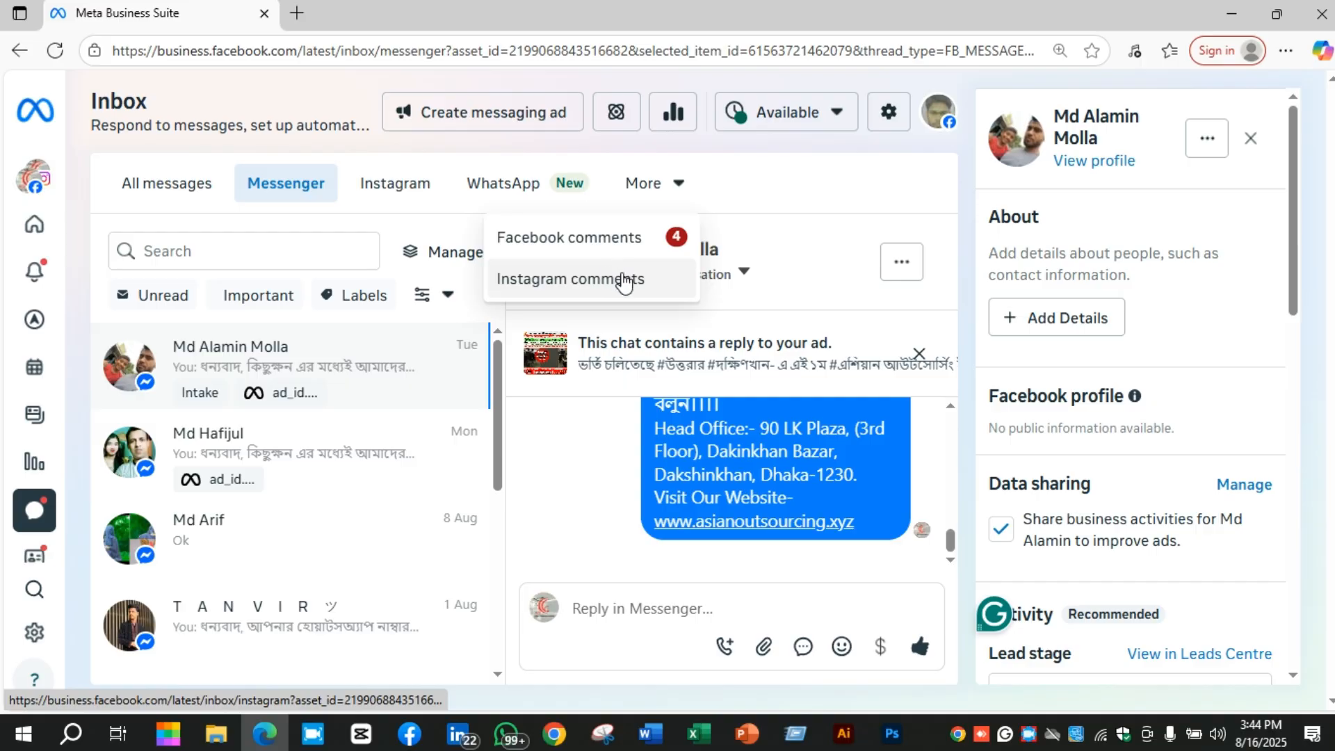
Step: Open the page's notifications and return to the Business Suite home page
{"action": "mouse_move", "coordinate": [29, 285]}
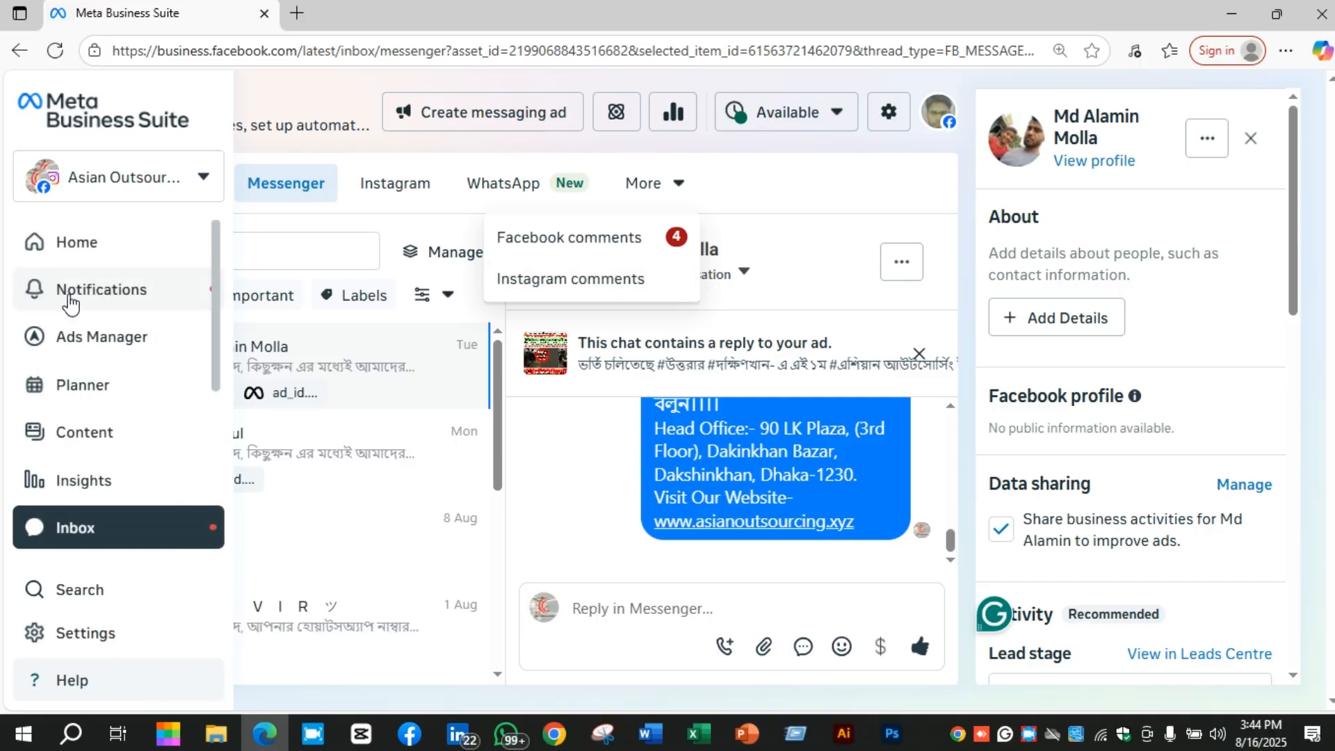
{"action": "left_click", "coordinate": [65, 296]}
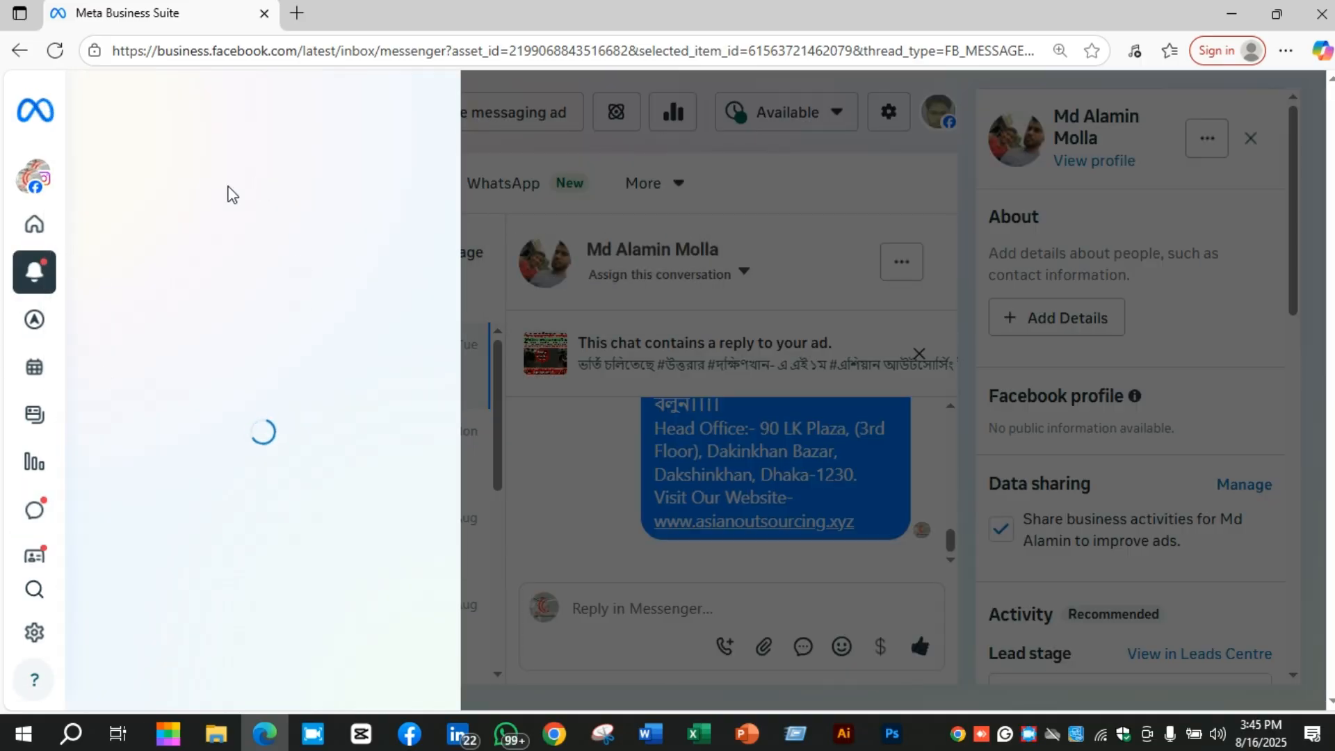
{"action": "left_click", "coordinate": [31, 223]}
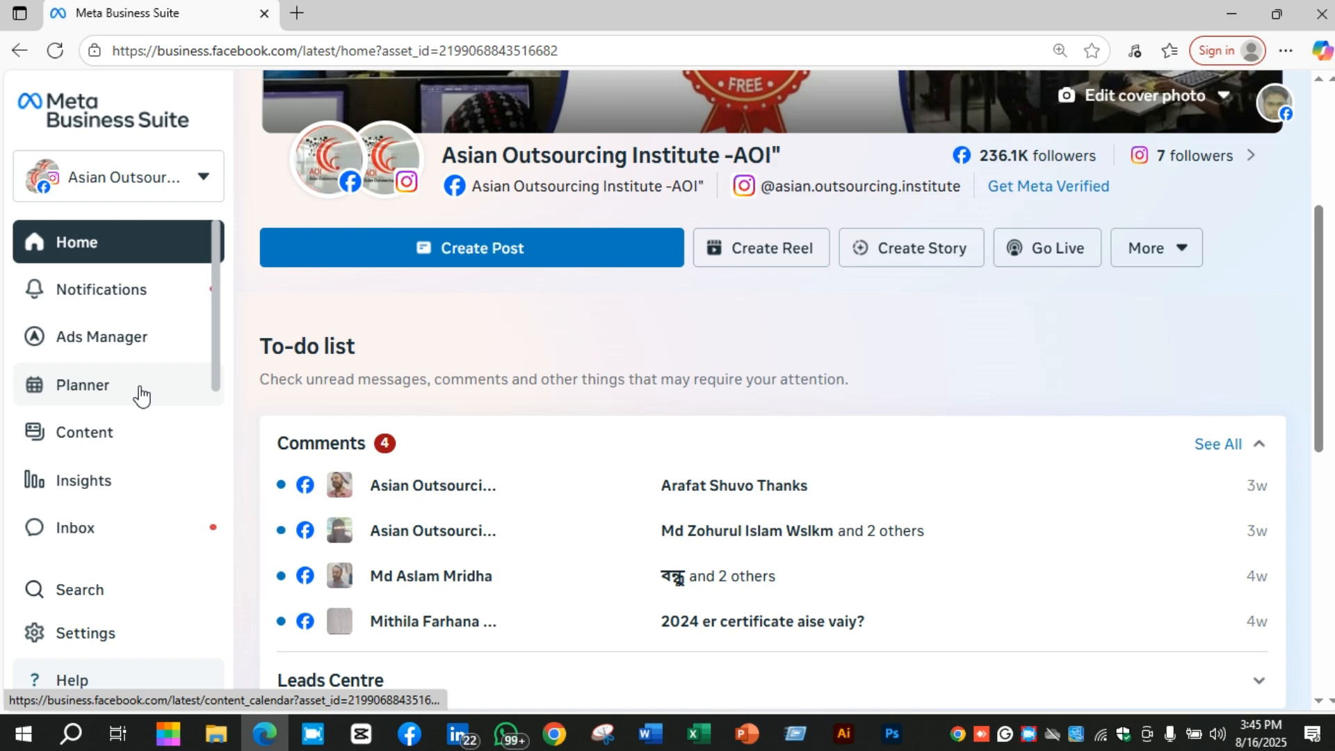
Step: Open the Planner, look through the August 2025 calendar by month, and return to the weekly view
{"action": "left_click", "coordinate": [141, 395]}
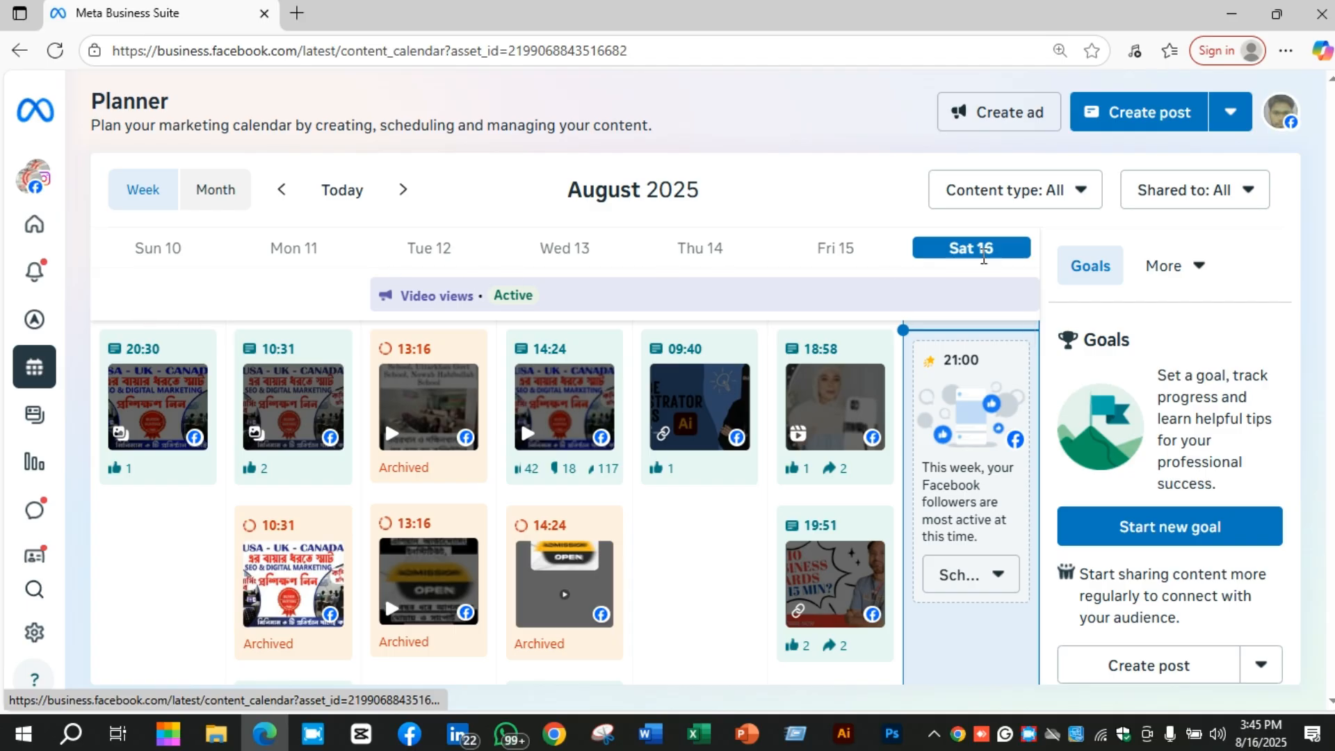
{"action": "left_click", "coordinate": [218, 190]}
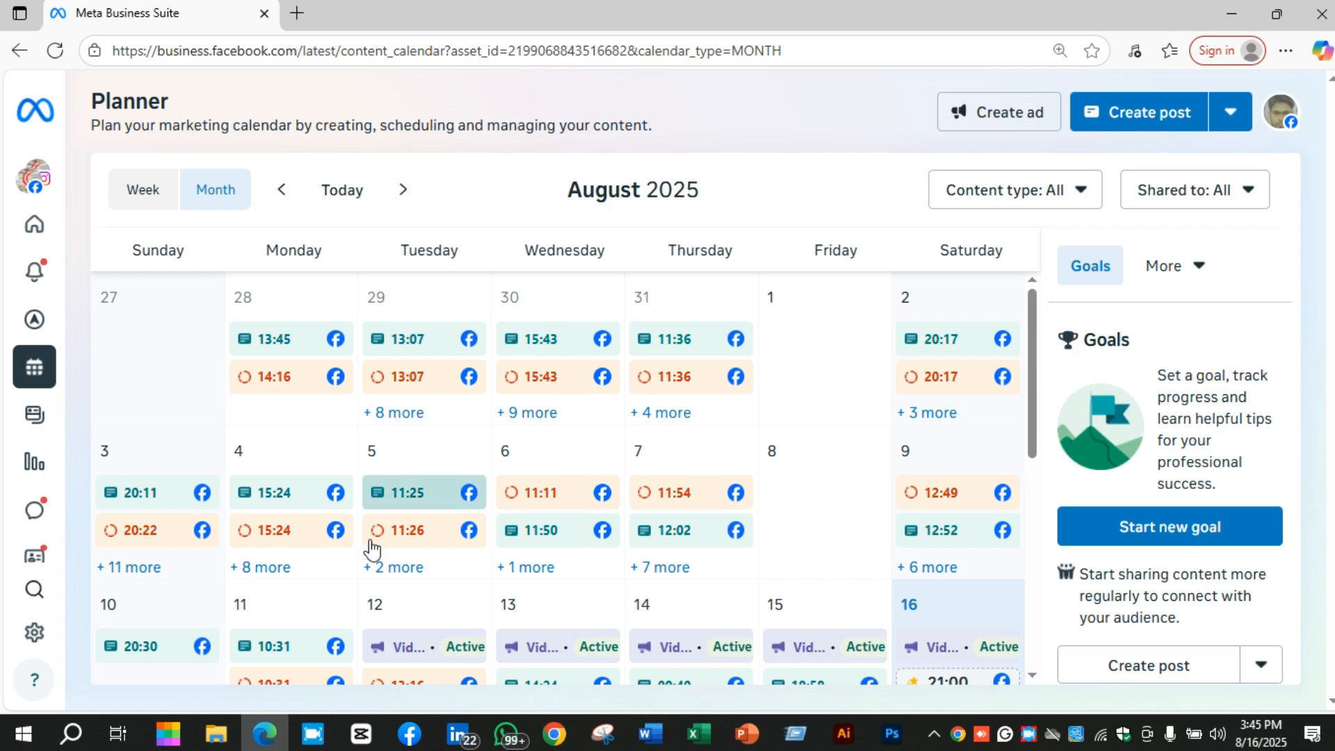
{"action": "scroll", "coordinate": [711, 581], "scroll_direction": "down", "scroll_amount": 5}
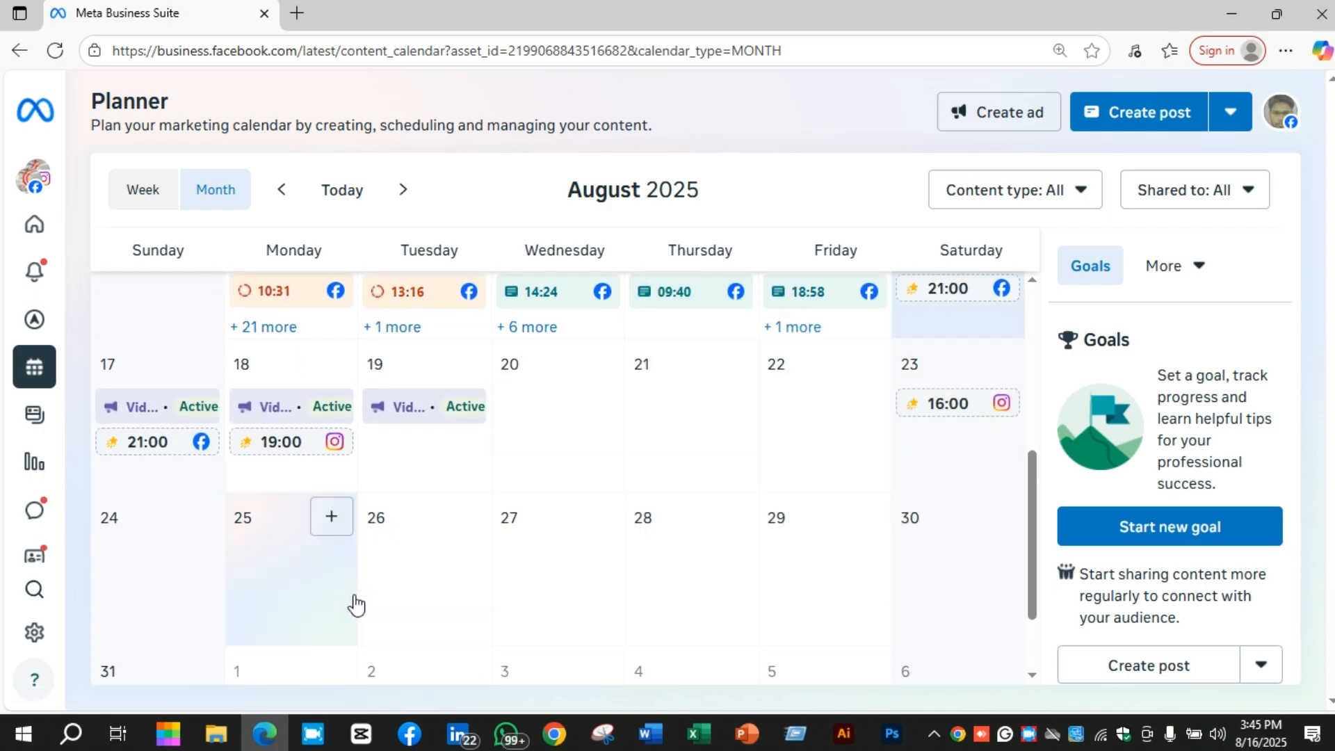
{"action": "scroll", "coordinate": [373, 563], "scroll_direction": "up", "scroll_amount": 5}
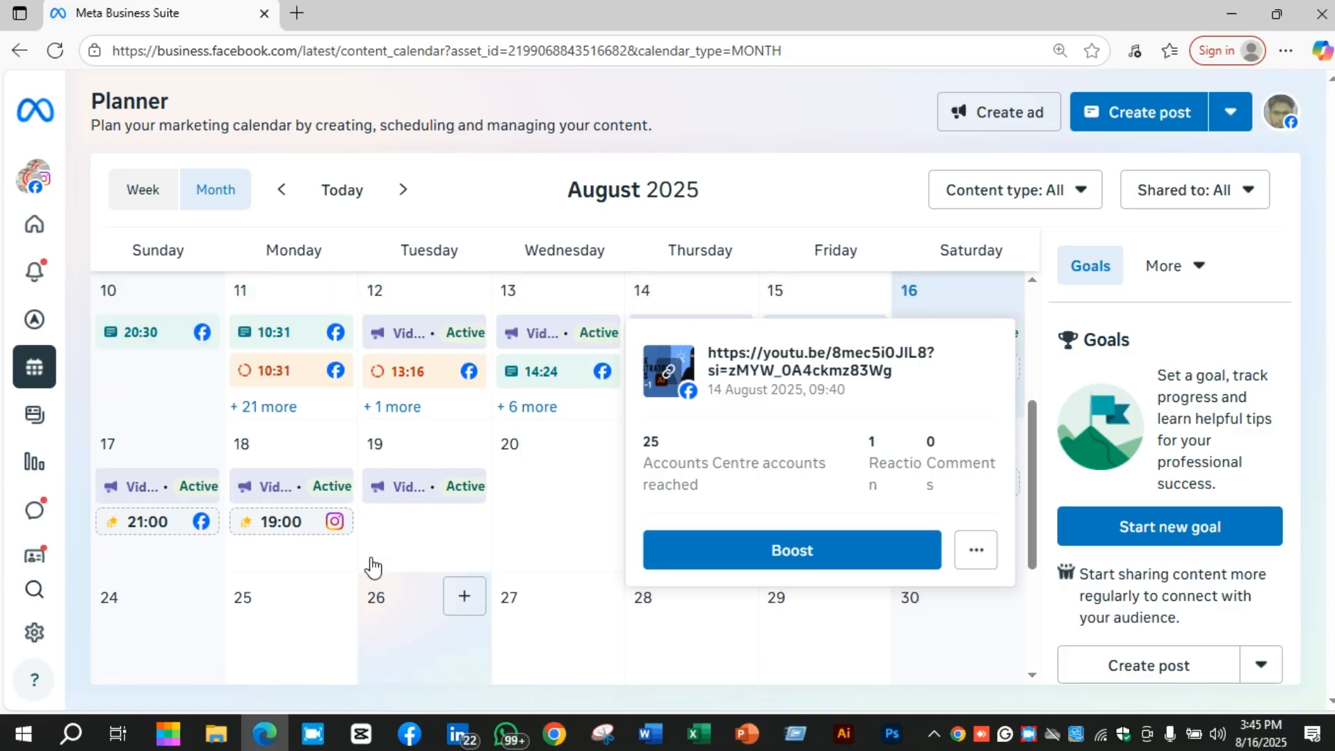
{"action": "left_click", "coordinate": [146, 192]}
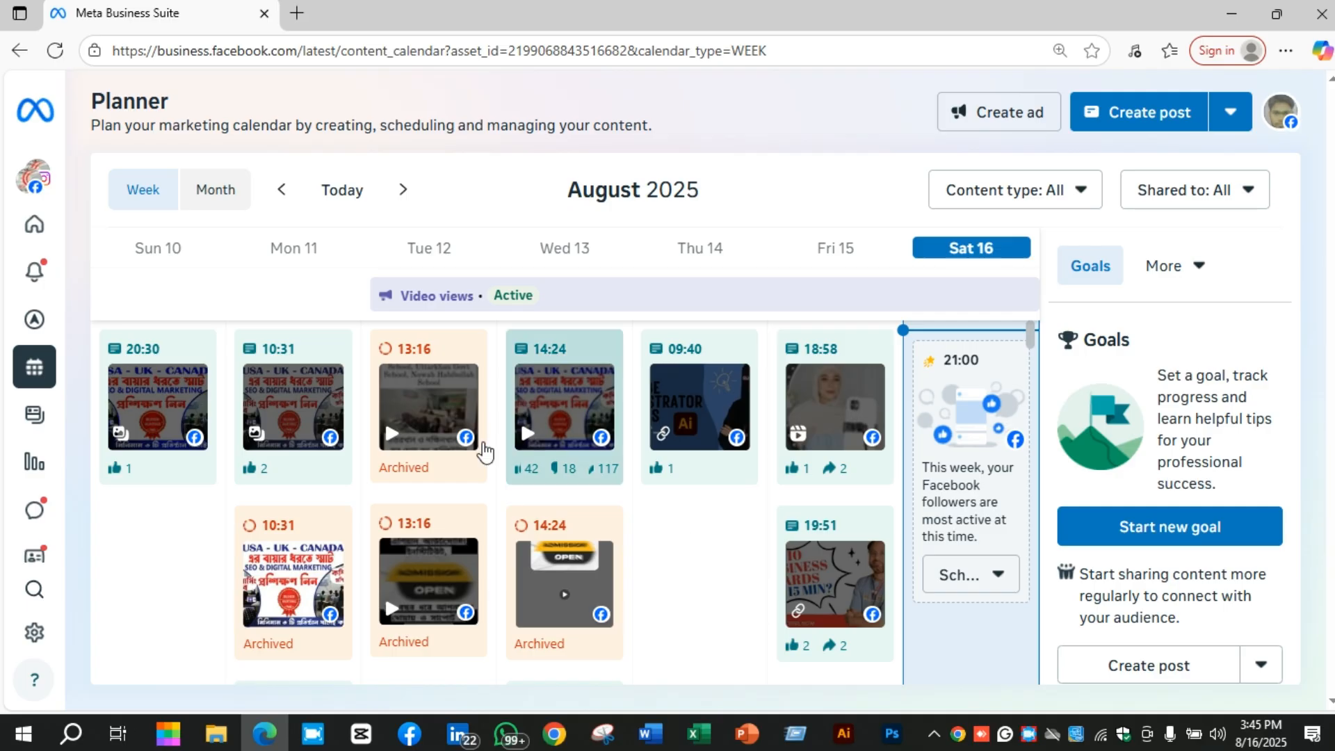
Step: Open the published content list and examine the available date ranges and the additional post creation options
{"action": "left_click", "coordinate": [42, 424]}
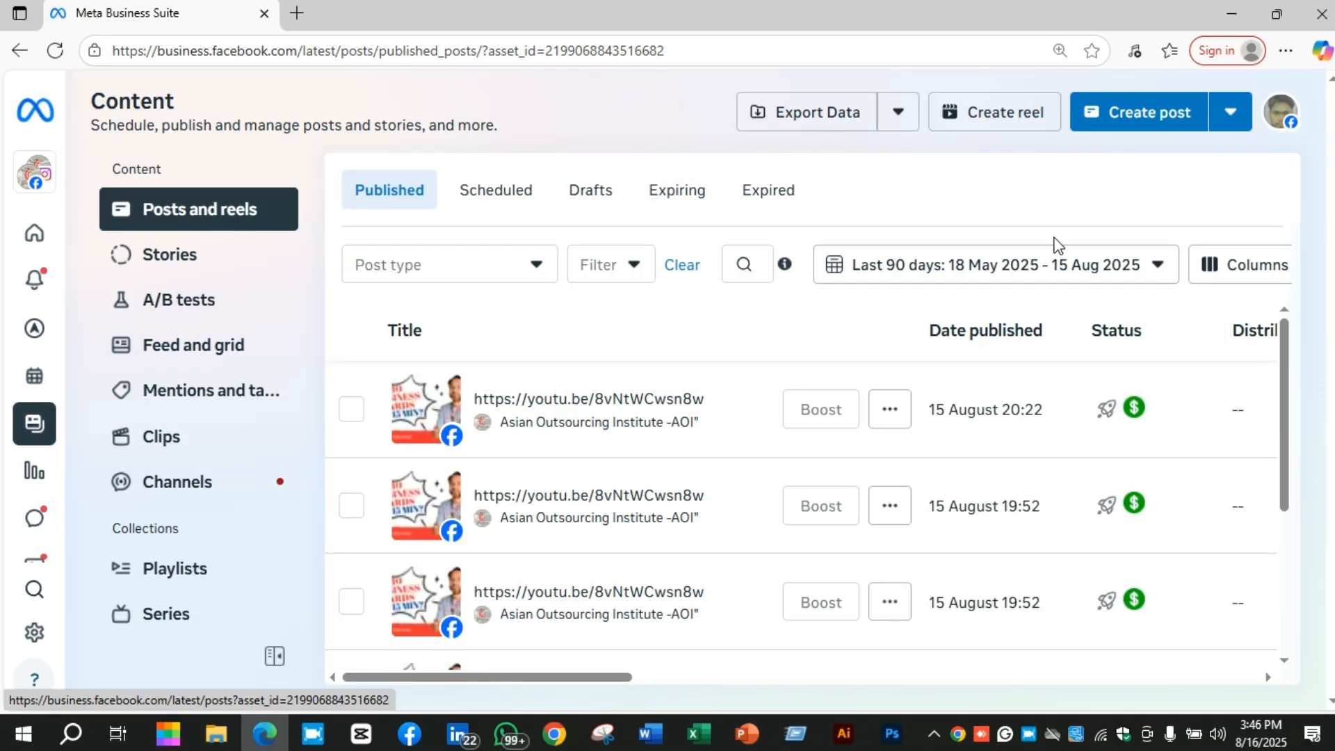
{"action": "left_click", "coordinate": [1088, 278]}
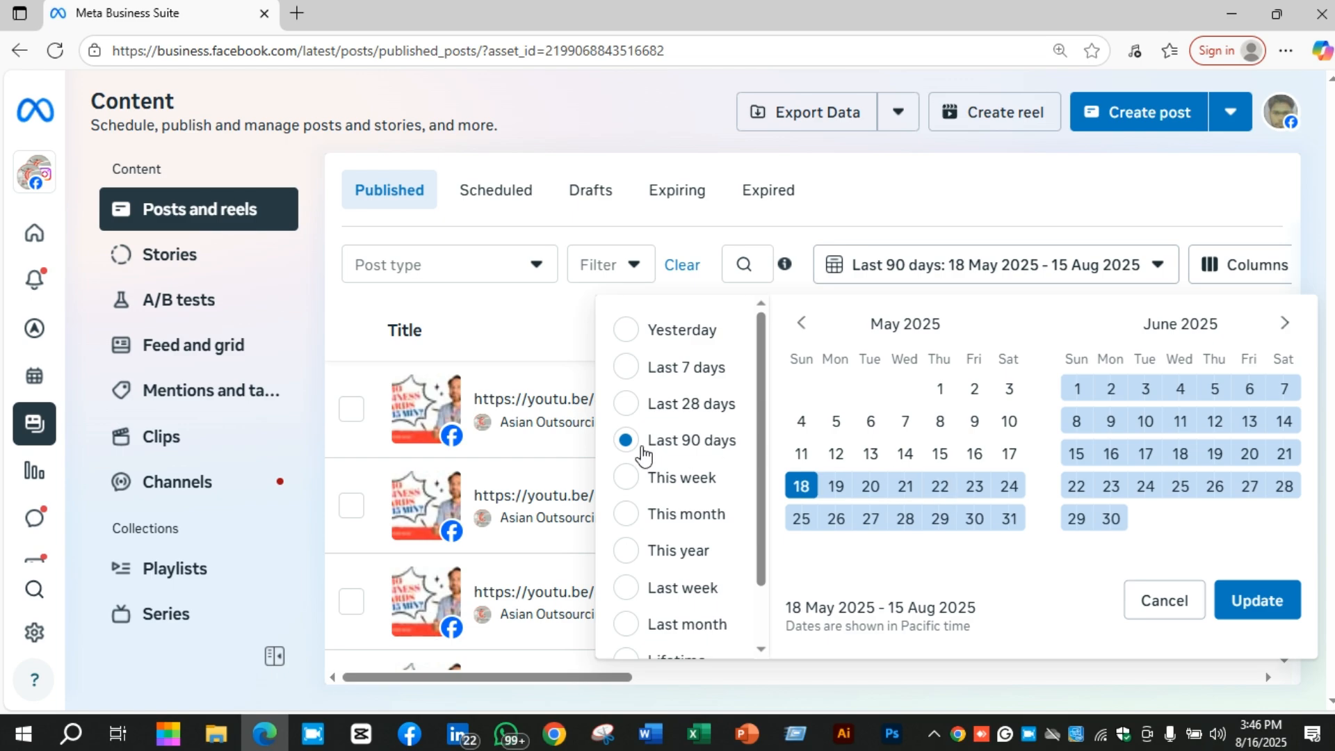
{"action": "scroll", "coordinate": [702, 389], "scroll_direction": "down", "scroll_amount": 1}
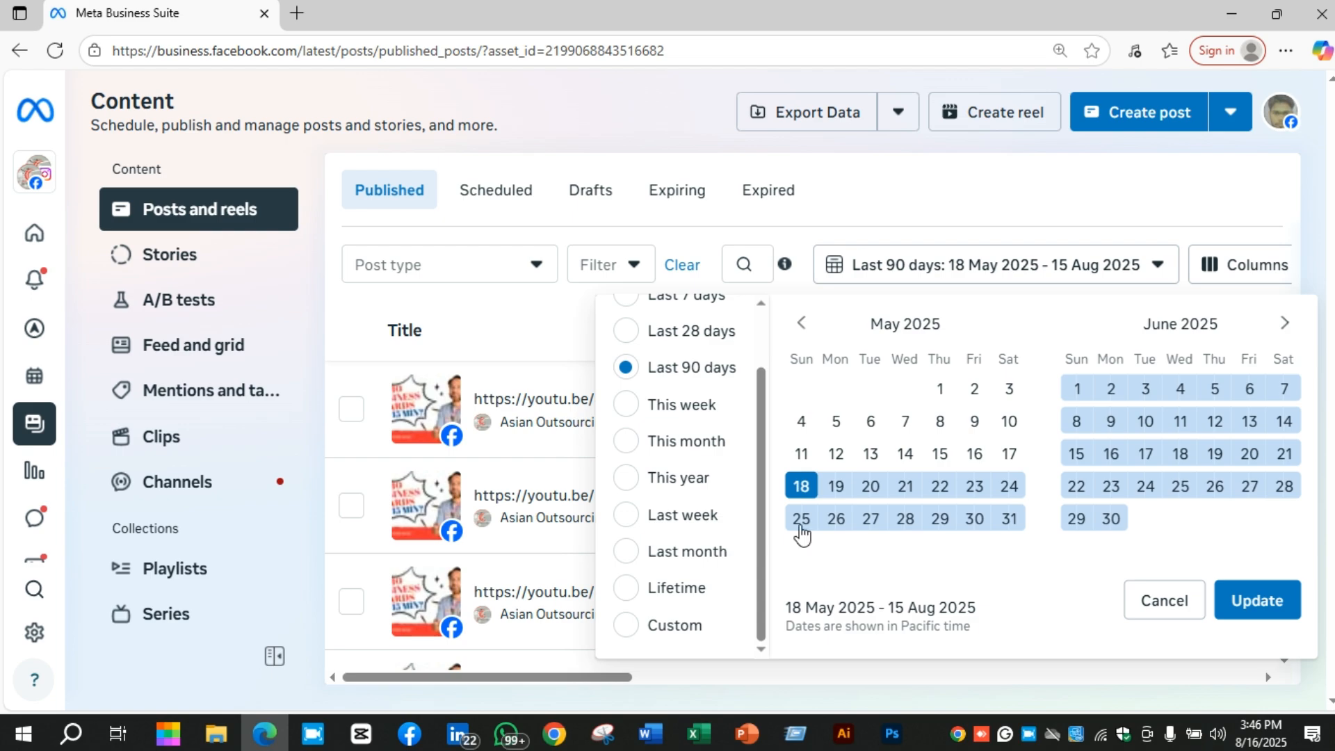
{"action": "left_click", "coordinate": [1038, 206]}
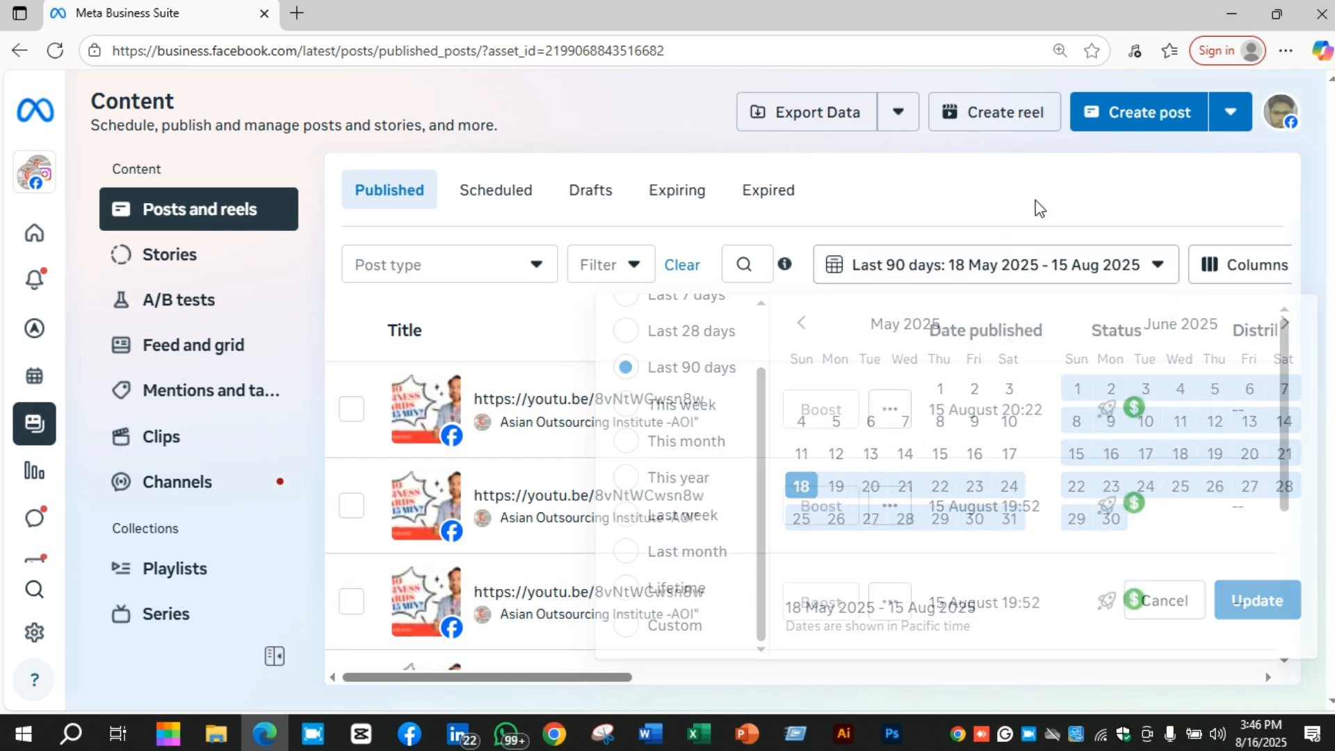
{"action": "left_click", "coordinate": [1230, 112]}
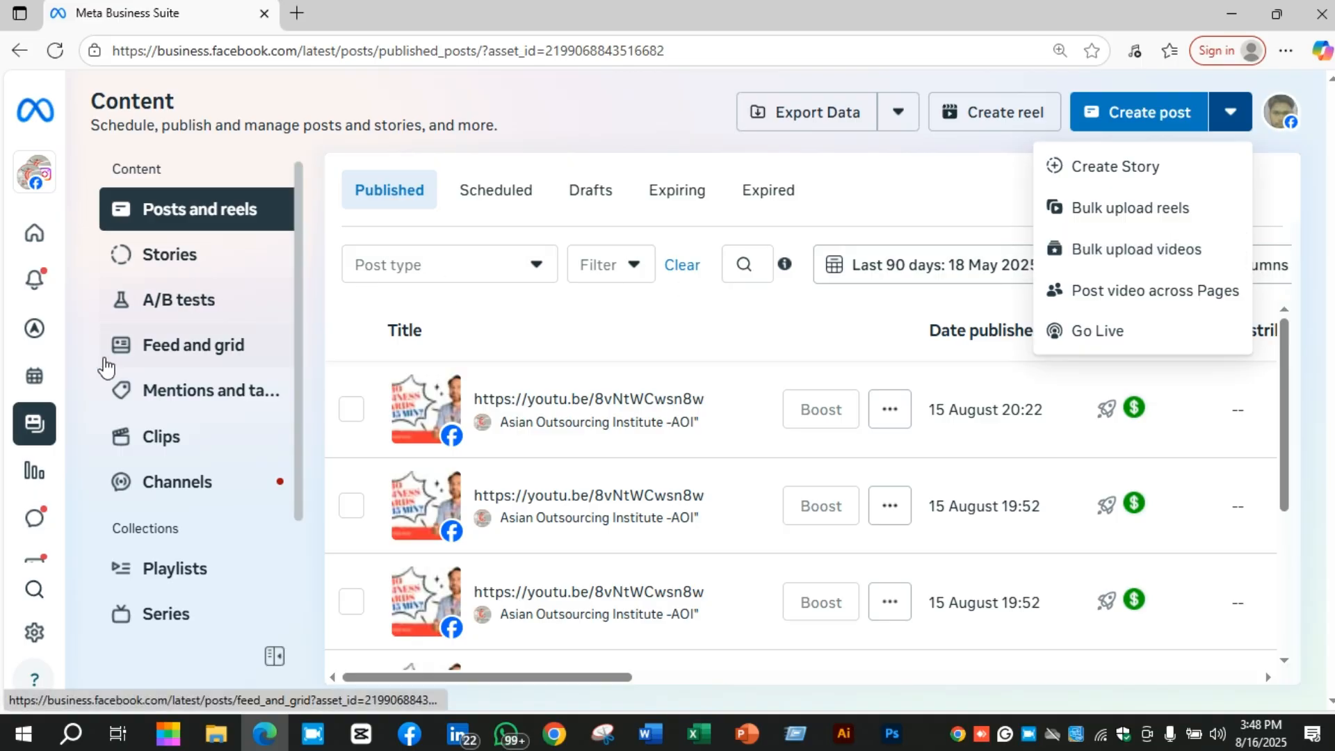
Step: Look through the available Business Suite tools and show the Ads Manager options
{"action": "mouse_move", "coordinate": [32, 340]}
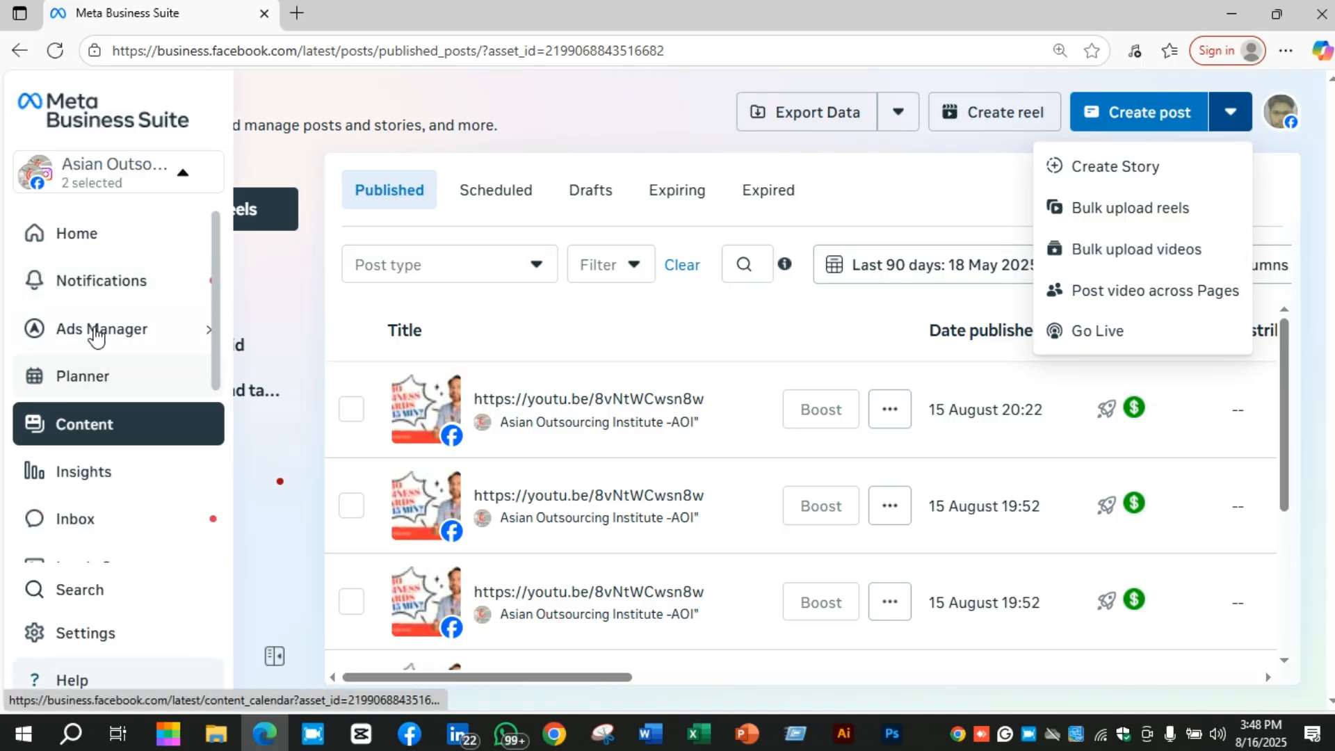
{"action": "scroll", "coordinate": [109, 494], "scroll_direction": "down", "scroll_amount": 5}
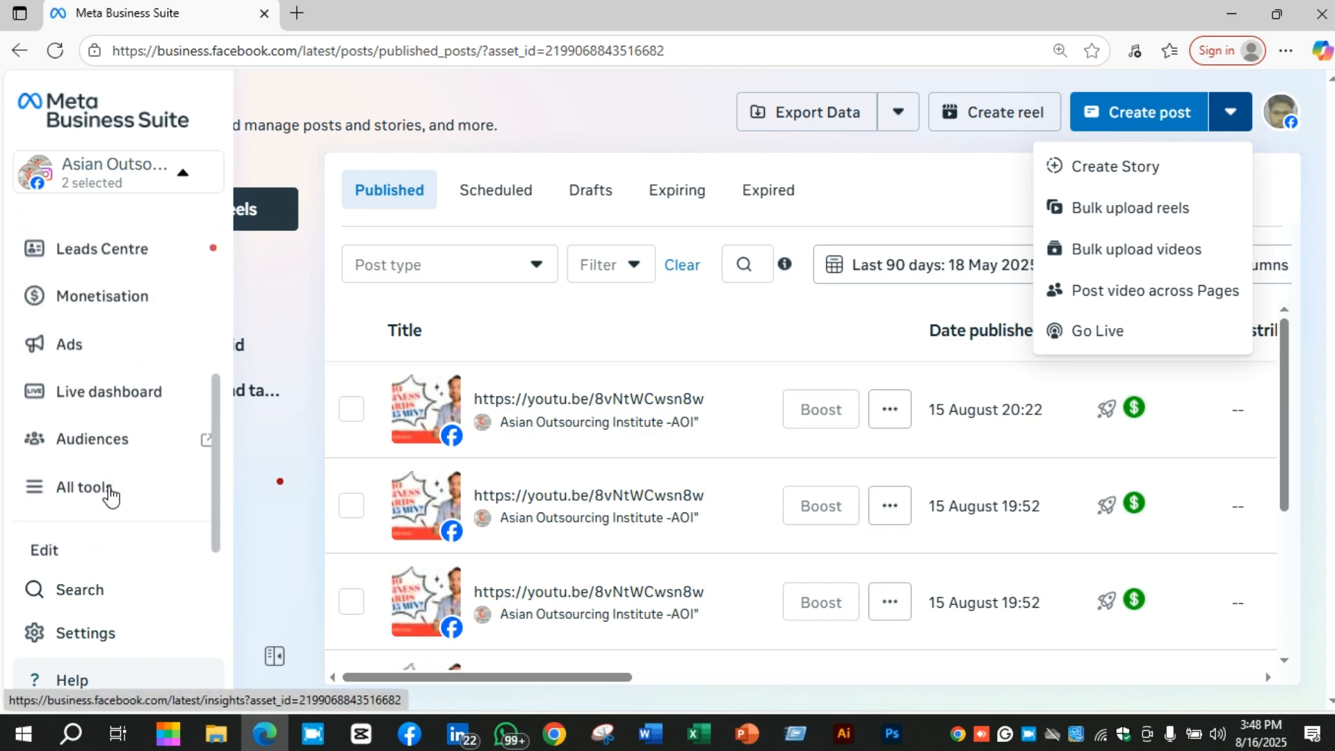
{"action": "scroll", "coordinate": [110, 496], "scroll_direction": "up", "scroll_amount": 5}
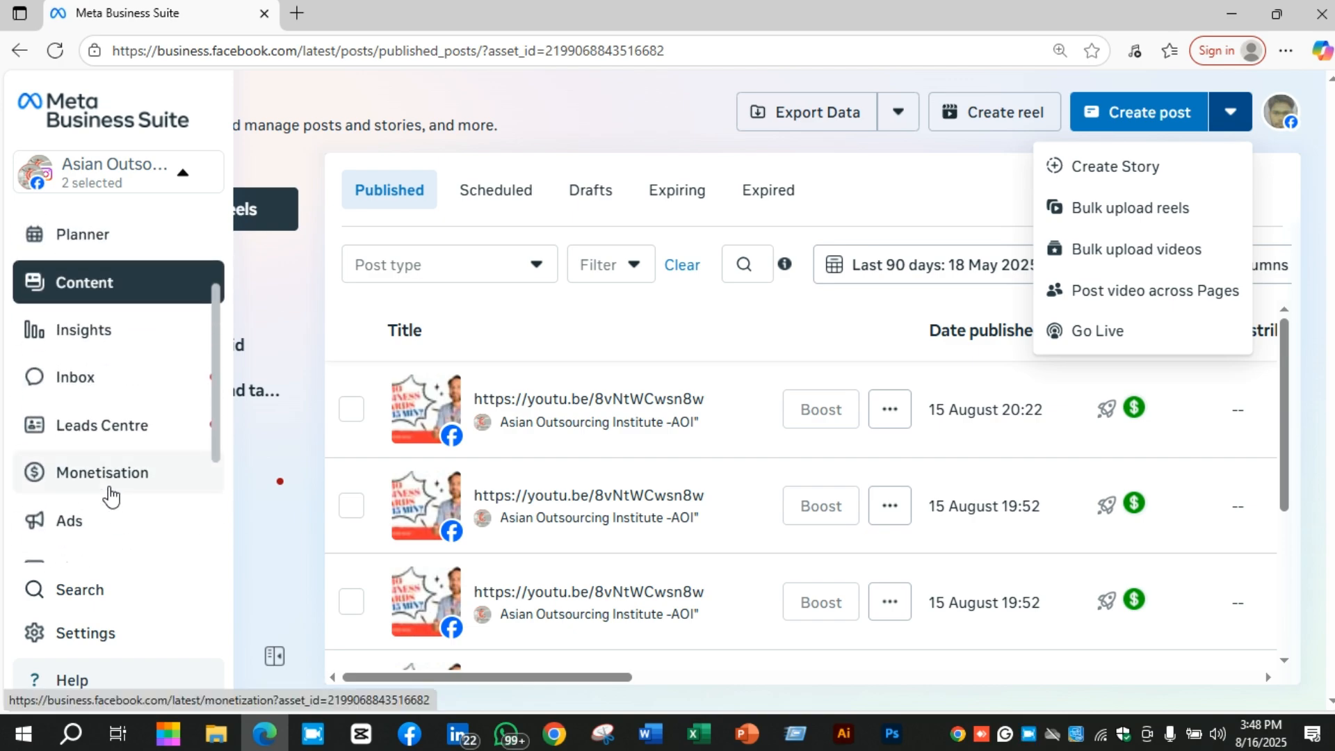
{"action": "scroll", "coordinate": [120, 518], "scroll_direction": "down", "scroll_amount": 2}
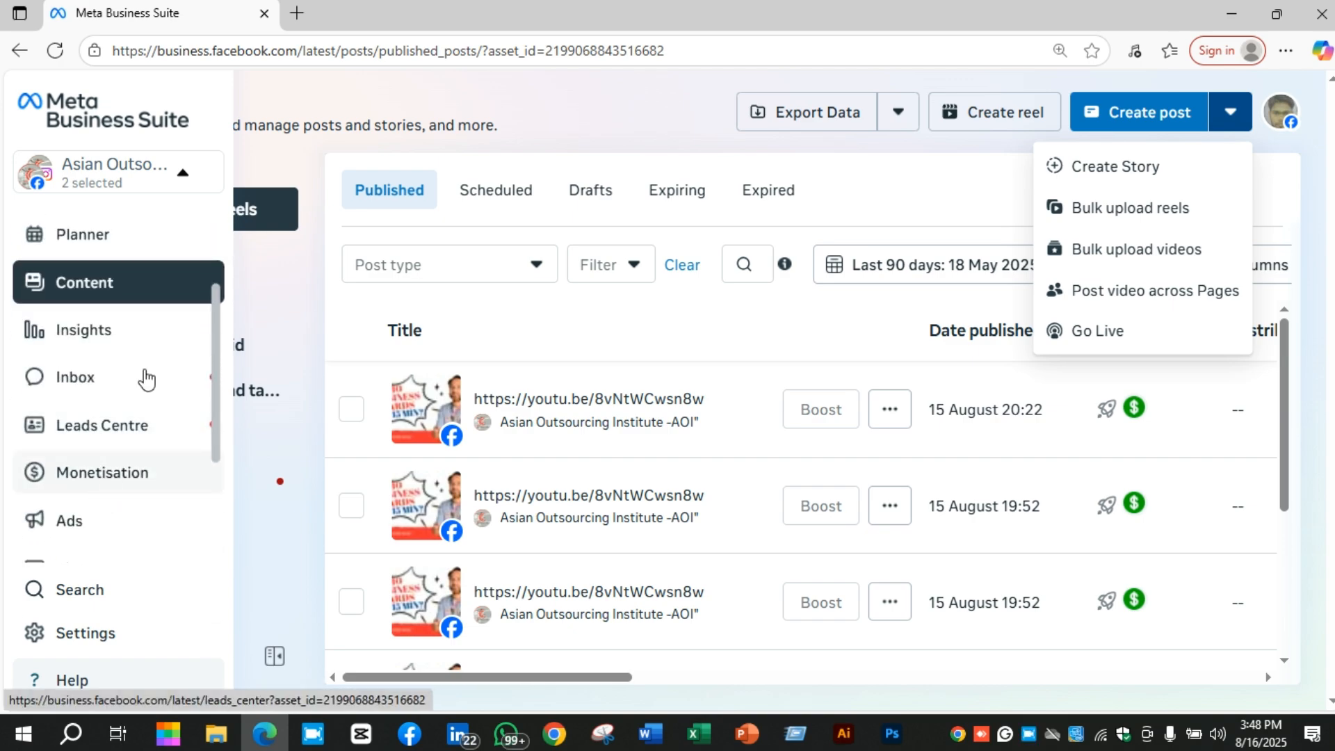
{"action": "scroll", "coordinate": [114, 341], "scroll_direction": "up", "scroll_amount": 2}
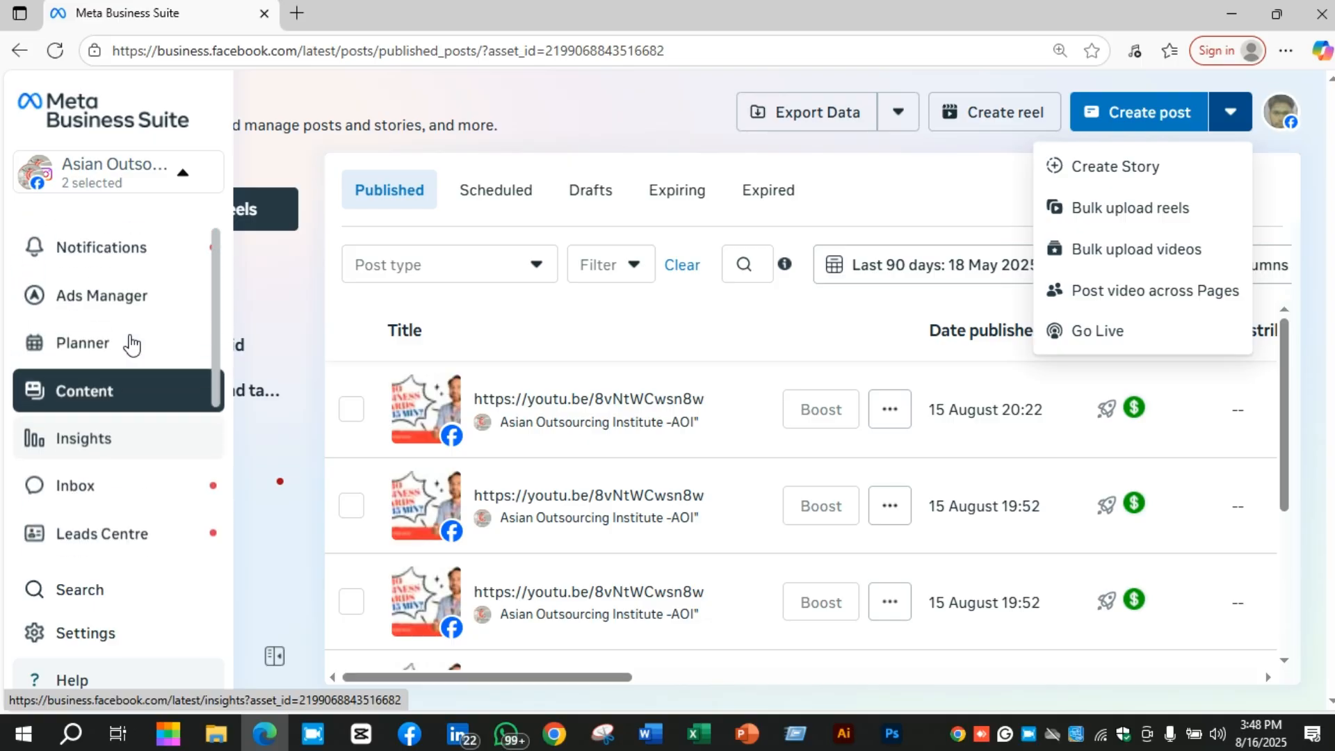
{"action": "mouse_move", "coordinate": [110, 327]}
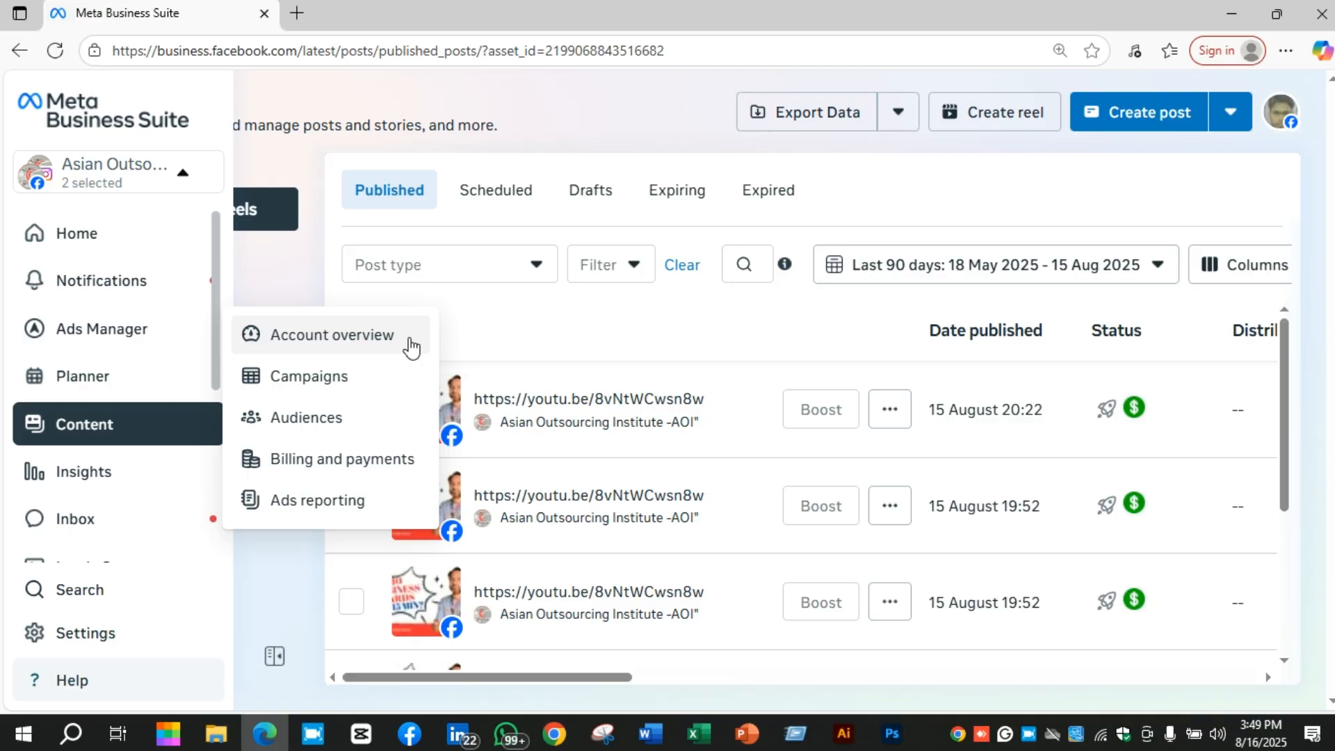
Step: Open the Ads Manager account overview and examine the ad account choices and the performance recommendations
{"action": "left_click", "coordinate": [393, 341]}
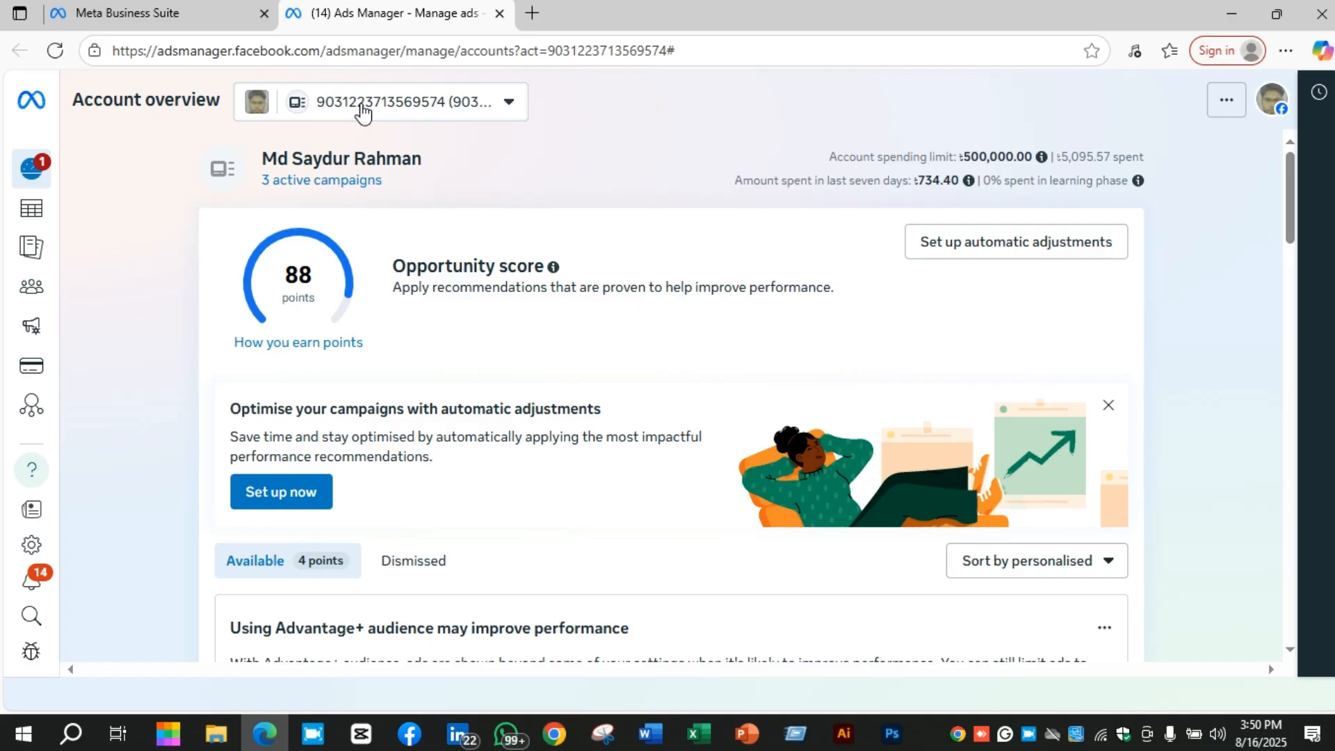
{"action": "left_click", "coordinate": [509, 104]}
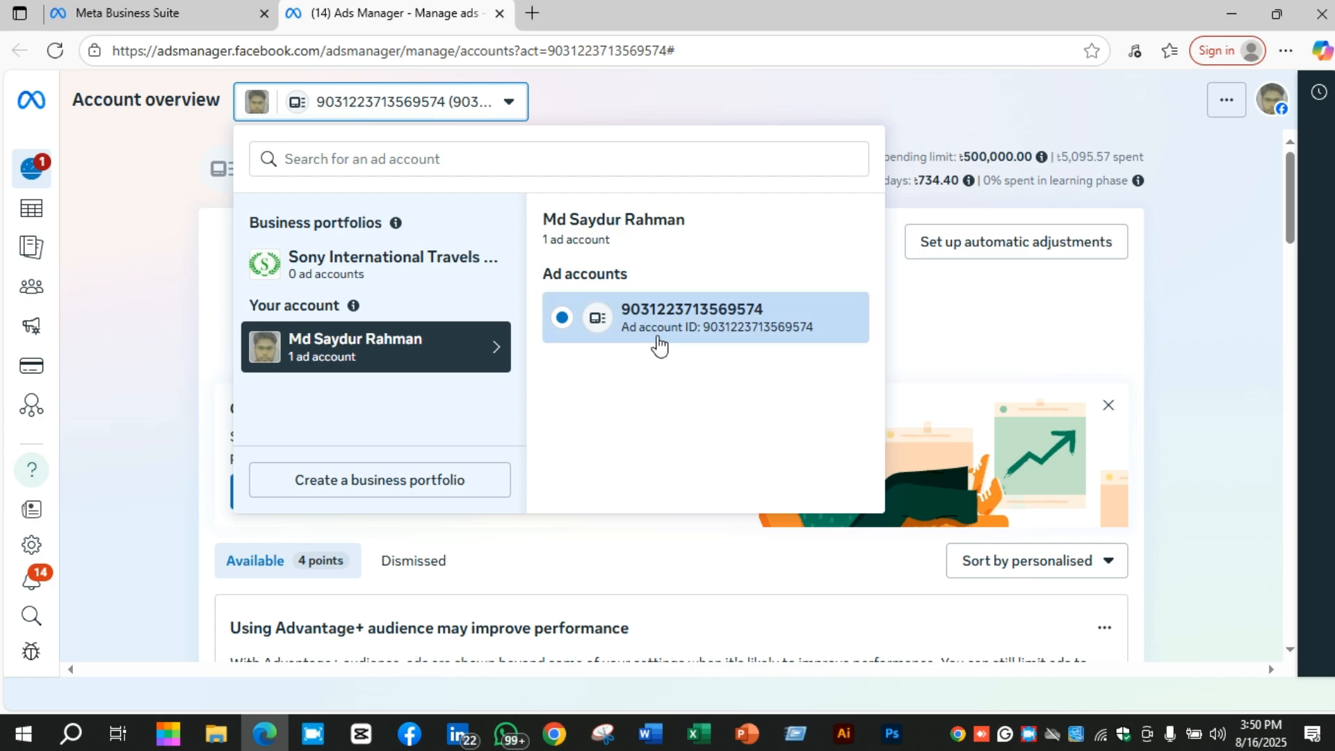
{"action": "left_click", "coordinate": [703, 110]}
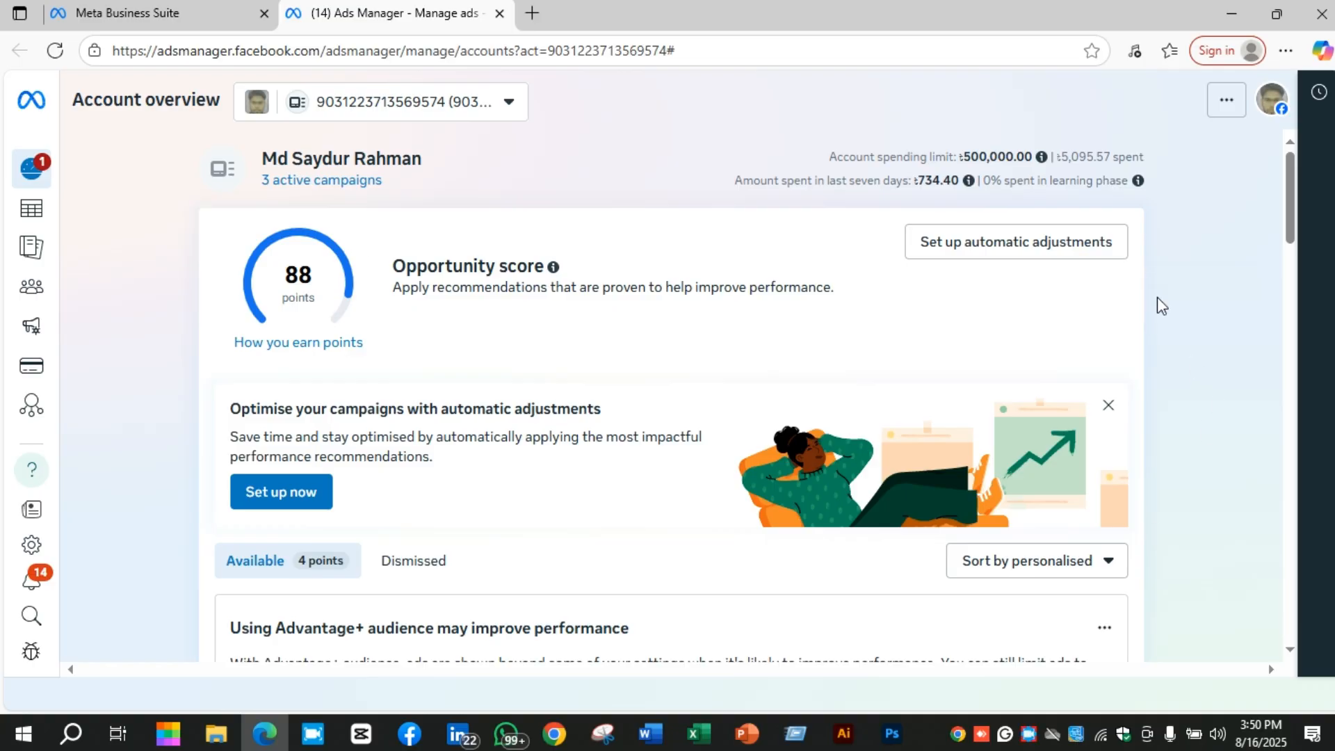
{"action": "scroll", "coordinate": [514, 400], "scroll_direction": "down", "scroll_amount": 3}
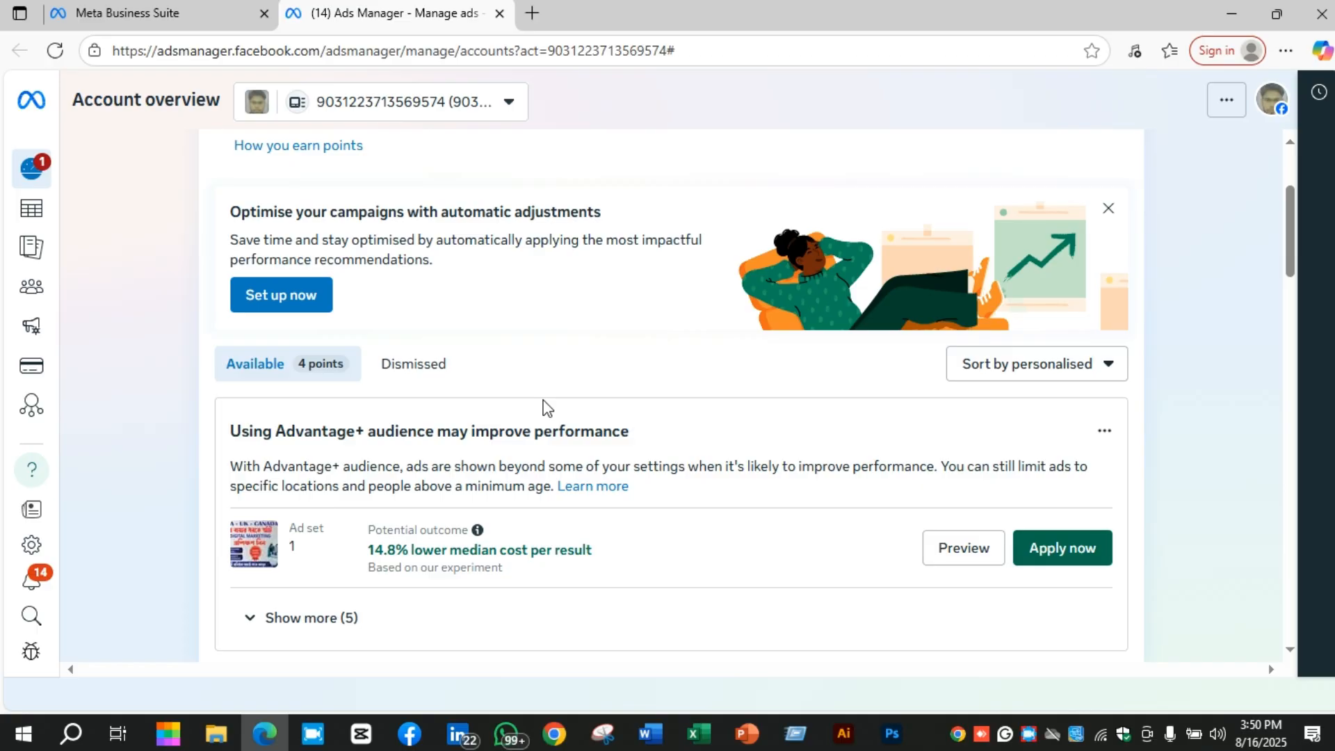
Step: Open the campaigns list, look through the existing campaigns, and dismiss the account verification notice
{"action": "mouse_move", "coordinate": [28, 212]}
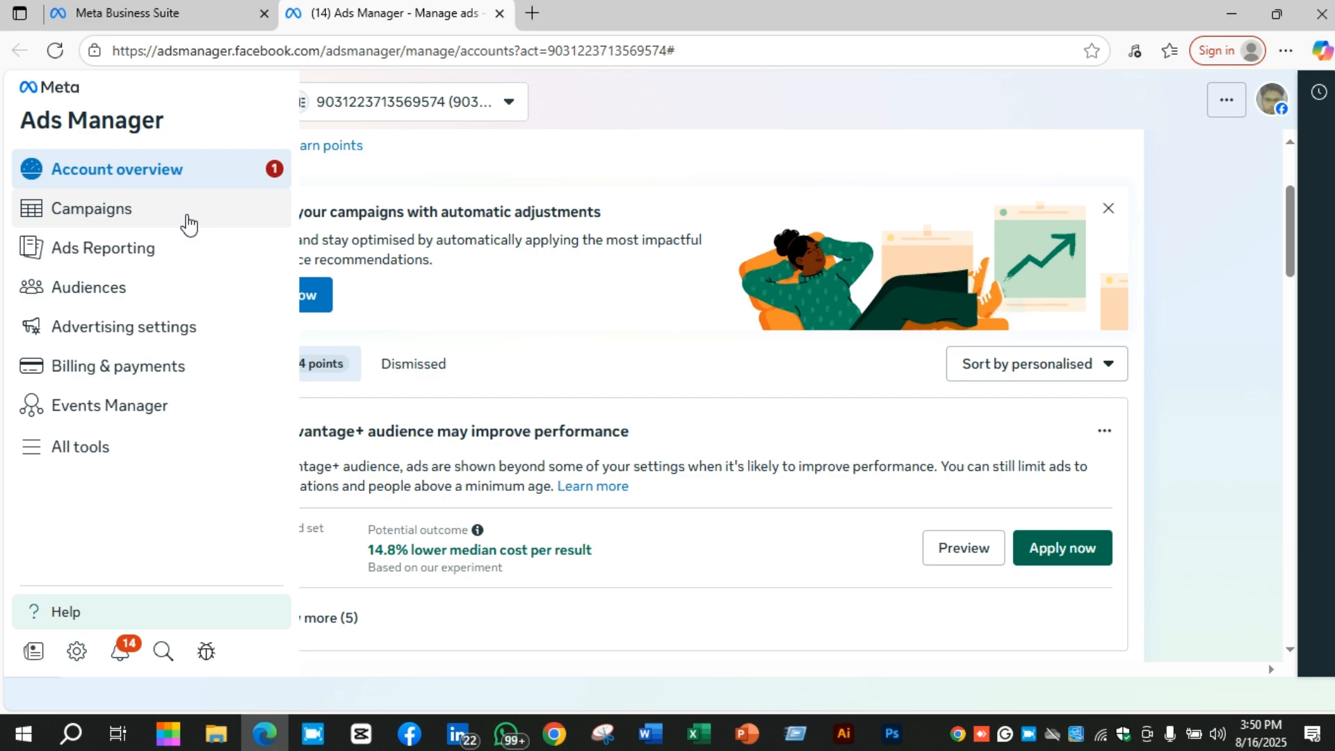
{"action": "left_click", "coordinate": [187, 222]}
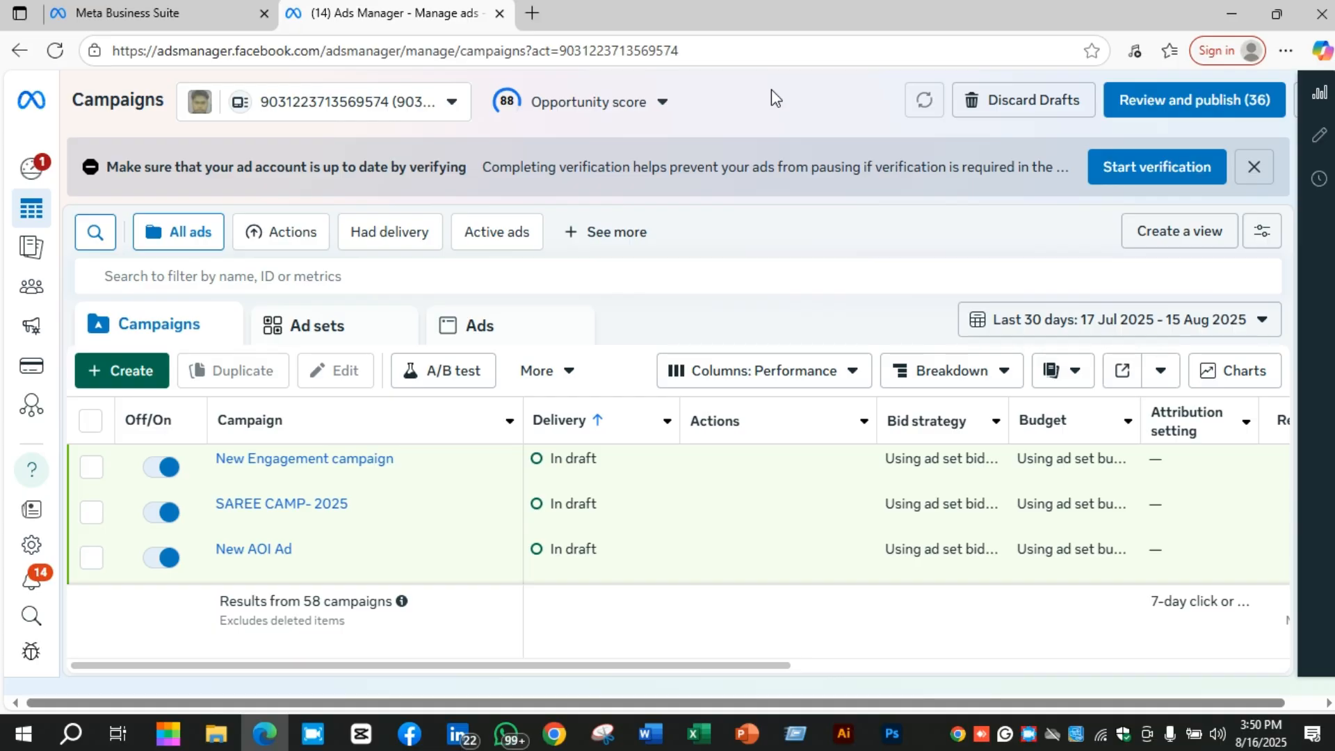
{"action": "scroll", "coordinate": [542, 500], "scroll_direction": "down", "scroll_amount": 10}
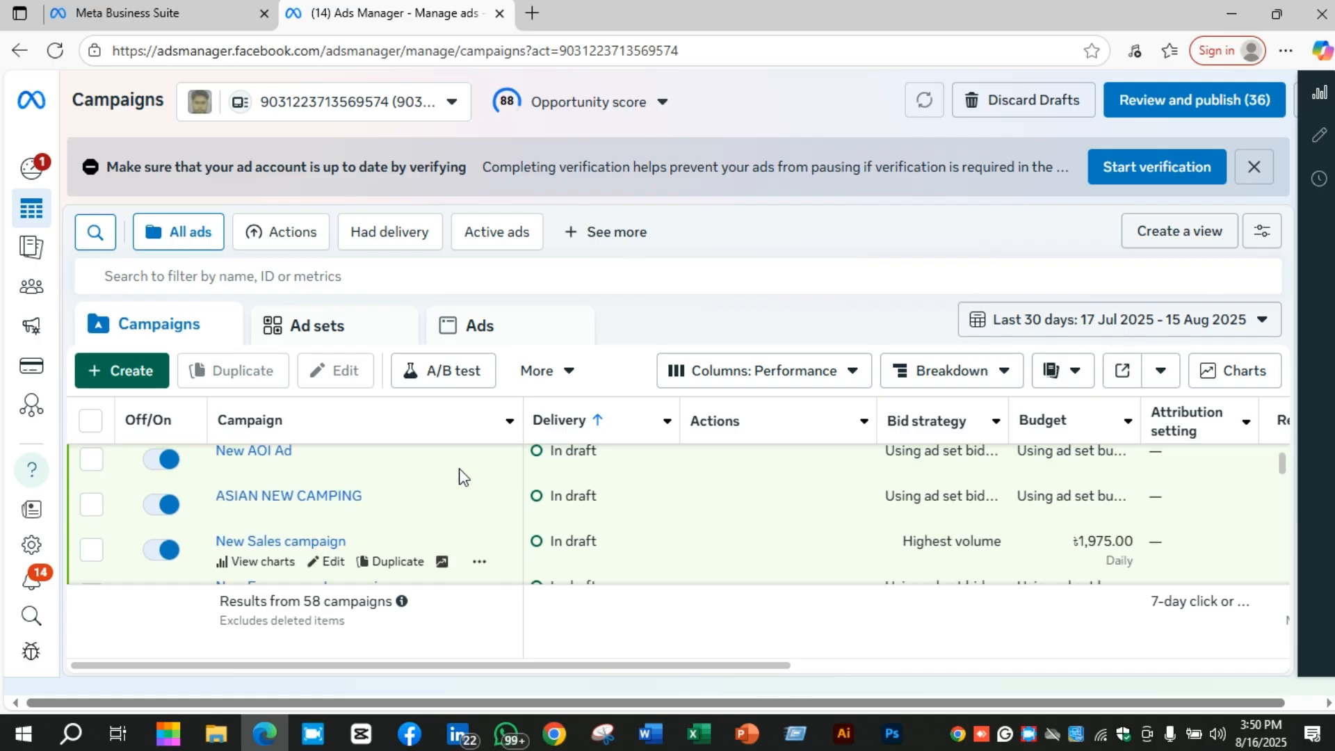
{"action": "scroll", "coordinate": [549, 511], "scroll_direction": "down", "scroll_amount": 2}
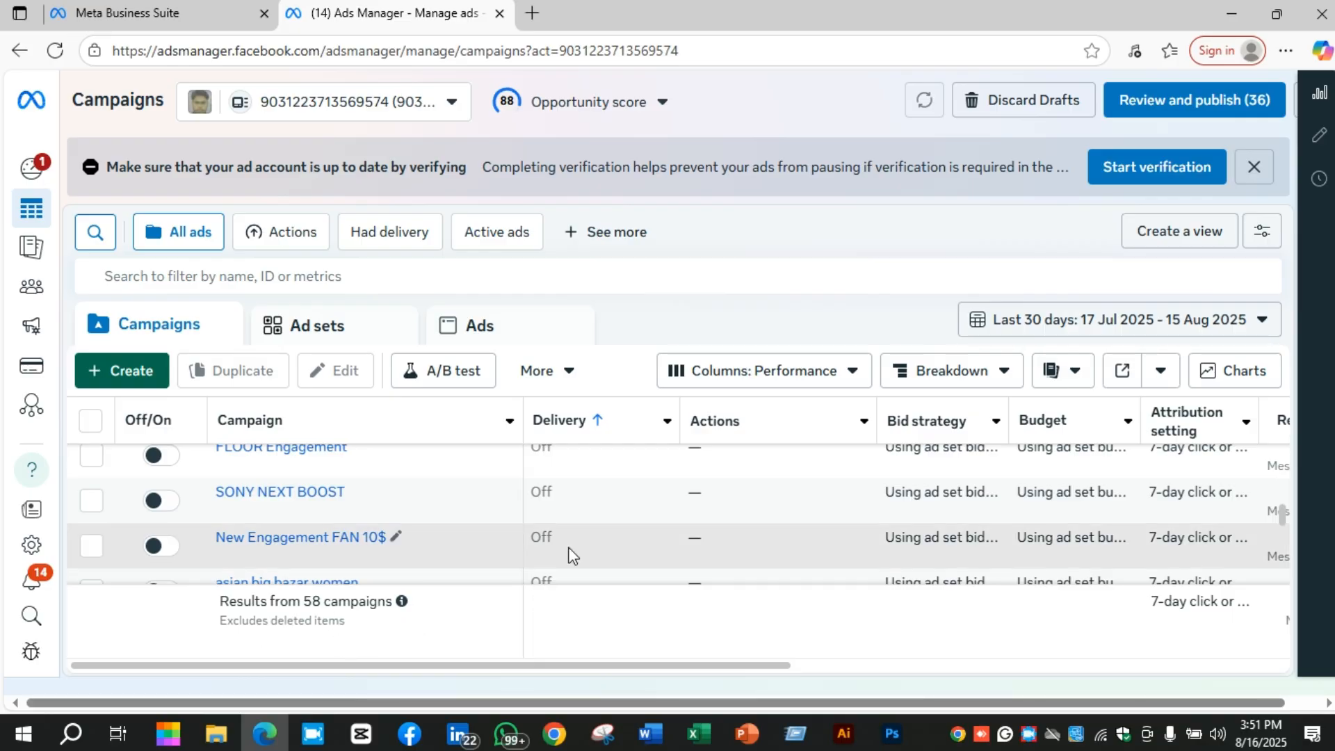
{"action": "scroll", "coordinate": [584, 542], "scroll_direction": "up", "scroll_amount": 10}
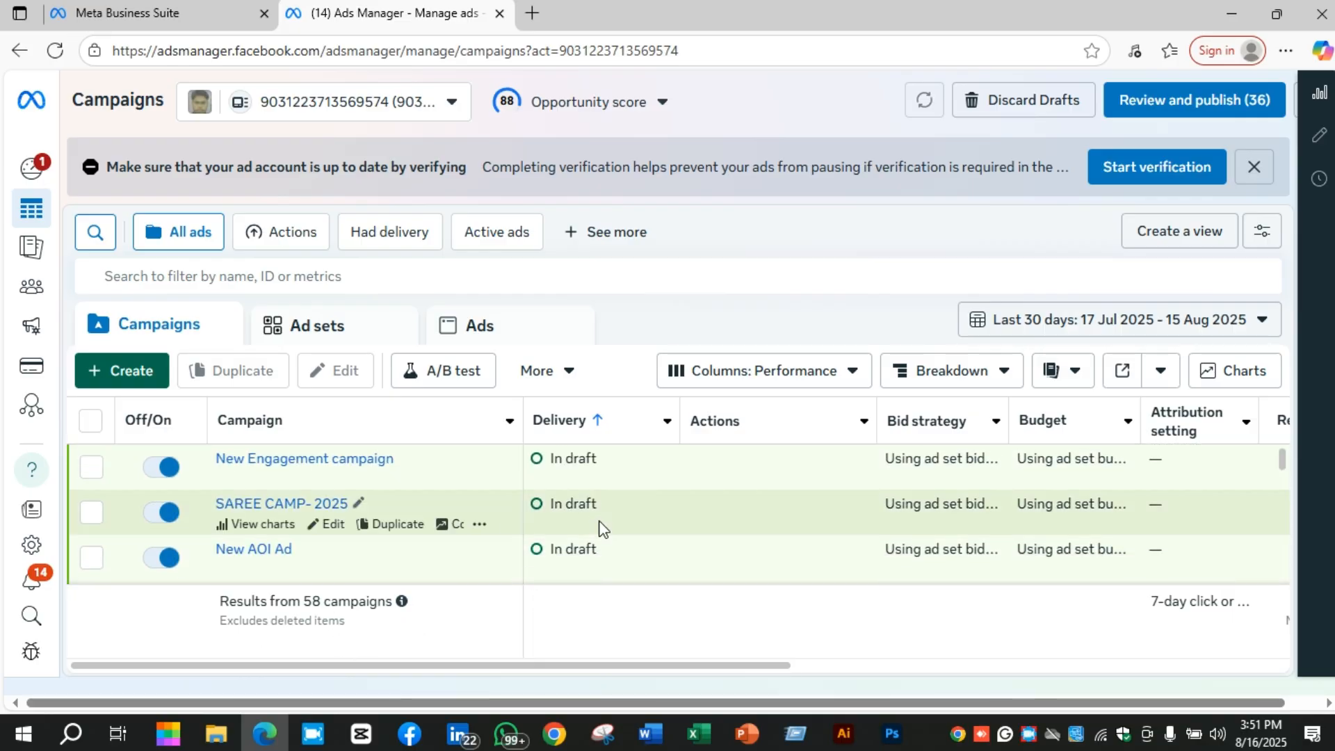
{"action": "left_click", "coordinate": [1258, 171]}
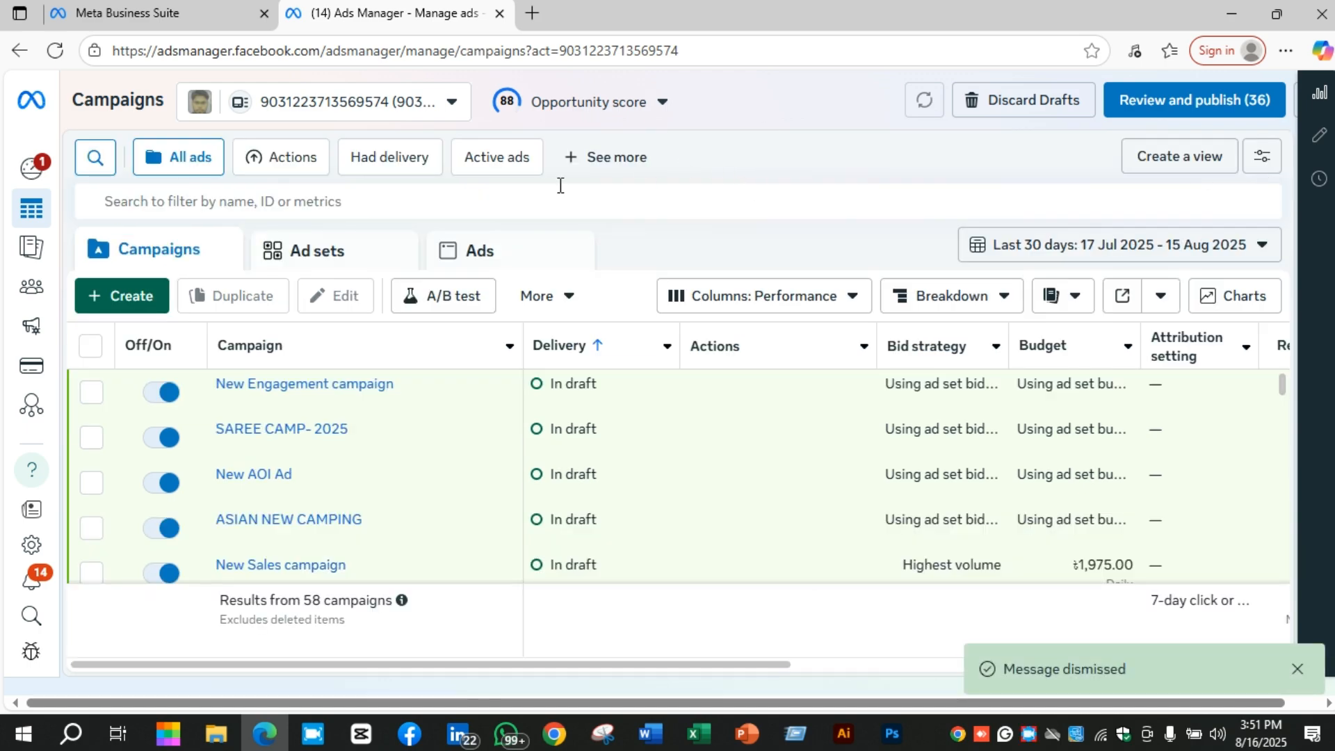
Step: Start creating a new campaign with the Auction buying type and look through the available campaign objectives
{"action": "left_click", "coordinate": [133, 302]}
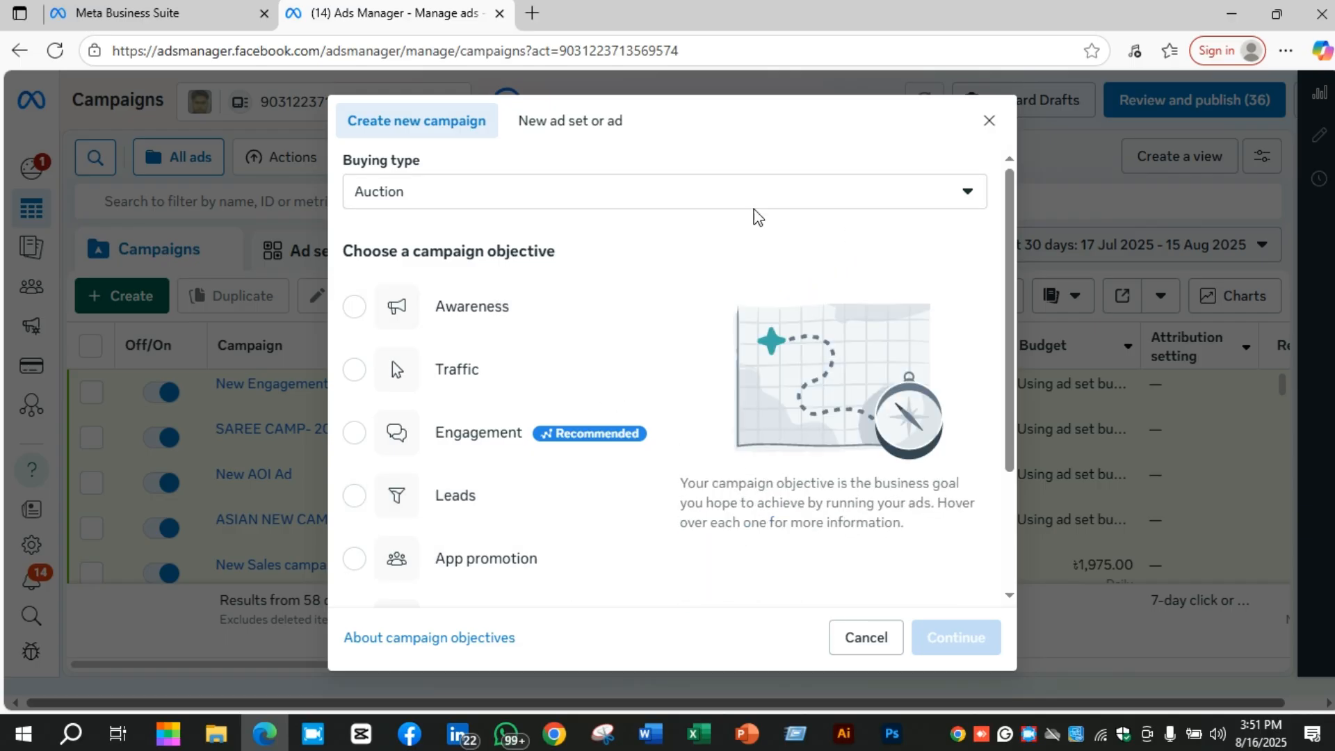
{"action": "left_click", "coordinate": [682, 197]}
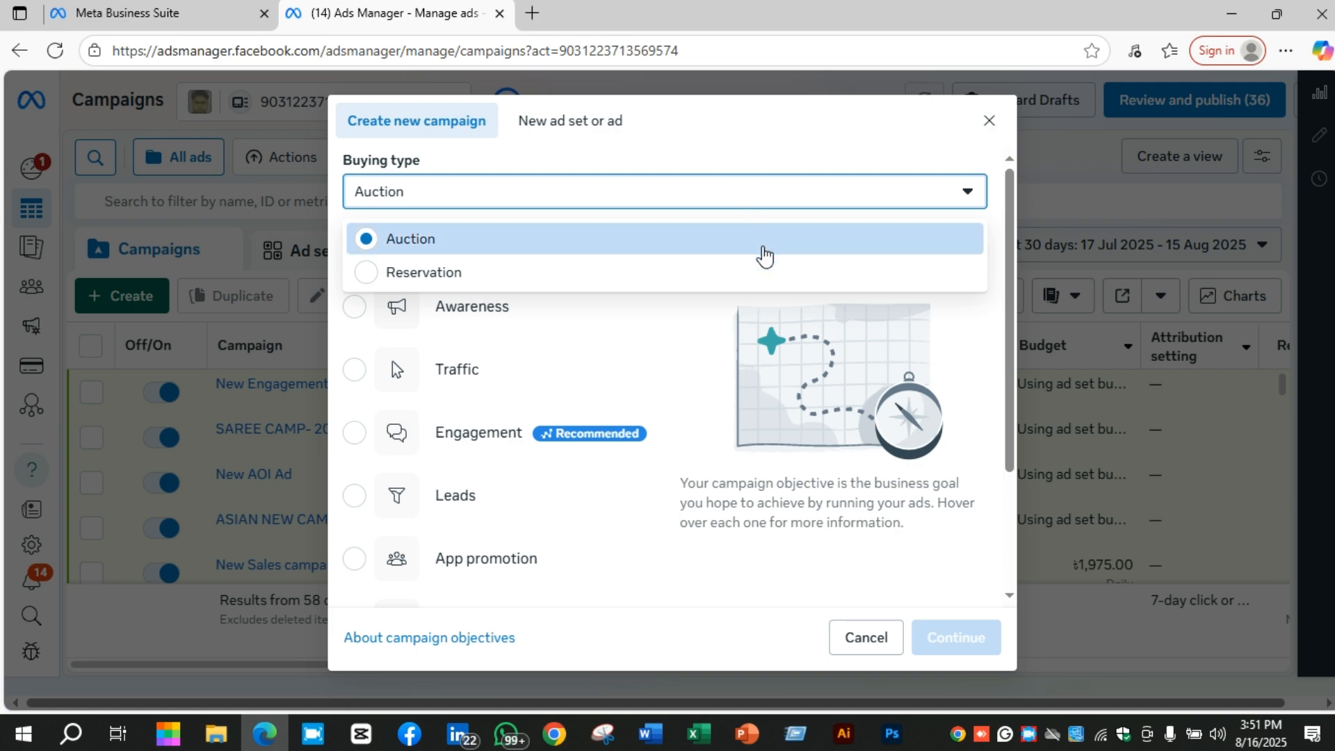
{"action": "left_click", "coordinate": [768, 241]}
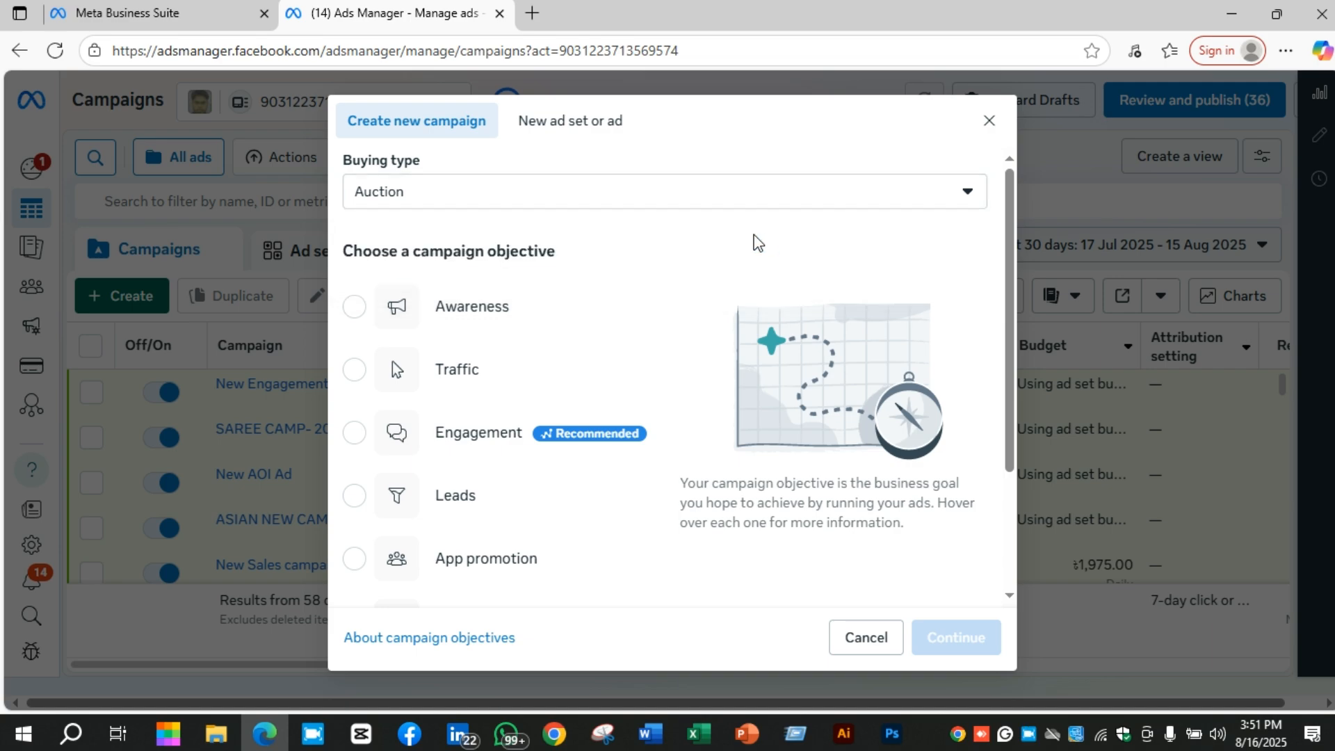
{"action": "mouse_move", "coordinate": [511, 313]}
{"action": "scroll", "coordinate": [590, 334], "scroll_direction": "down", "scroll_amount": 2}
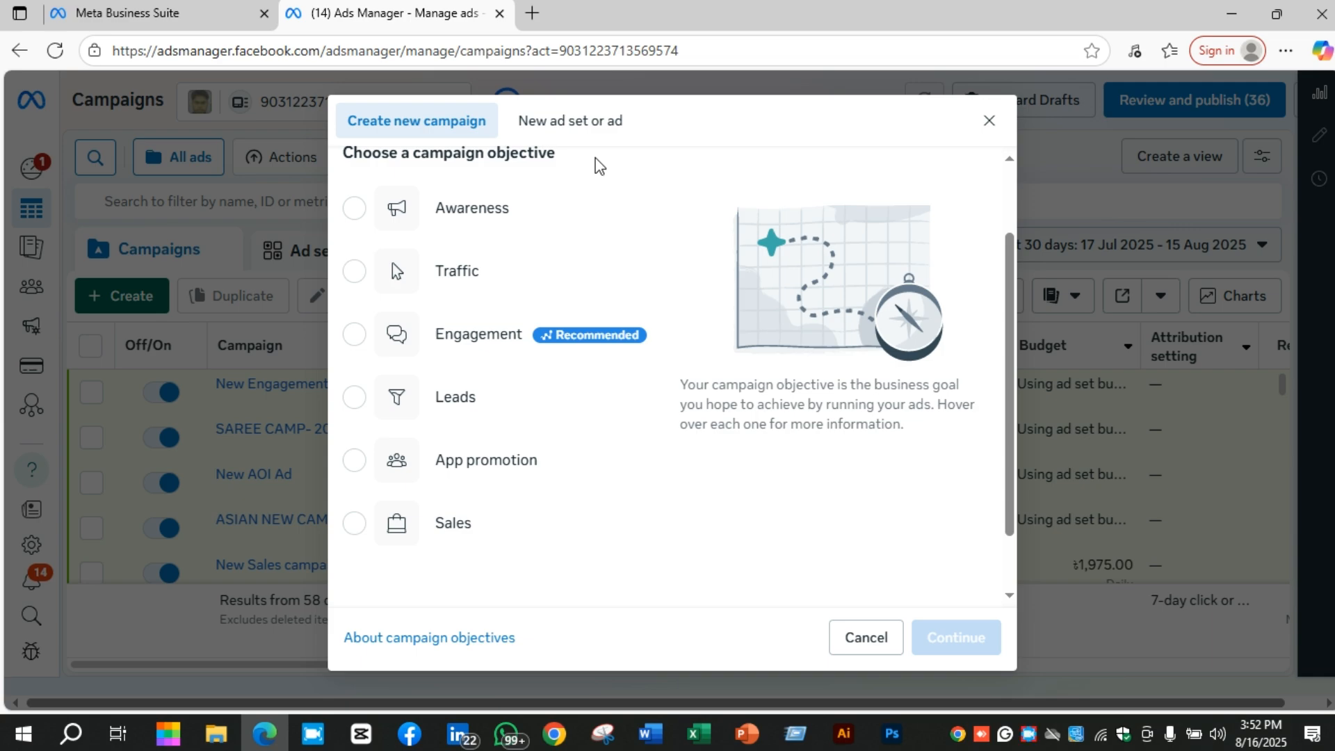
Step: Select the Awareness objective and examine its description and suggested uses
{"action": "left_click", "coordinate": [459, 227]}
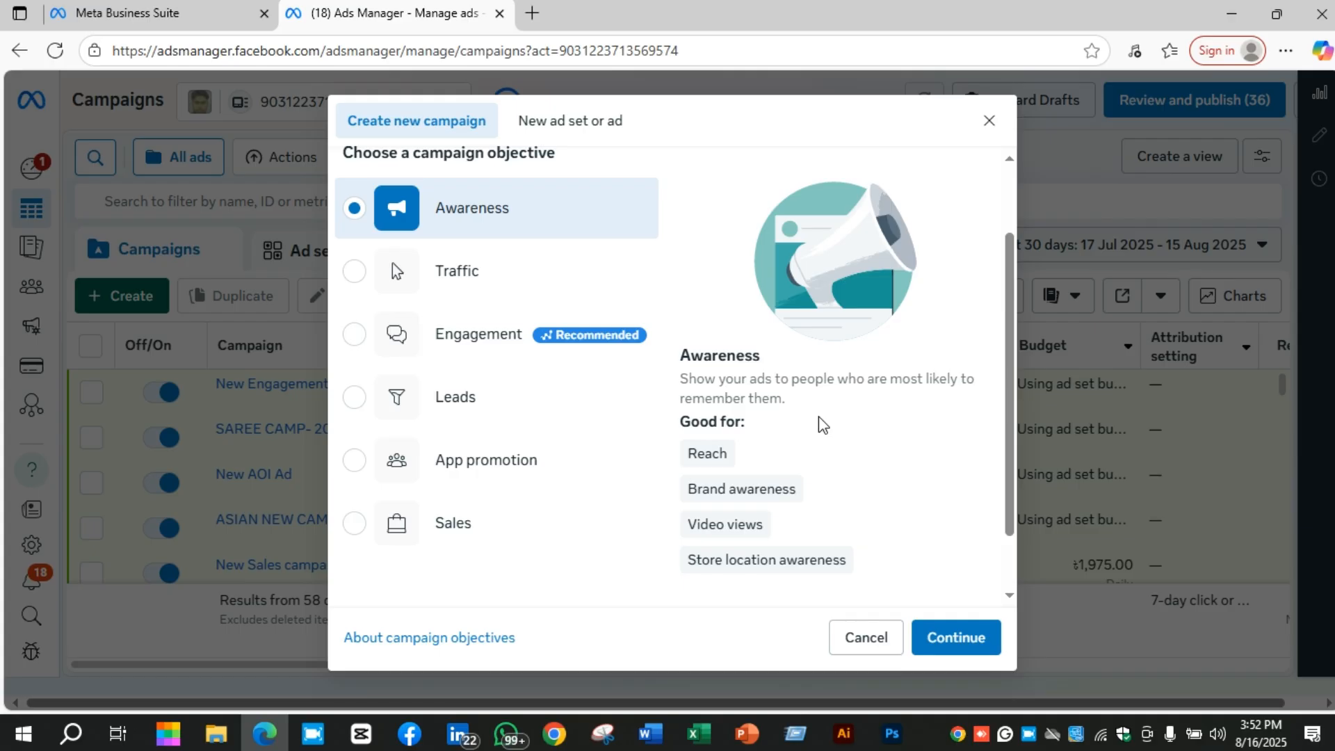
{"action": "scroll", "coordinate": [840, 421], "scroll_direction": "down", "scroll_amount": 1}
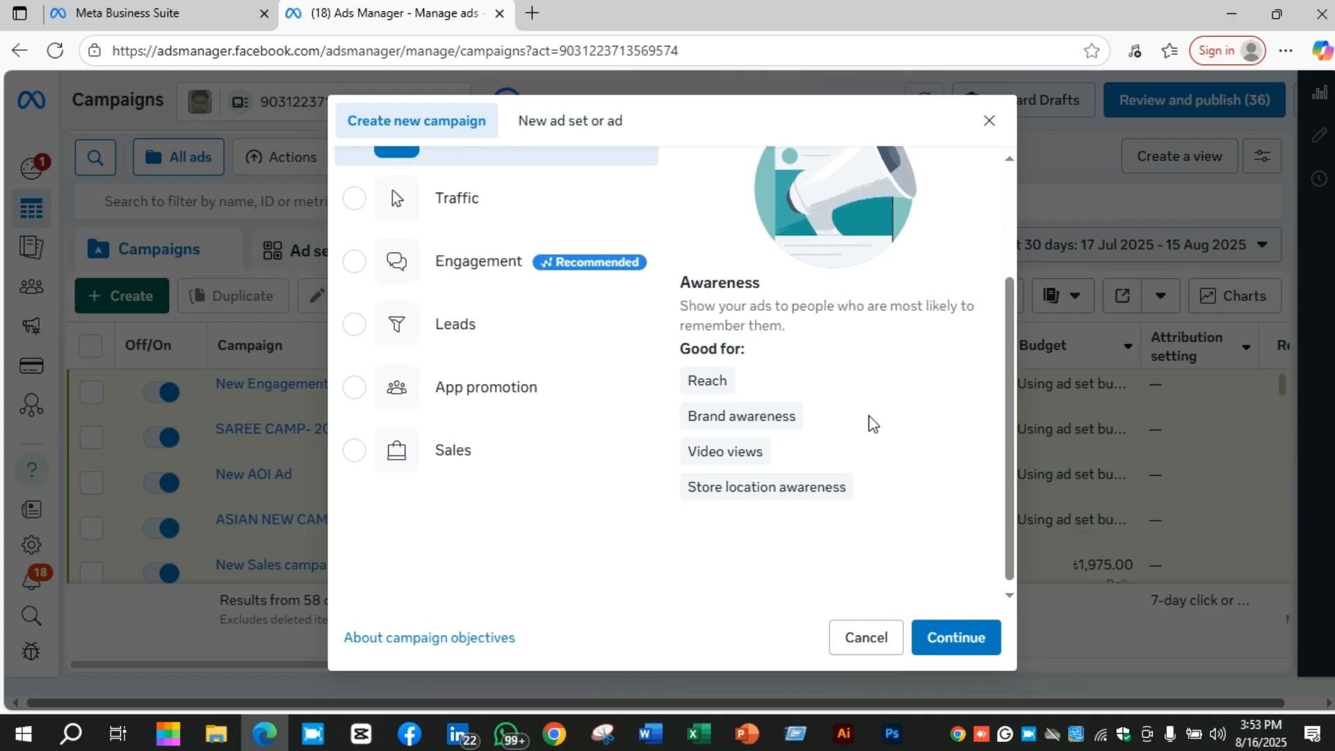
{"action": "scroll", "coordinate": [868, 420], "scroll_direction": "up", "scroll_amount": 2}
{"action": "scroll", "coordinate": [893, 431], "scroll_direction": "down", "scroll_amount": 1}
{"action": "scroll", "coordinate": [895, 433], "scroll_direction": "down", "scroll_amount": 1}
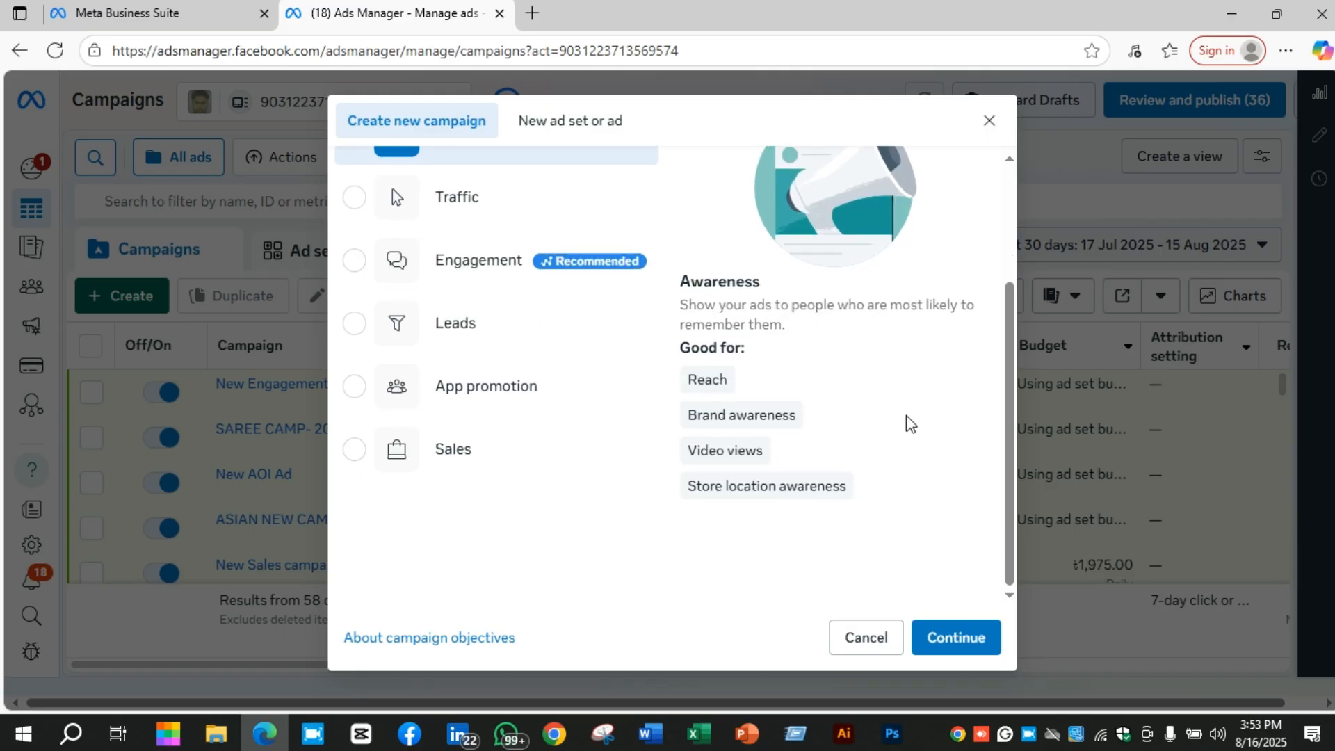
{"action": "mouse_move", "coordinate": [867, 479]}
Step: Select the Traffic, Engagement and Leads objectives in turn and examine what each one is good for
{"action": "left_click", "coordinate": [554, 211]}
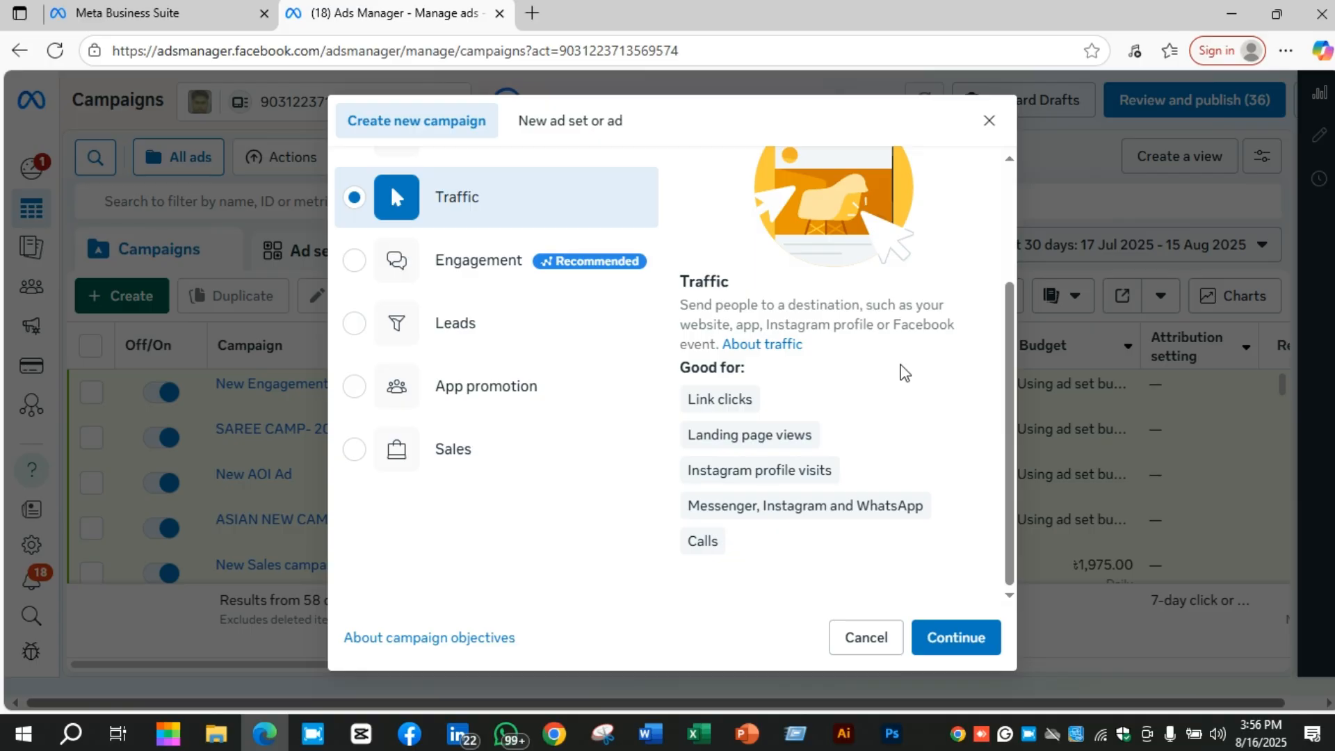
{"action": "left_click", "coordinate": [506, 271]}
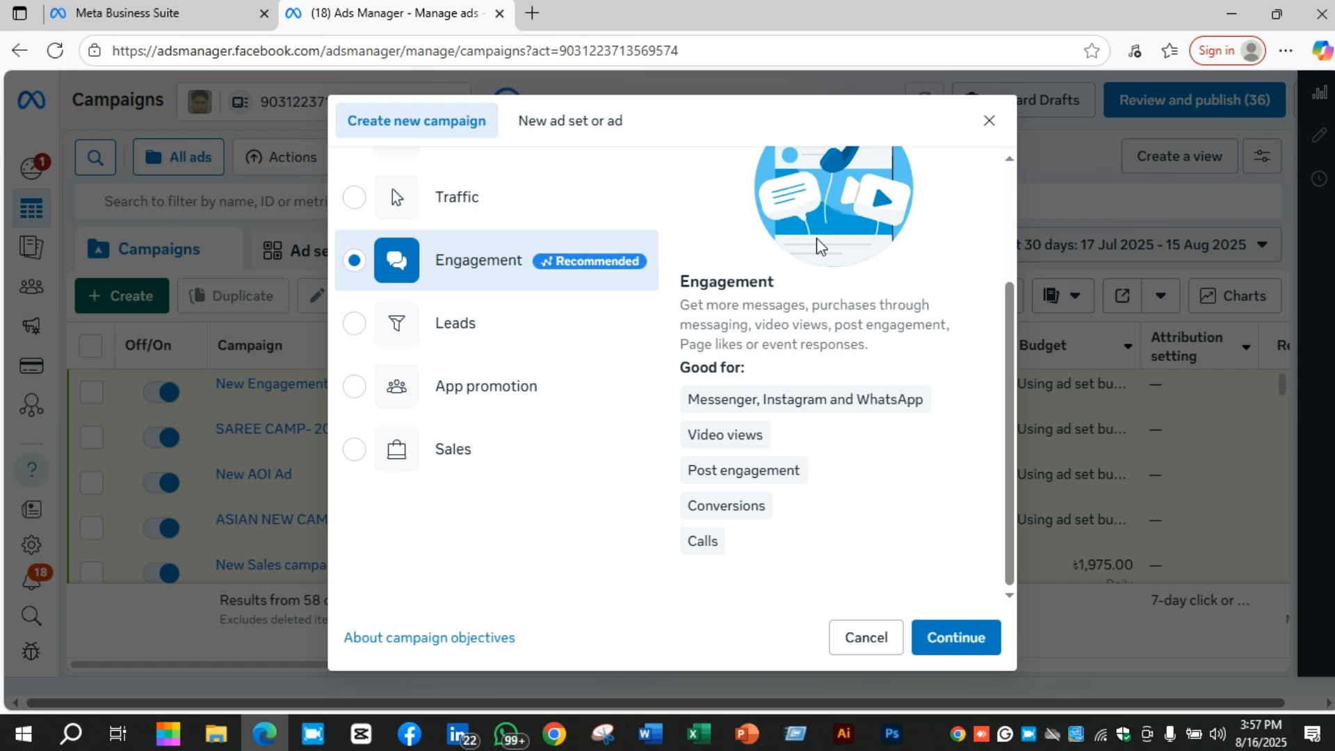
{"action": "scroll", "coordinate": [816, 237], "scroll_direction": "up", "scroll_amount": 2}
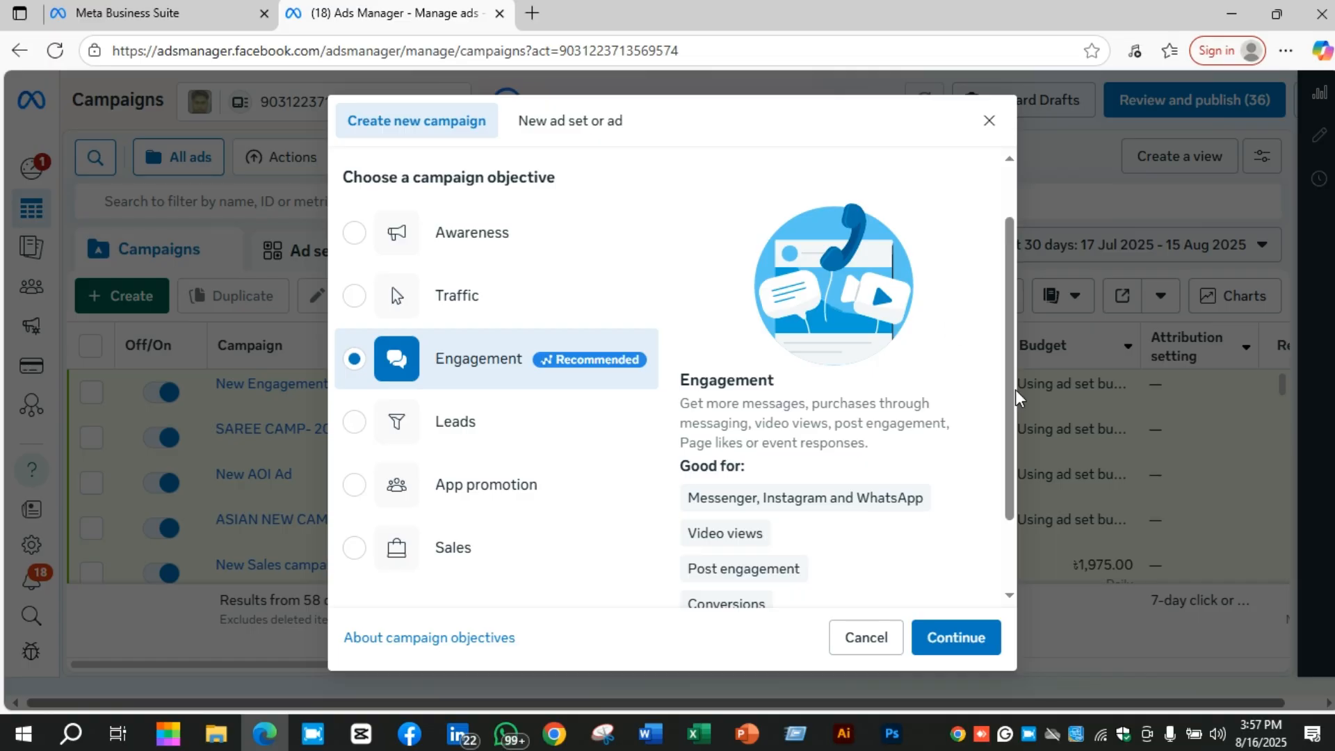
{"action": "scroll", "coordinate": [924, 396], "scroll_direction": "down", "scroll_amount": 2}
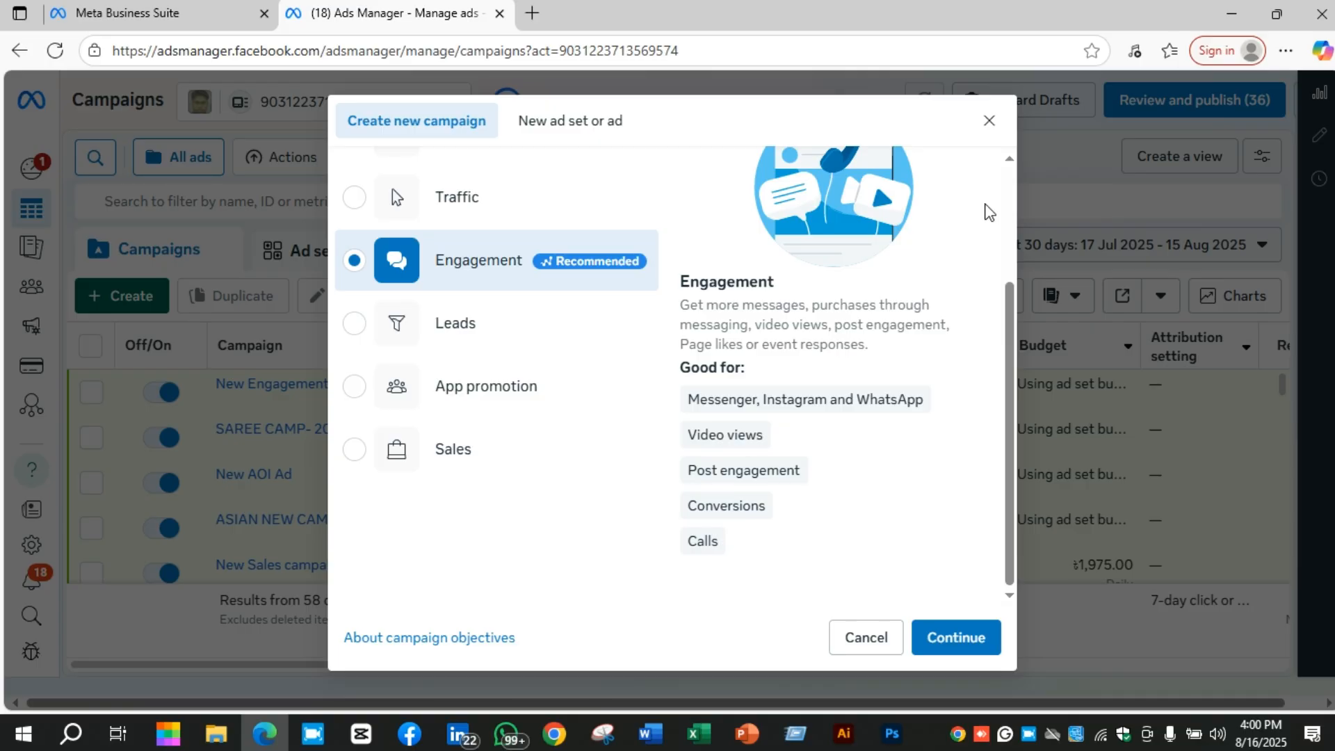
{"action": "left_click", "coordinate": [593, 321]}
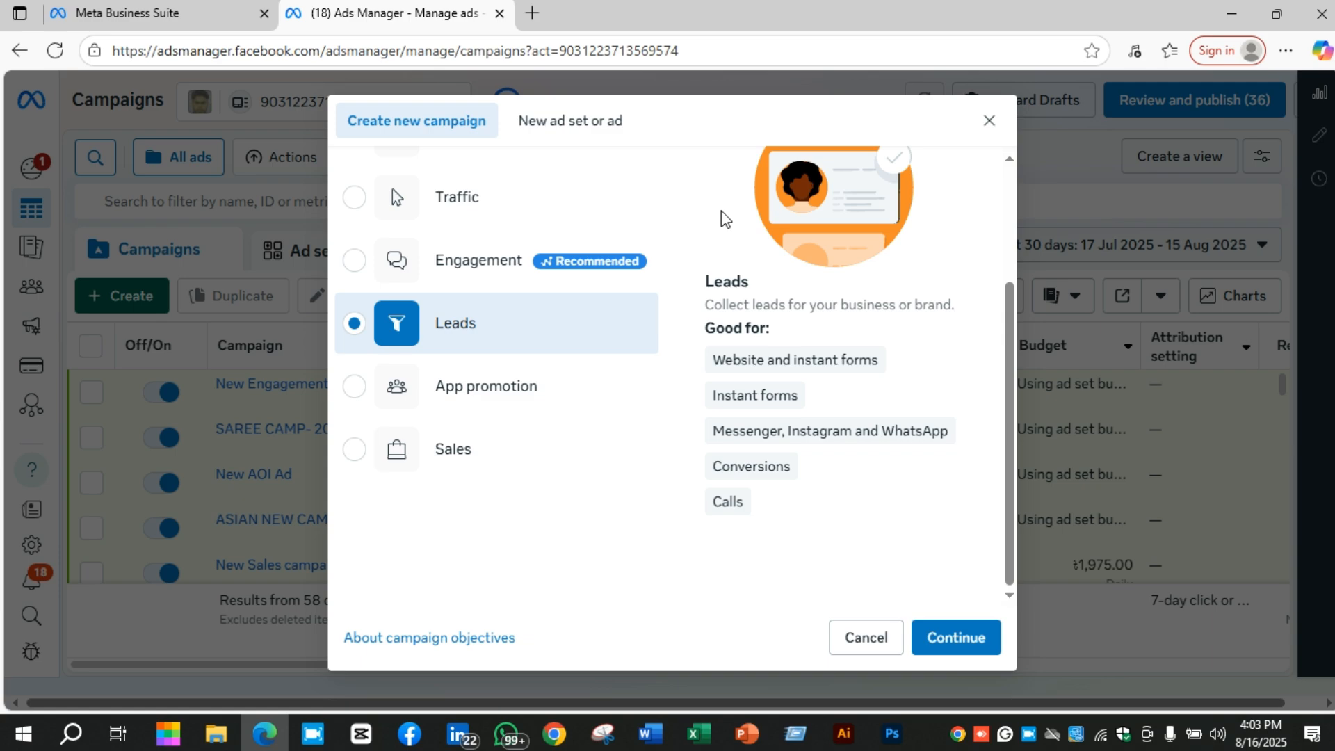
Step: Switch to Google Chrome and open Google Forms from the Google apps list
{"action": "left_click", "coordinate": [554, 733]}
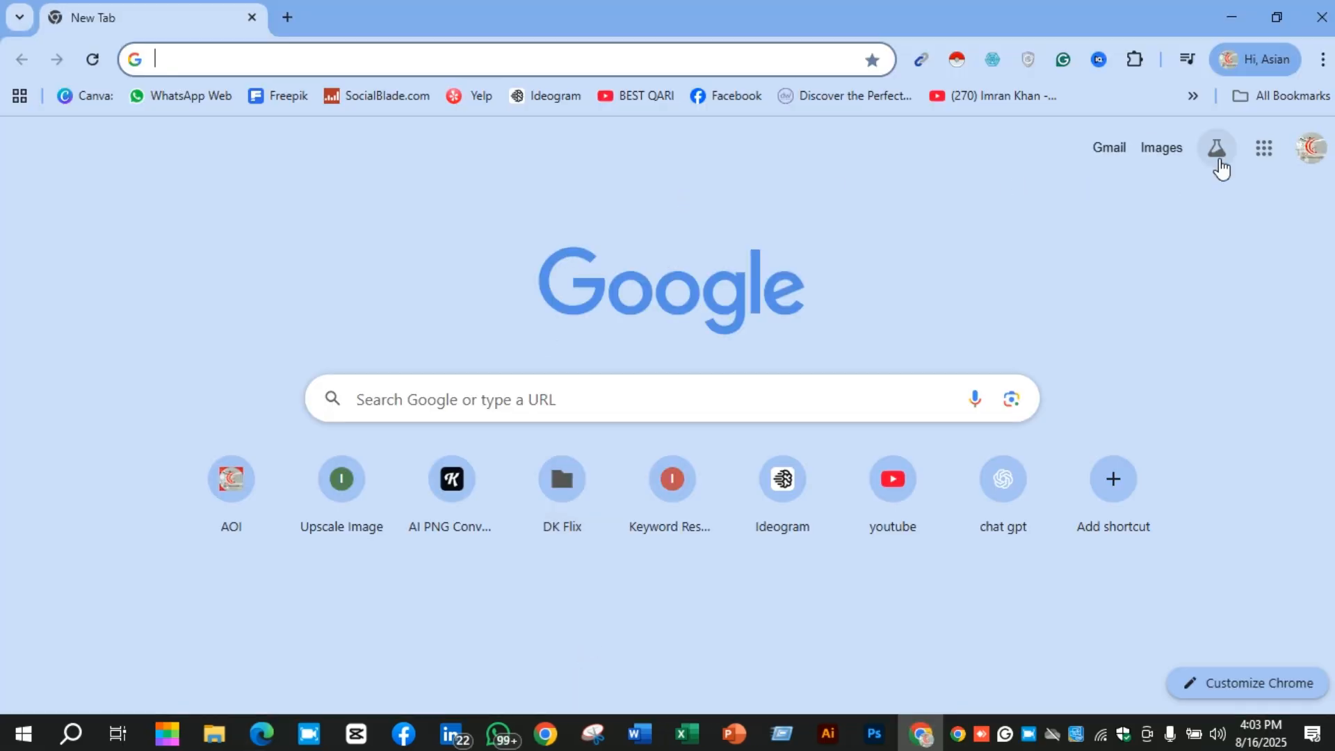
{"action": "left_click", "coordinate": [1272, 154]}
{"action": "scroll", "coordinate": [1156, 382], "scroll_direction": "down", "scroll_amount": 5}
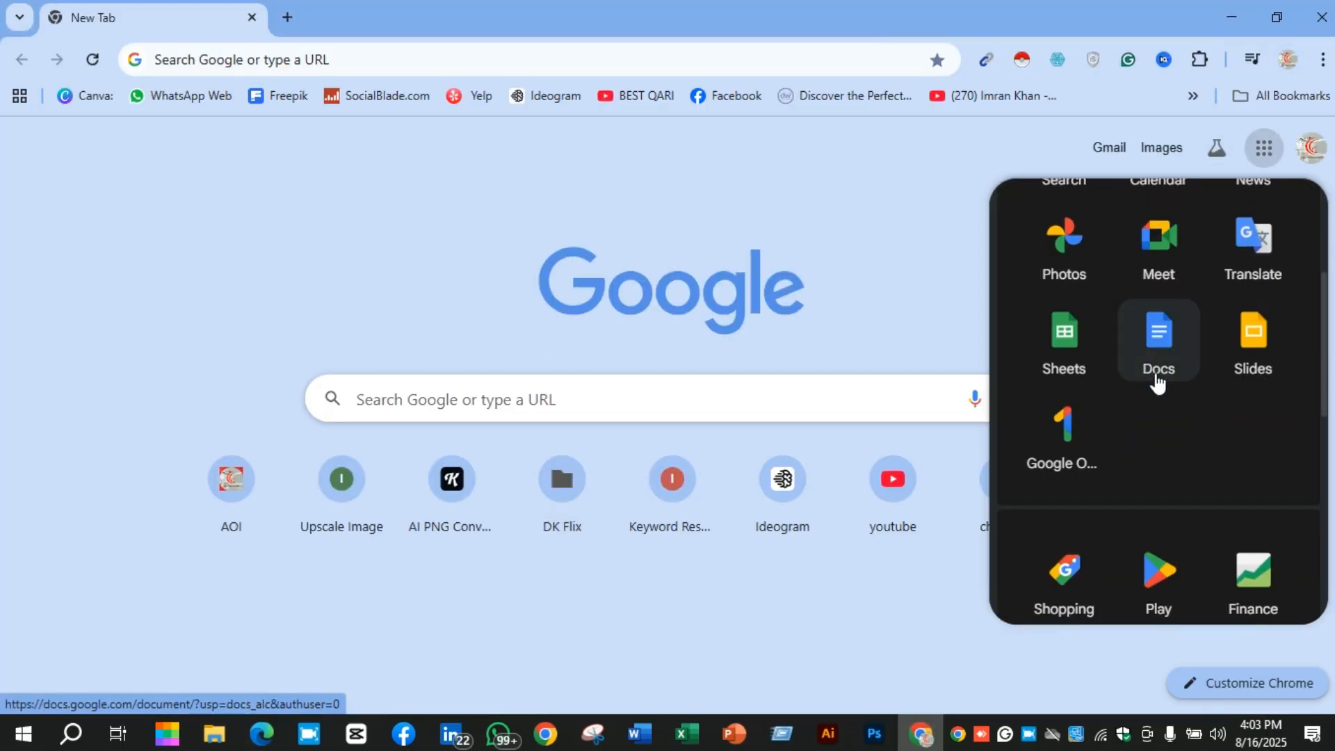
{"action": "scroll", "coordinate": [1180, 461], "scroll_direction": "down", "scroll_amount": 6}
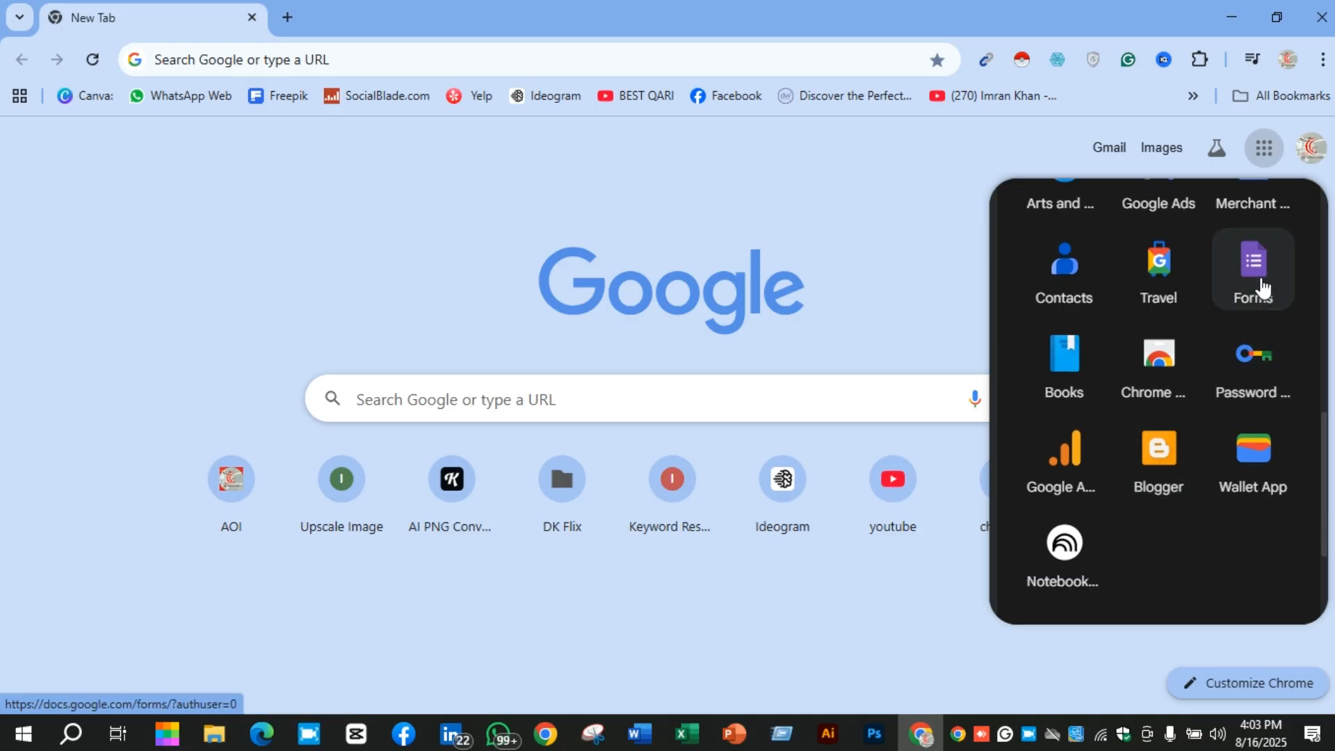
{"action": "left_click", "coordinate": [1254, 282]}
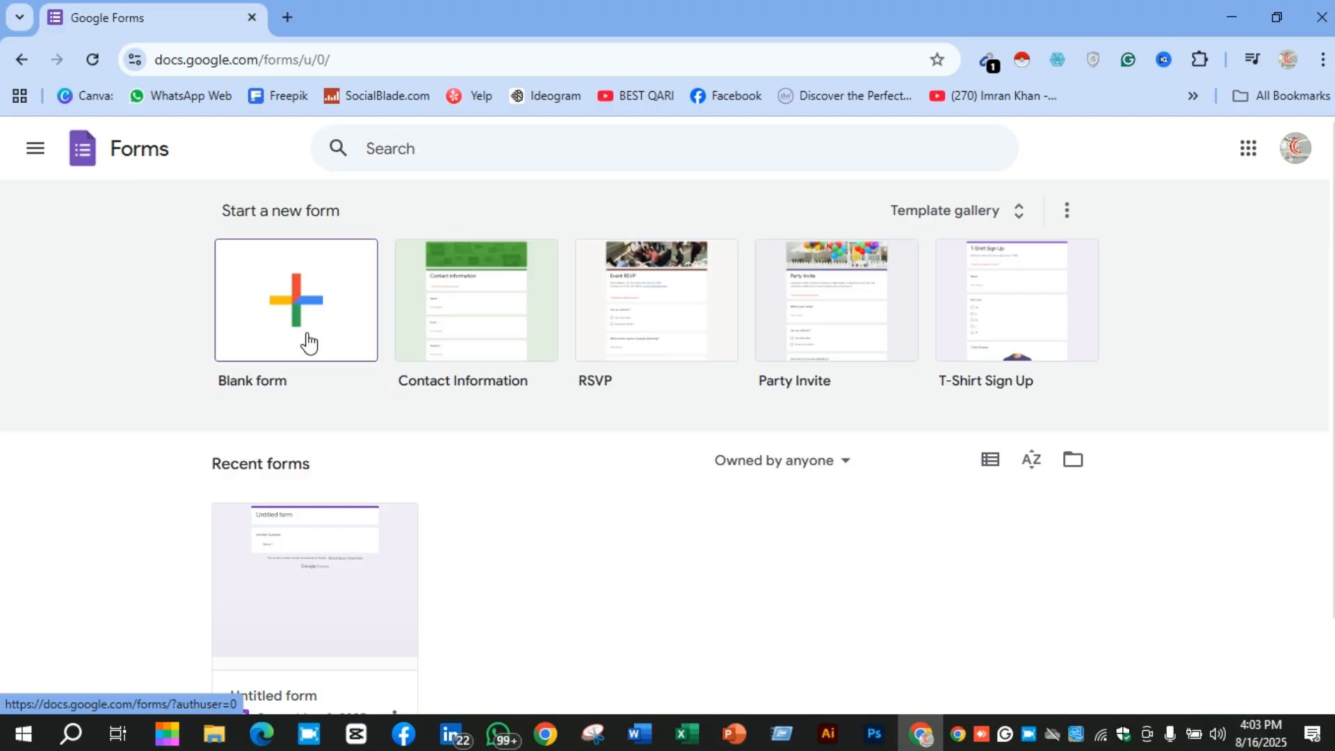
Step: View a blank form, return to the Forms home page, and look through the Personal, Work and Education templates in the template gallery
{"action": "left_click", "coordinate": [306, 297]}
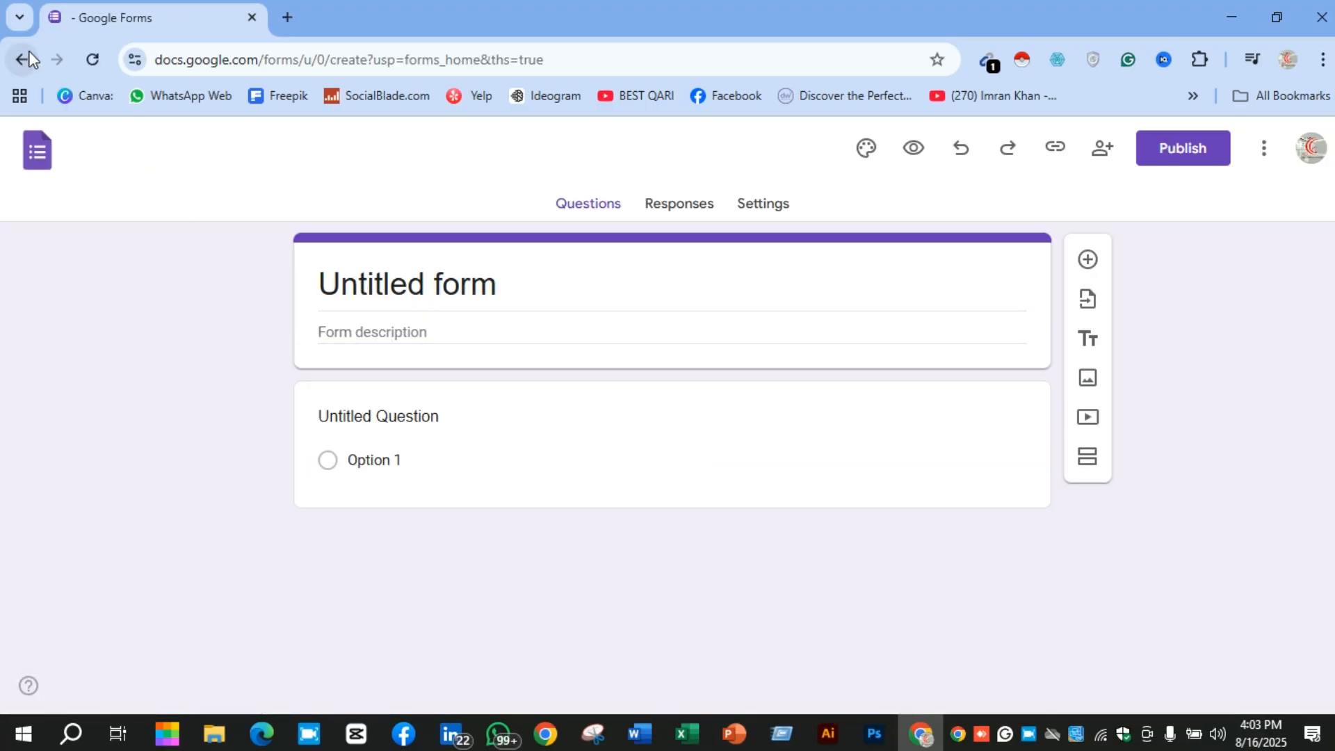
{"action": "key", "text": "alt+Left"}
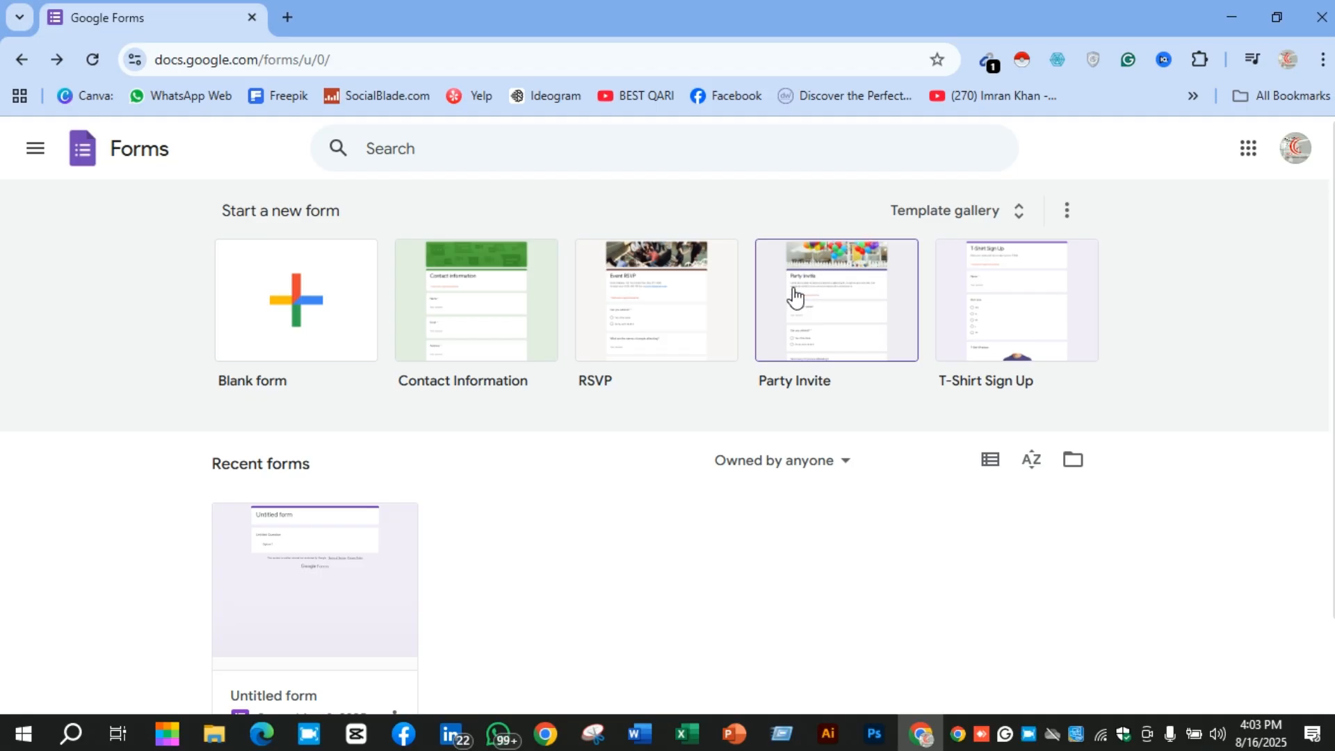
{"action": "left_click", "coordinate": [1013, 228]}
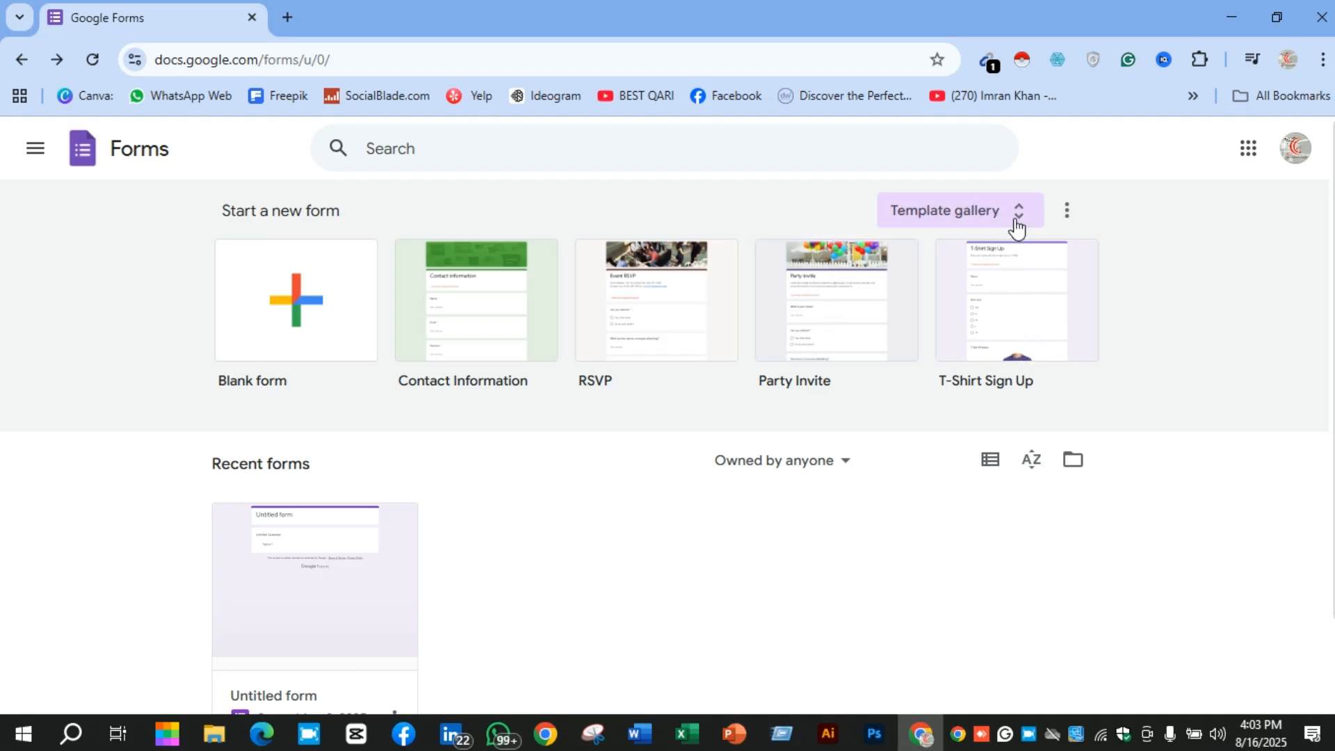
{"action": "scroll", "coordinate": [1116, 416], "scroll_direction": "down", "scroll_amount": 4}
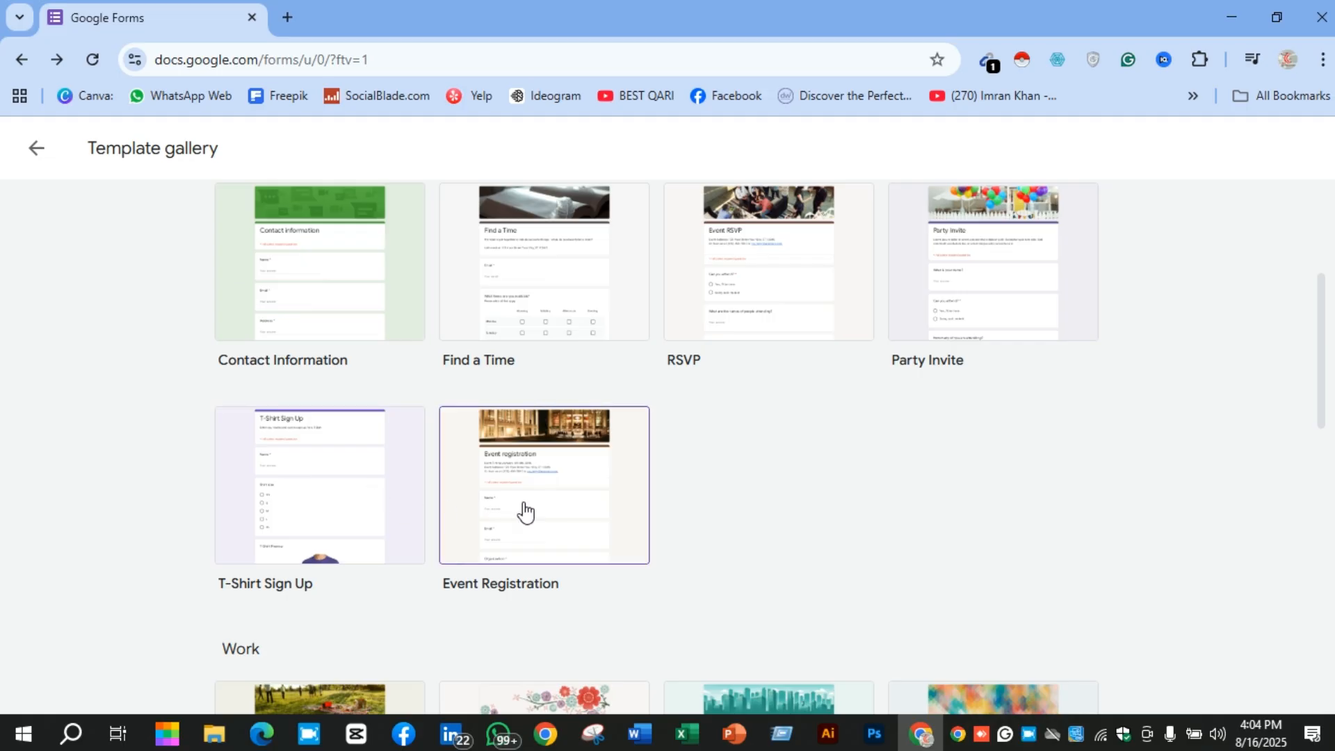
{"action": "scroll", "coordinate": [646, 470], "scroll_direction": "down", "scroll_amount": 6}
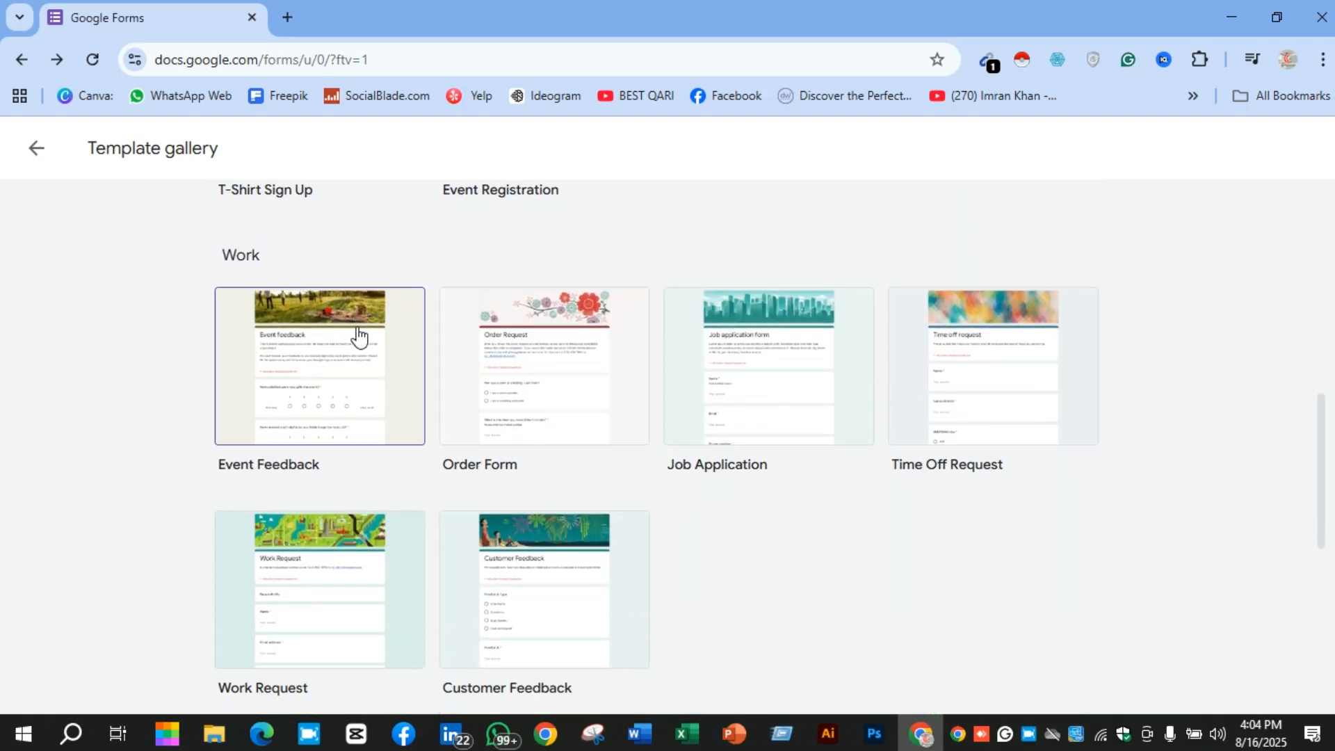
{"action": "scroll", "coordinate": [340, 379], "scroll_direction": "down", "scroll_amount": 1}
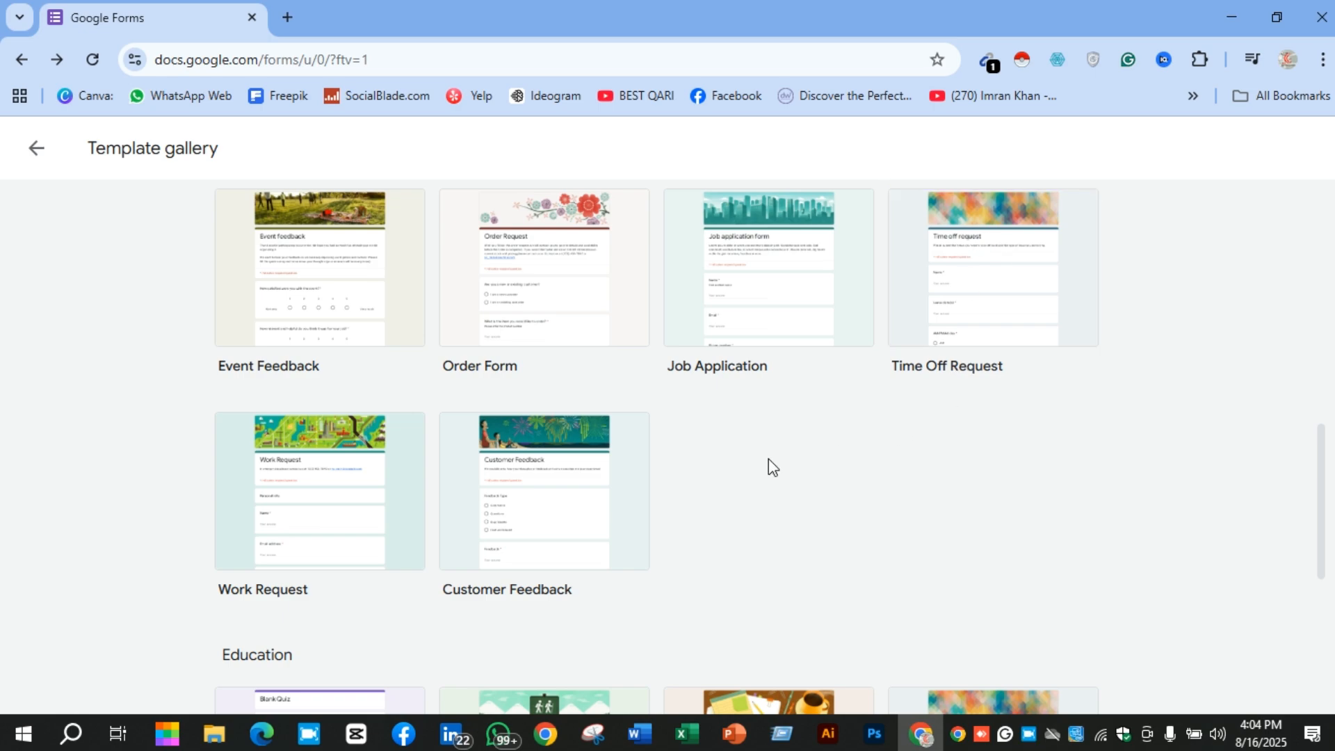
{"action": "scroll", "coordinate": [408, 510], "scroll_direction": "down", "scroll_amount": 5}
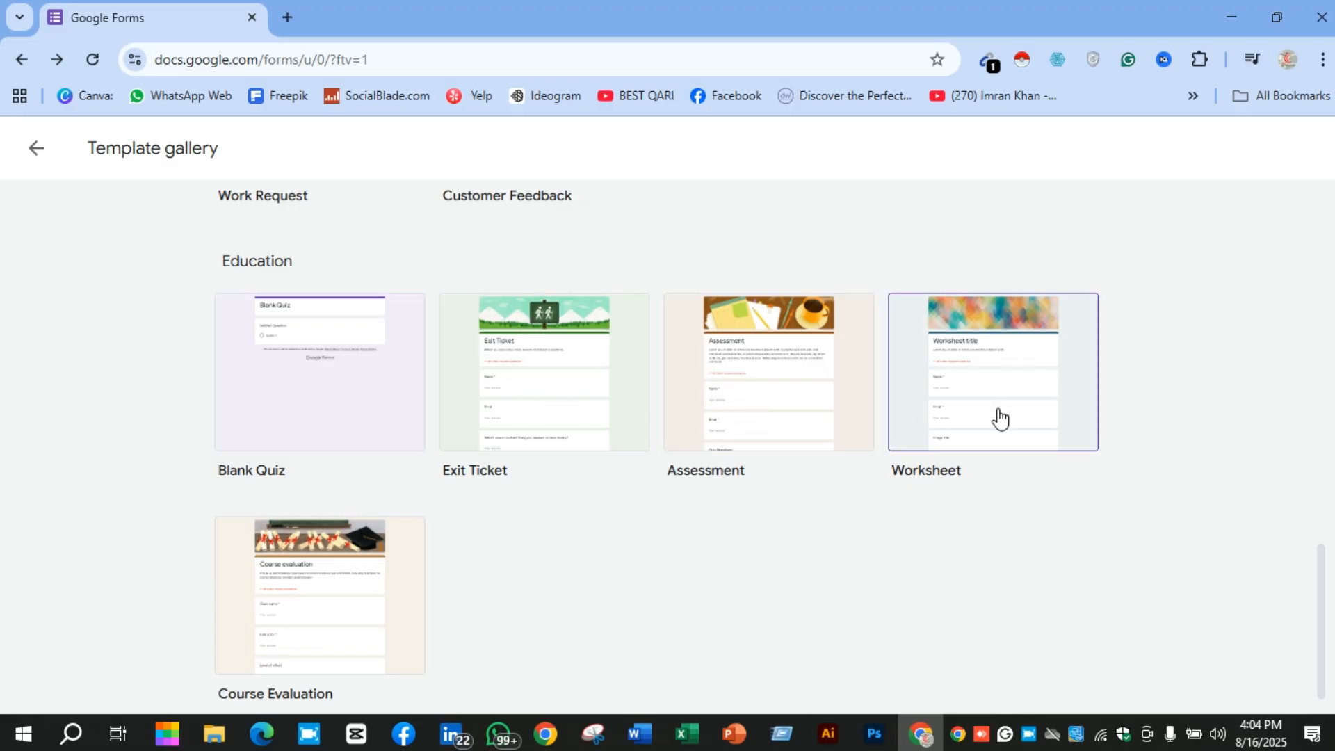
{"action": "scroll", "coordinate": [326, 486], "scroll_direction": "down", "scroll_amount": 1}
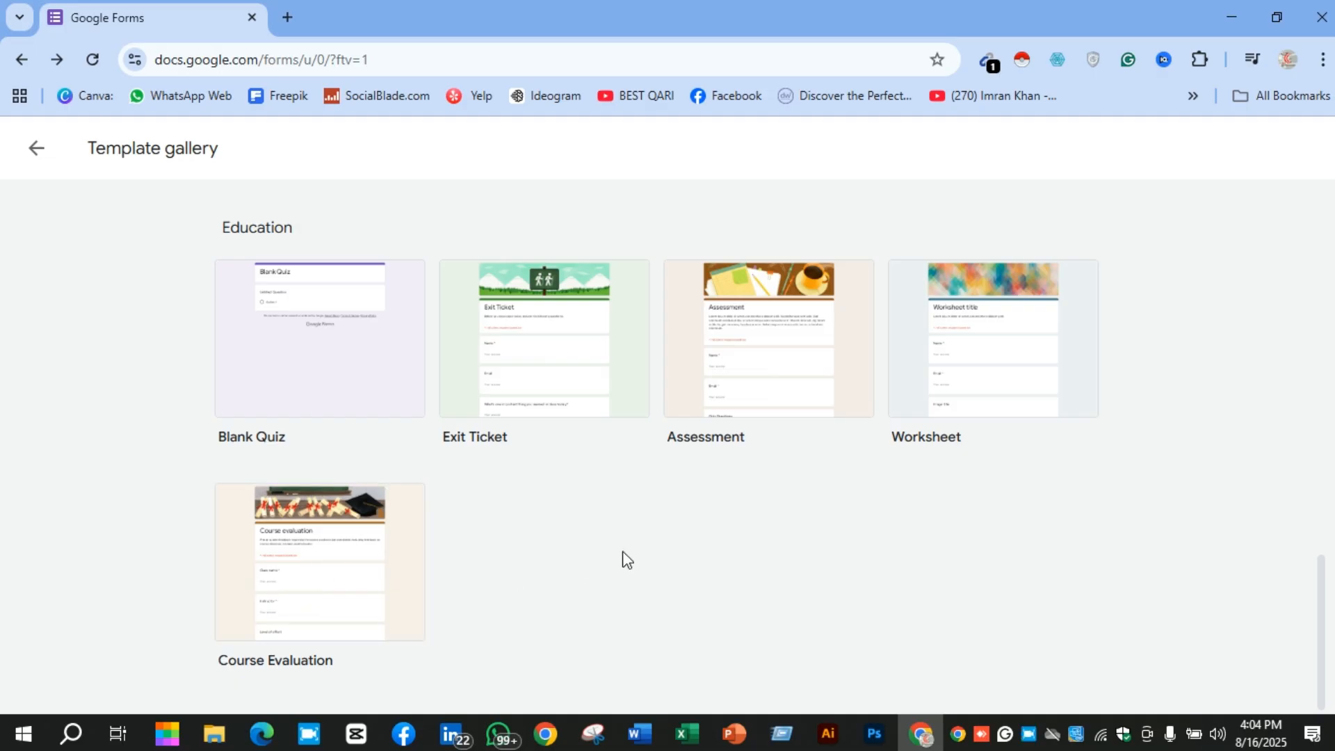
{"action": "scroll", "coordinate": [623, 556], "scroll_direction": "up", "scroll_amount": 15}
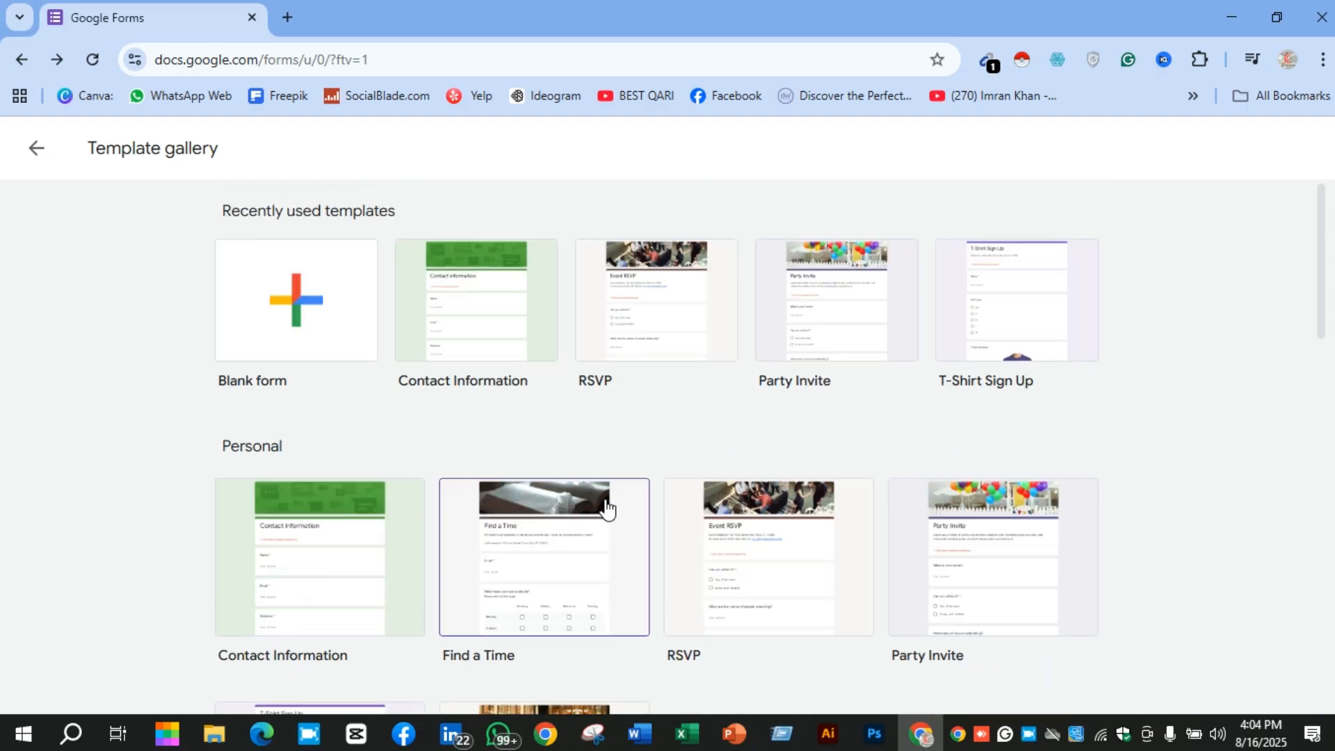
Step: Create a blank form and enter "New Form" as both its title and its description
{"action": "left_click", "coordinate": [288, 283]}
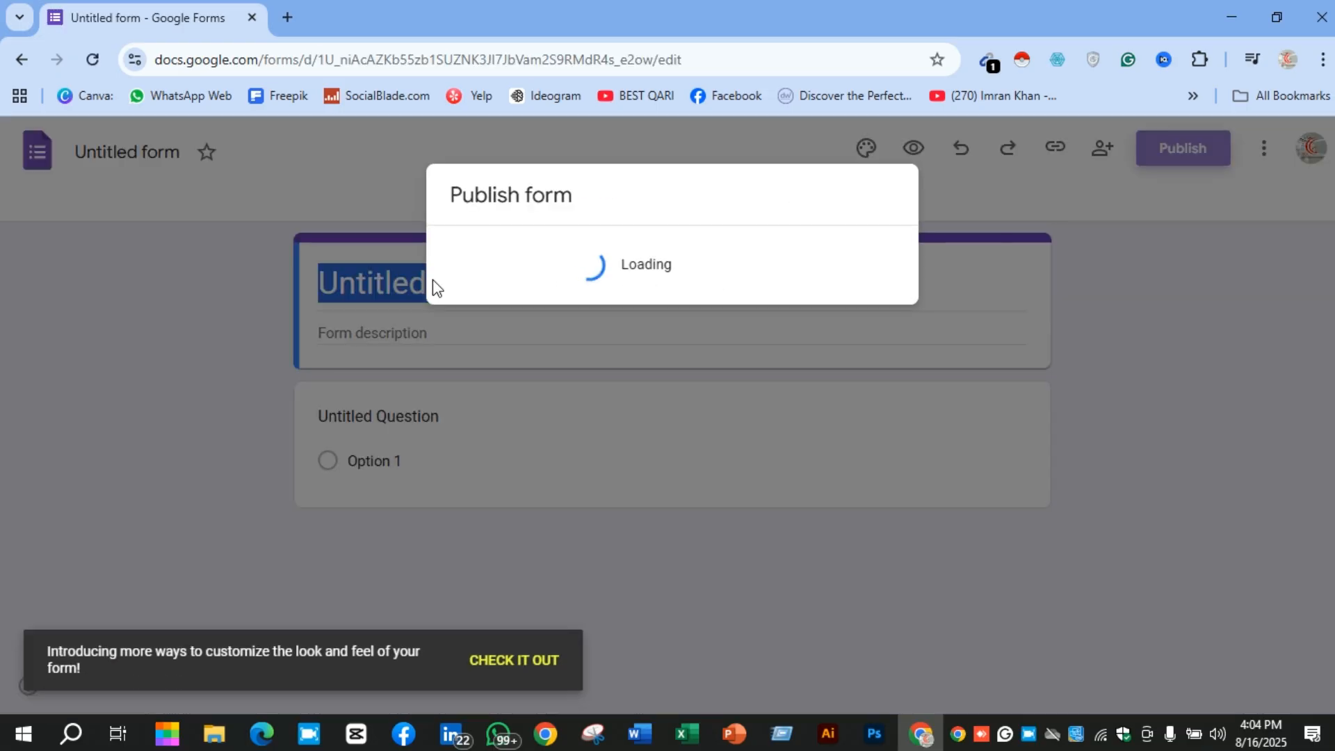
{"action": "left_click", "coordinate": [754, 447]}
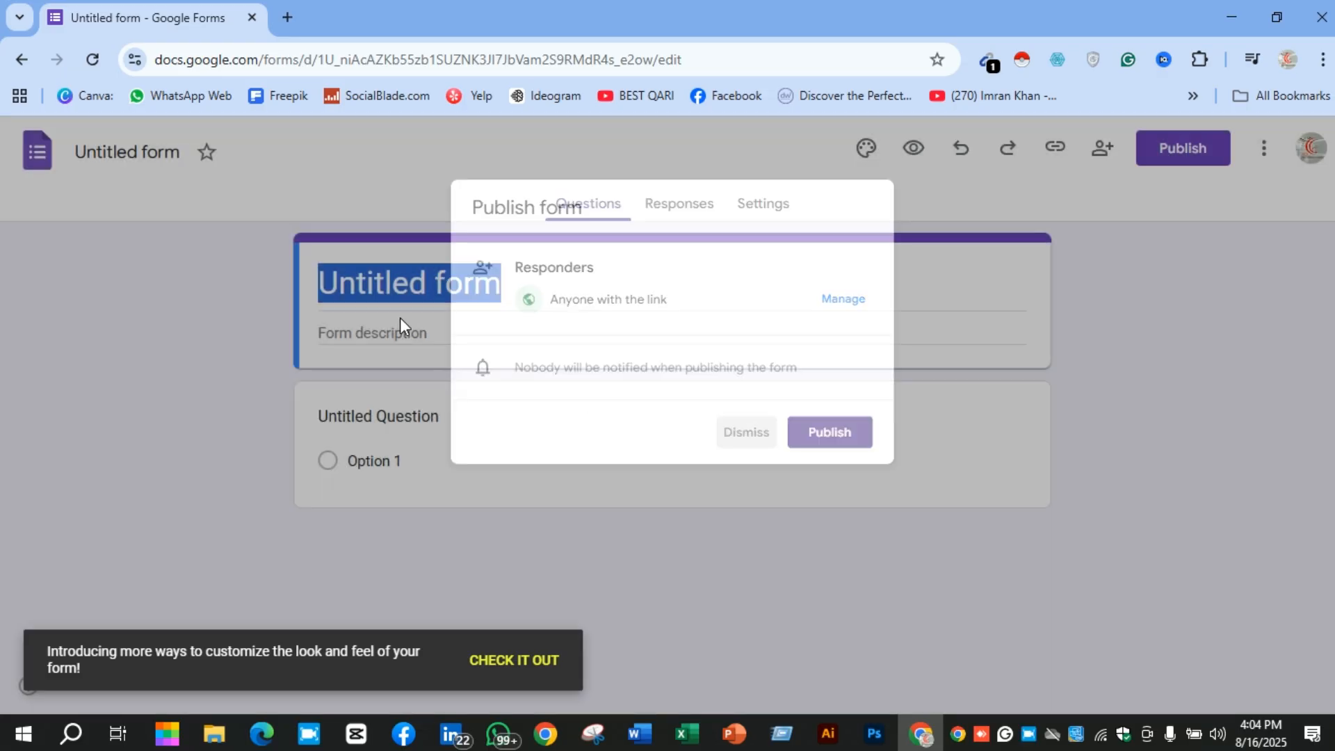
{"action": "left_click", "coordinate": [408, 290]}
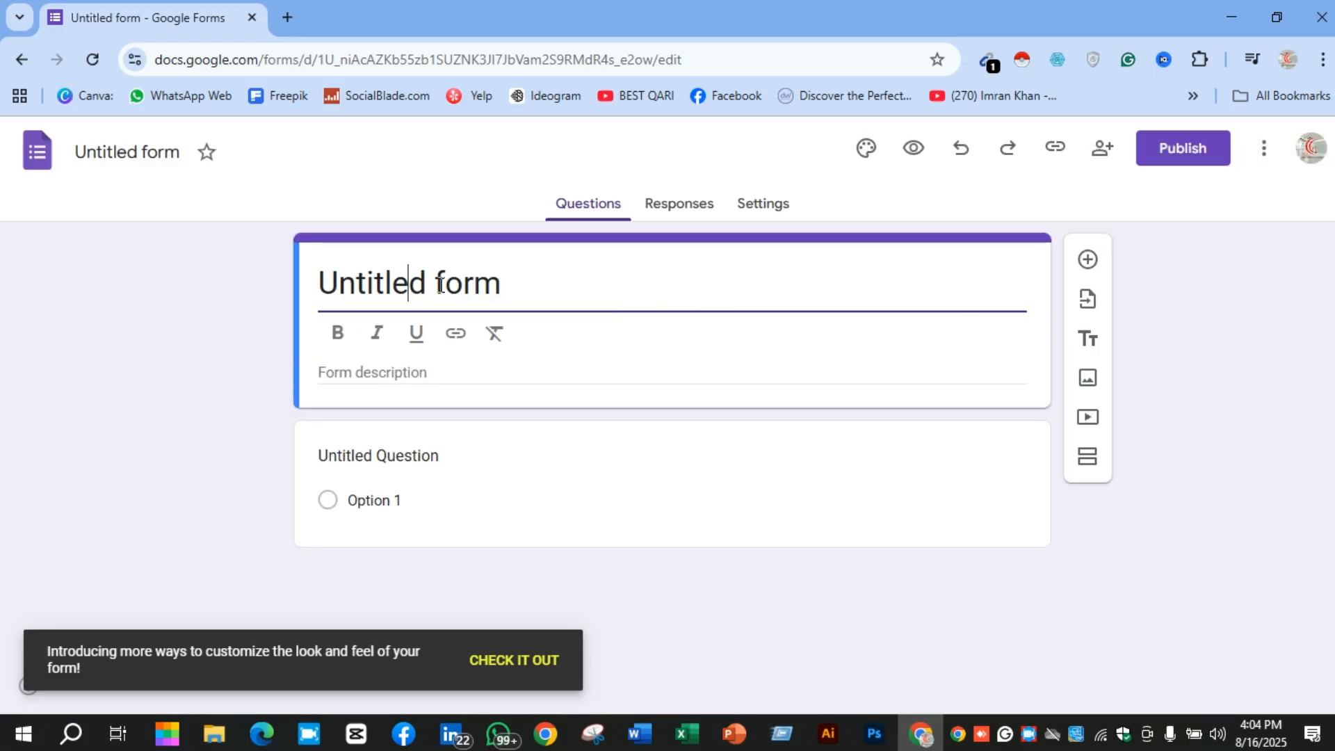
{"action": "triple_click", "coordinate": [501, 284]}
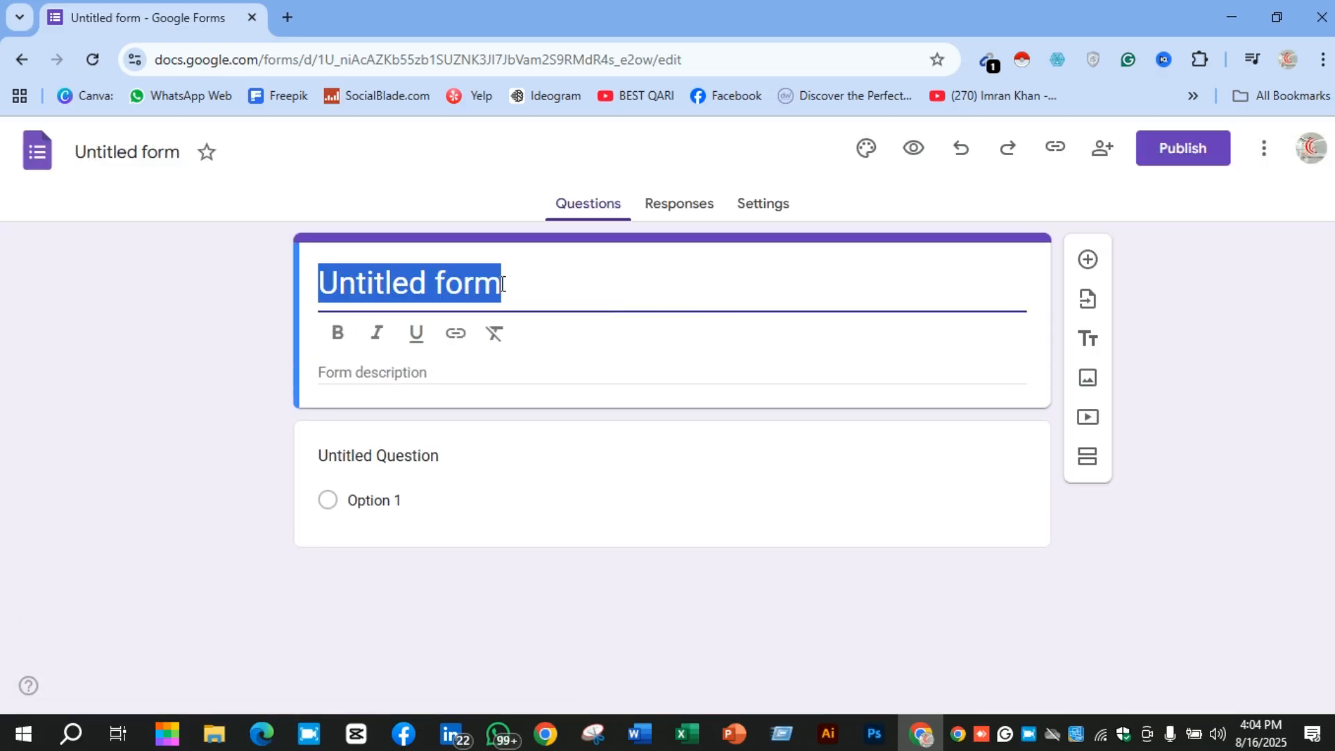
{"action": "type", "text": "New For"}
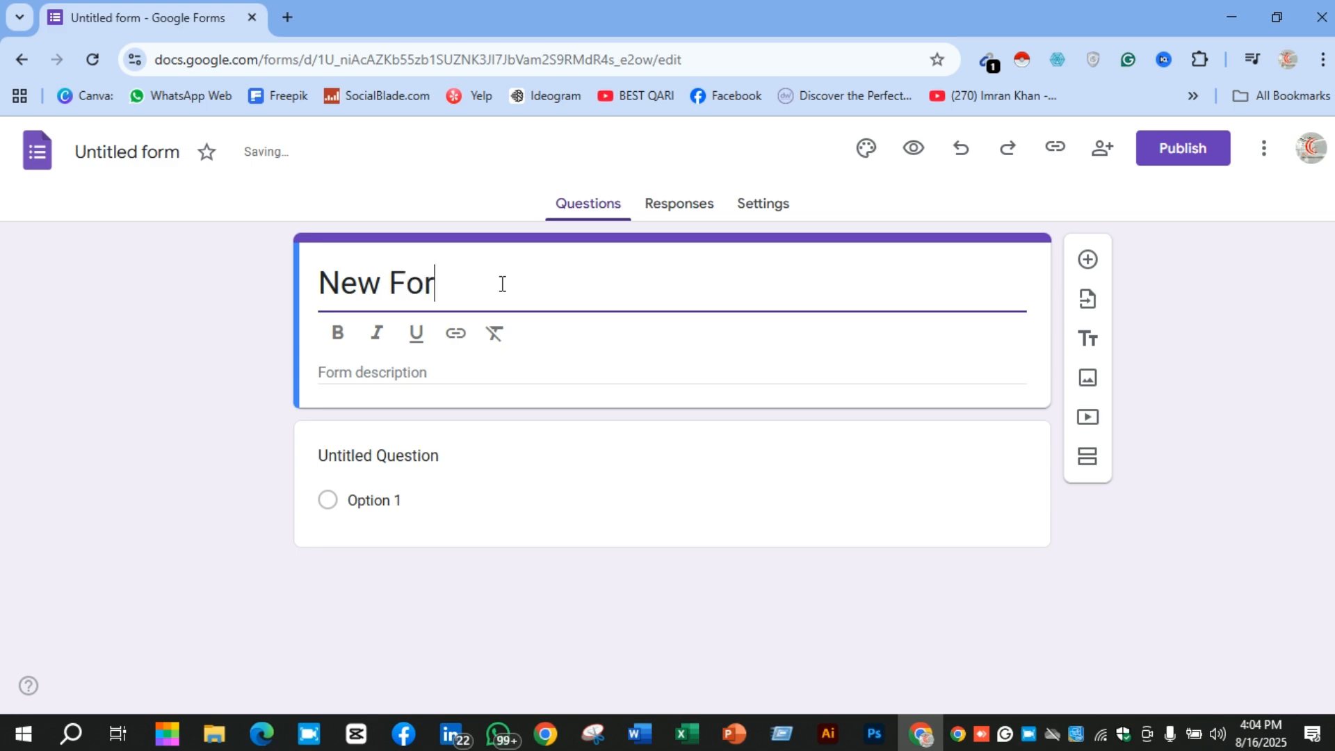
{"action": "type", "text": "m"}
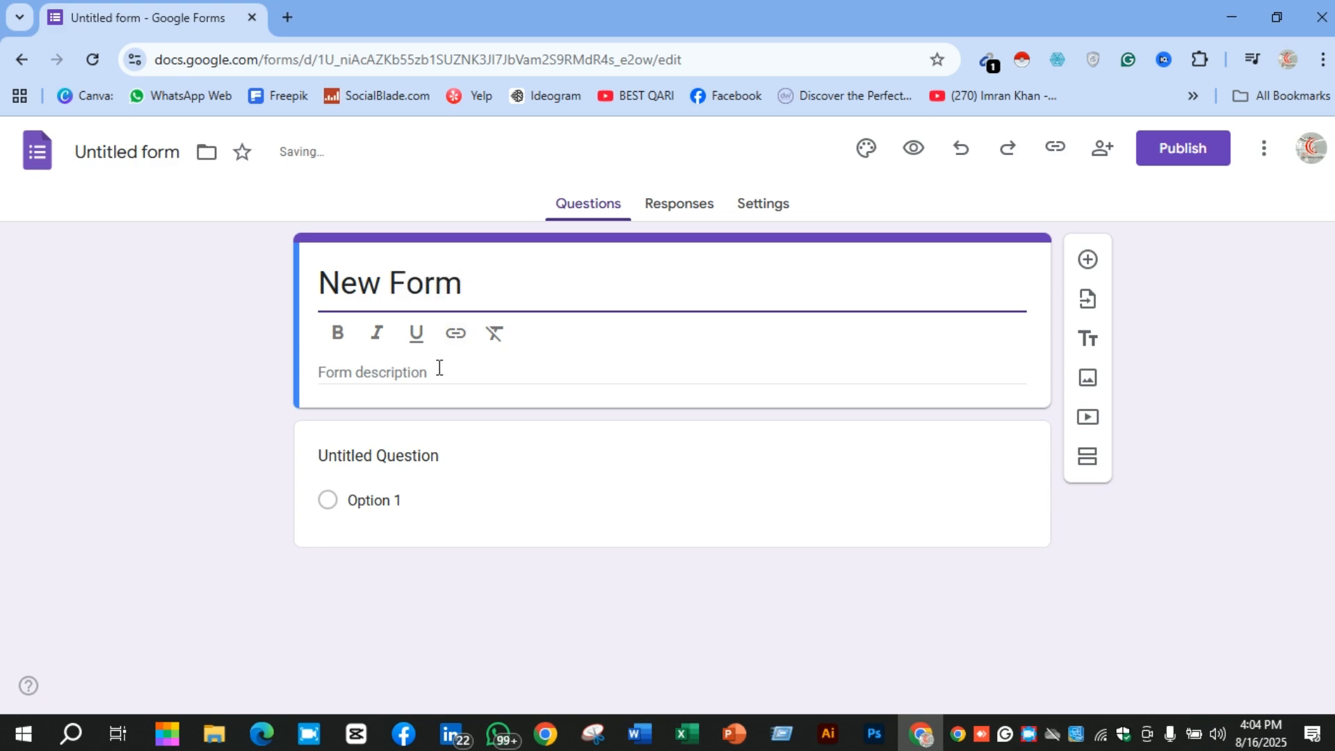
{"action": "left_click", "coordinate": [438, 368]}
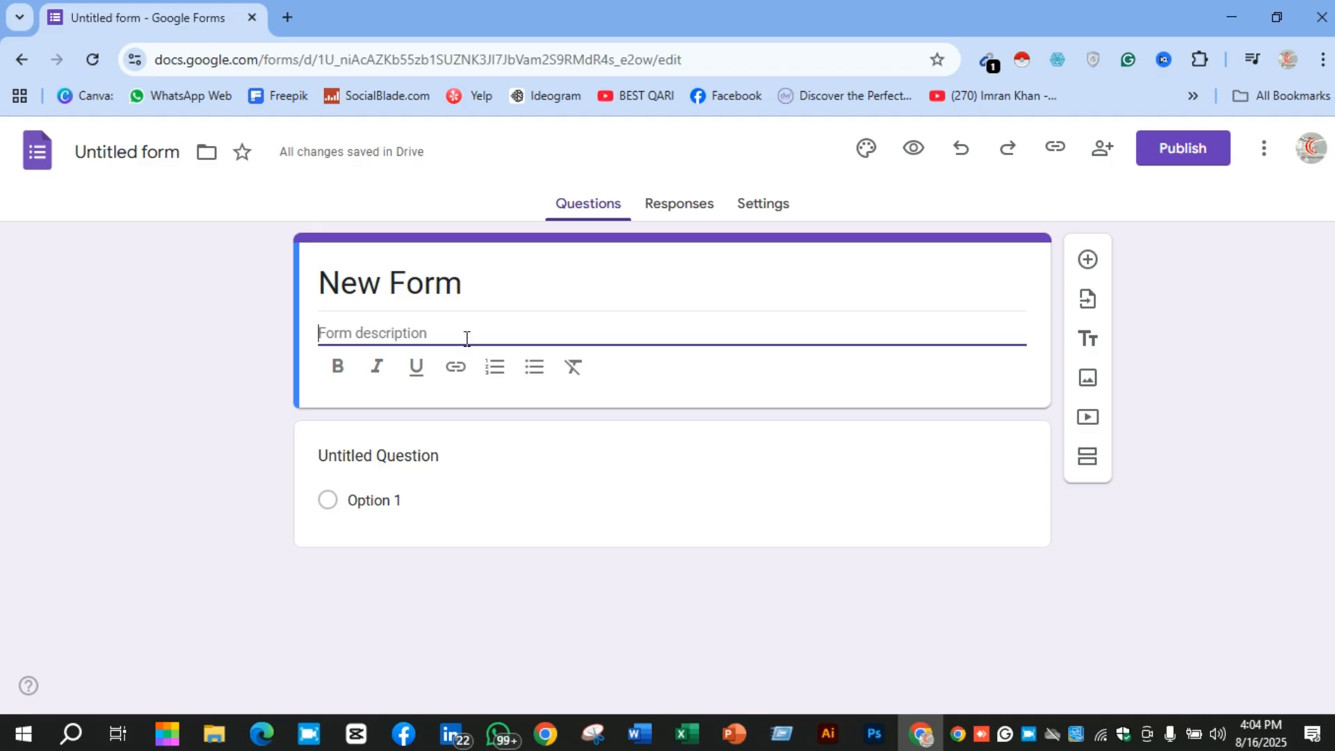
{"action": "type", "text": "New Form"}
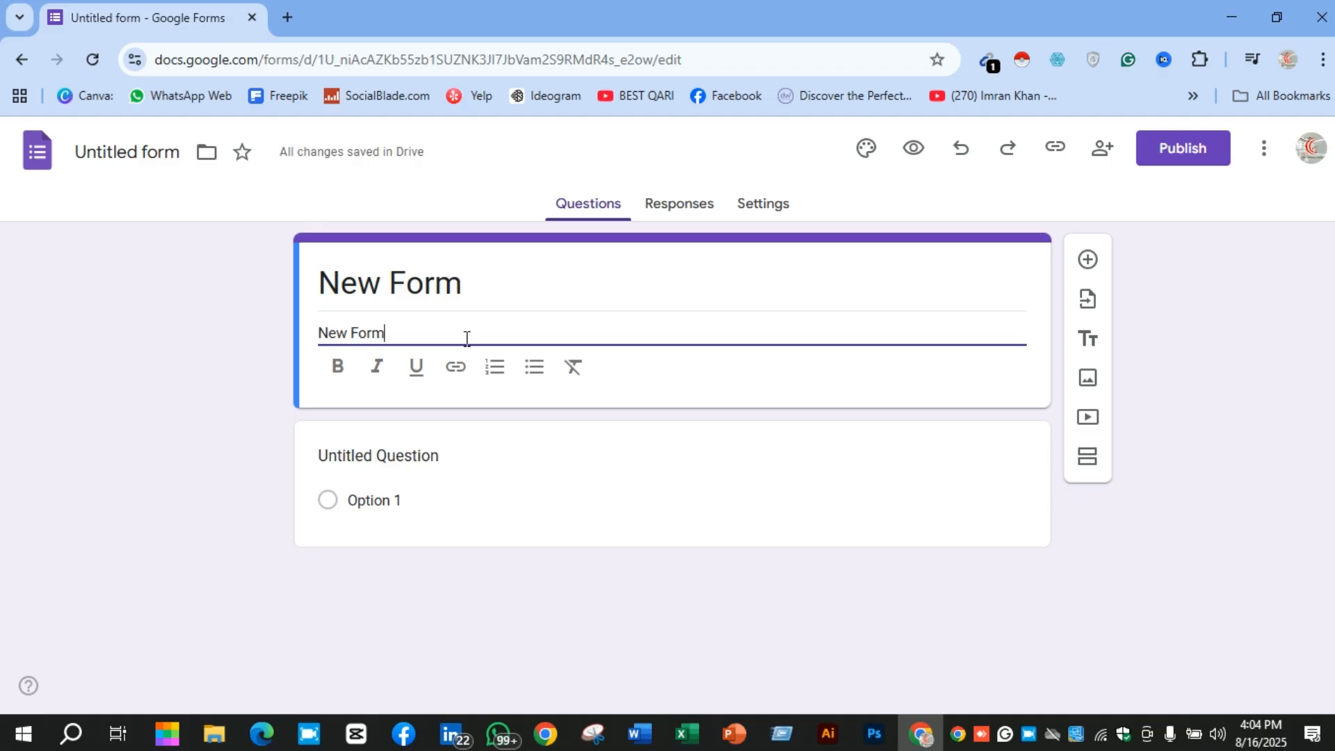
Step: Try the Dropdown type on the untitled question, return it to Multiple choice, and look through the other question types
{"action": "left_click", "coordinate": [356, 456]}
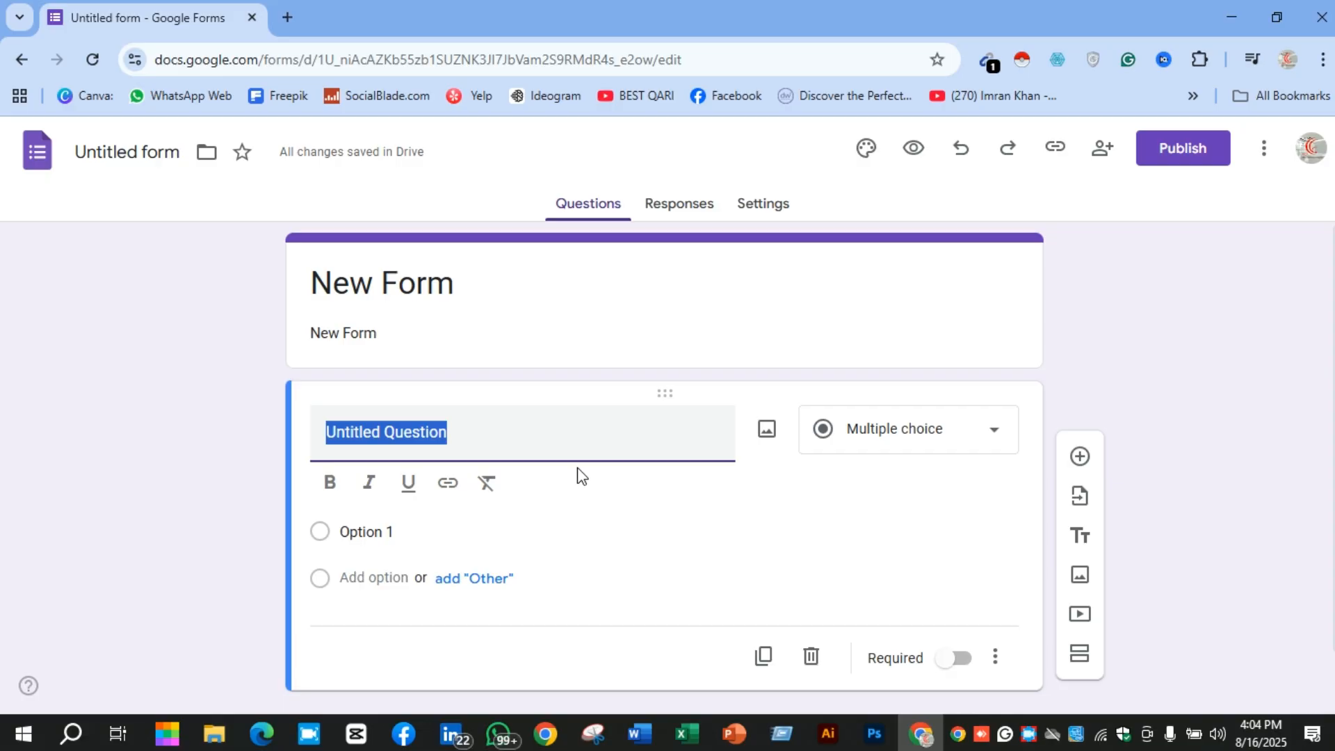
{"action": "scroll", "coordinate": [575, 458], "scroll_direction": "down", "scroll_amount": 1}
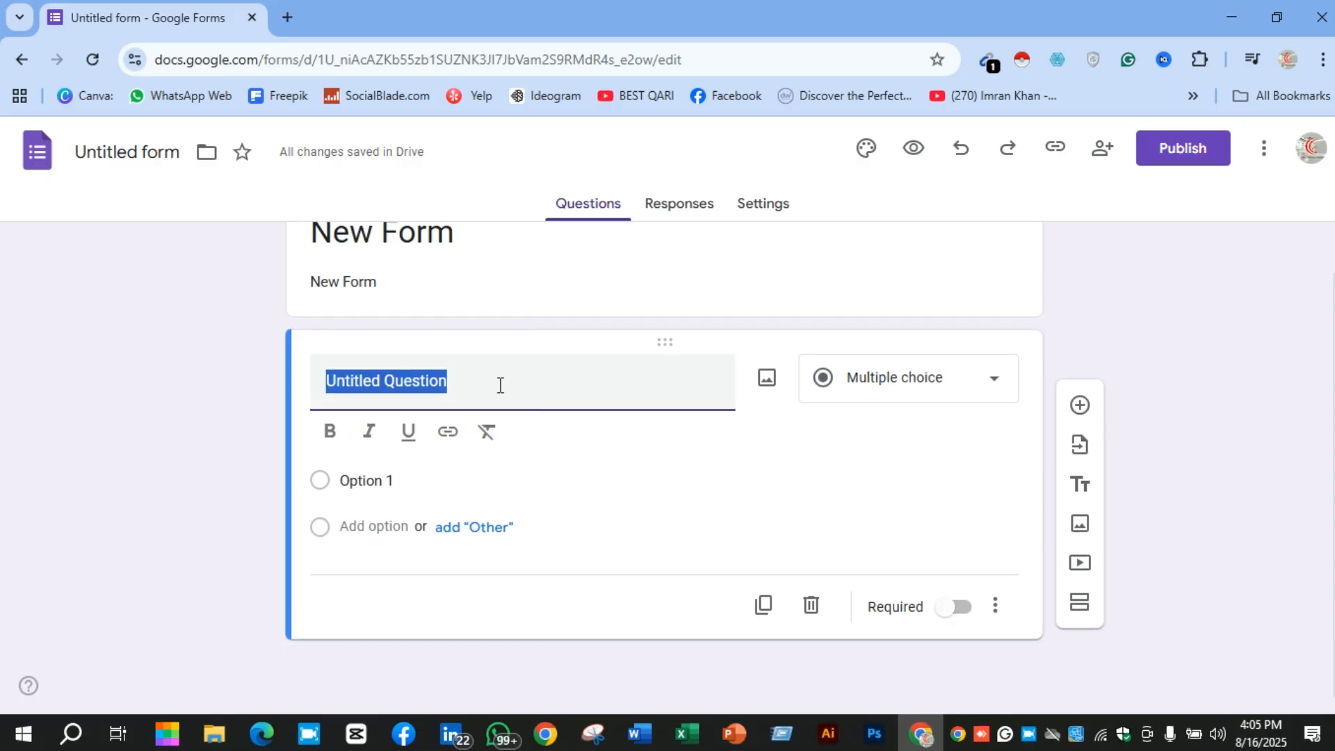
{"action": "left_click", "coordinate": [990, 382]}
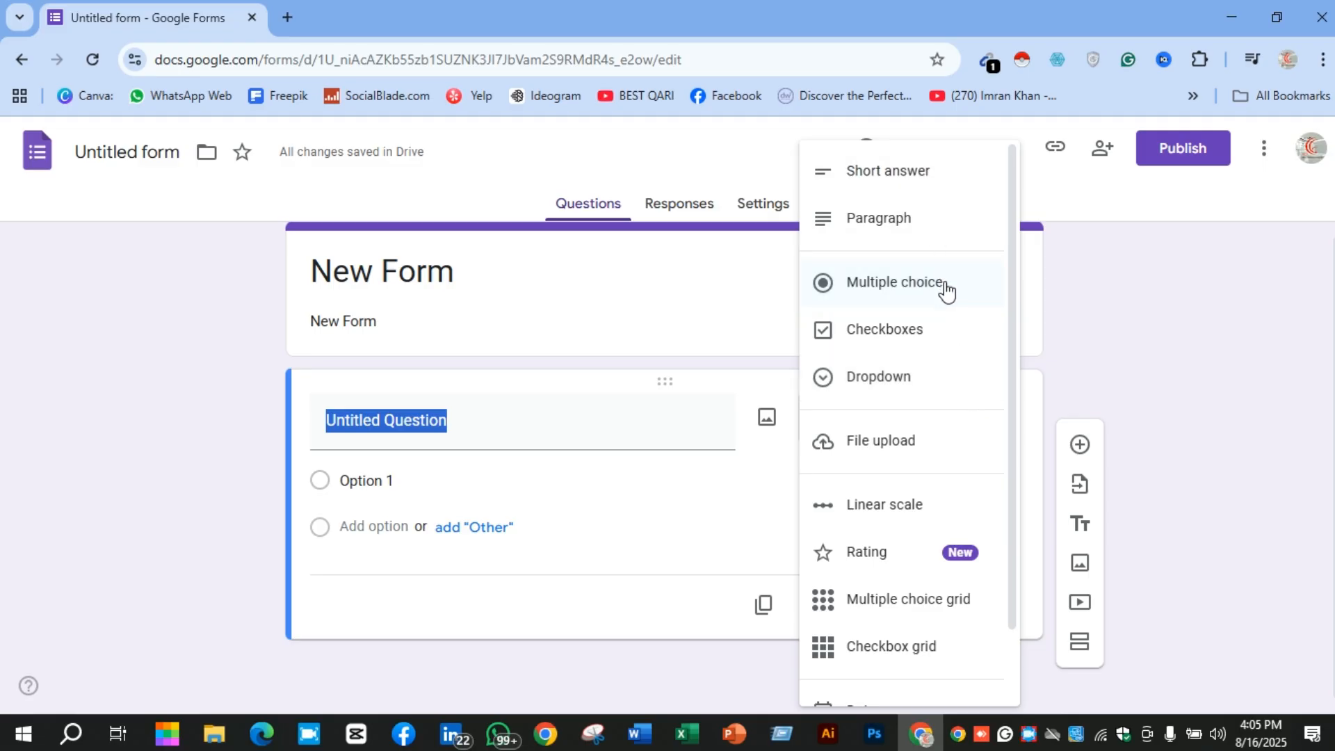
{"action": "left_click", "coordinate": [930, 380]}
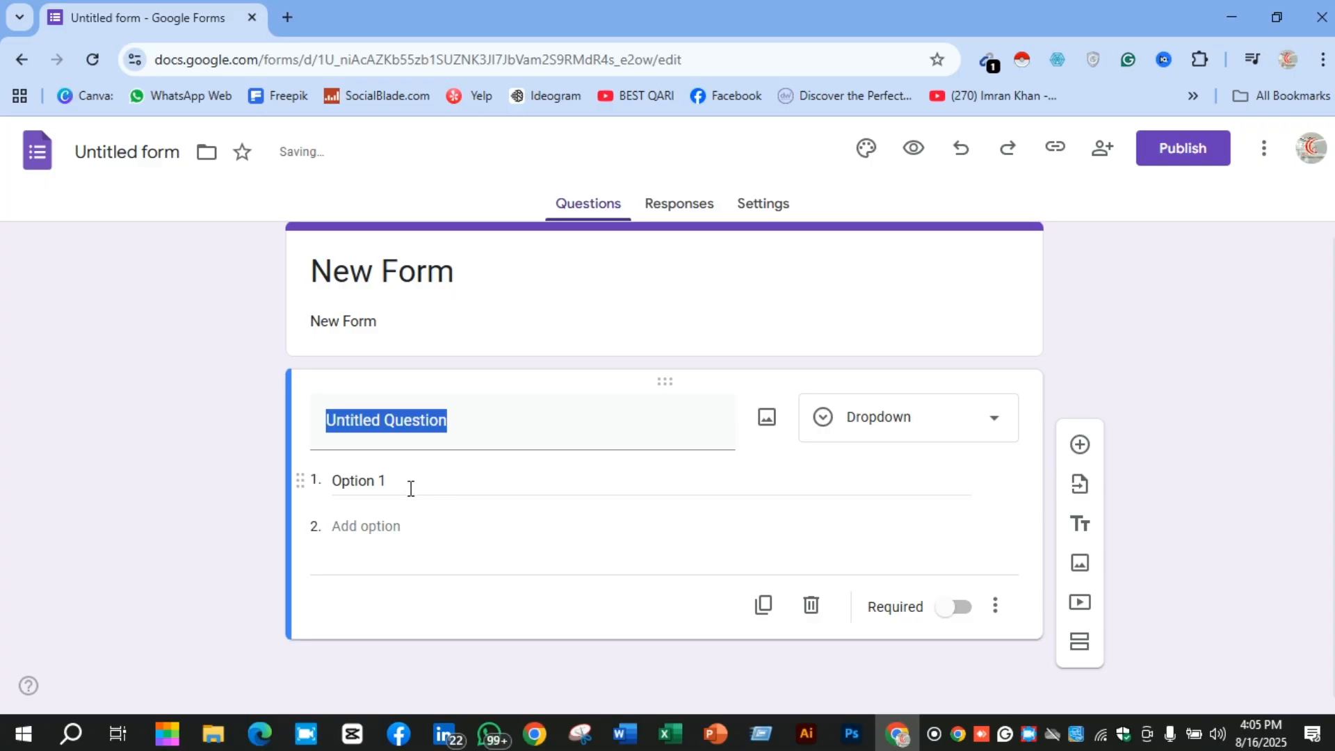
{"action": "left_click", "coordinate": [466, 479]}
{"action": "left_click", "coordinate": [969, 433]}
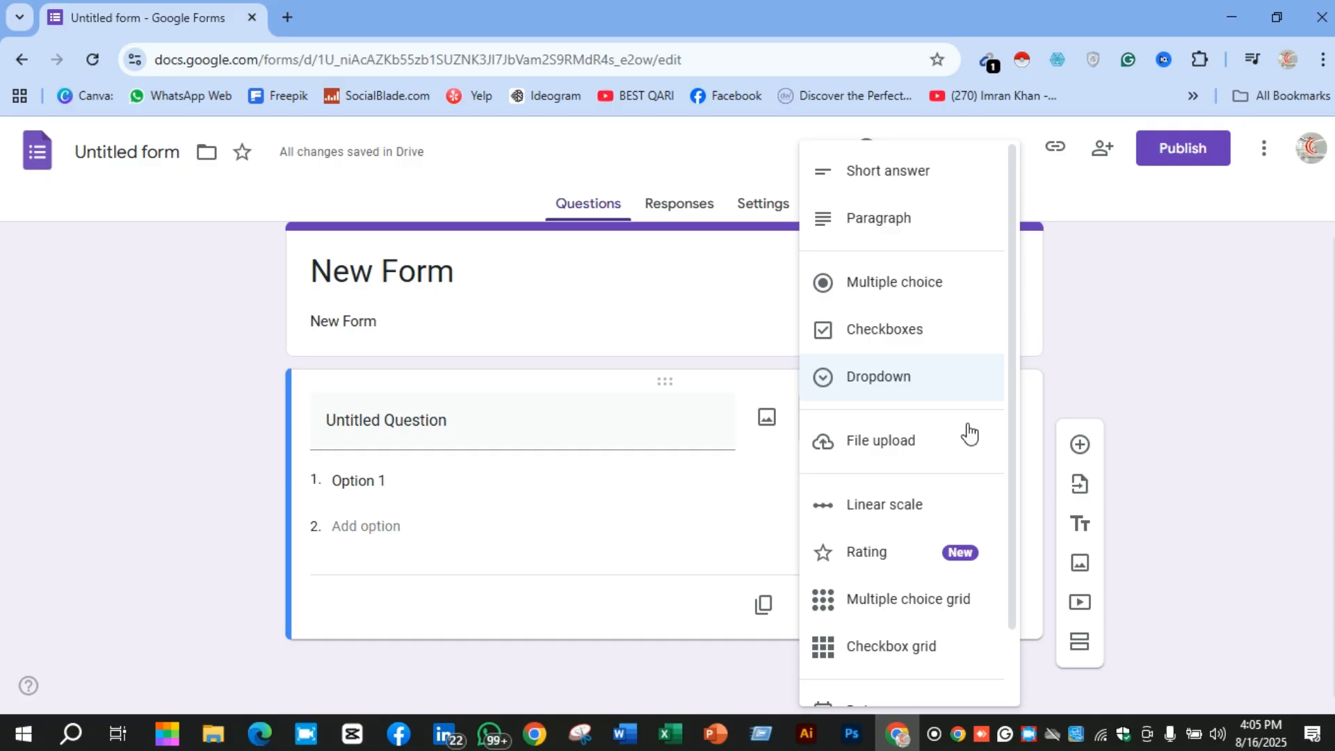
{"action": "left_click", "coordinate": [958, 281]}
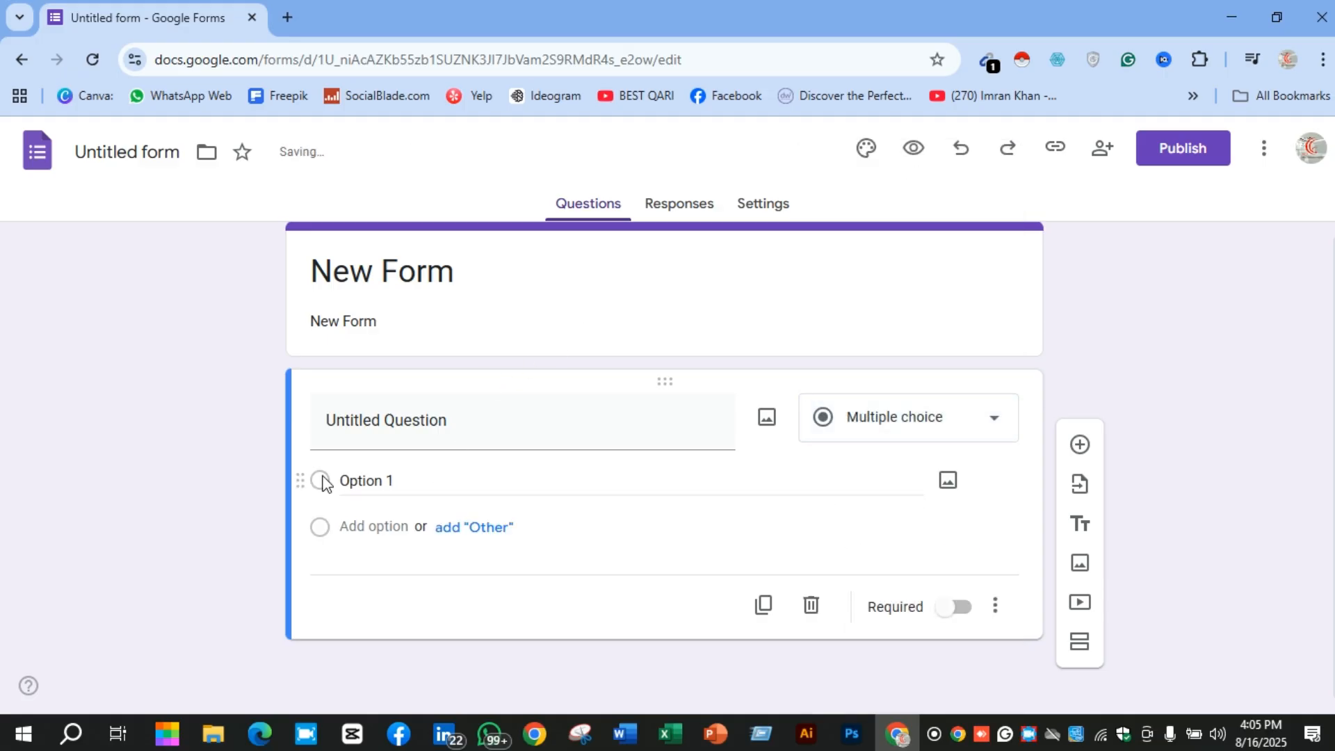
{"action": "left_click", "coordinate": [872, 417]}
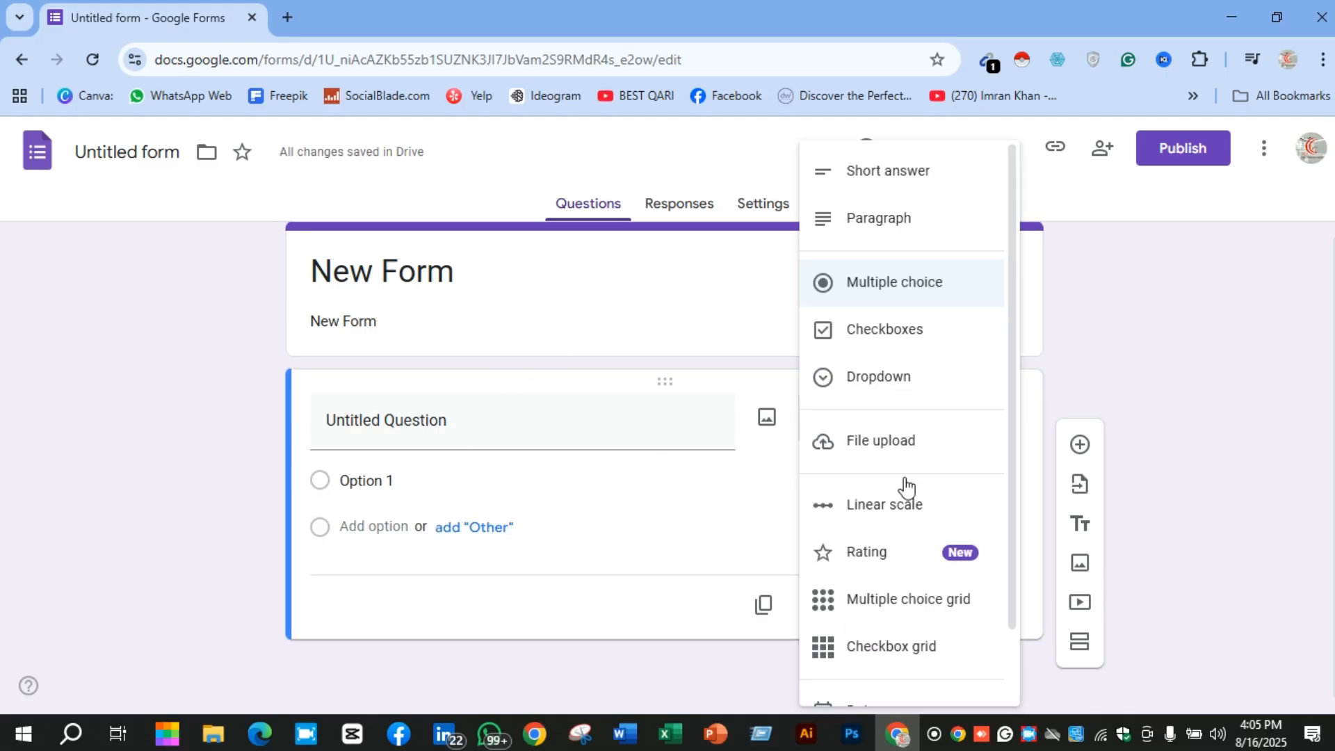
{"action": "scroll", "coordinate": [915, 549], "scroll_direction": "down", "scroll_amount": 2}
{"action": "scroll", "coordinate": [929, 369], "scroll_direction": "up", "scroll_amount": 2}
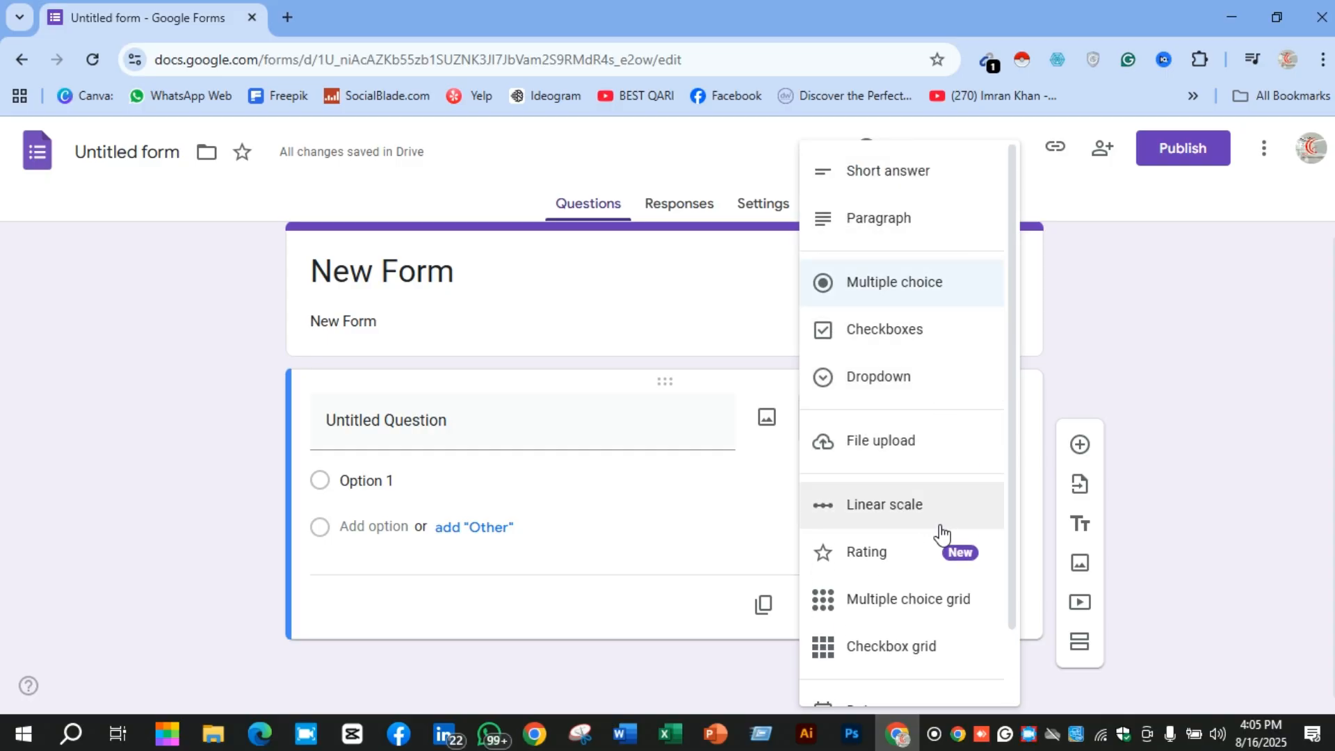
{"action": "scroll", "coordinate": [941, 533], "scroll_direction": "down", "scroll_amount": 1}
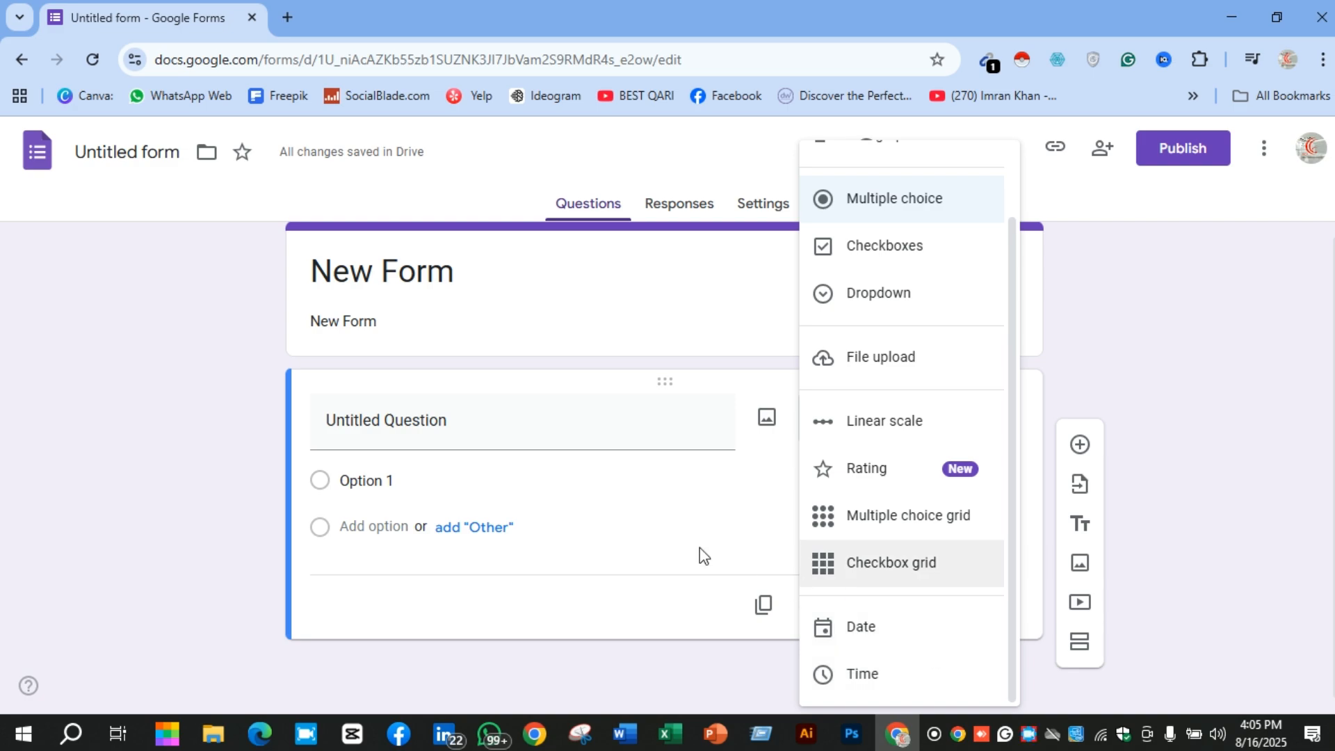
Step: Set the question text to "yagvfabd" and its first option to "afdnaufnue"
{"action": "left_click", "coordinate": [523, 439]}
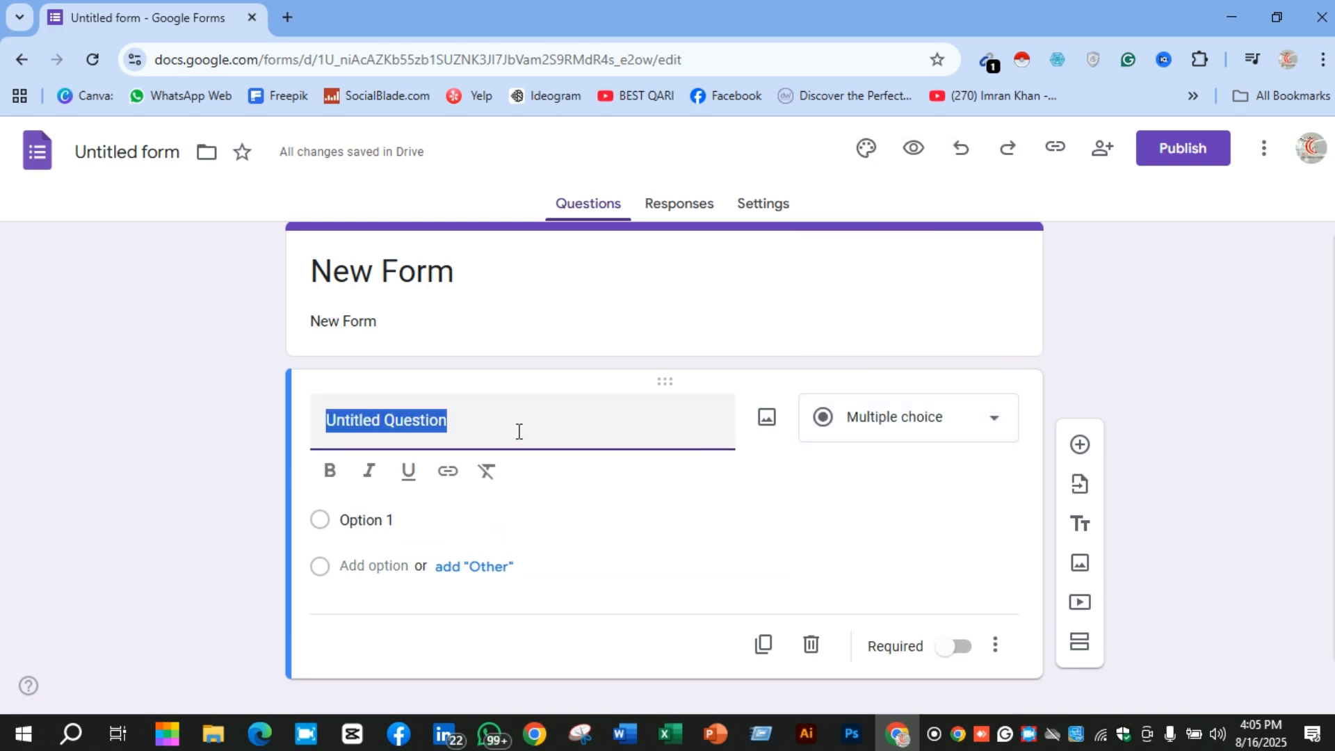
{"action": "type", "text": "yagvfabd"}
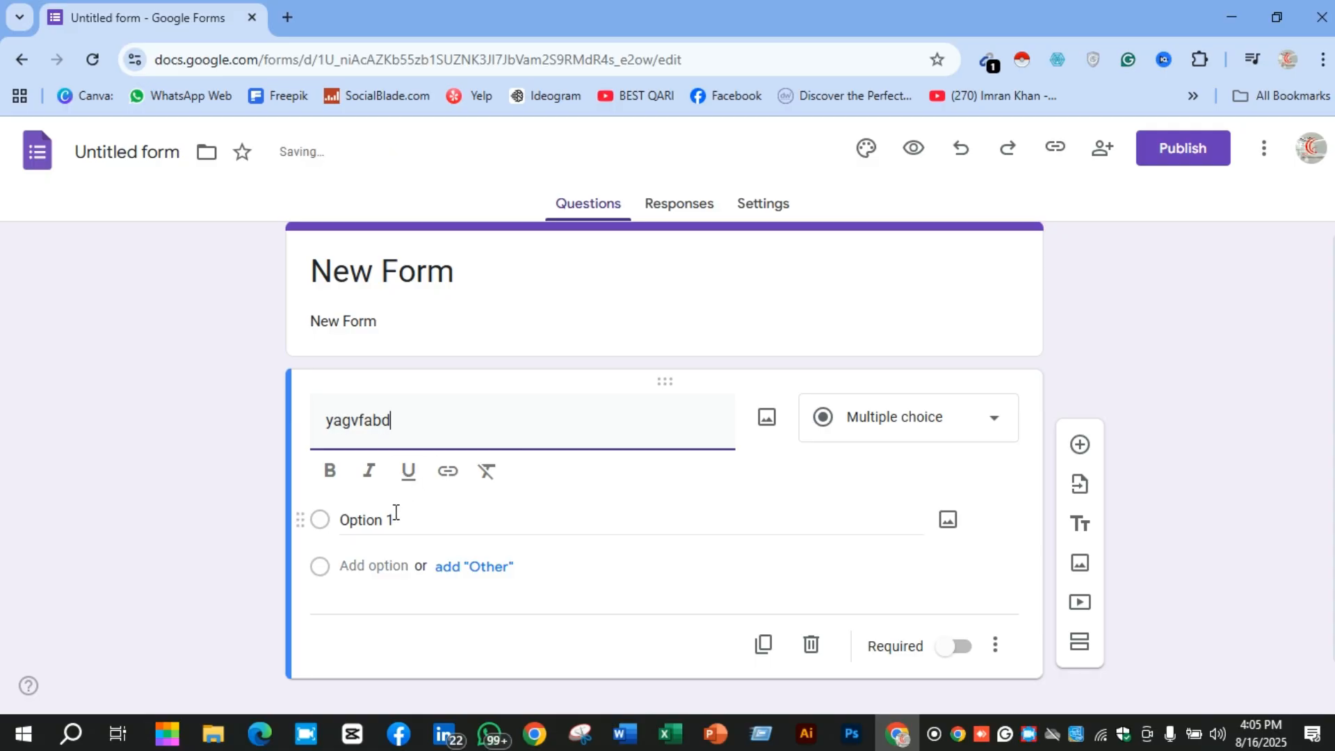
{"action": "left_click", "coordinate": [391, 520]}
{"action": "type", "text": "afdnaufnue"}
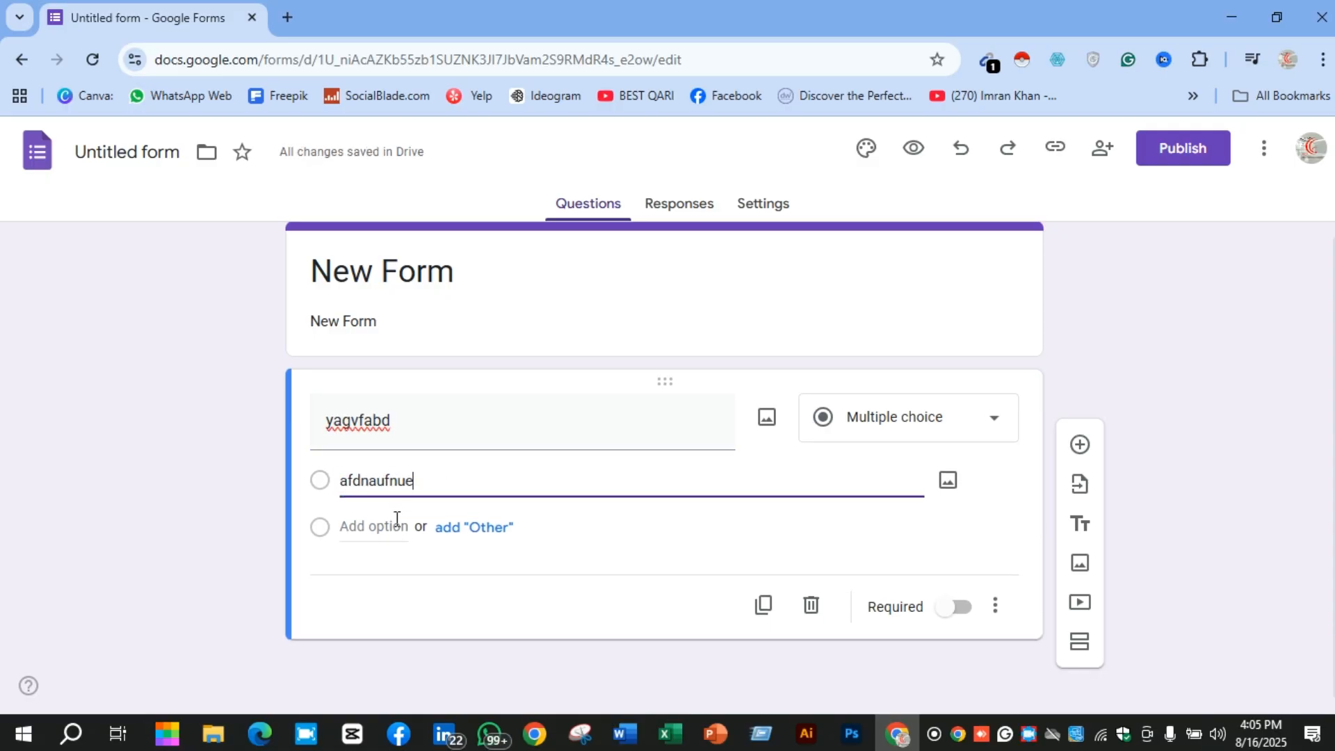
Step: Add an "Other" choice and a second option "afdiheaofjneo" to the question, and remove the "Other" choice
{"action": "left_click", "coordinate": [478, 526]}
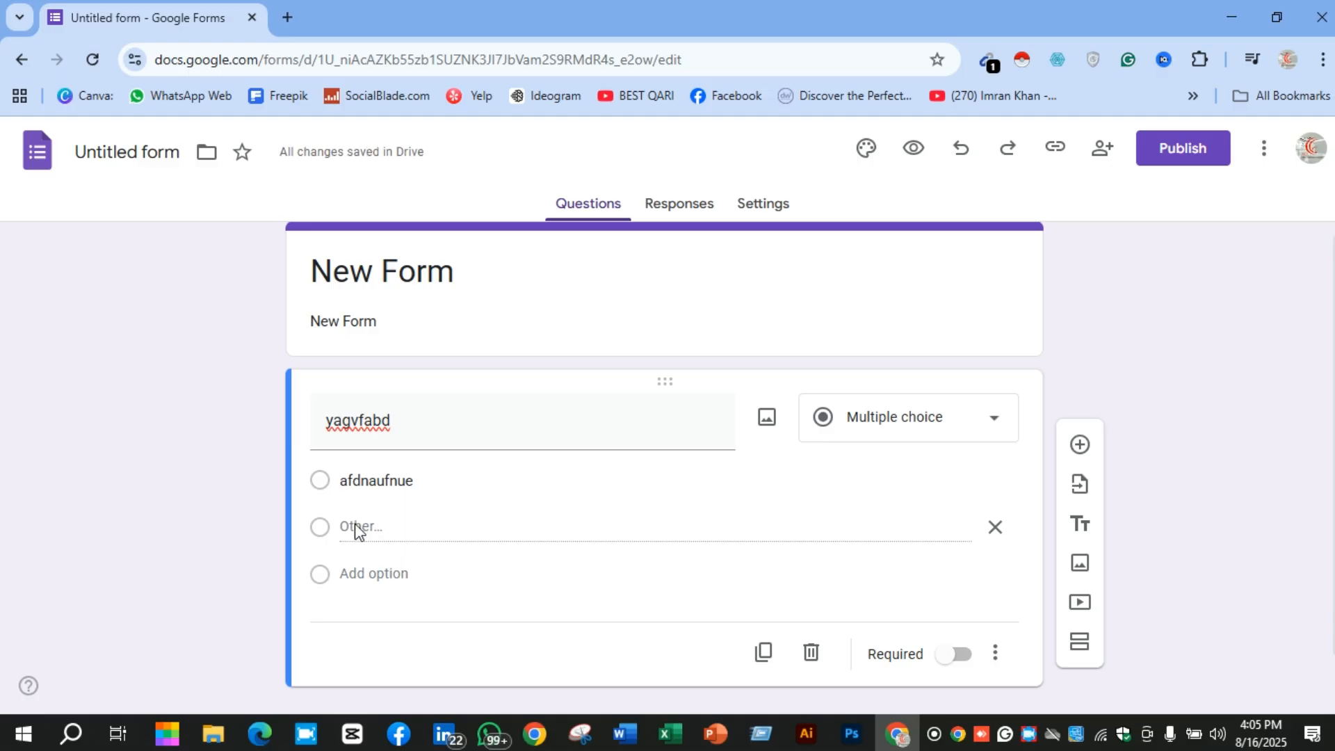
{"action": "left_click", "coordinate": [389, 573]}
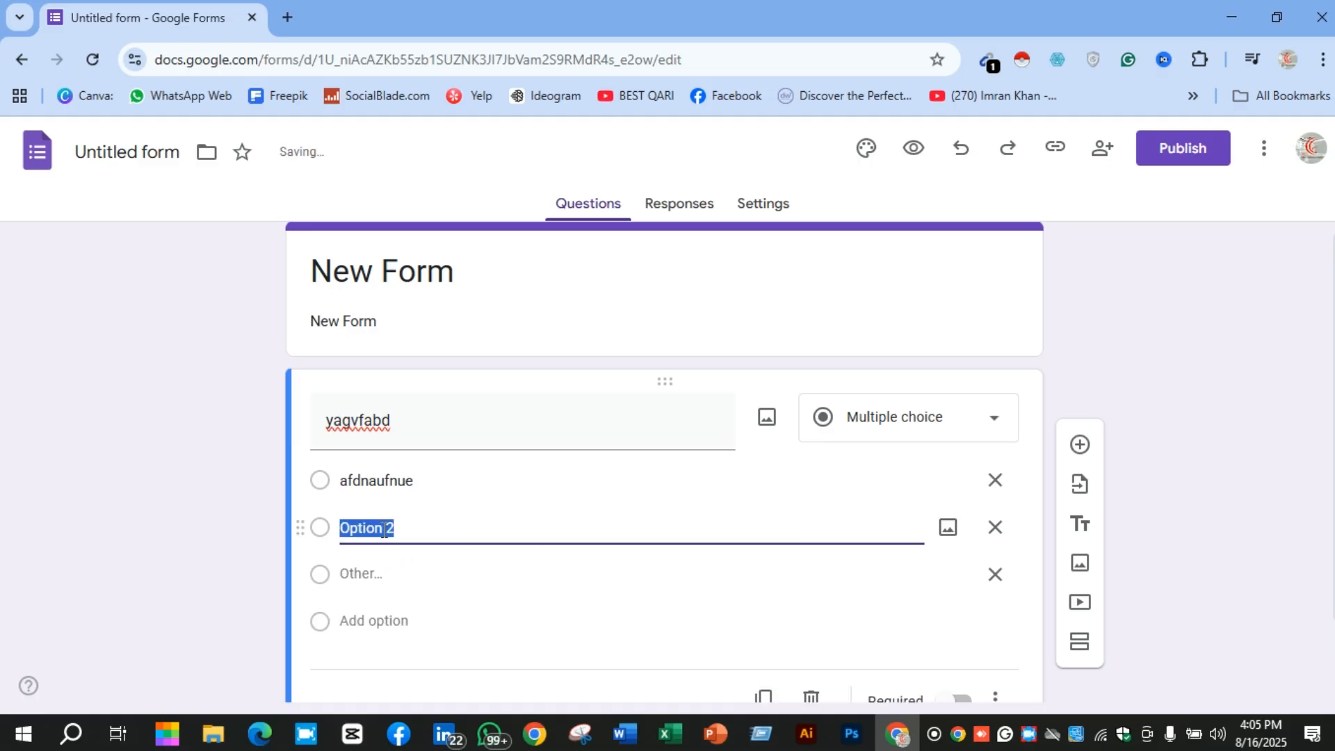
{"action": "type", "text": "afdiheaofjneo"}
{"action": "left_click", "coordinate": [378, 571]}
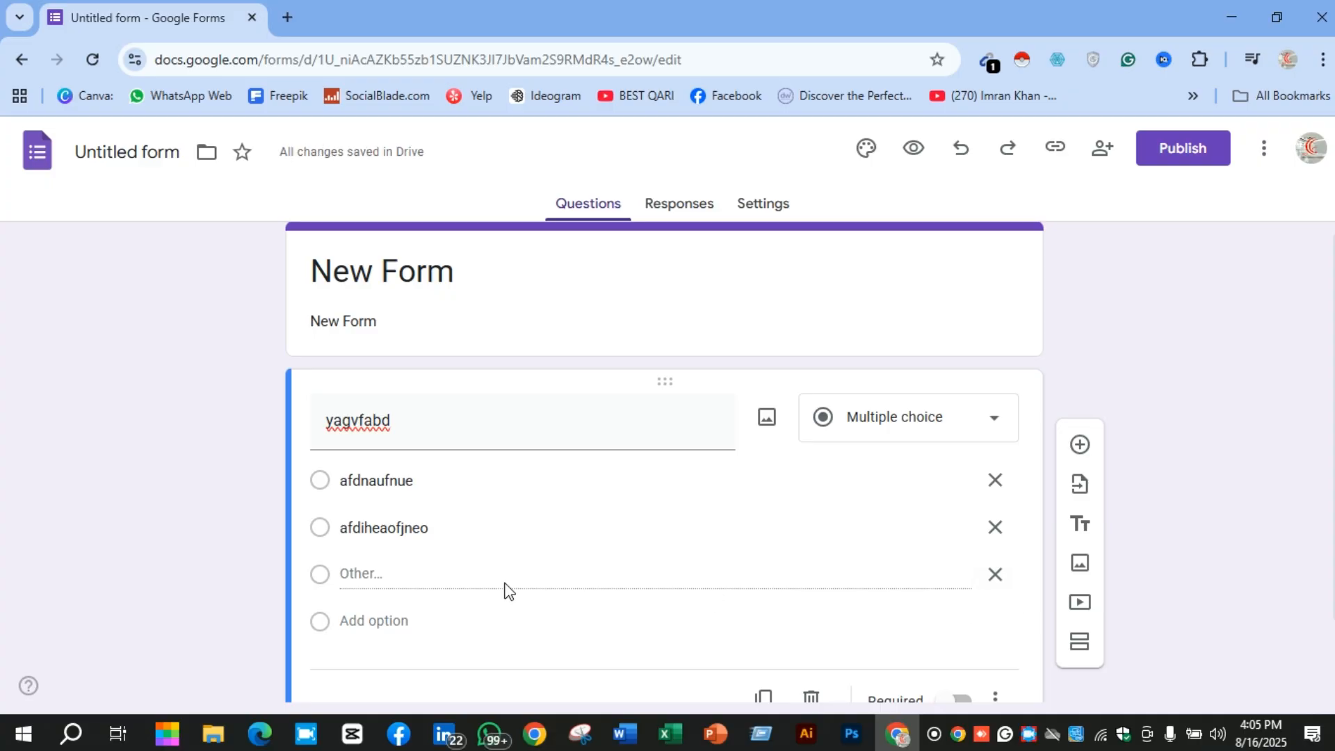
{"action": "left_click", "coordinate": [995, 574]}
Step: Add a third option "afhueufnjhaj" and a fourth option "afiuhaufdhja" to the question
{"action": "left_click", "coordinate": [366, 576]}
{"action": "type", "text": "afh"}
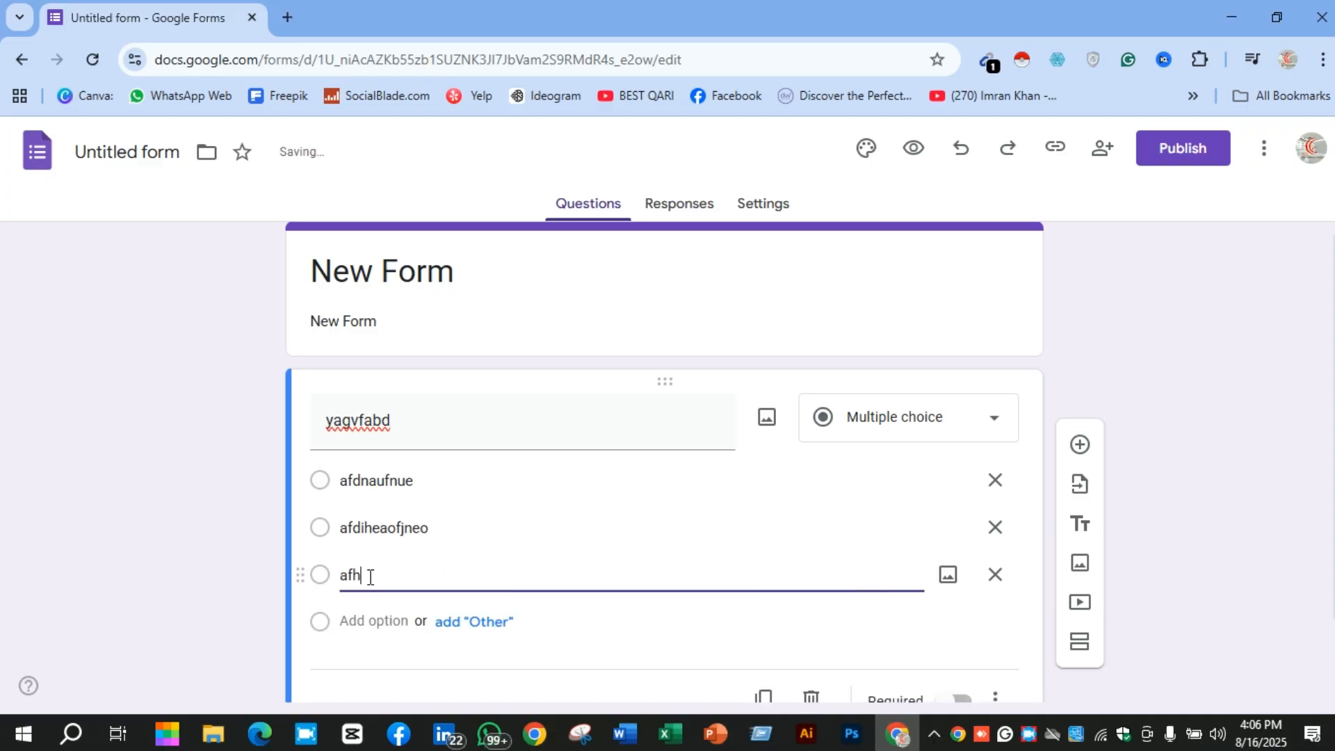
{"action": "type", "text": "ueufnjhaj"}
{"action": "left_click", "coordinate": [369, 621]}
{"action": "type", "text": "afiuhaufdhja"}
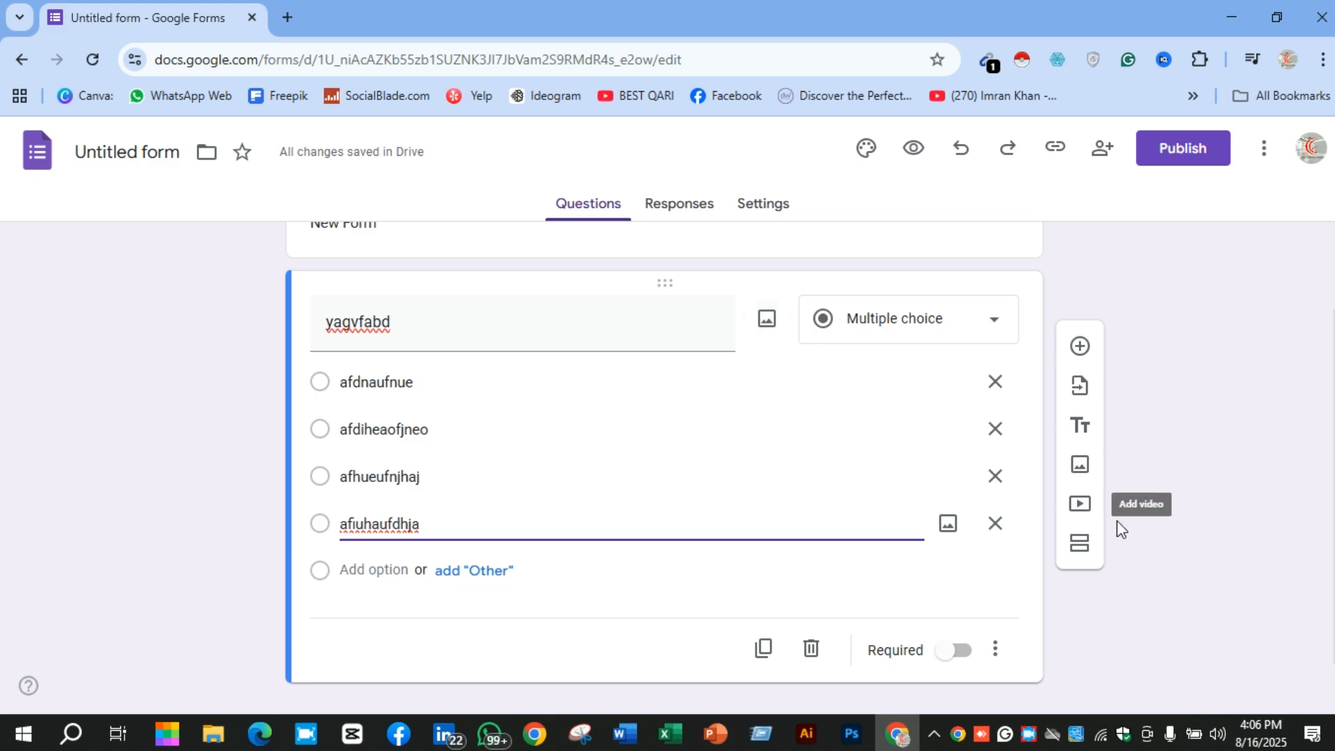
Step: Make the "yagvfabd" question required and add a new blank question below it
{"action": "scroll", "coordinate": [816, 572], "scroll_direction": "down", "scroll_amount": 1}
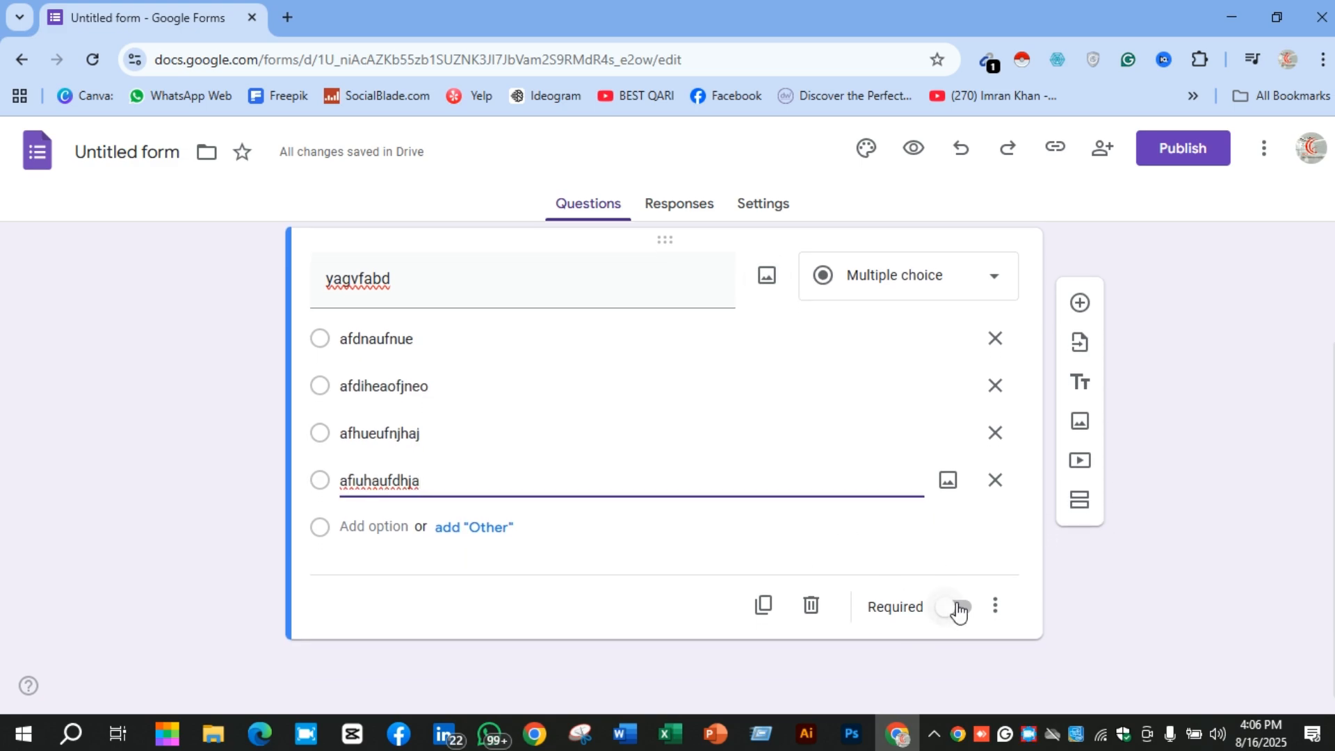
{"action": "left_click", "coordinate": [958, 607]}
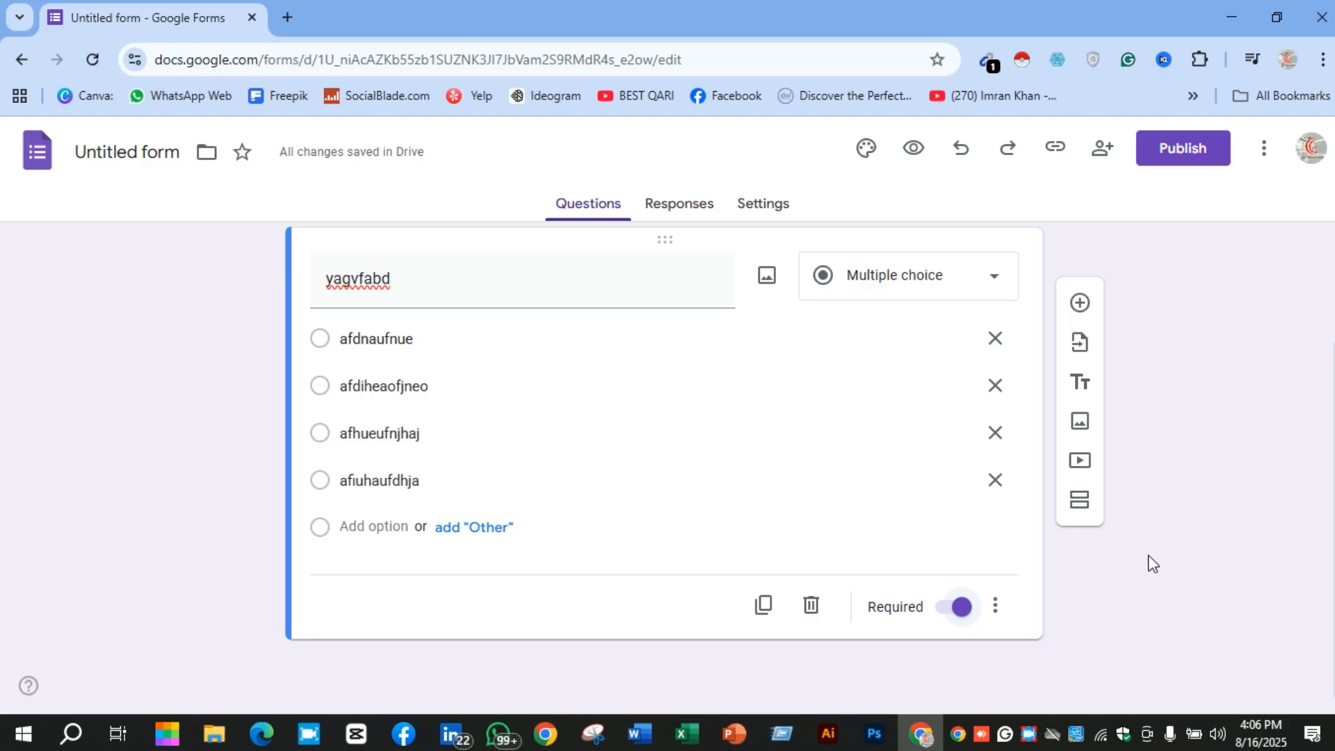
{"action": "left_click", "coordinate": [1071, 304]}
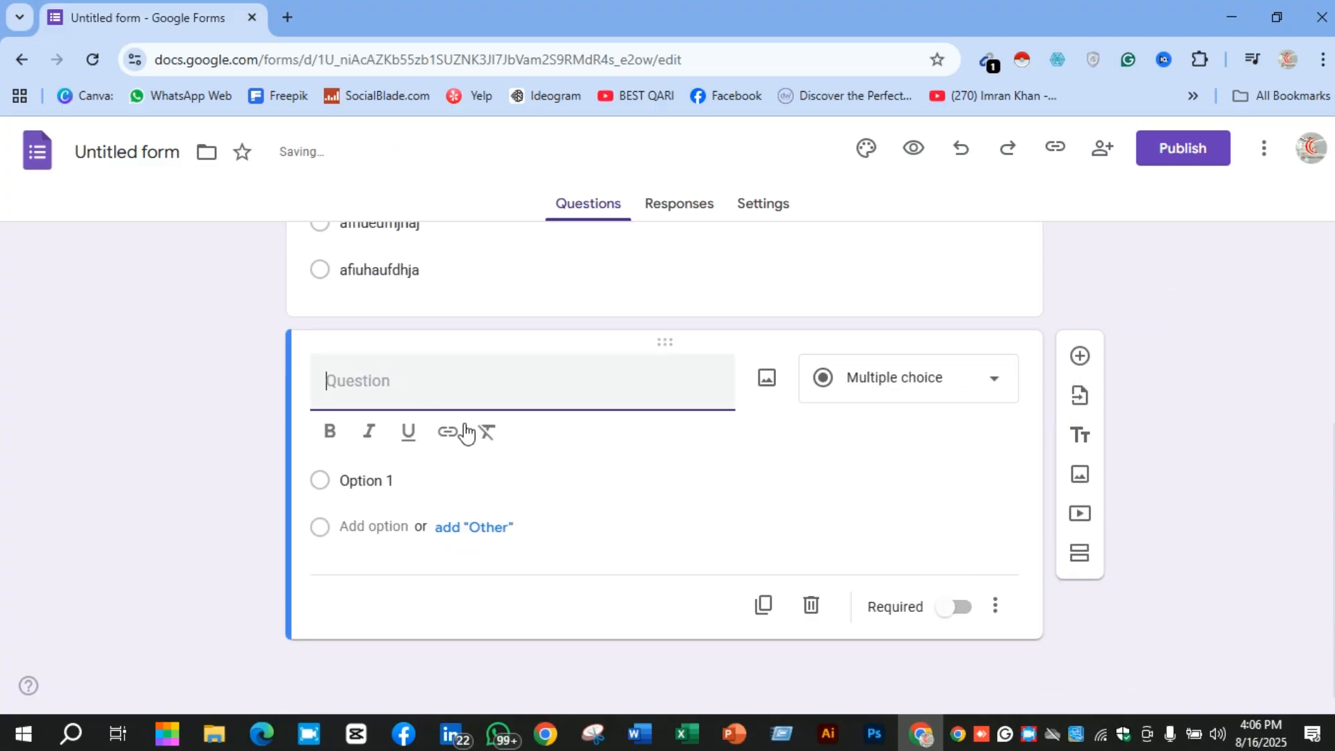
Step: View the form's responses and publish the form for anyone with the link
{"action": "scroll", "coordinate": [1150, 409], "scroll_direction": "up", "scroll_amount": 5}
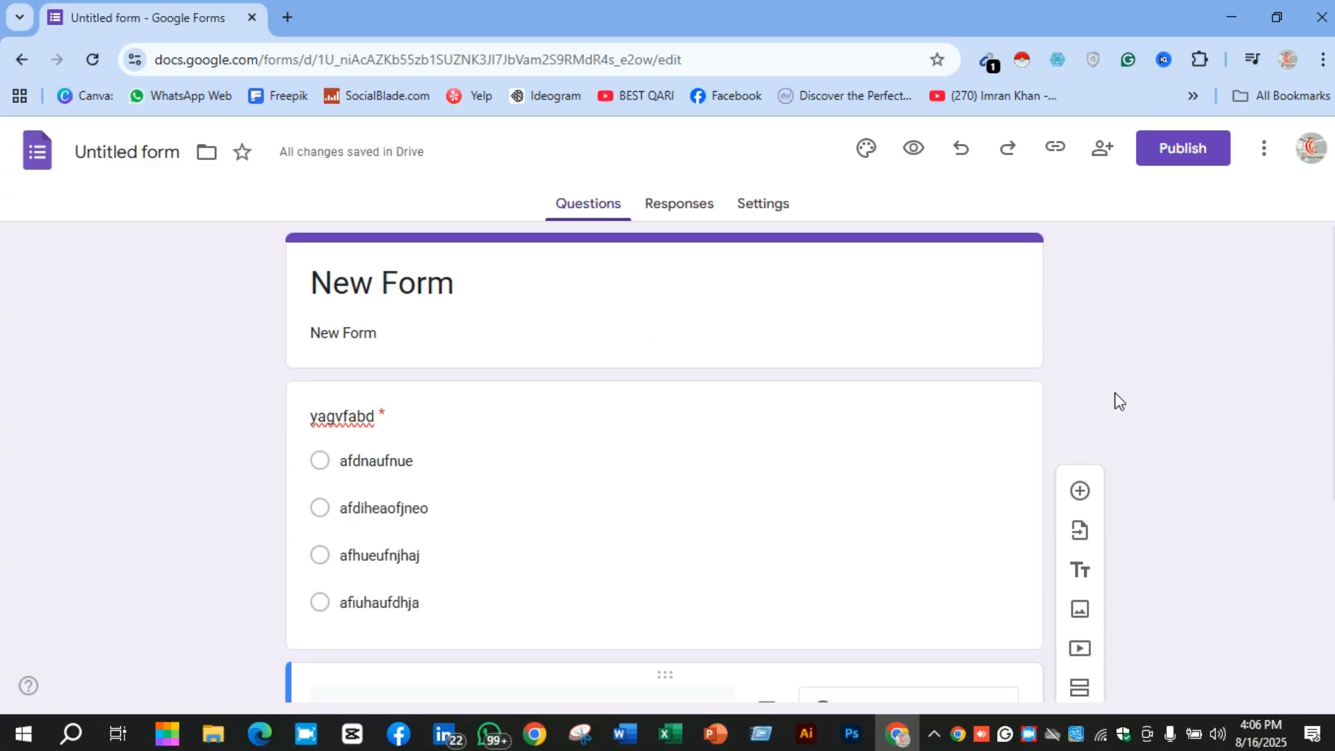
{"action": "left_click", "coordinate": [674, 210]}
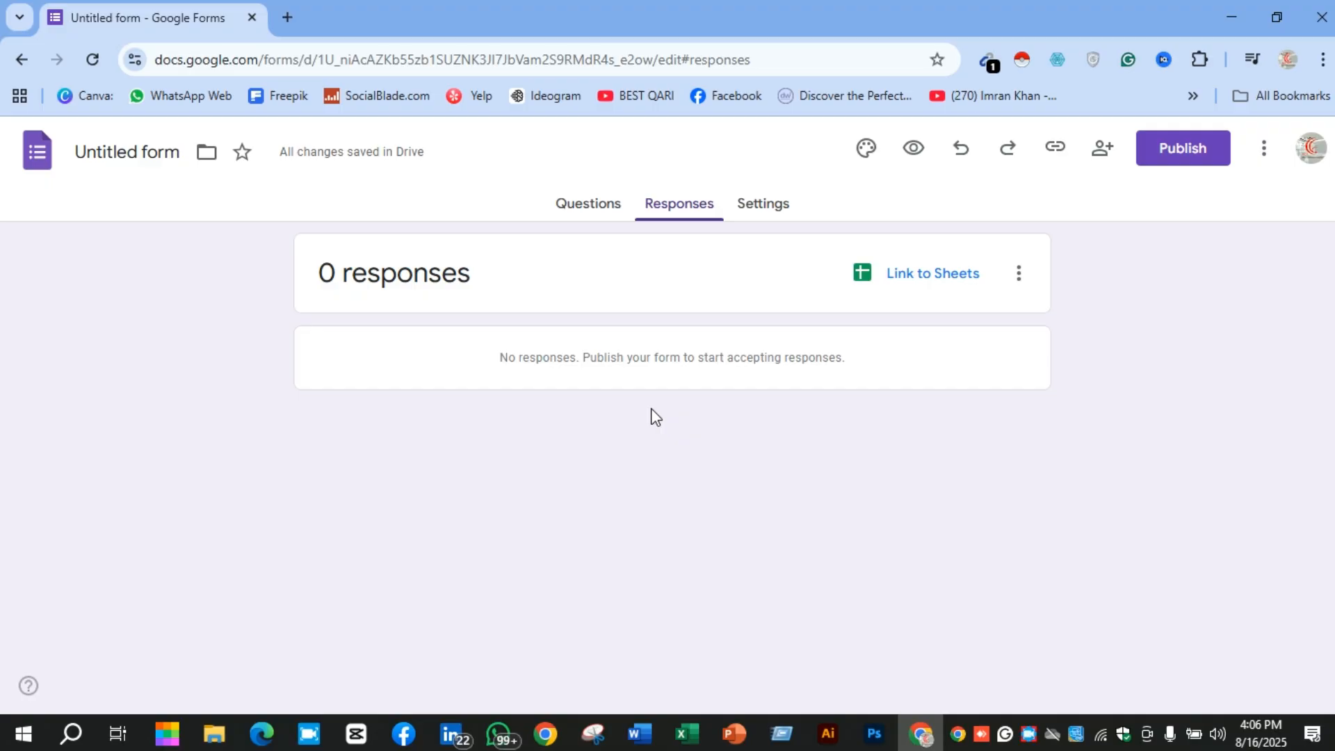
{"action": "left_click", "coordinate": [1175, 159]}
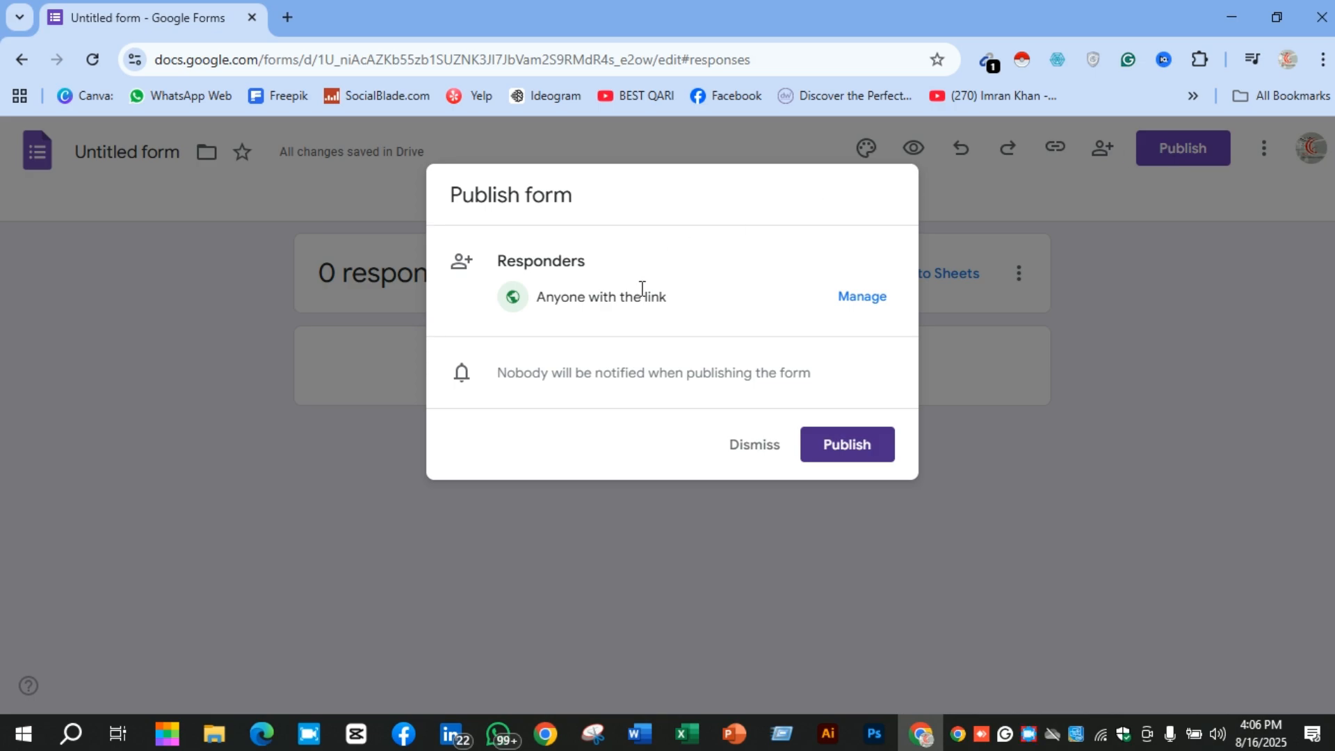
{"action": "left_click", "coordinate": [836, 445]}
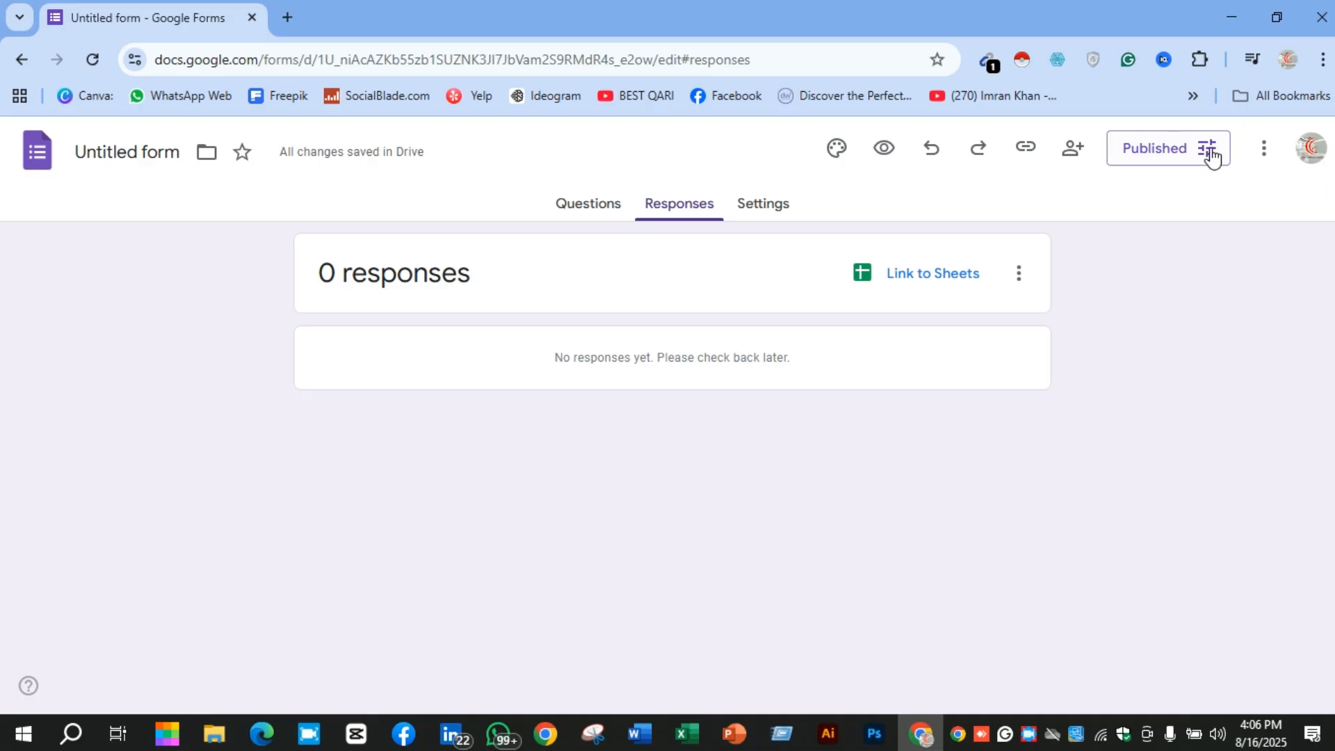
Step: Copy the published form's responder link as a shortened URL
{"action": "left_click", "coordinate": [1211, 156]}
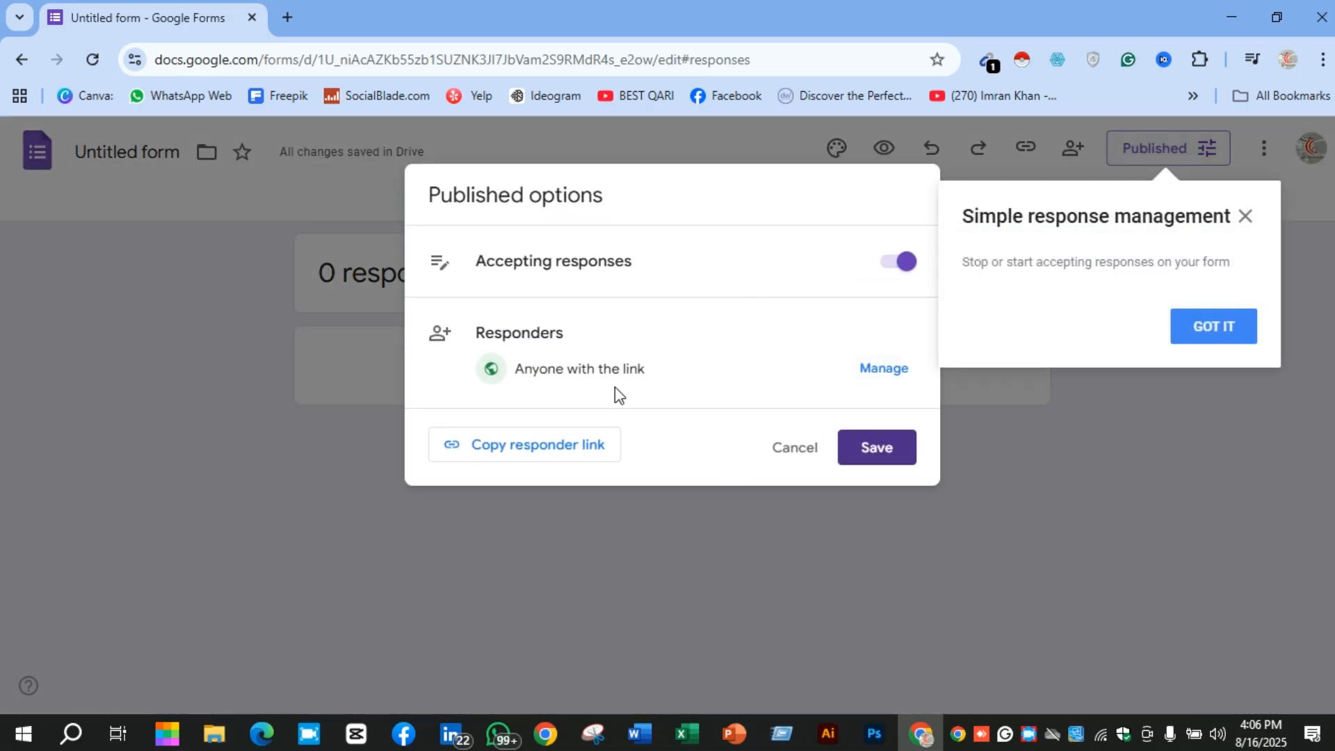
{"action": "left_click", "coordinate": [569, 451]}
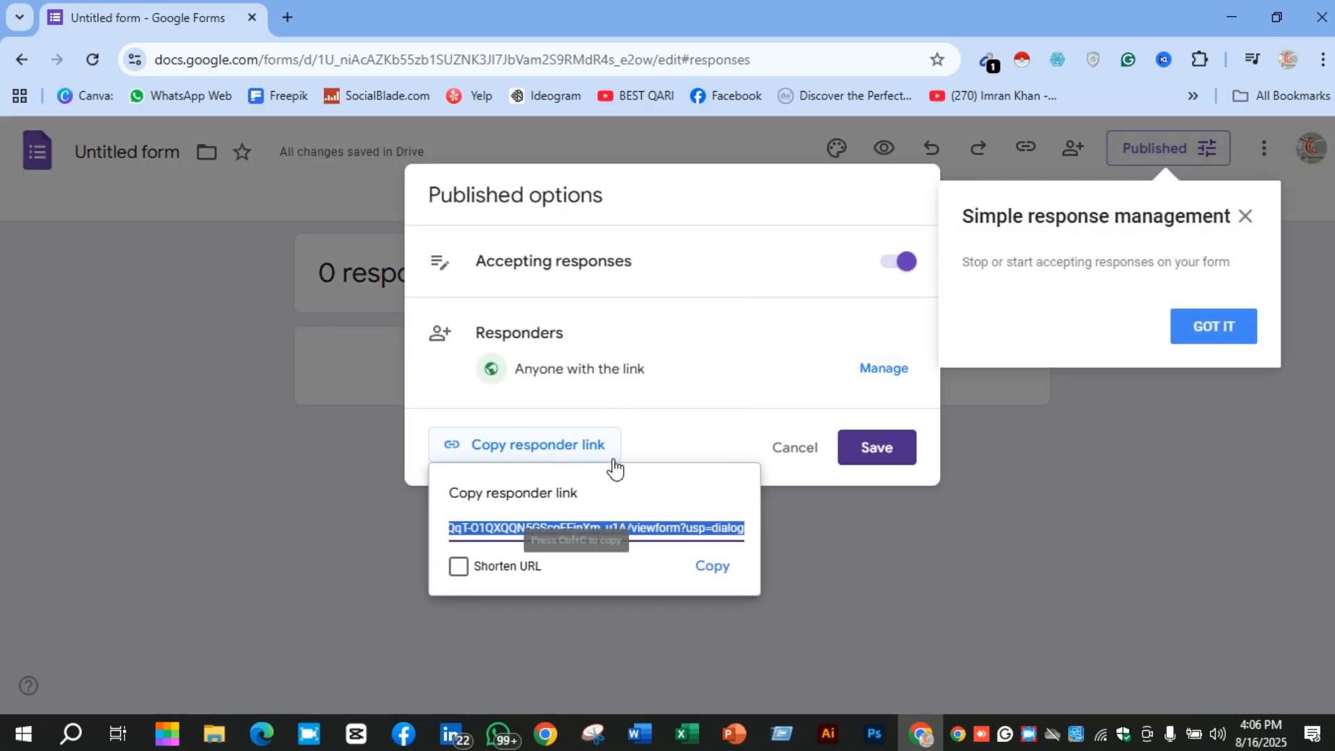
{"action": "left_click", "coordinate": [494, 569]}
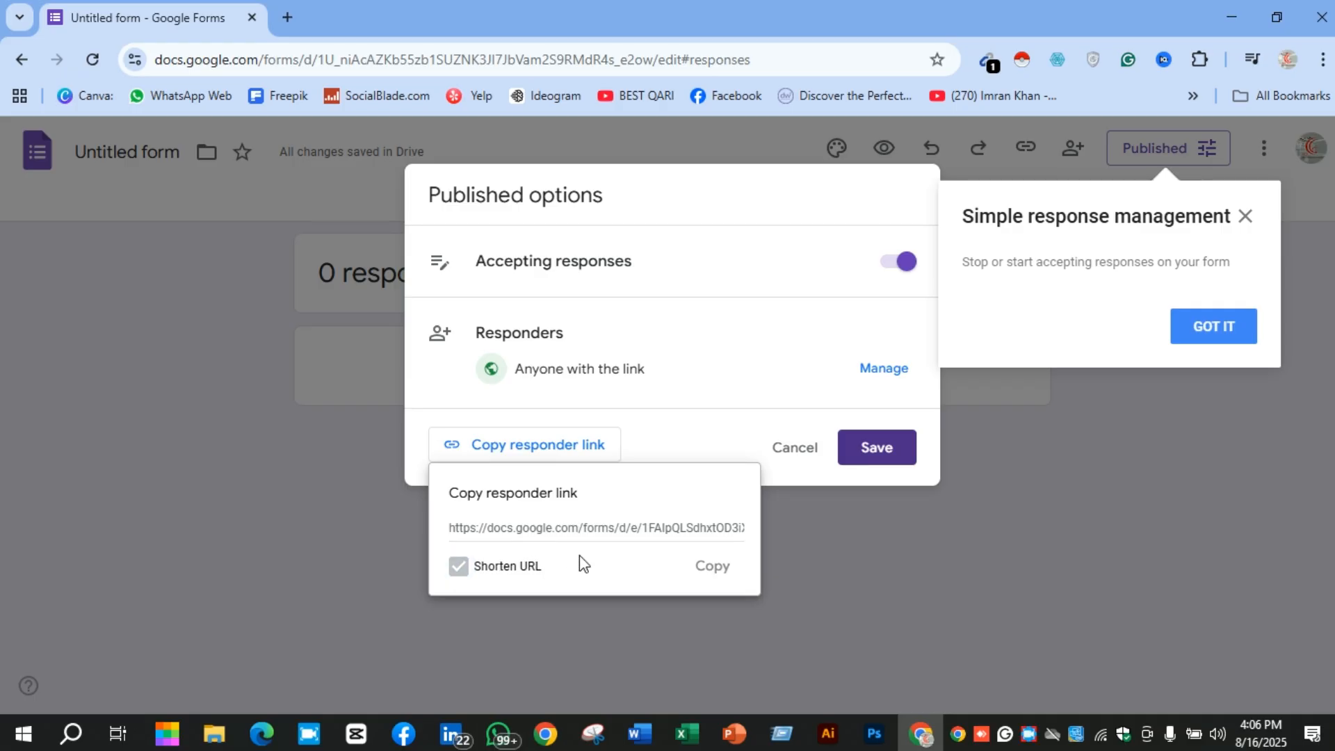
{"action": "left_click", "coordinate": [706, 571]}
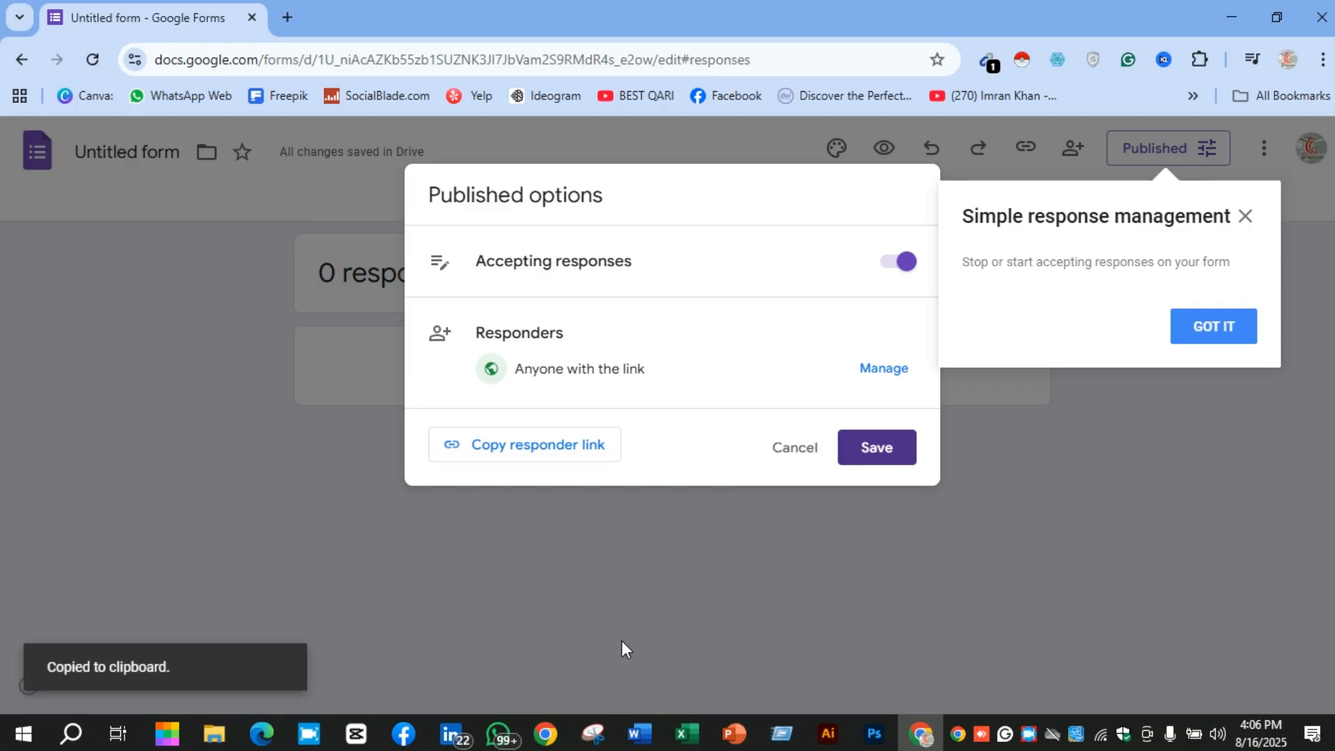
Step: Switch to Microsoft Edge, open the copied form link in a new tab and dismiss the autosave notice
{"action": "left_click", "coordinate": [284, 742]}
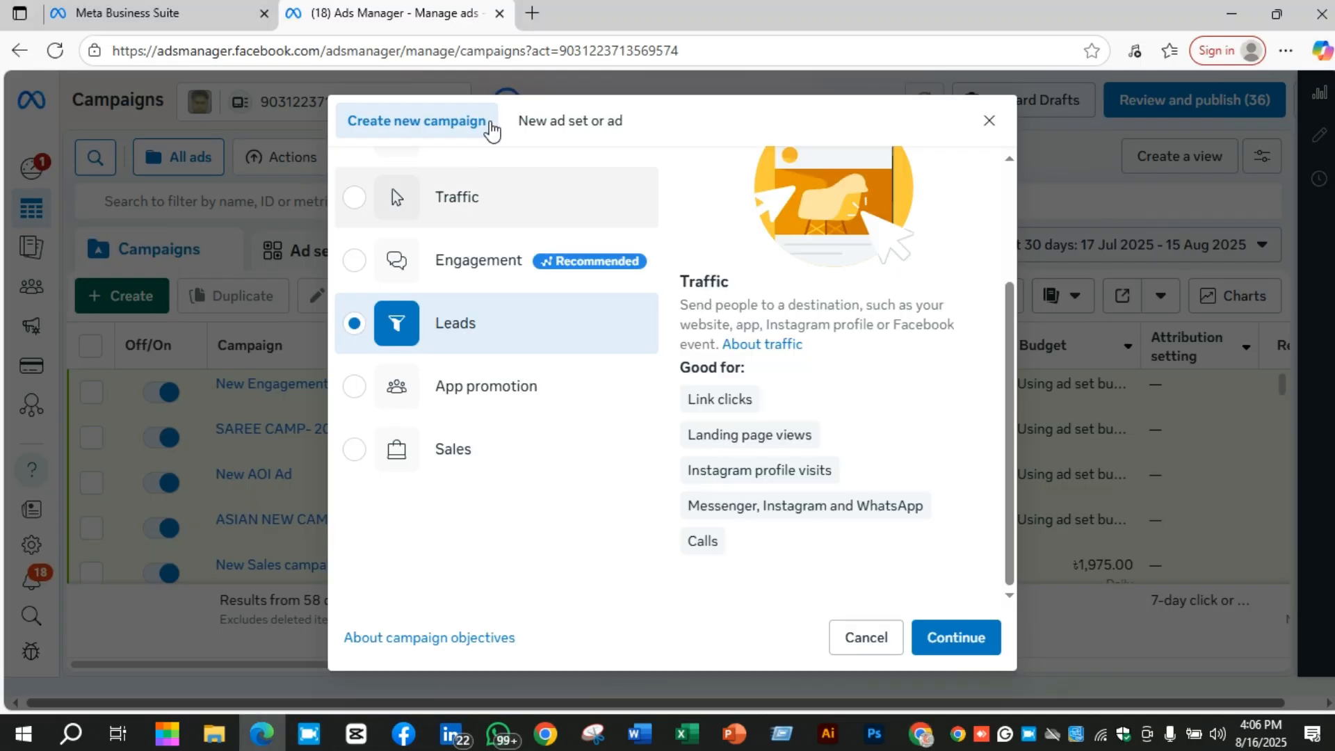
{"action": "left_click", "coordinate": [530, 19]}
{"action": "left_click", "coordinate": [529, 53]}
{"action": "key", "text": "ctrl+v"}
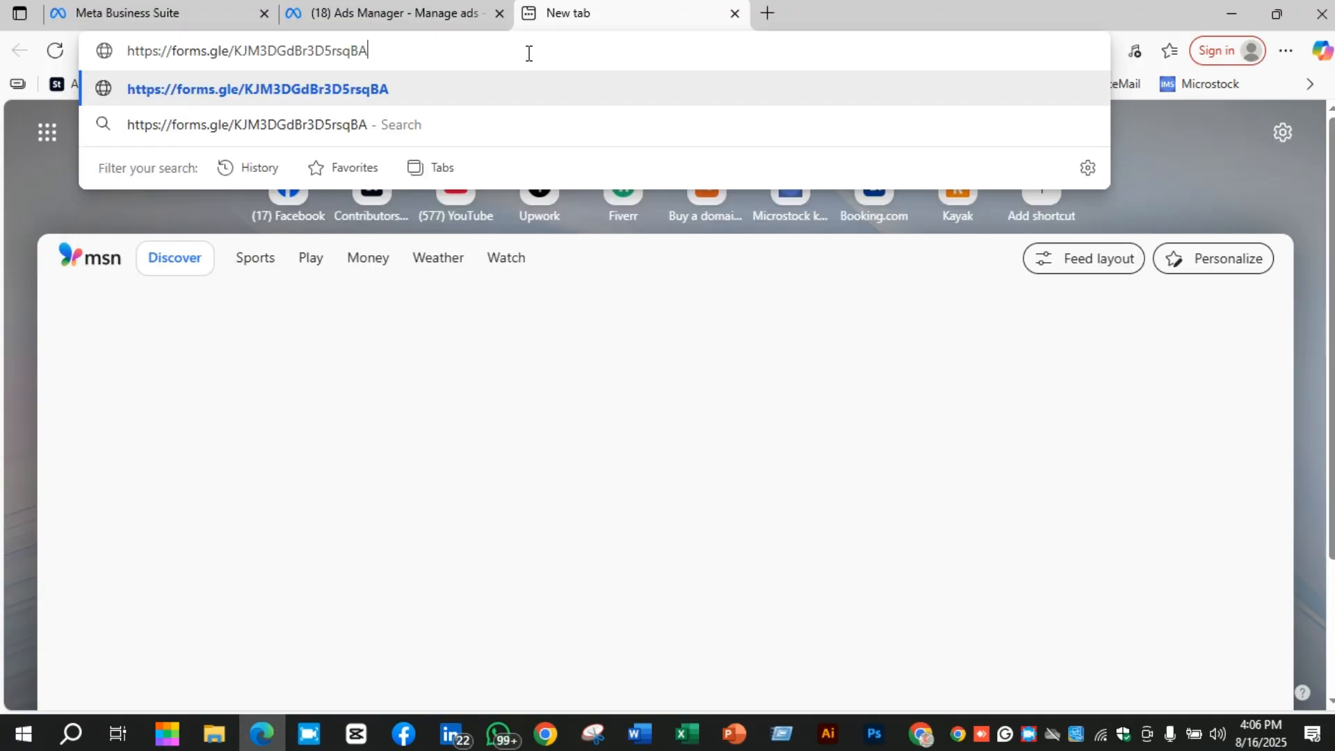
{"action": "key", "text": "Return"}
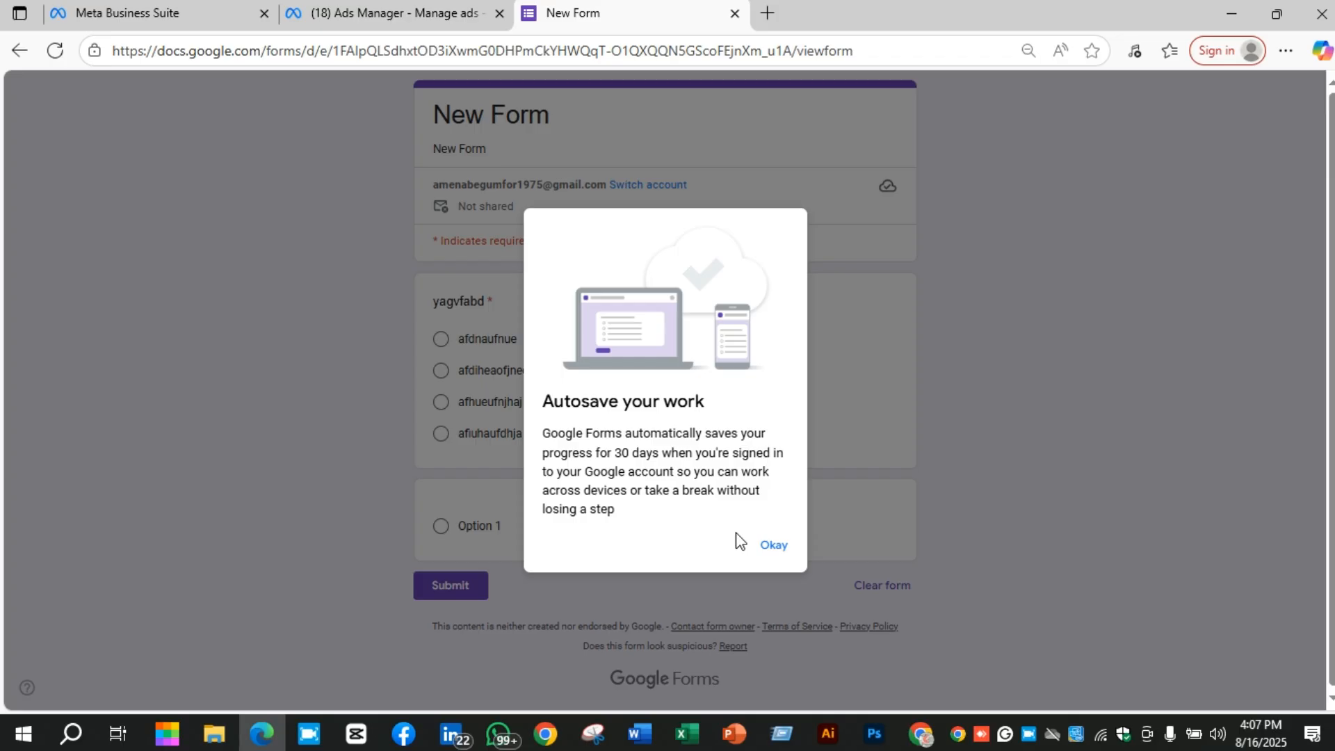
{"action": "left_click", "coordinate": [773, 544]}
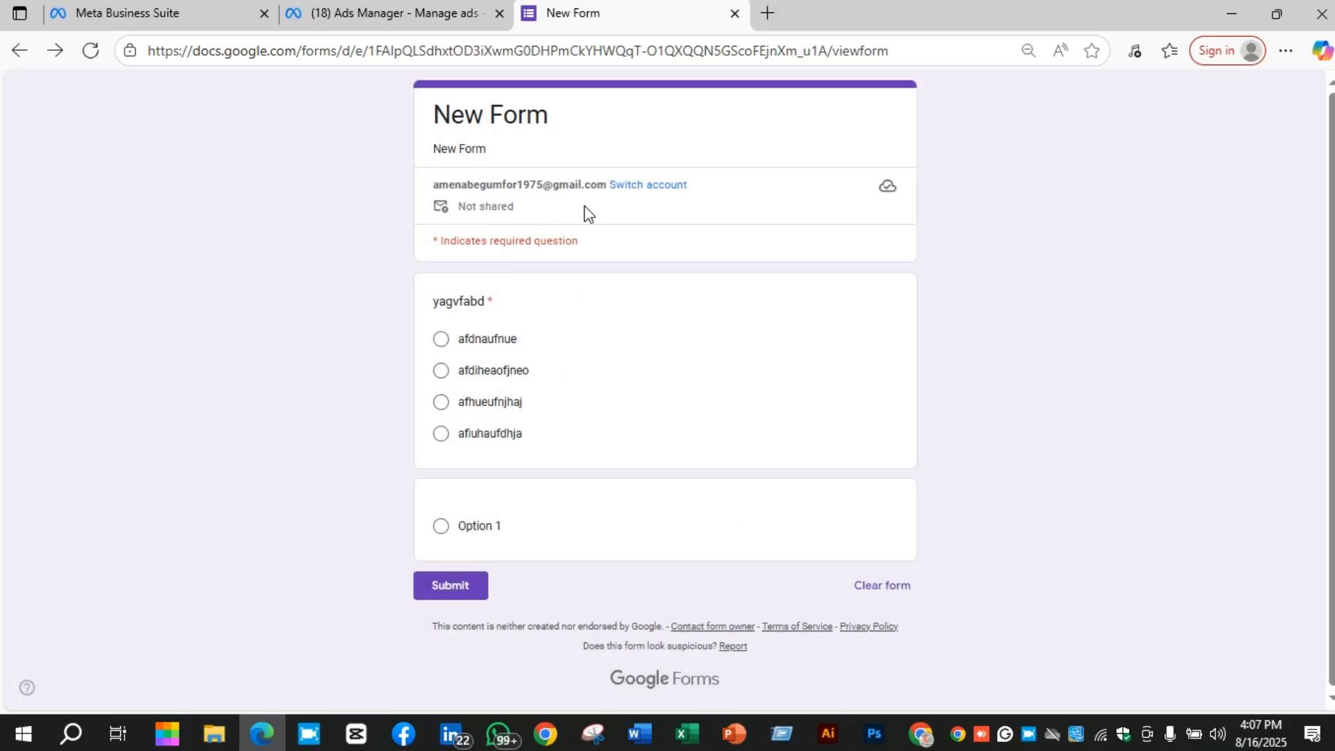
Step: Switch the form to another signed-in Google account and answer the "yagvfabd" question with "afdnaufnue"
{"action": "left_click", "coordinate": [663, 184]}
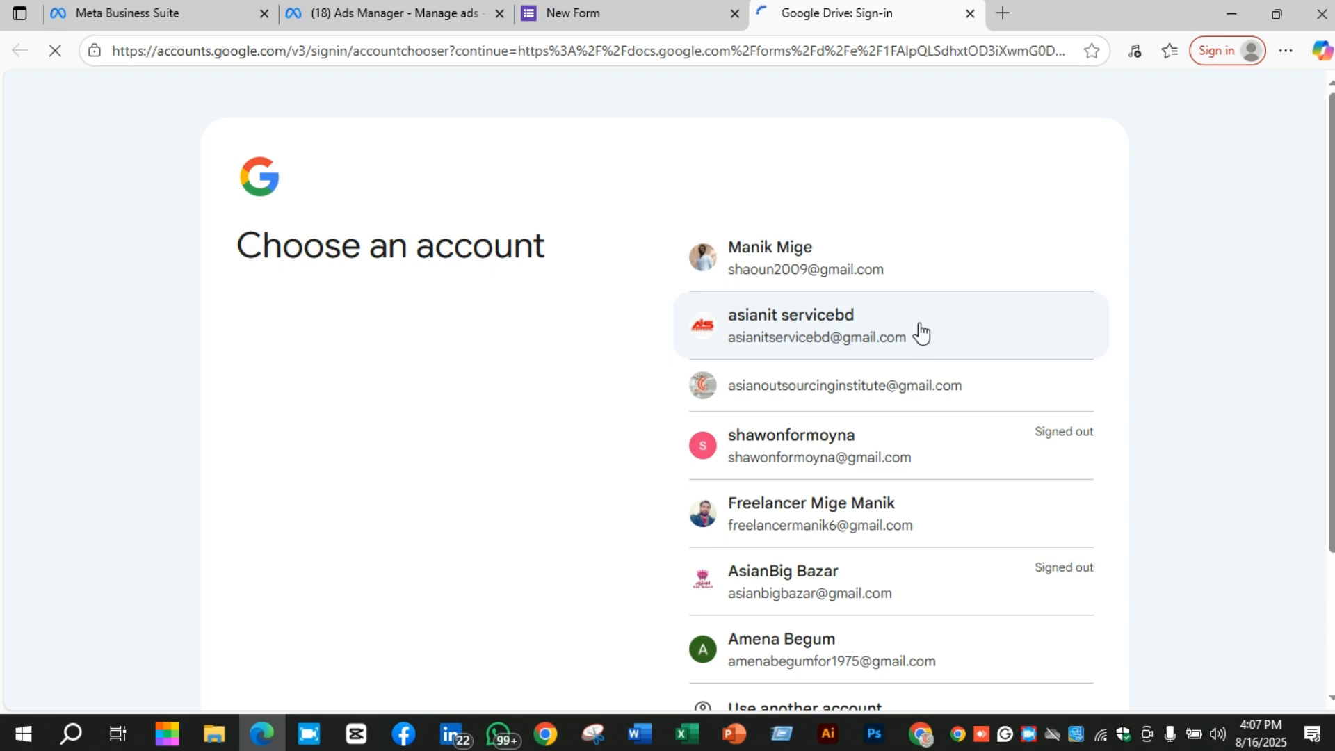
{"action": "left_click", "coordinate": [917, 331]}
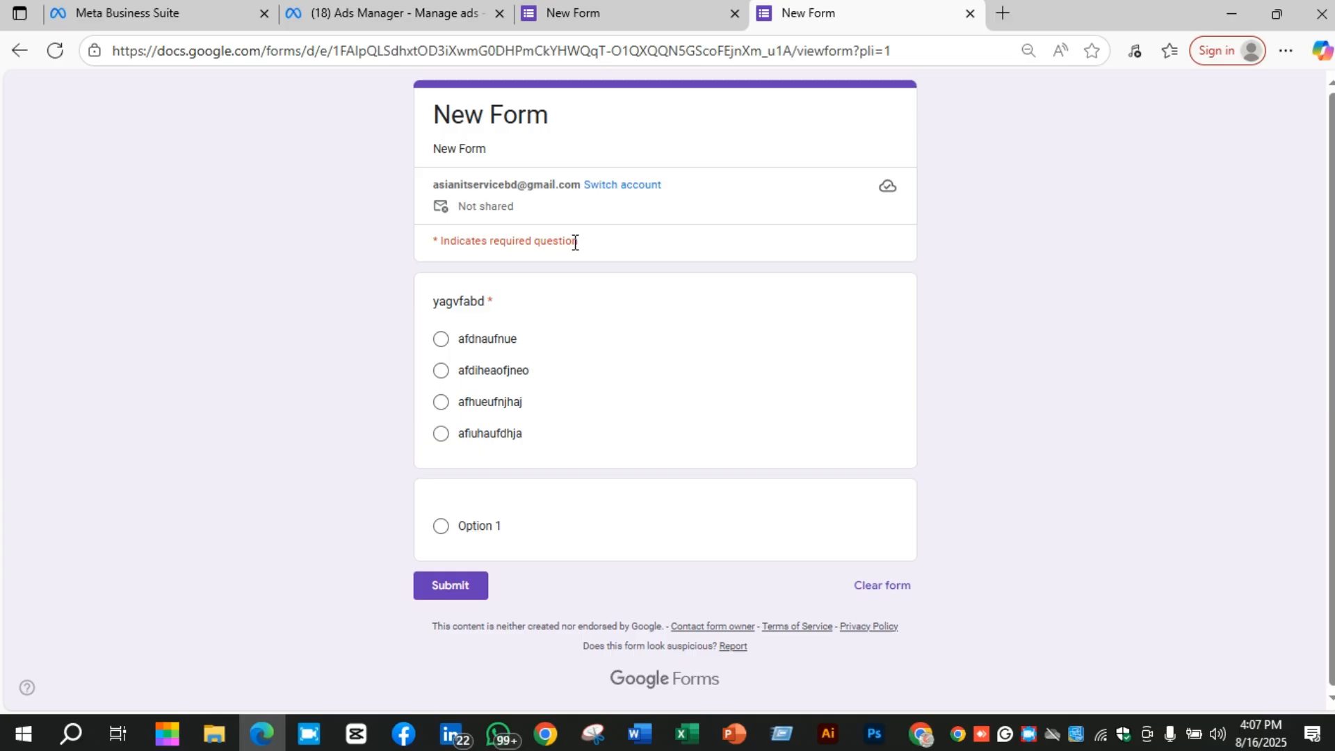
{"action": "left_click", "coordinate": [443, 341]}
Step: Return to the form editor in Chrome and dismiss the published options along with the response management tip
{"action": "left_click", "coordinate": [919, 733]}
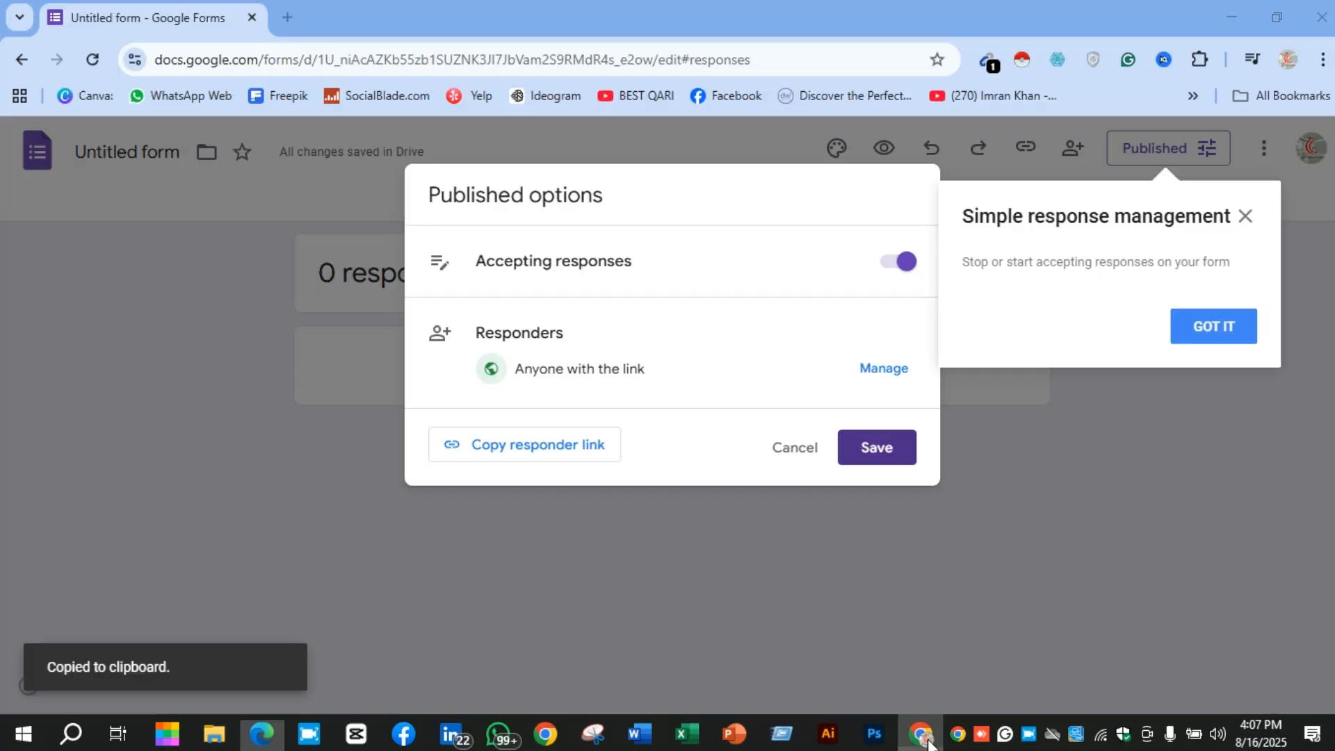
{"action": "left_click", "coordinate": [786, 449]}
{"action": "left_click", "coordinate": [1244, 216]}
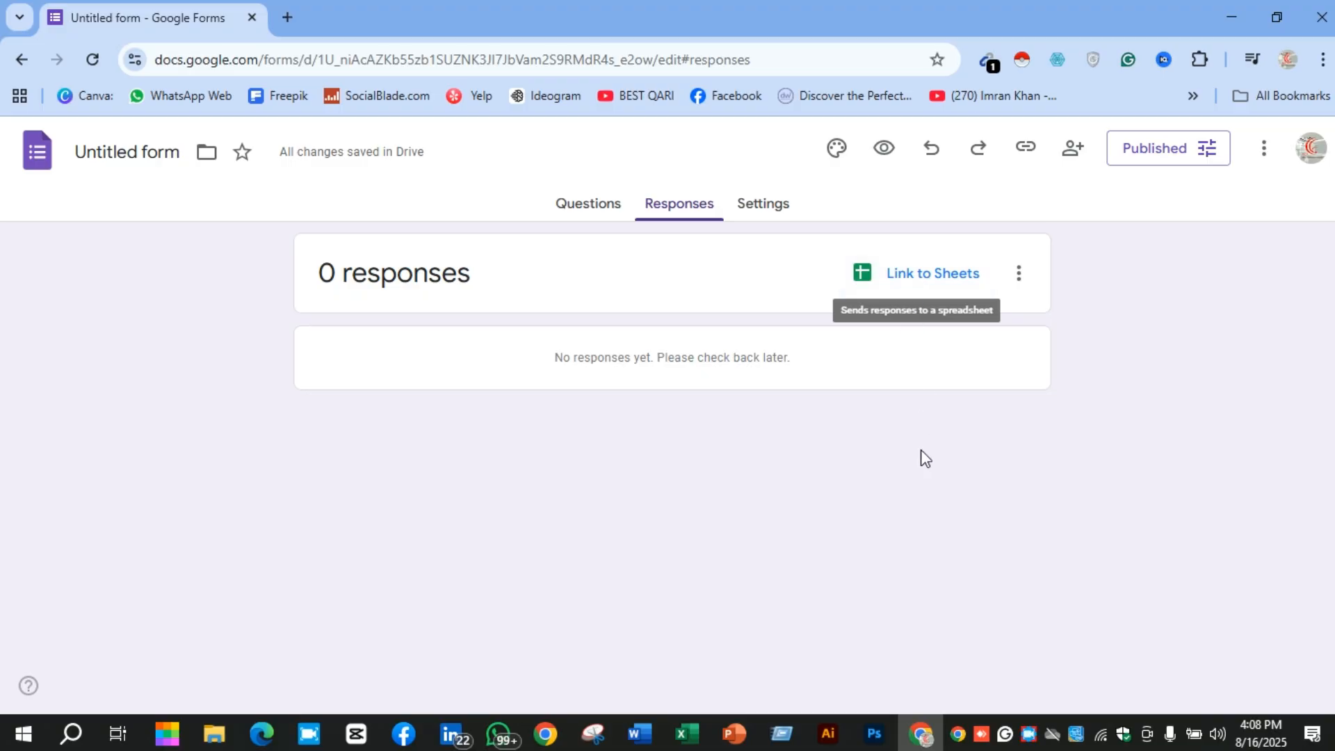
Step: Go back to the form in Edge, choose "Option 1" for the untitled question and submit the response
{"action": "left_click", "coordinate": [261, 733]}
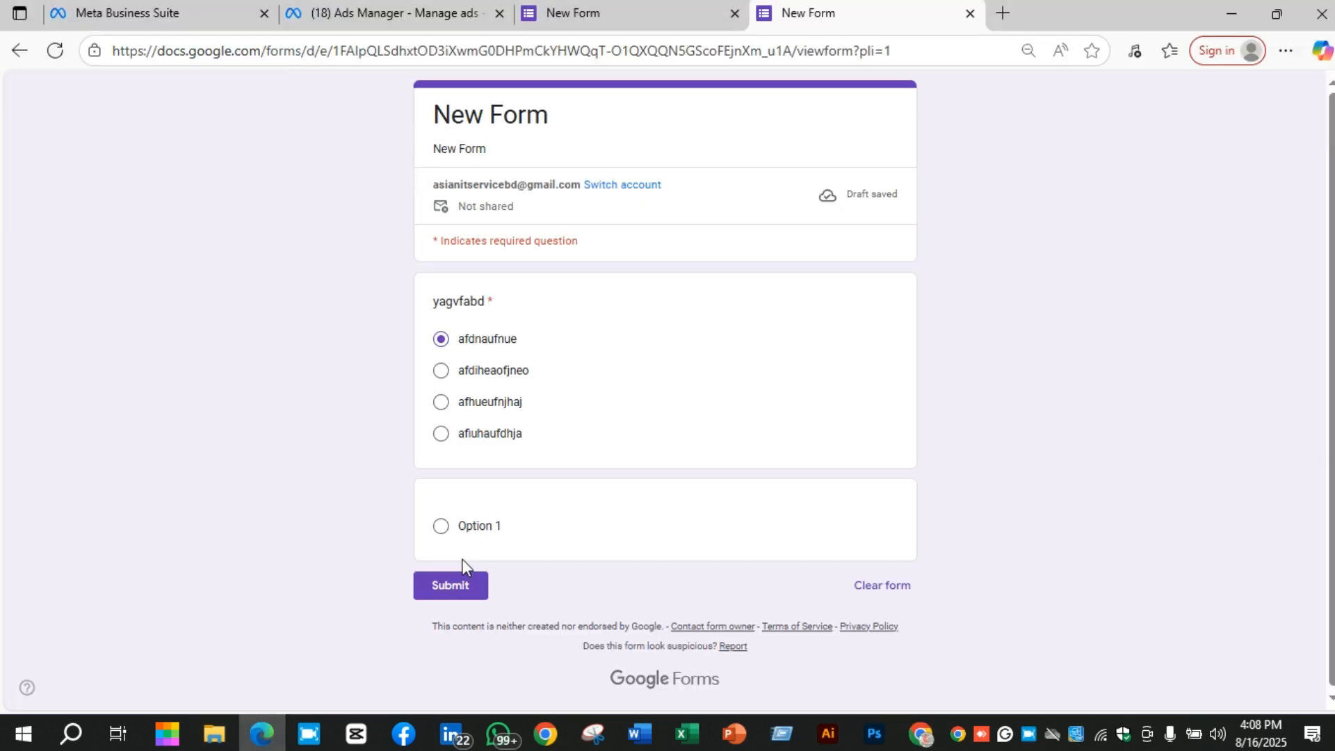
{"action": "left_click", "coordinate": [487, 525]}
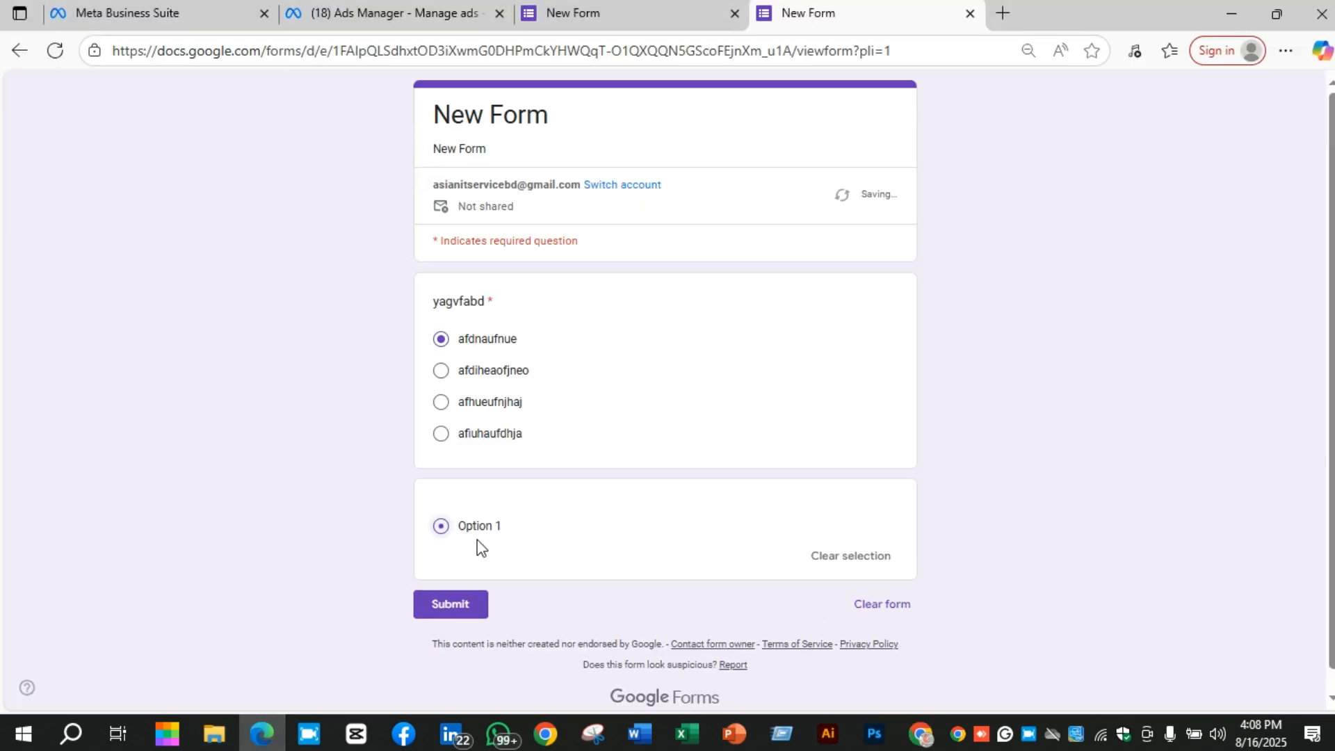
{"action": "left_click", "coordinate": [451, 614]}
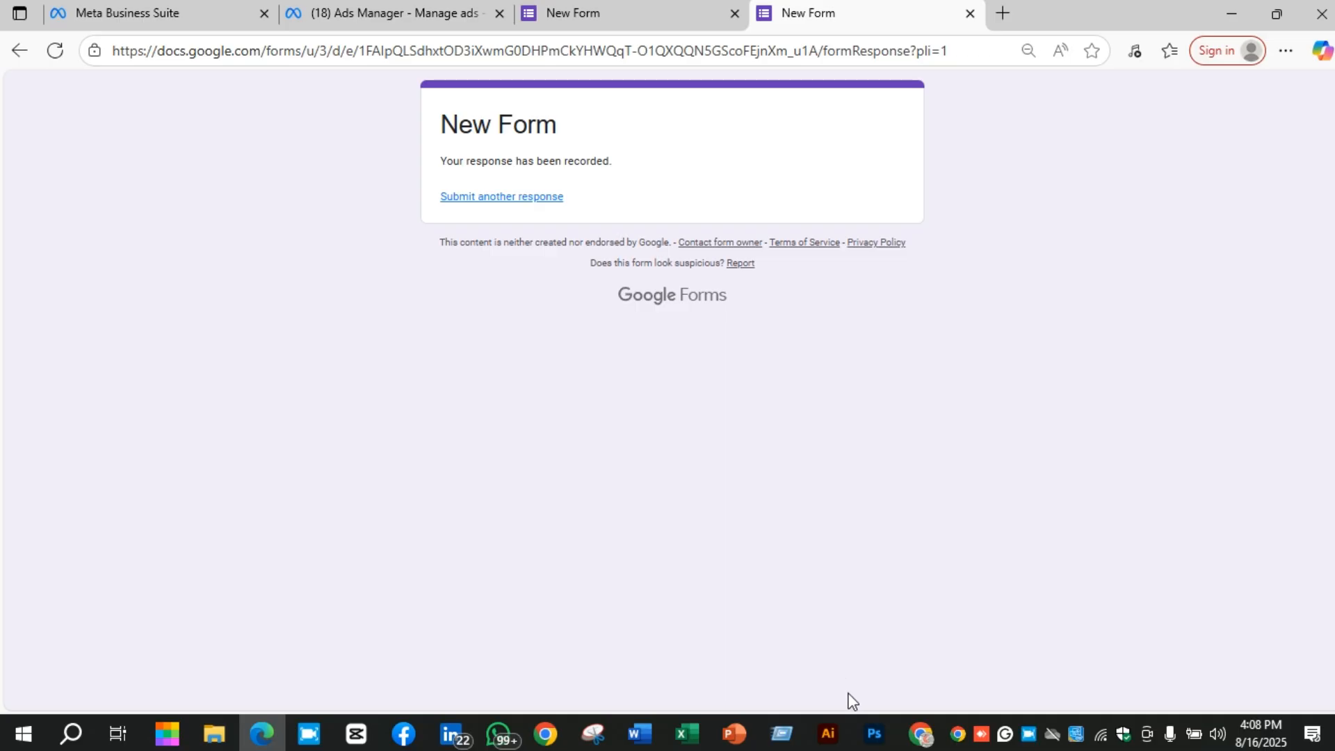
Step: Return to the form editor in Chrome and examine the response summary charts for both questions
{"action": "left_click", "coordinate": [919, 733]}
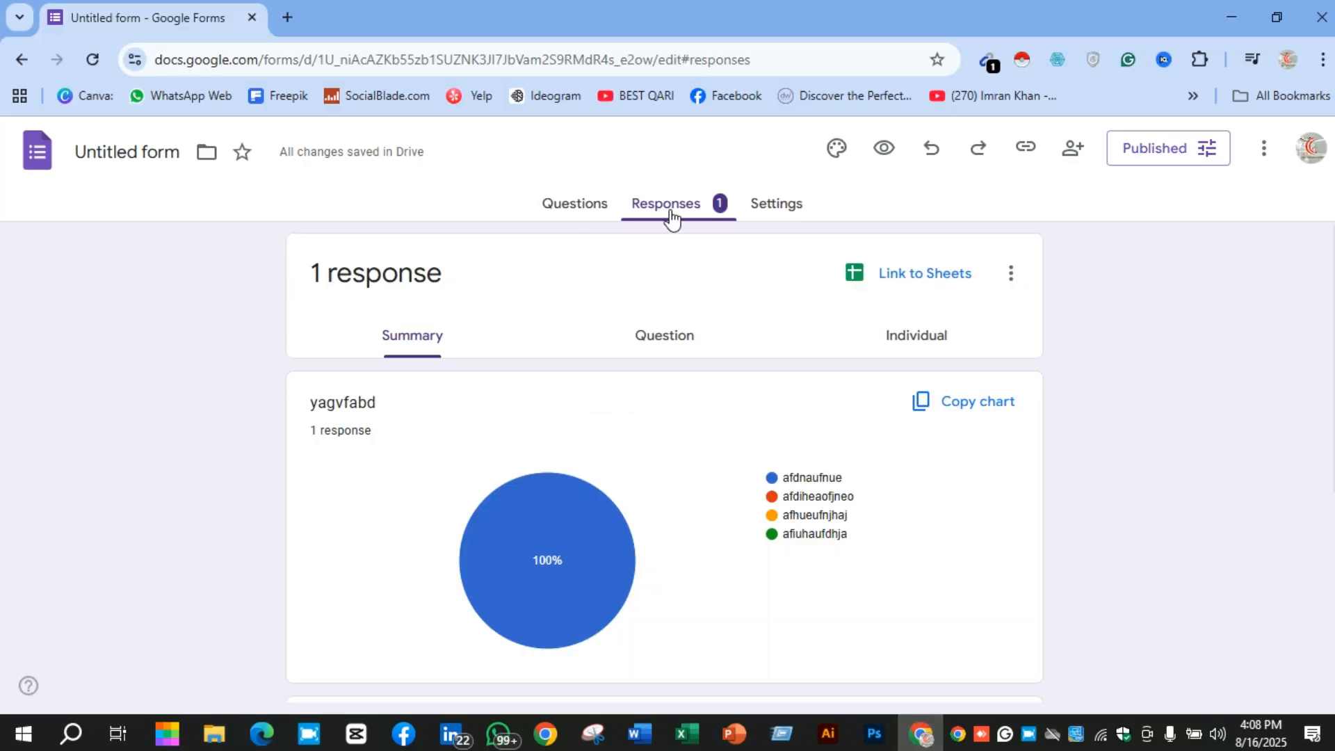
{"action": "scroll", "coordinate": [1031, 482], "scroll_direction": "down", "scroll_amount": 5}
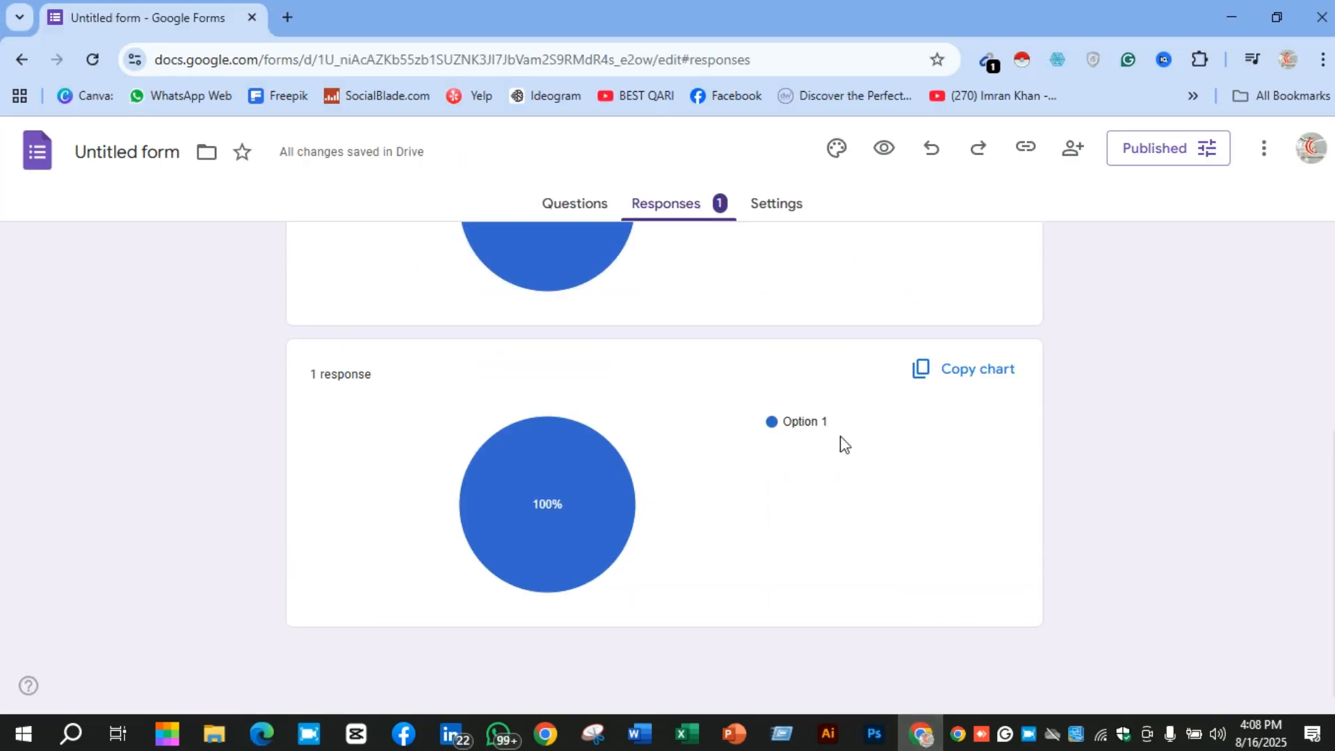
{"action": "scroll", "coordinate": [839, 443], "scroll_direction": "up", "scroll_amount": 5}
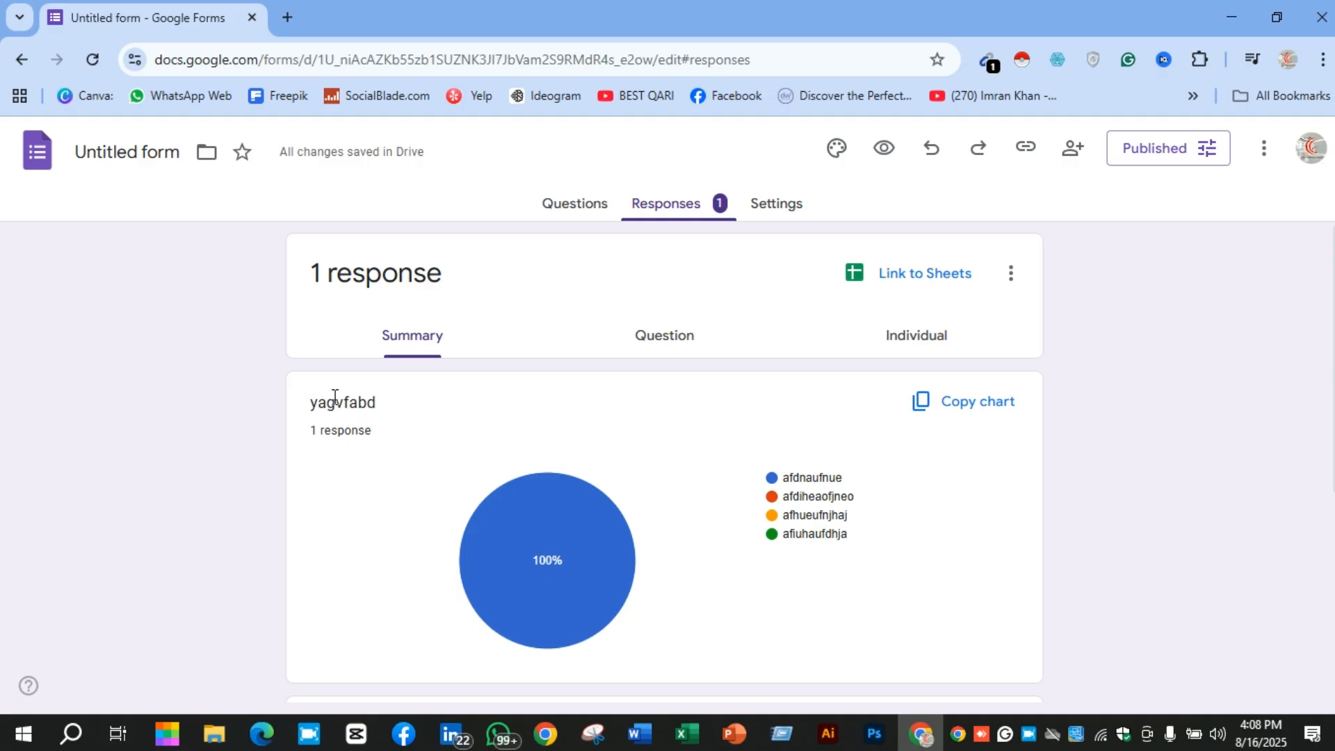
{"action": "left_click_drag", "start_coordinate": [313, 398], "coordinate": [397, 408]}
{"action": "left_click", "coordinate": [415, 412]}
{"action": "scroll", "coordinate": [577, 445], "scroll_direction": "down", "scroll_amount": 4}
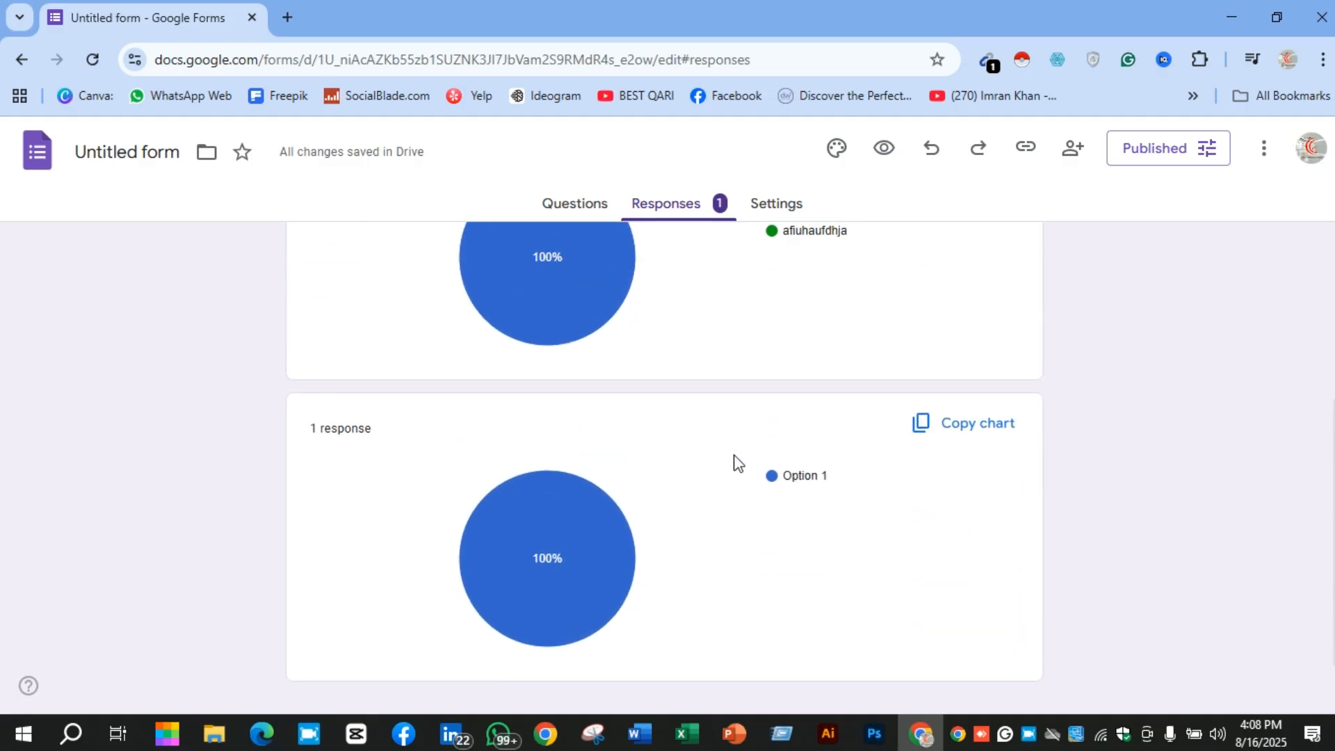
{"action": "scroll", "coordinate": [737, 462], "scroll_direction": "up", "scroll_amount": 4}
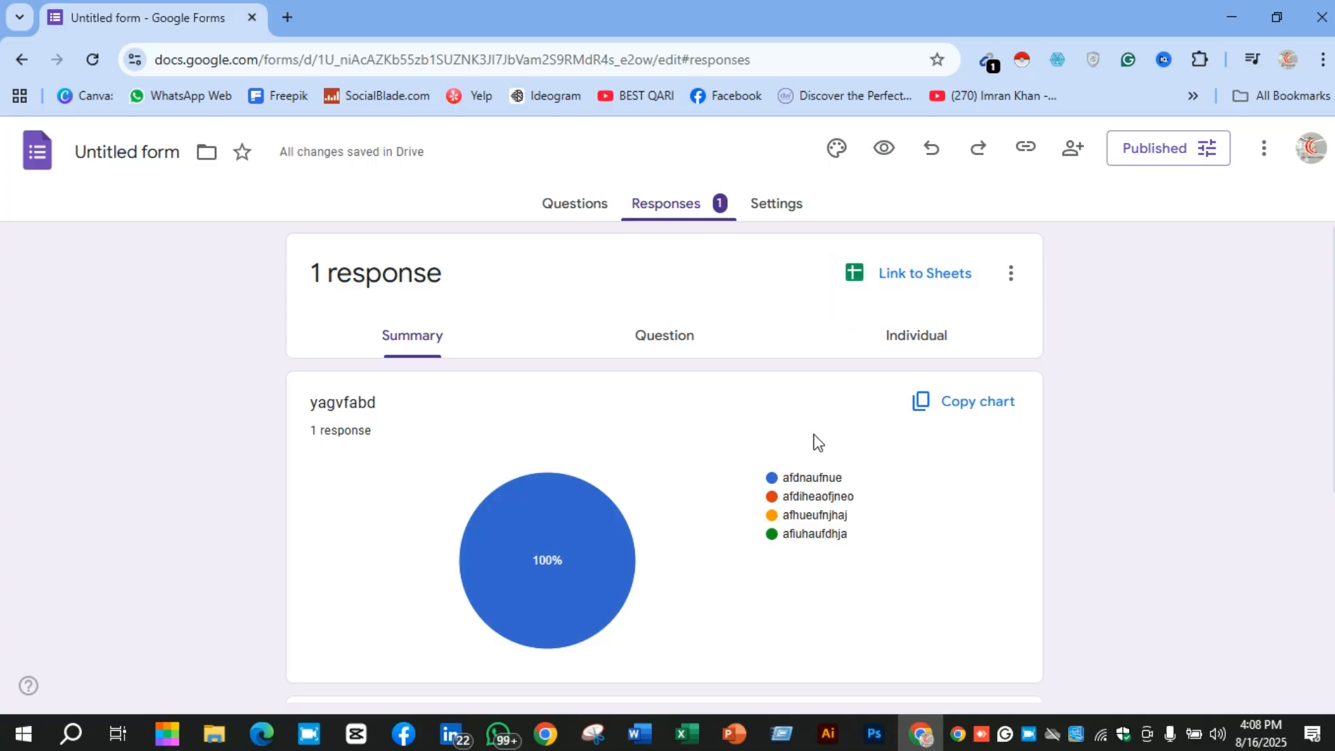
Step: Look through the form's settings and its theme options for text style, header and color
{"action": "left_click", "coordinate": [780, 207]}
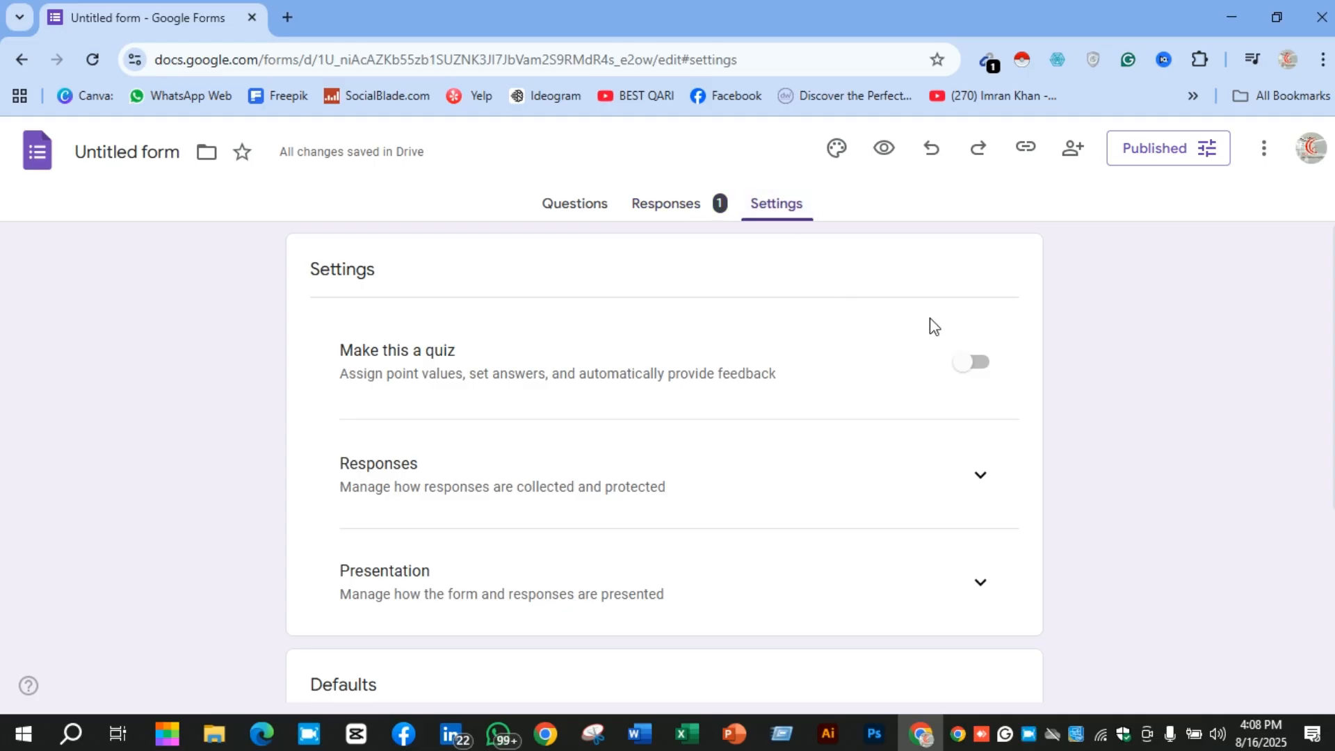
{"action": "left_click", "coordinate": [838, 149]}
{"action": "scroll", "coordinate": [1171, 546], "scroll_direction": "down", "scroll_amount": 3}
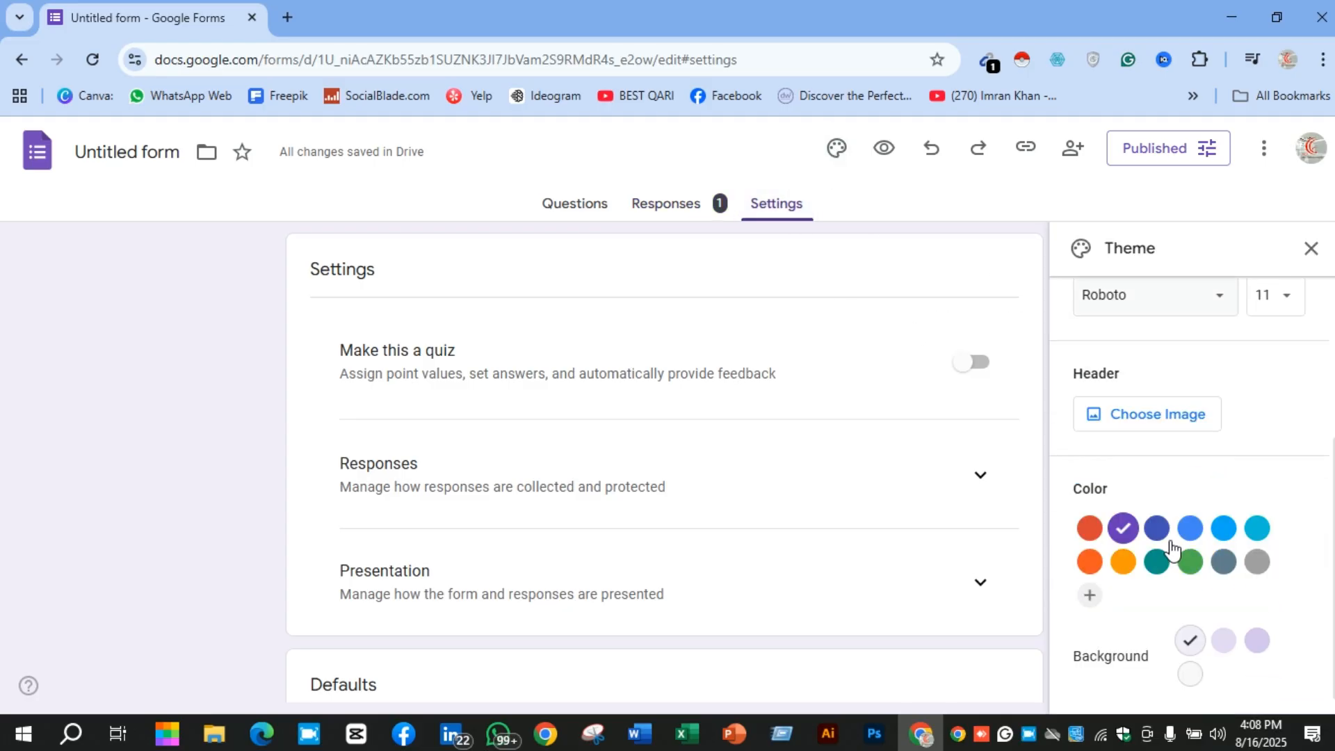
{"action": "scroll", "coordinate": [1181, 555], "scroll_direction": "up", "scroll_amount": 4}
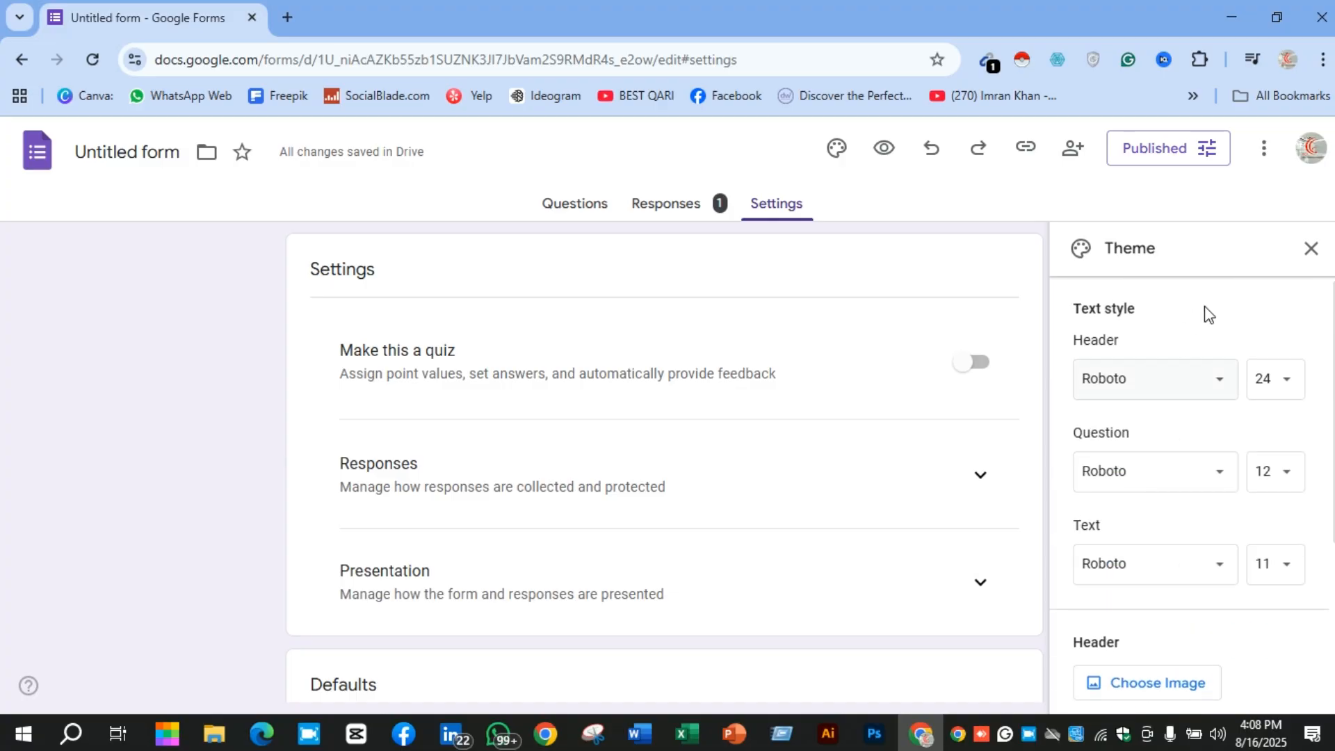
{"action": "left_click", "coordinate": [1311, 248]}
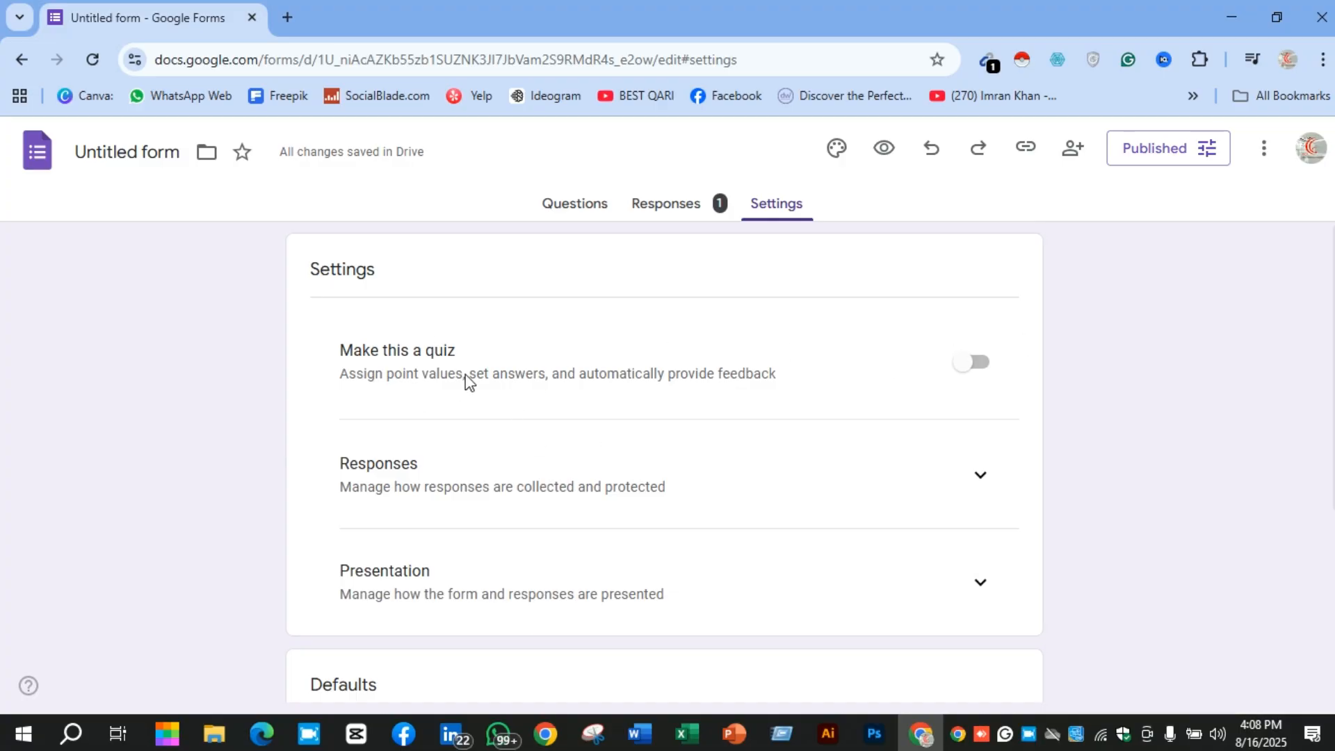
{"action": "scroll", "coordinate": [552, 476], "scroll_direction": "down", "scroll_amount": 4}
{"action": "scroll", "coordinate": [560, 470], "scroll_direction": "up", "scroll_amount": 5}
Step: Switch back to Ads Manager in Edge and examine the uses of the Leads, App promotion and Sales objectives
{"action": "left_click", "coordinate": [1230, 17]}
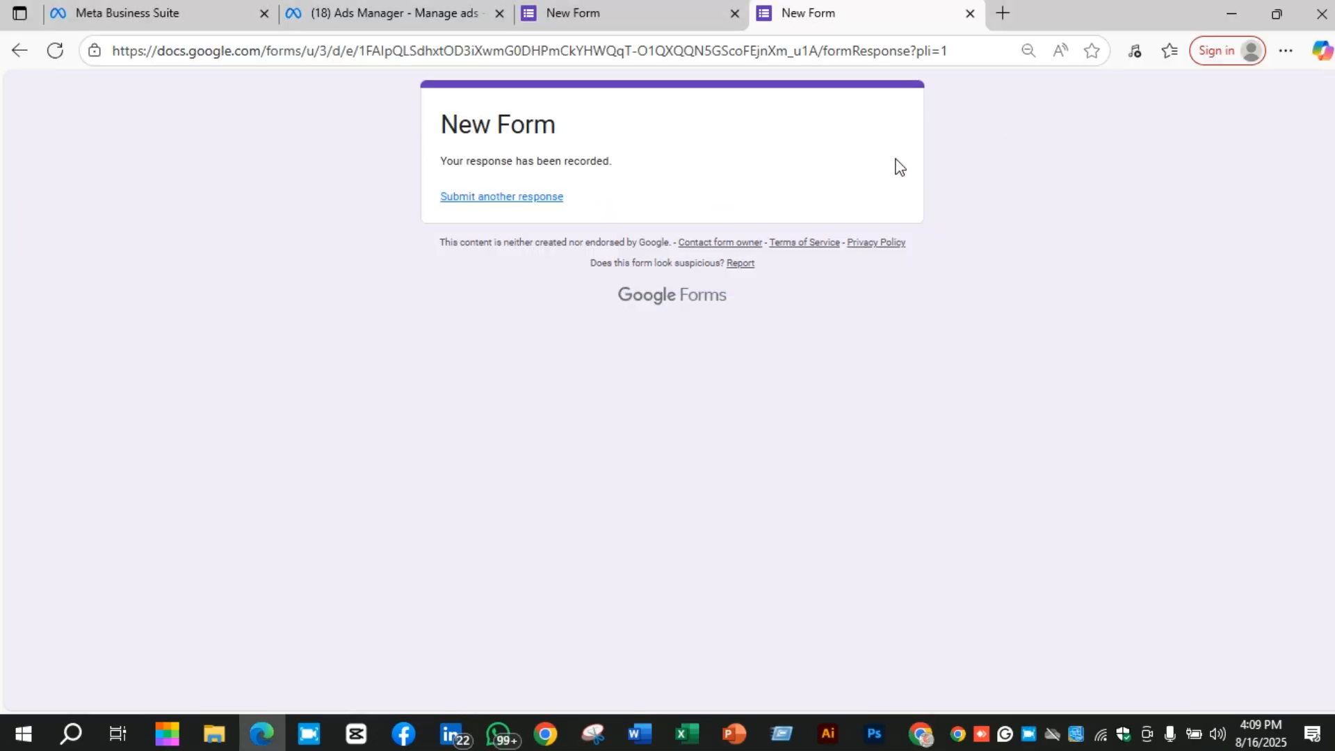
{"action": "left_click", "coordinate": [462, 7]}
{"action": "mouse_move", "coordinate": [812, 428]}
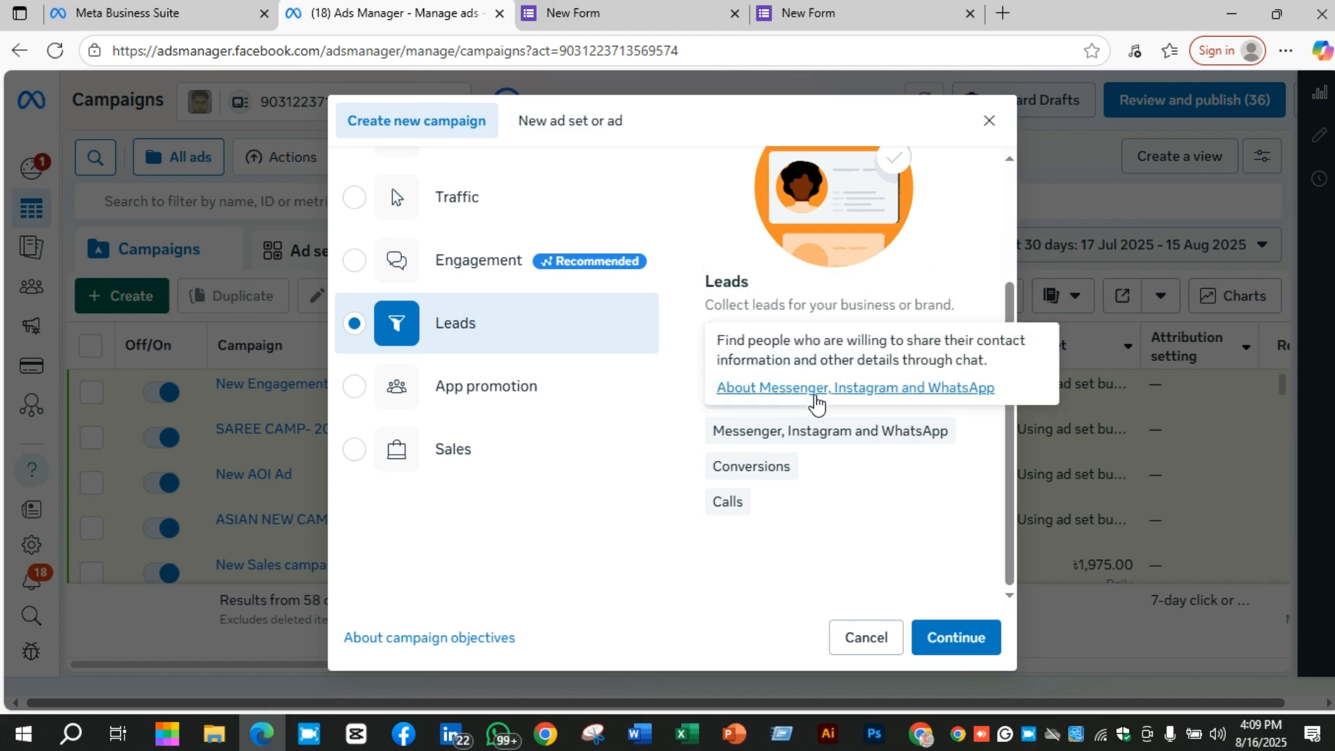
{"action": "left_click_drag", "start_coordinate": [890, 304], "coordinate": [896, 304]}
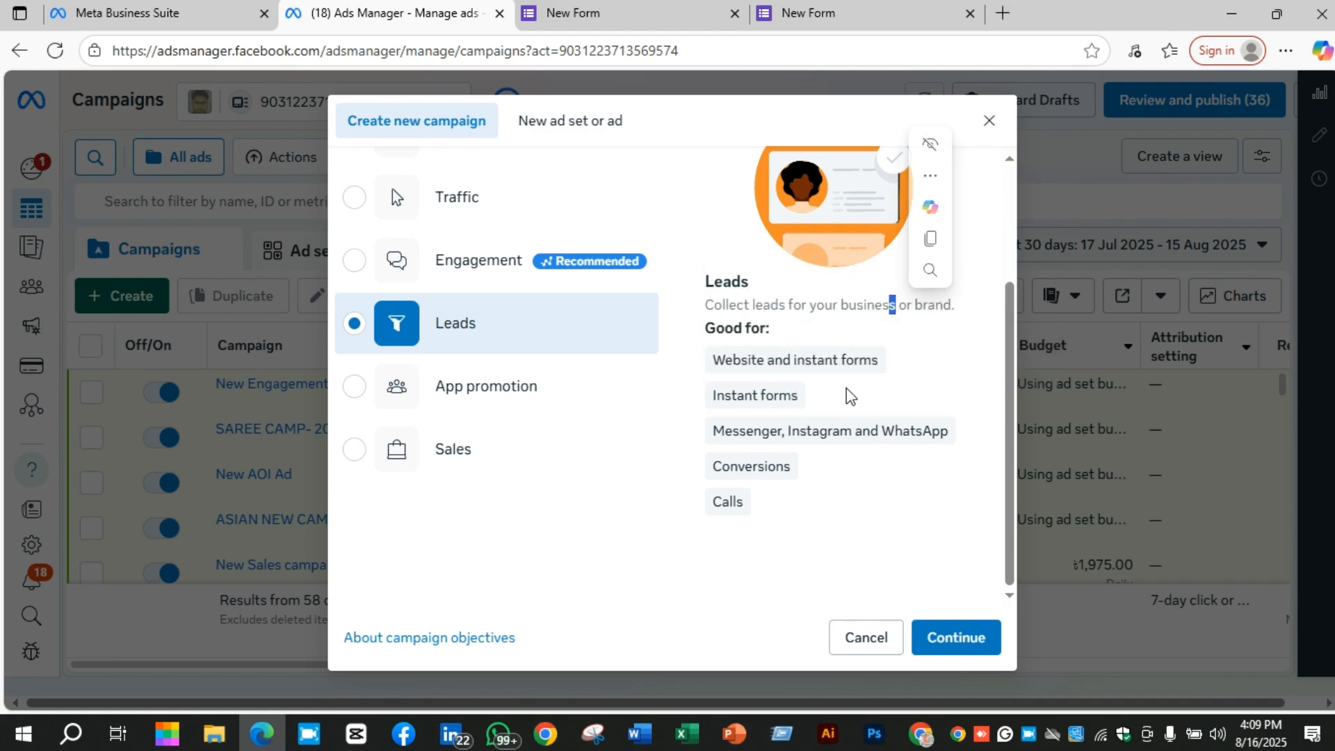
{"action": "left_click_drag", "start_coordinate": [849, 396], "coordinate": [799, 394]}
{"action": "left_click", "coordinate": [889, 397]}
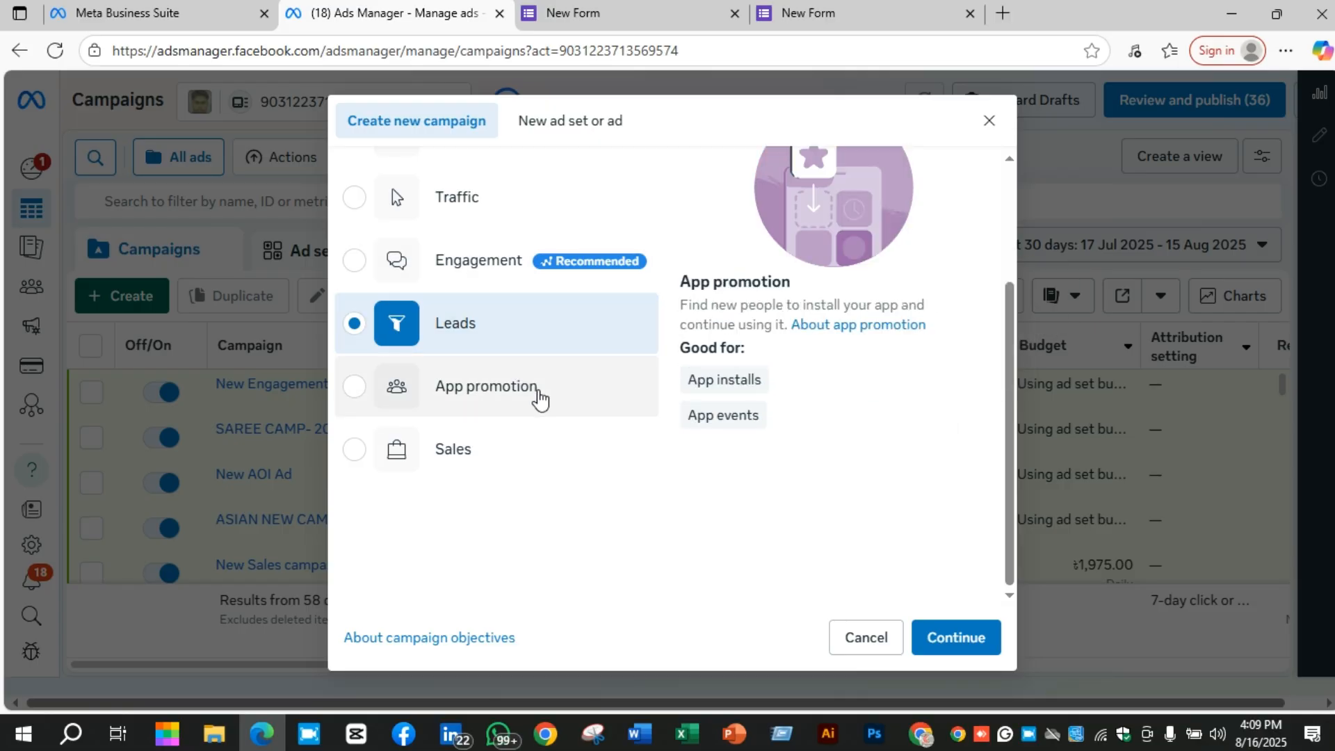
{"action": "left_click", "coordinate": [539, 396]}
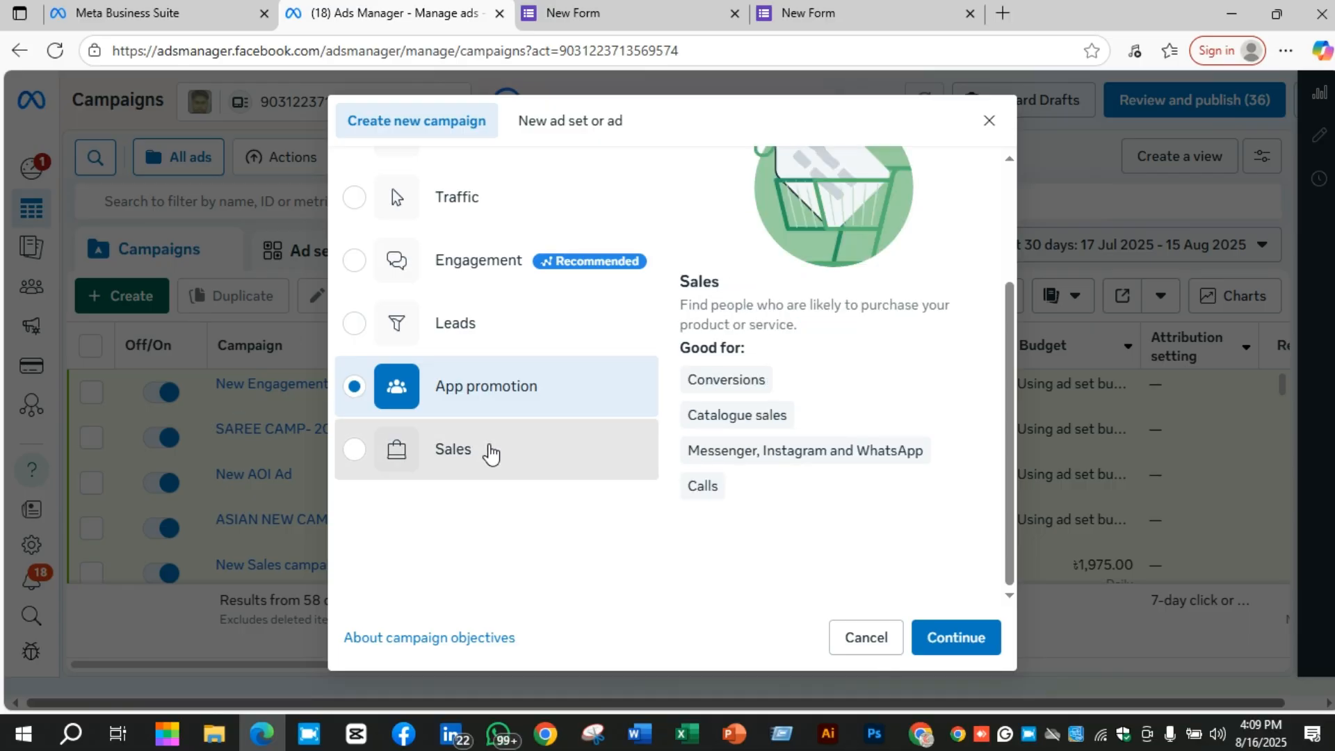
{"action": "left_click", "coordinate": [492, 452]}
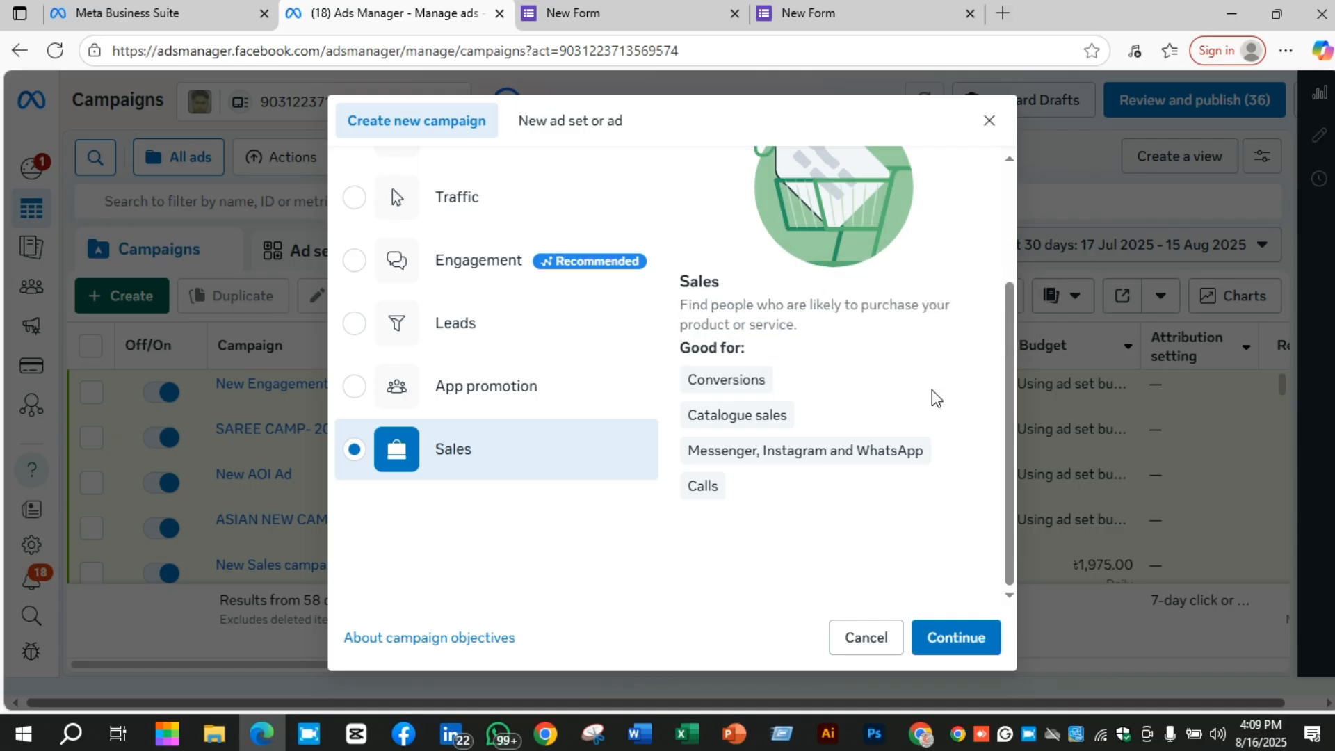
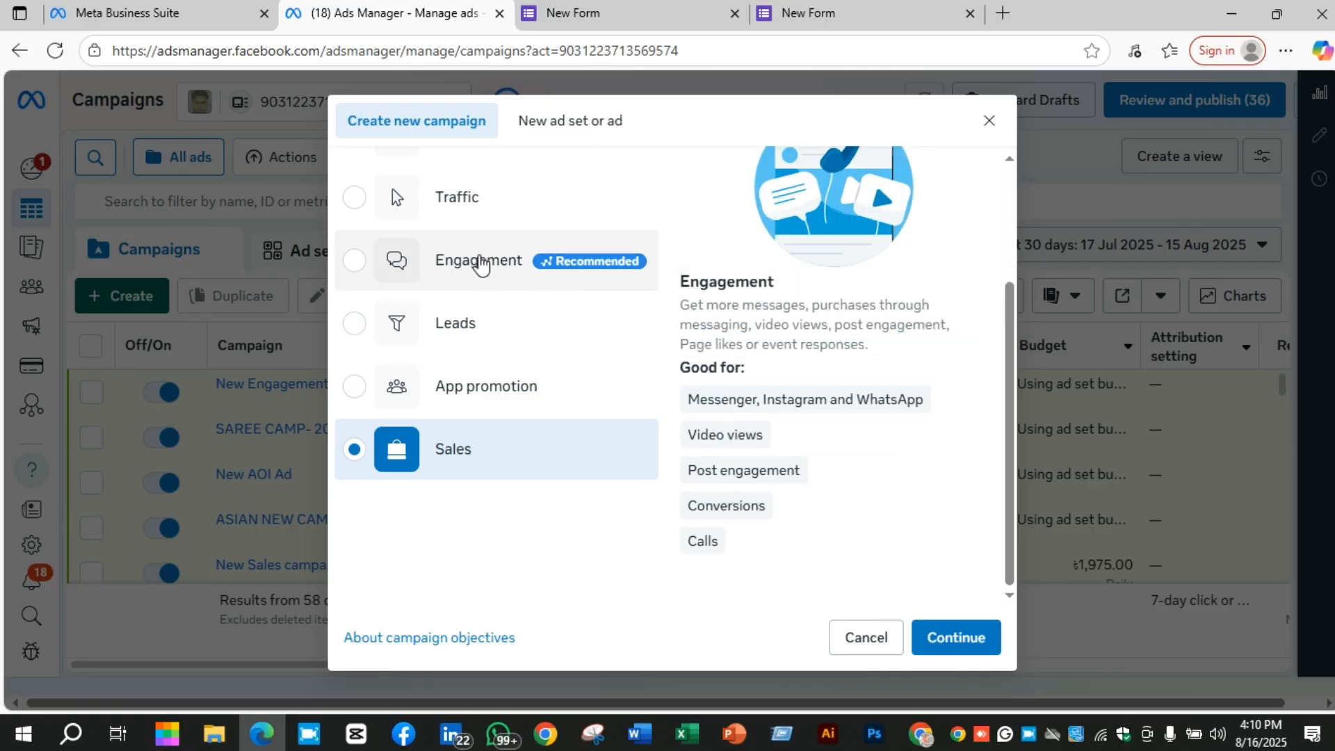
Step: Create a new campaign with the Engagement objective using the Manual engagement campaign setup
{"action": "left_click", "coordinate": [477, 262]}
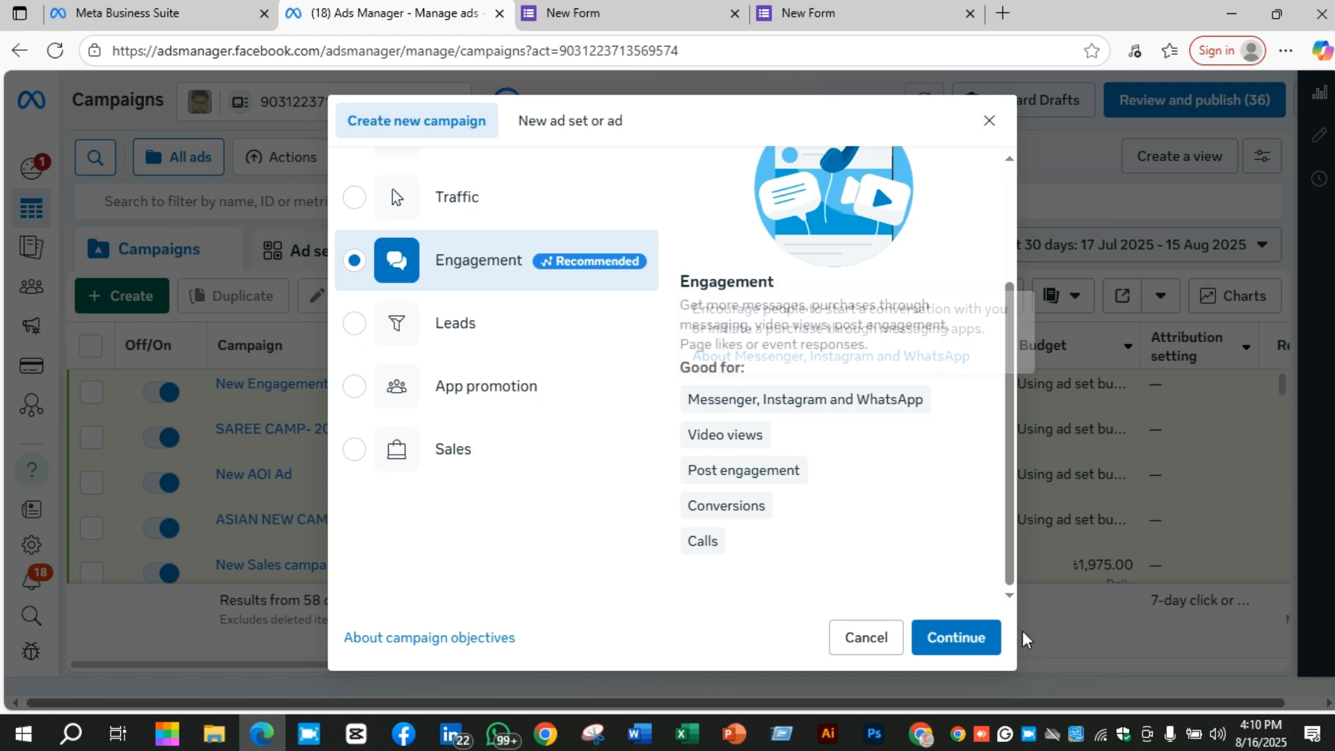
{"action": "left_click", "coordinate": [982, 647]}
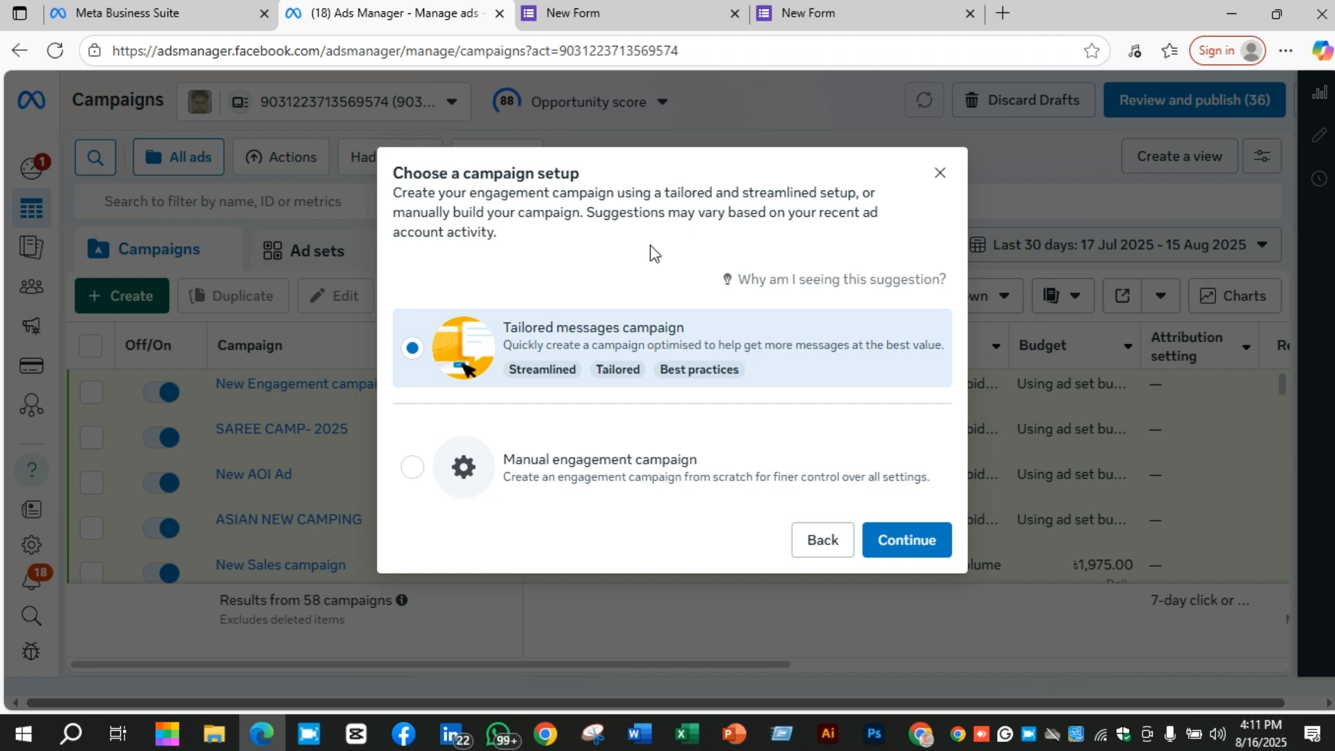
{"action": "left_click", "coordinate": [706, 480]}
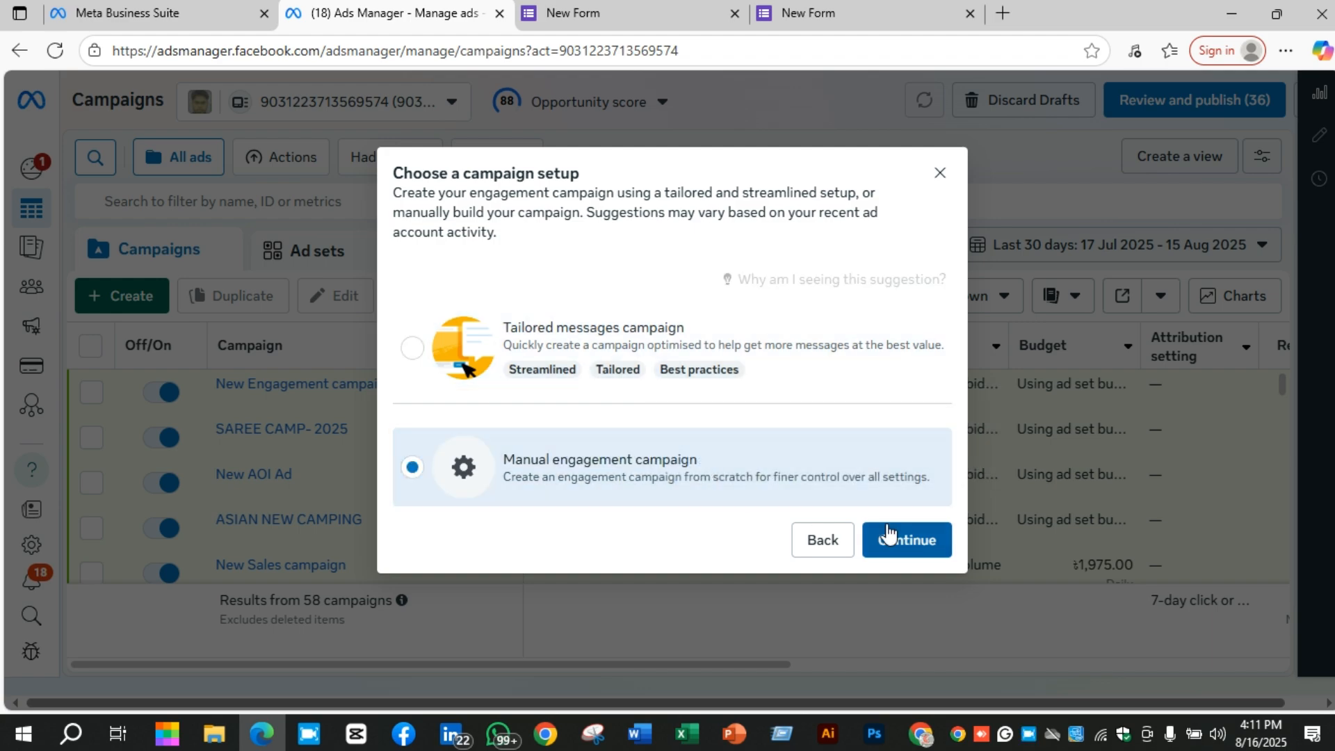
{"action": "left_click", "coordinate": [890, 539]}
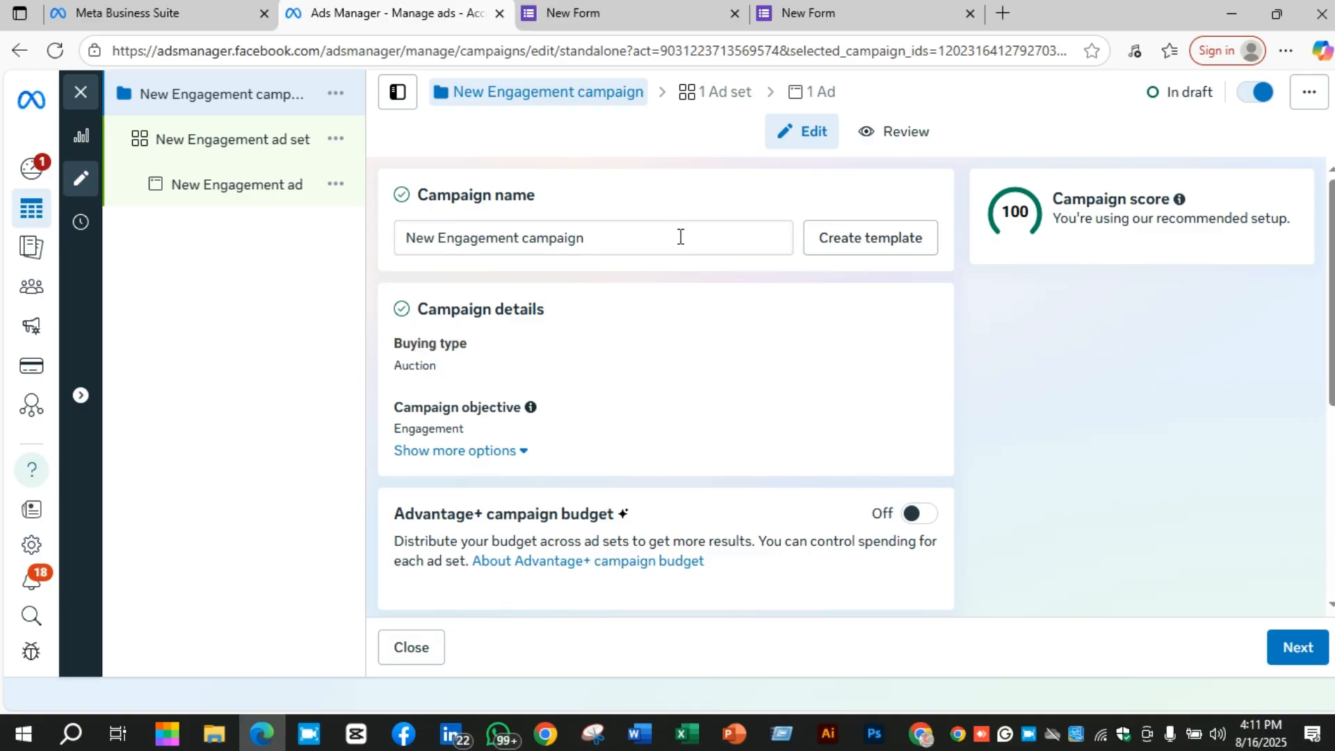
Step: Rename the campaign as "New Ad Boost Sample"
{"action": "left_click_drag", "start_coordinate": [679, 237], "coordinate": [394, 243]}
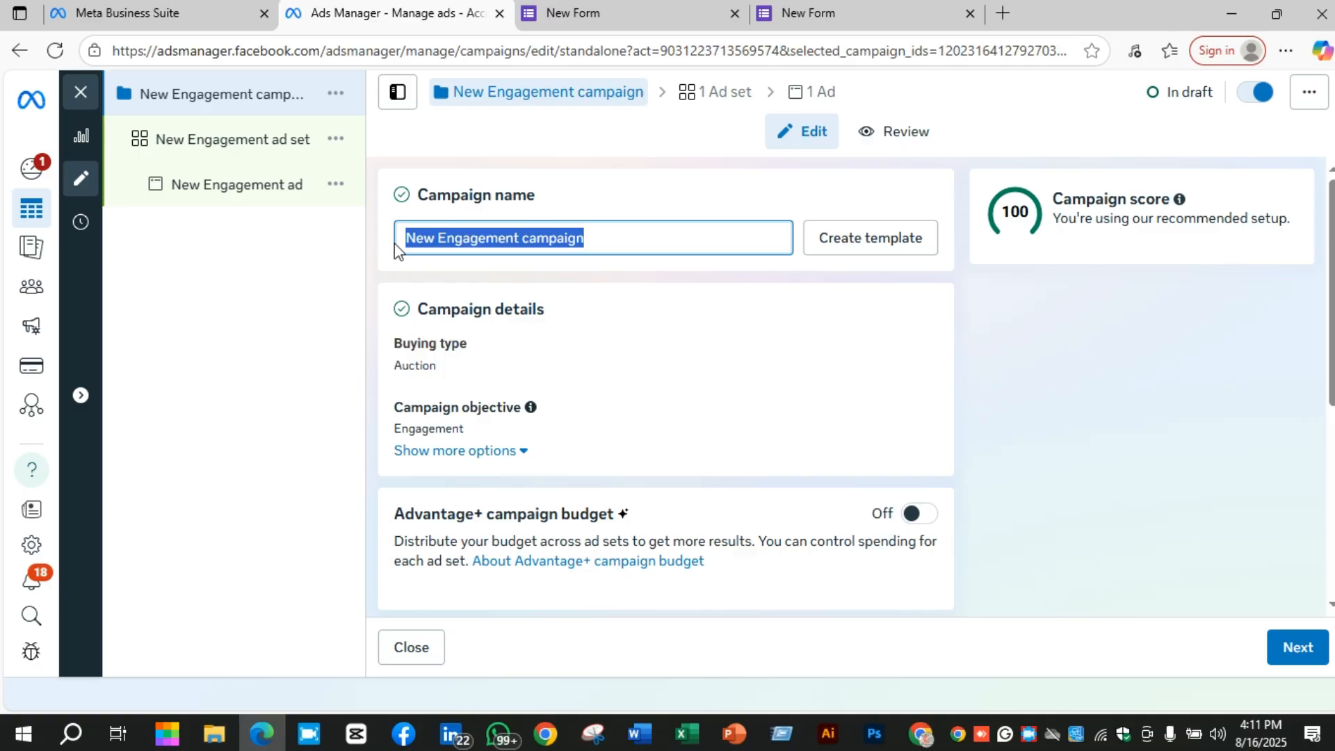
{"action": "type", "text": "New "}
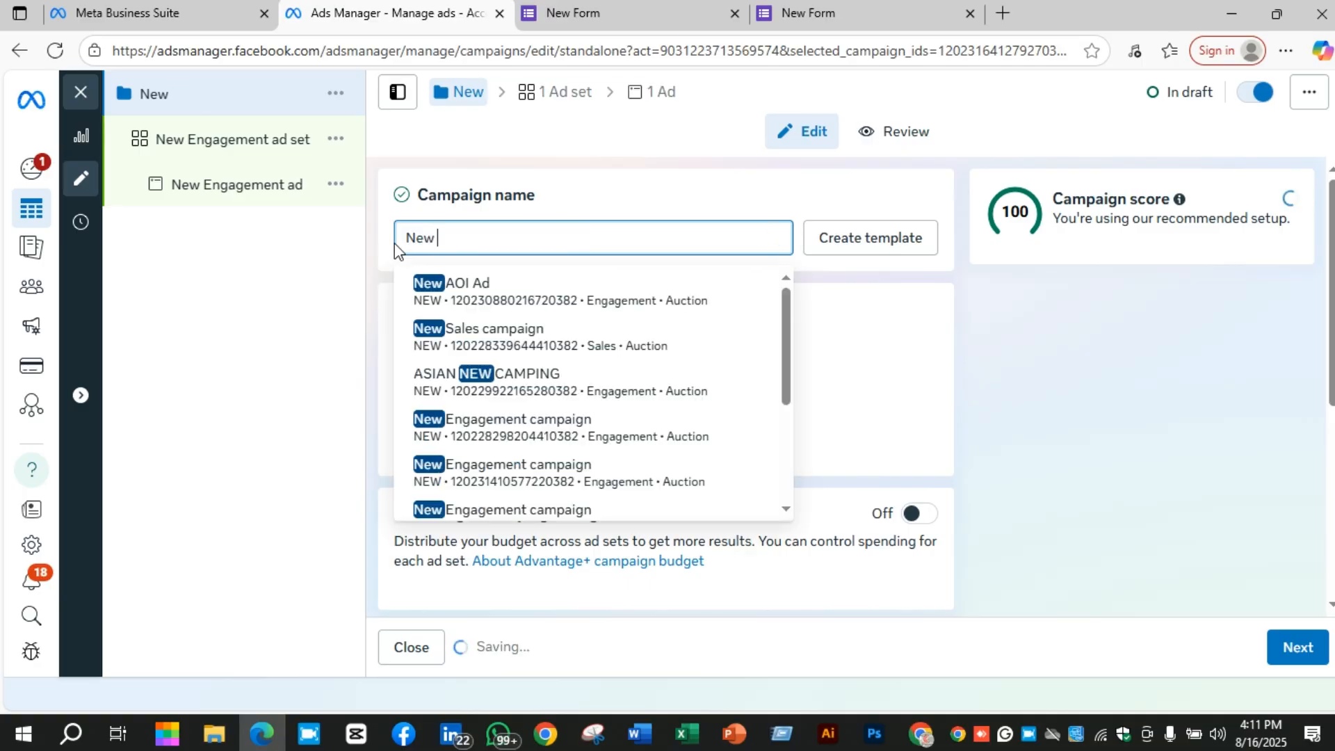
{"action": "type", "text": "A"}
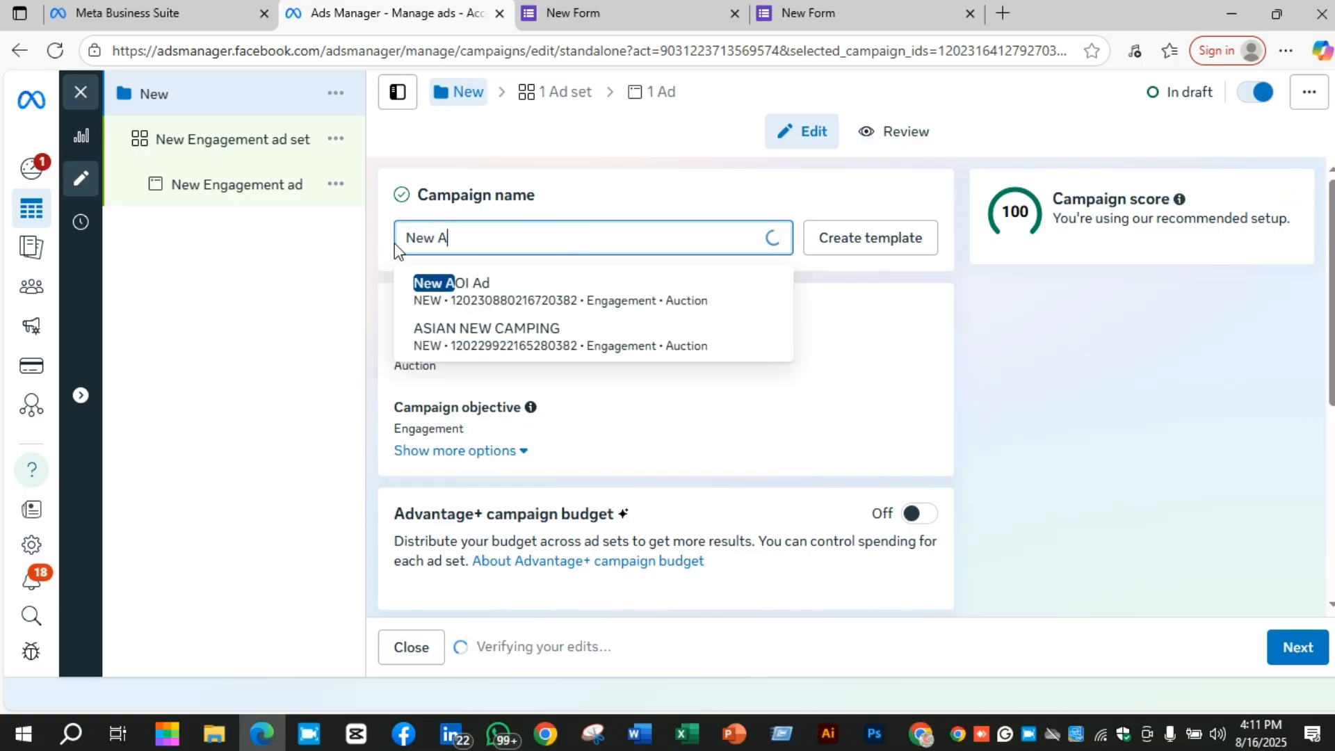
{"action": "type", "text": "d Boo"}
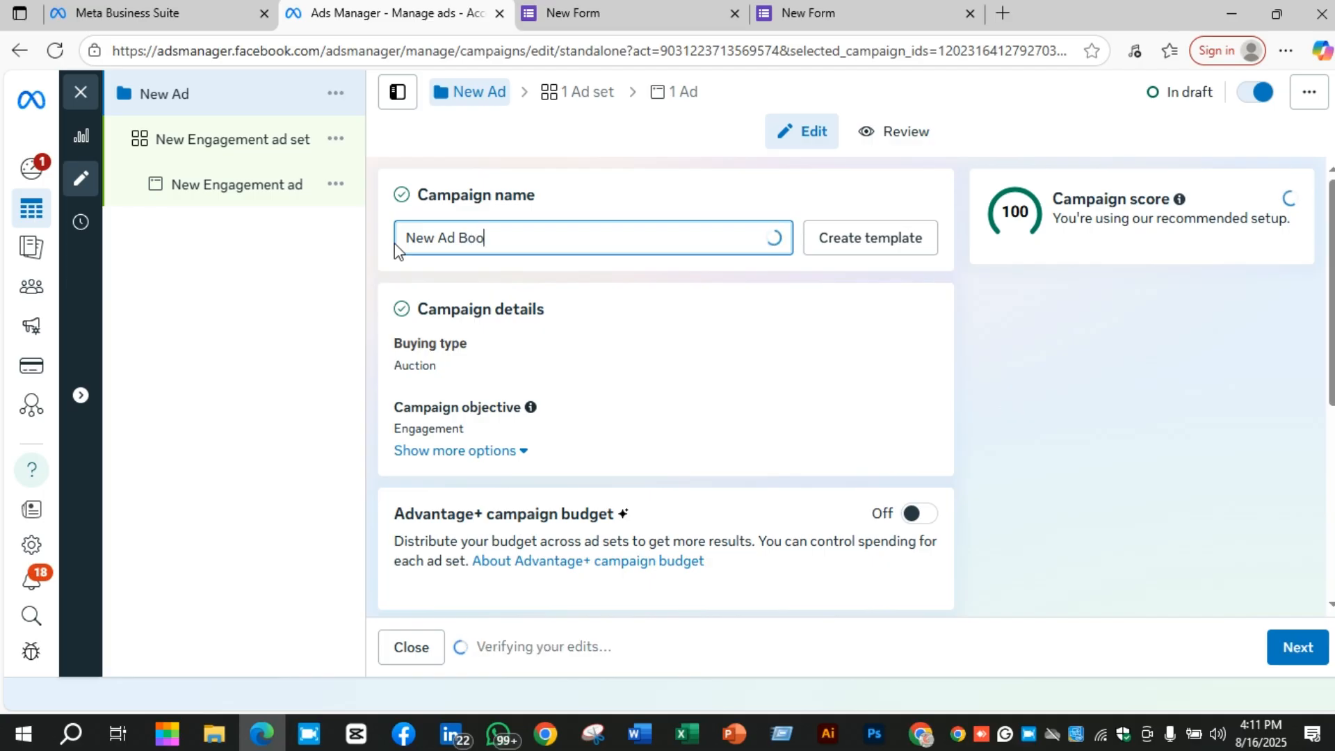
{"action": "type", "text": "st"}
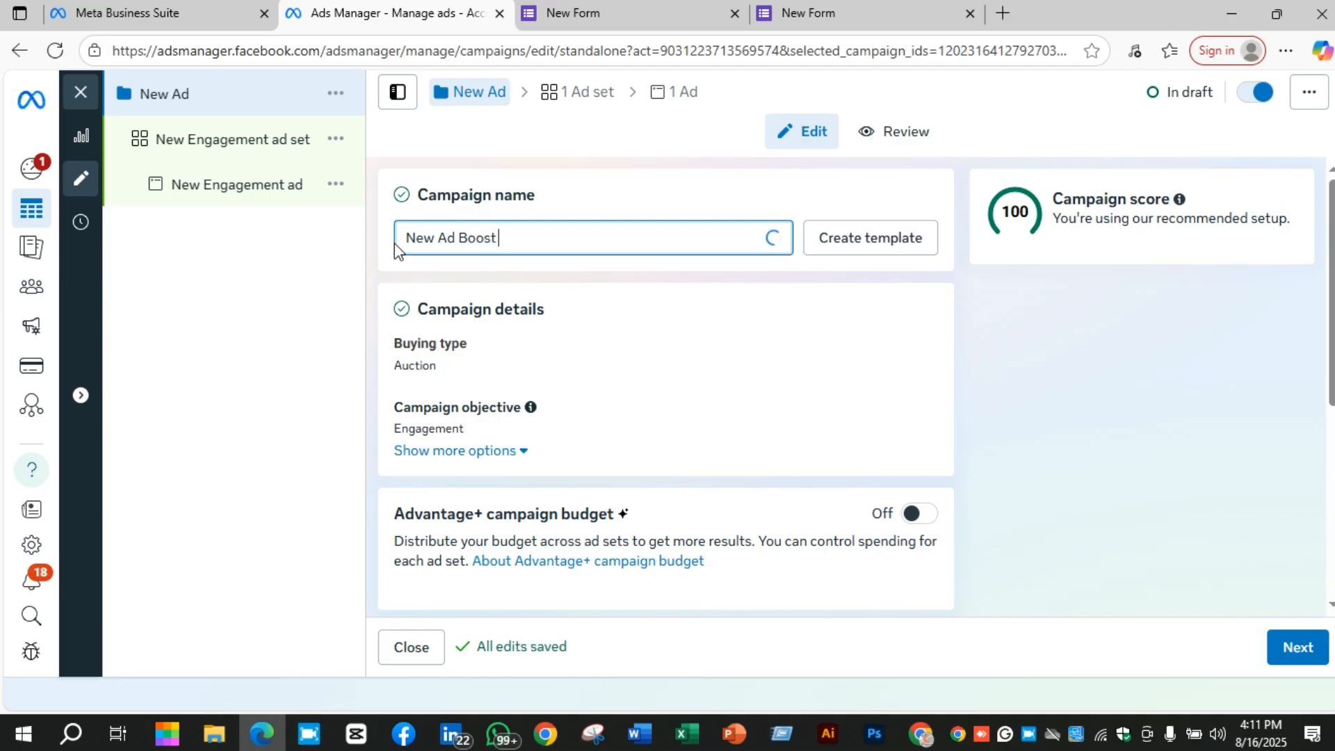
{"action": "type", "text": " Sample"}
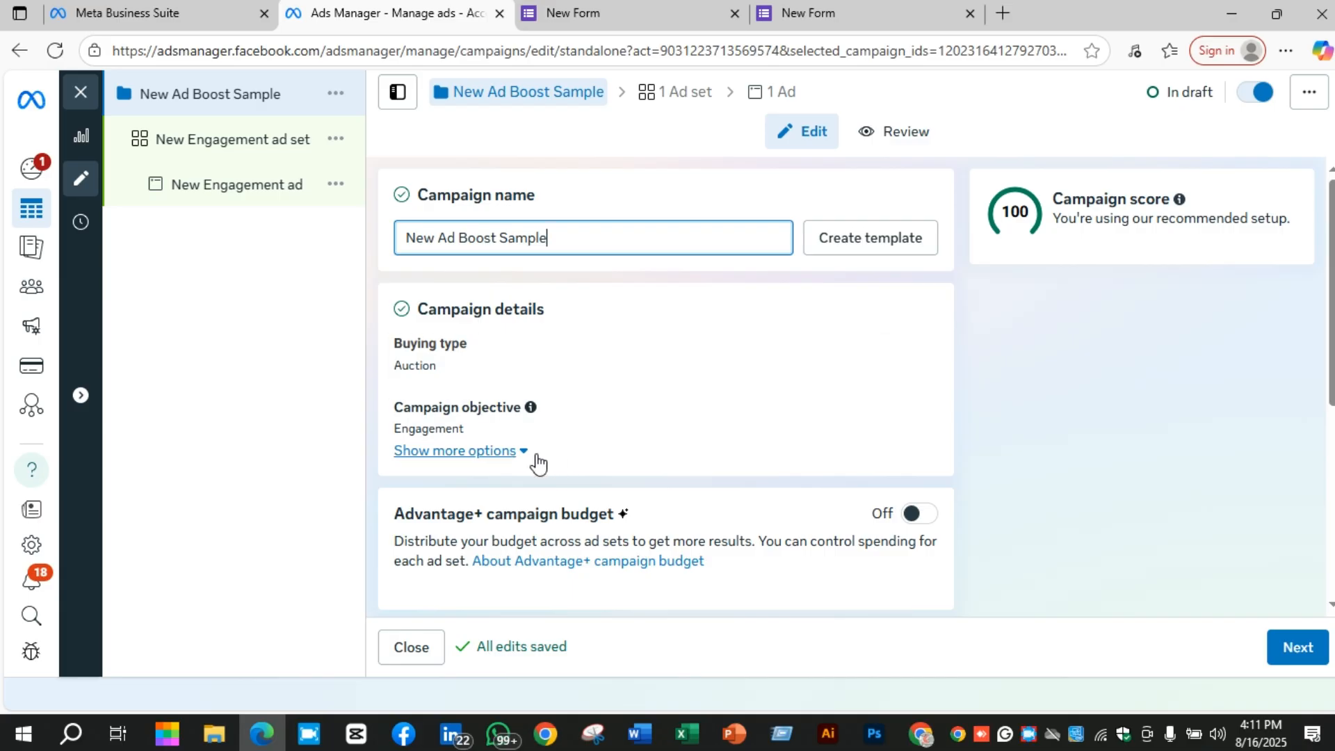
Step: Expand the extra campaign details and examine the spending limit, Advantage+ campaign budget, A/B test and Special Ad Categories settings
{"action": "left_click", "coordinate": [512, 453]}
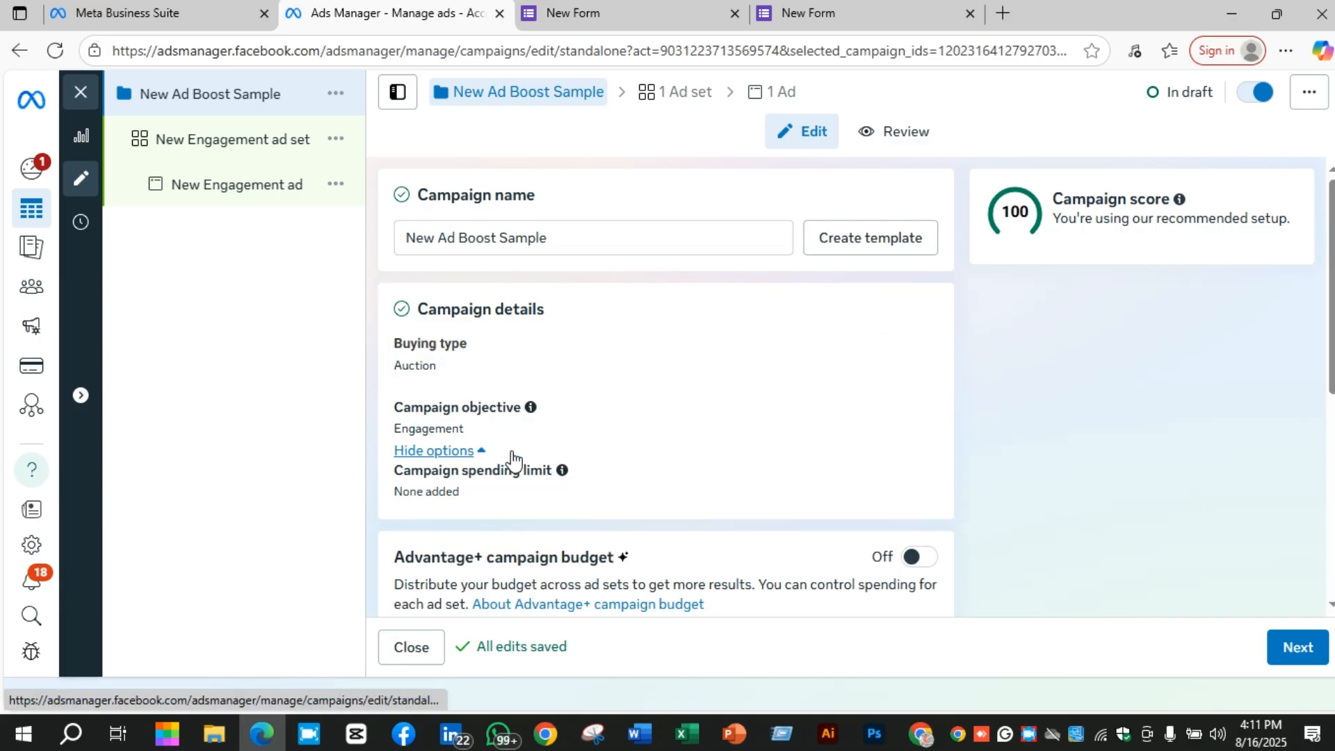
{"action": "scroll", "coordinate": [662, 431], "scroll_direction": "down", "scroll_amount": 1}
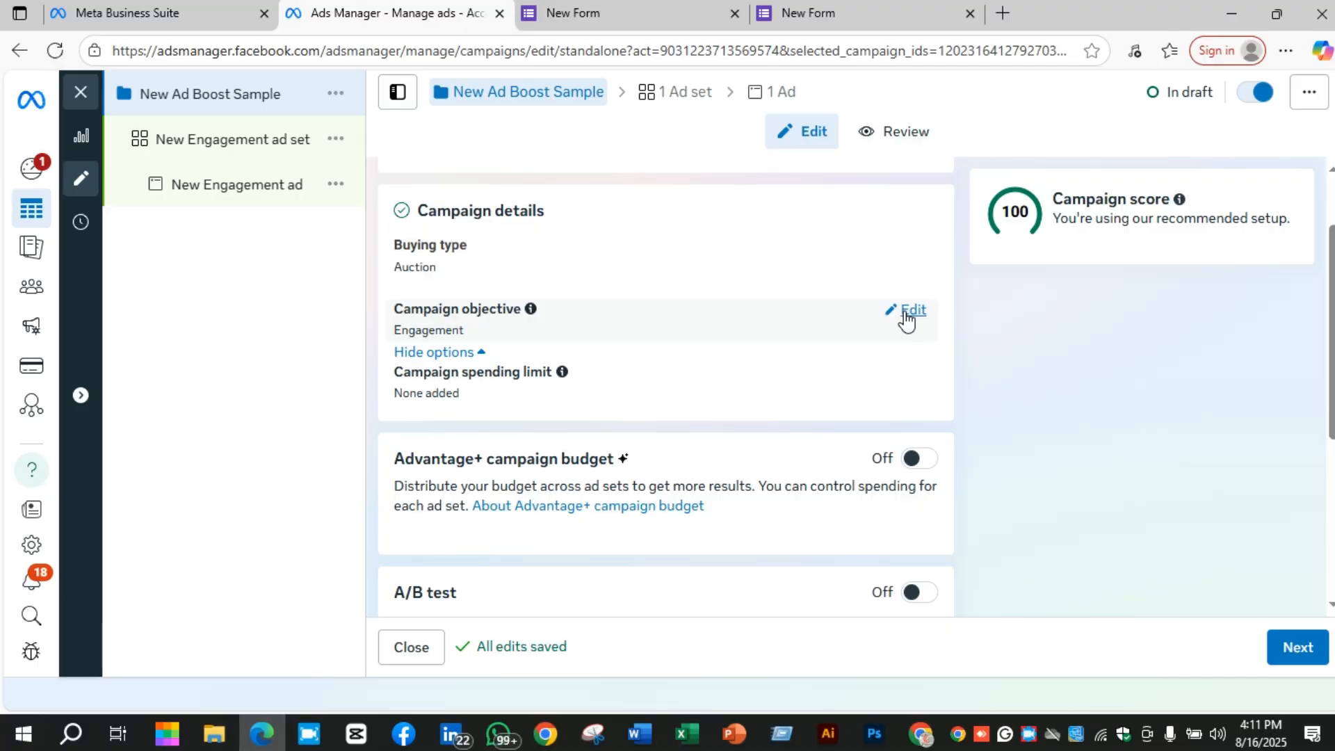
{"action": "scroll", "coordinate": [905, 321], "scroll_direction": "down", "scroll_amount": 1}
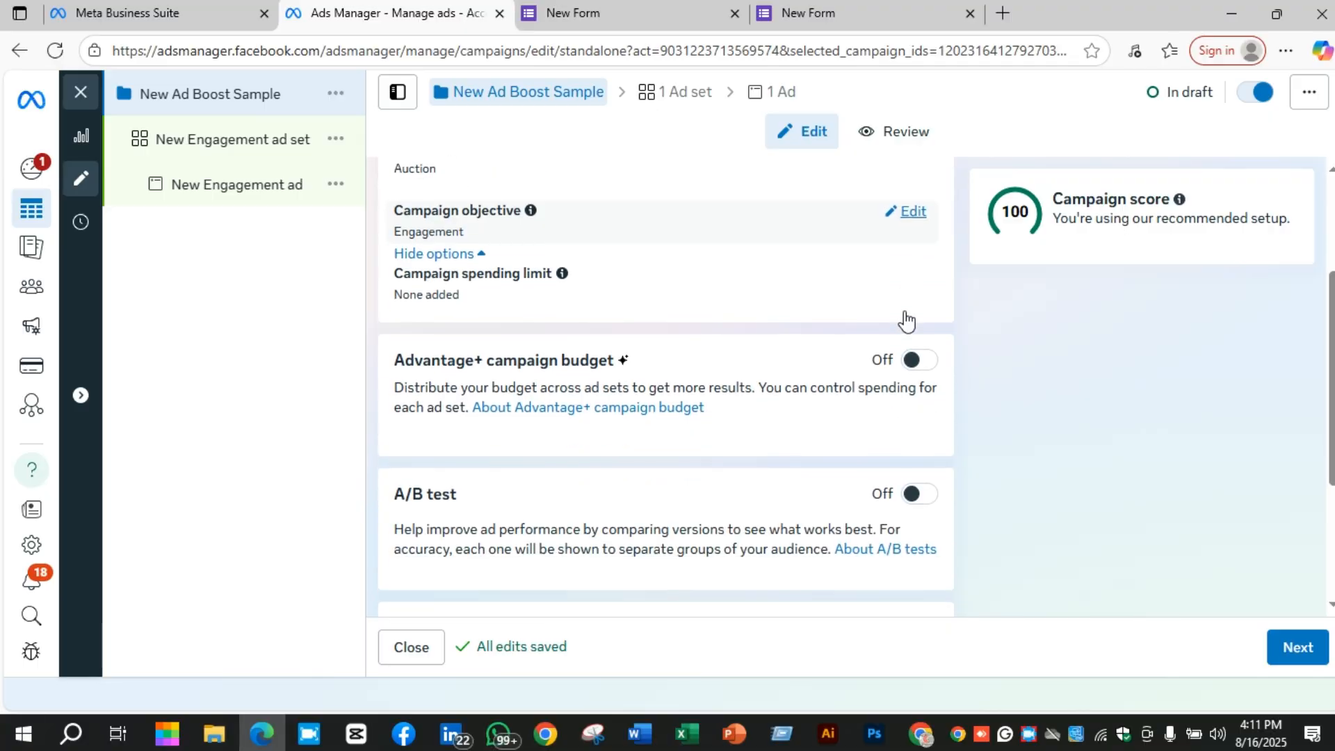
{"action": "scroll", "coordinate": [904, 318], "scroll_direction": "down", "scroll_amount": 1}
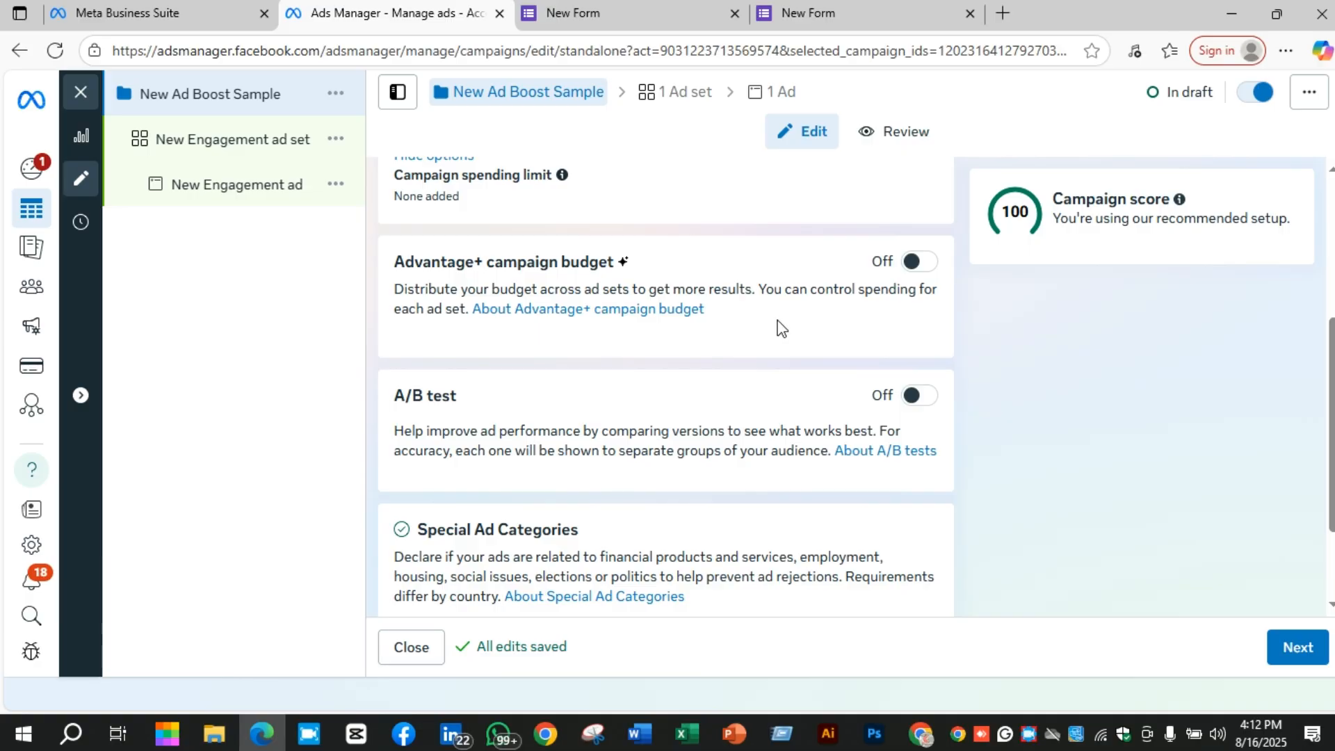
{"action": "scroll", "coordinate": [973, 424], "scroll_direction": "down", "scroll_amount": 2}
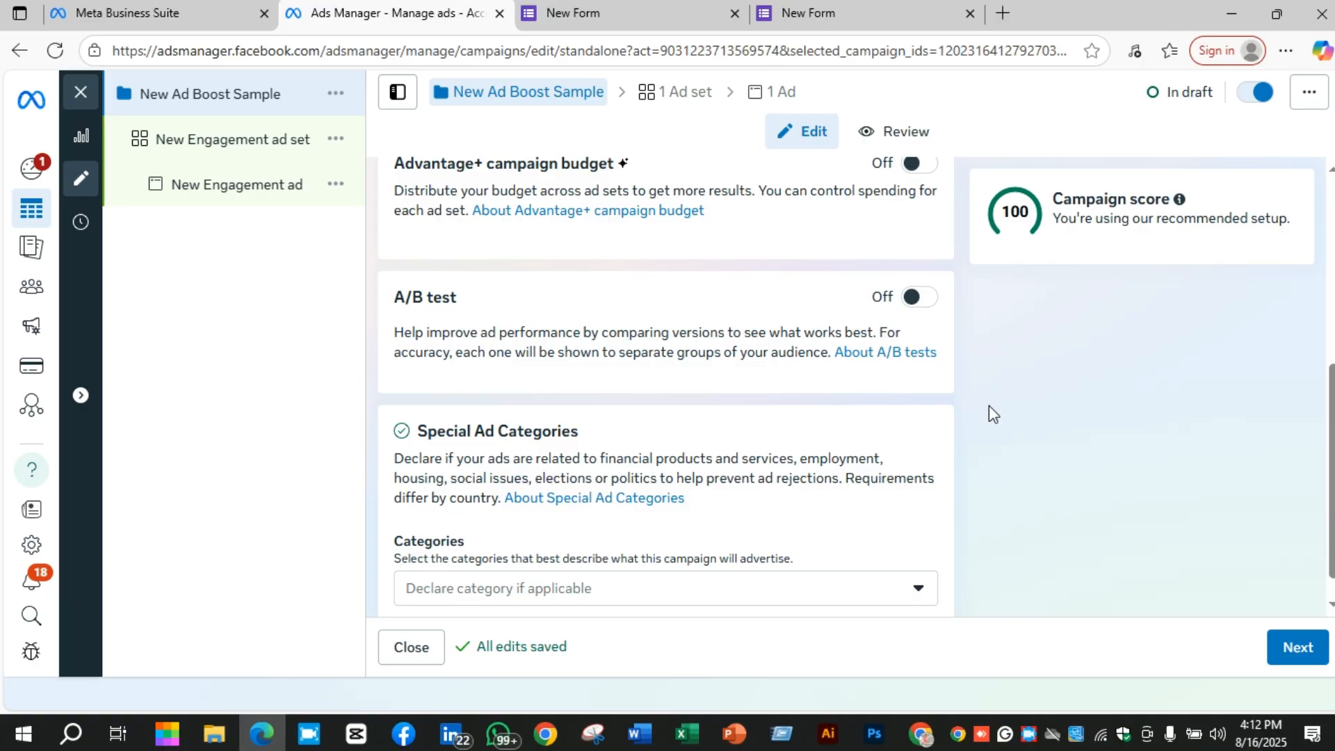
{"action": "scroll", "coordinate": [977, 420], "scroll_direction": "down", "scroll_amount": 1}
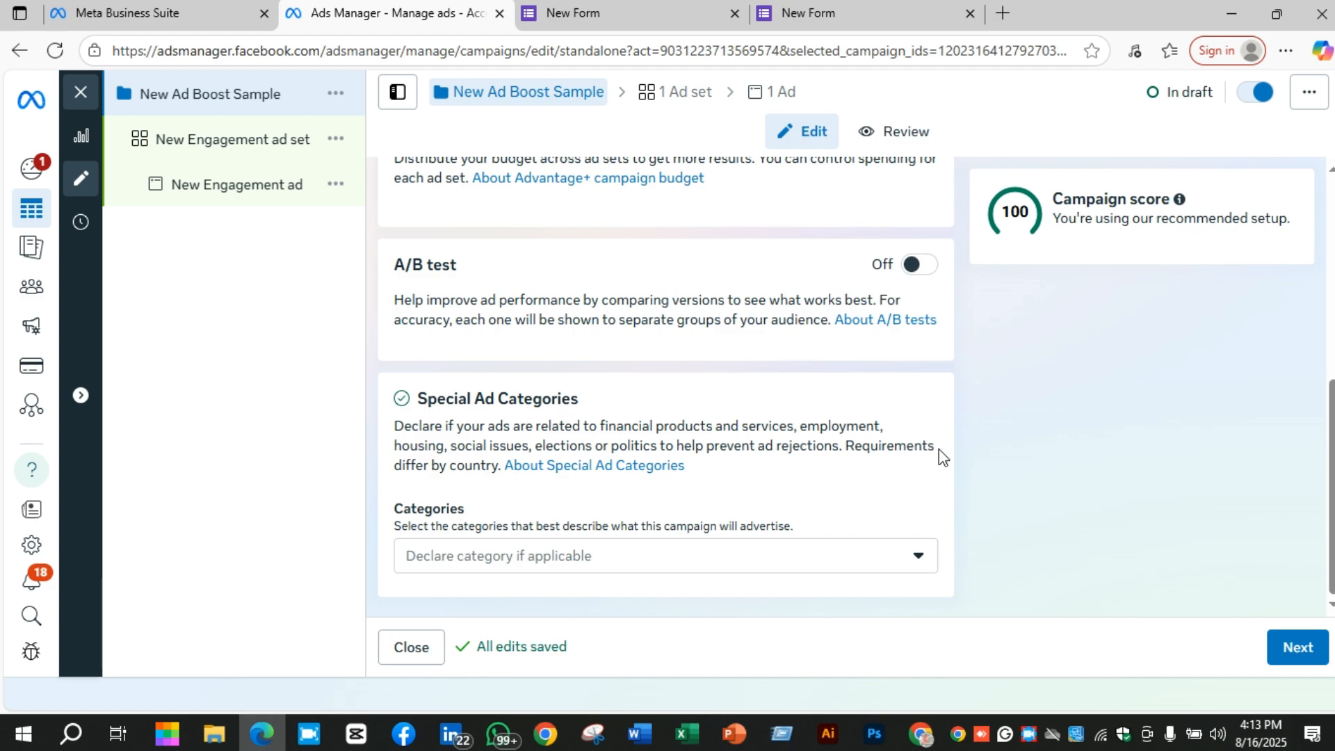
Step: Continue to the ad set level and rename the ad set as "New Ad Boost Sample"
{"action": "left_click", "coordinate": [1304, 653]}
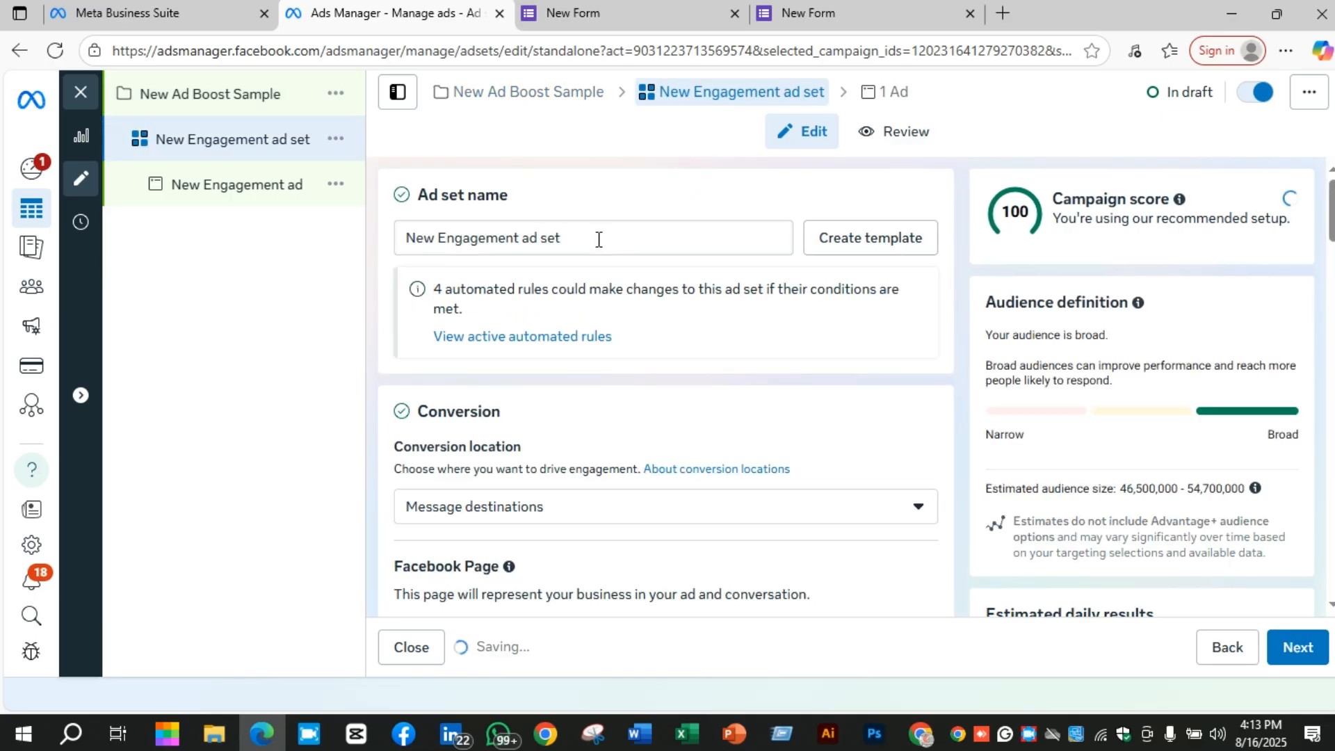
{"action": "left_click", "coordinate": [598, 238]}
{"action": "triple_click", "coordinate": [399, 240]}
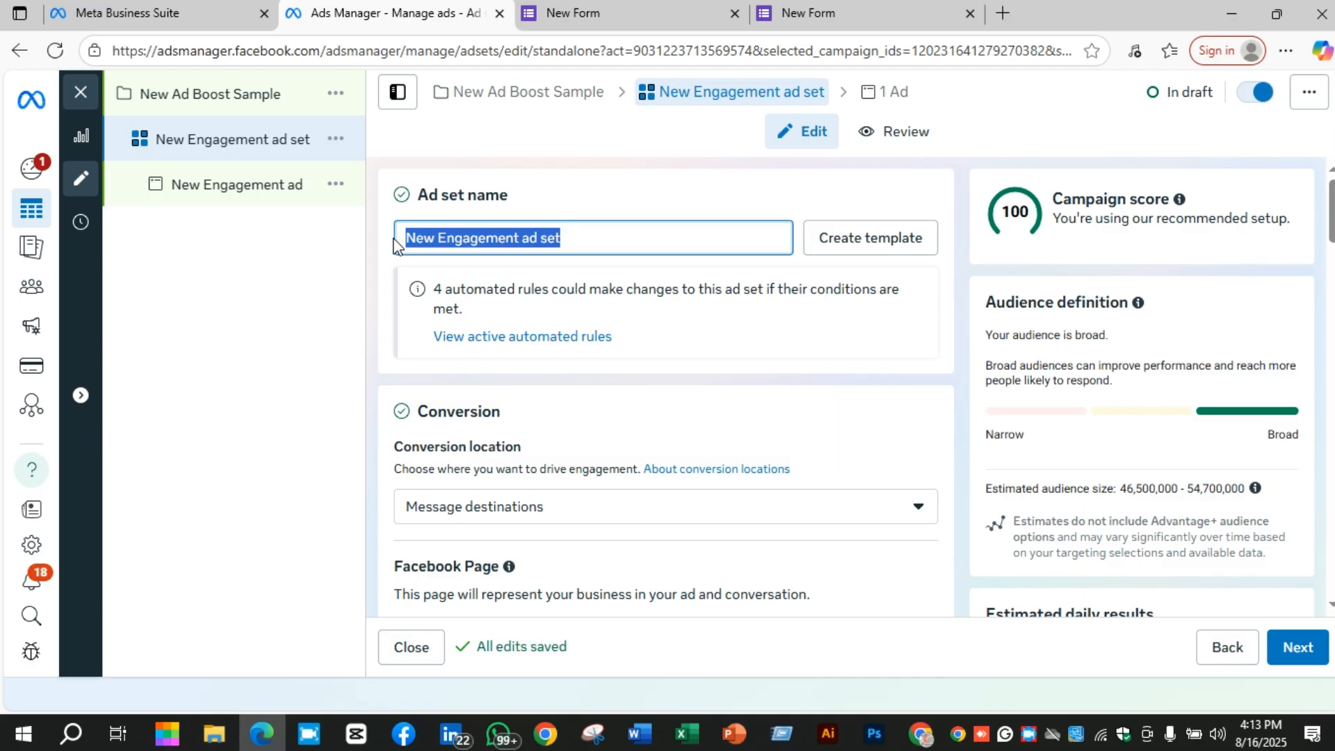
{"action": "type", "text": "New"}
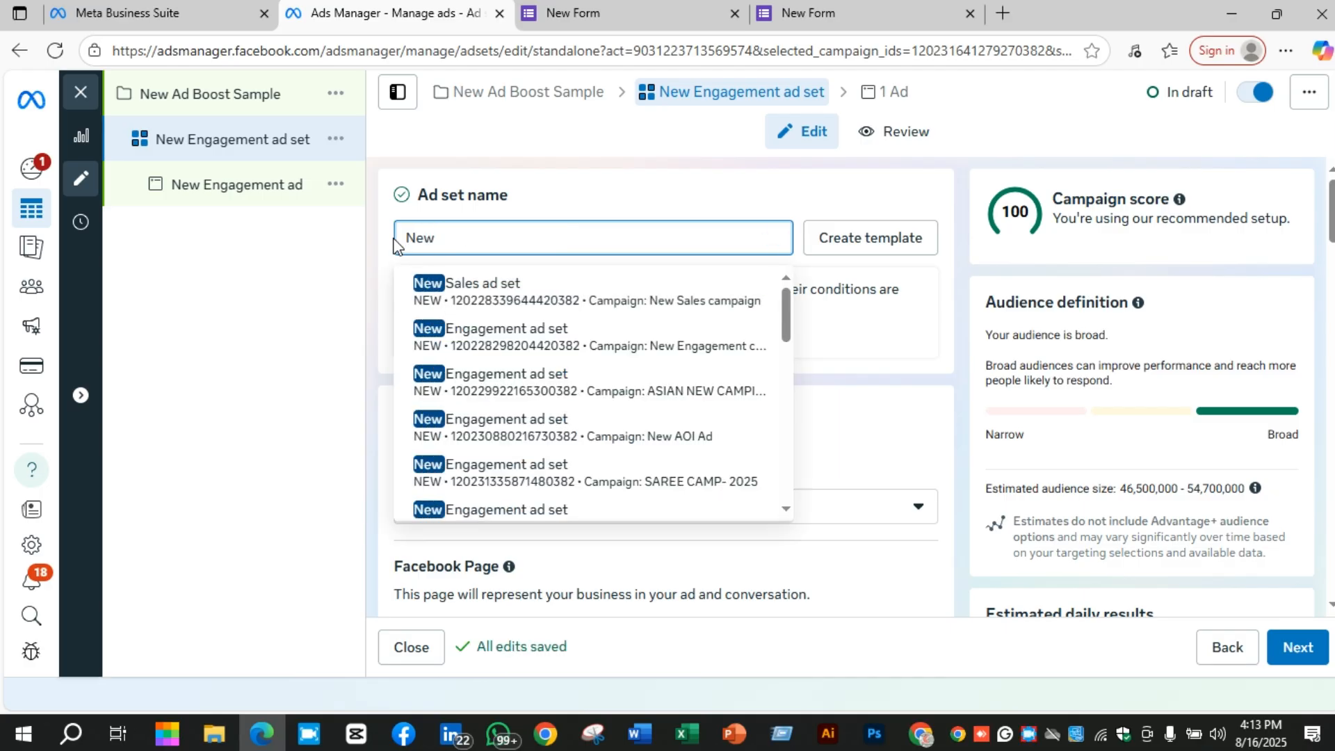
{"action": "type", "text": " Ad"}
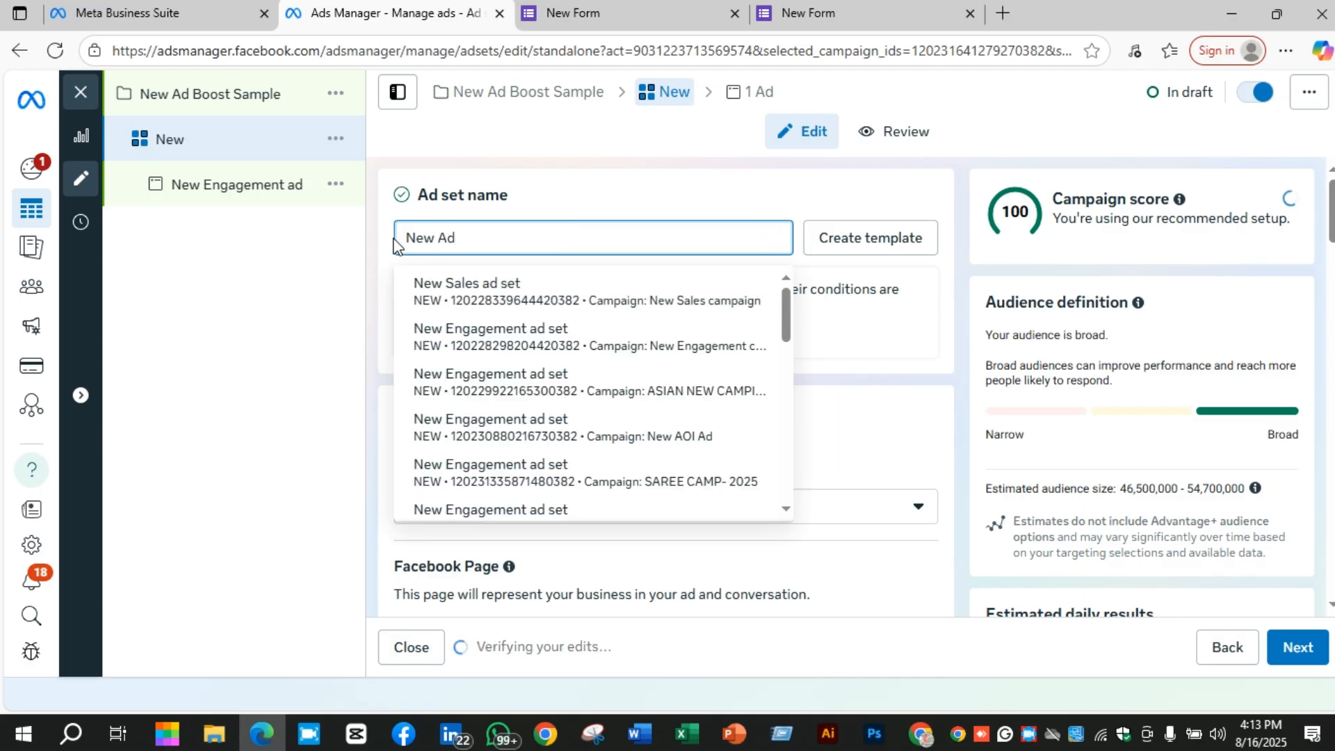
{"action": "type", "text": " Boost Samplew"}
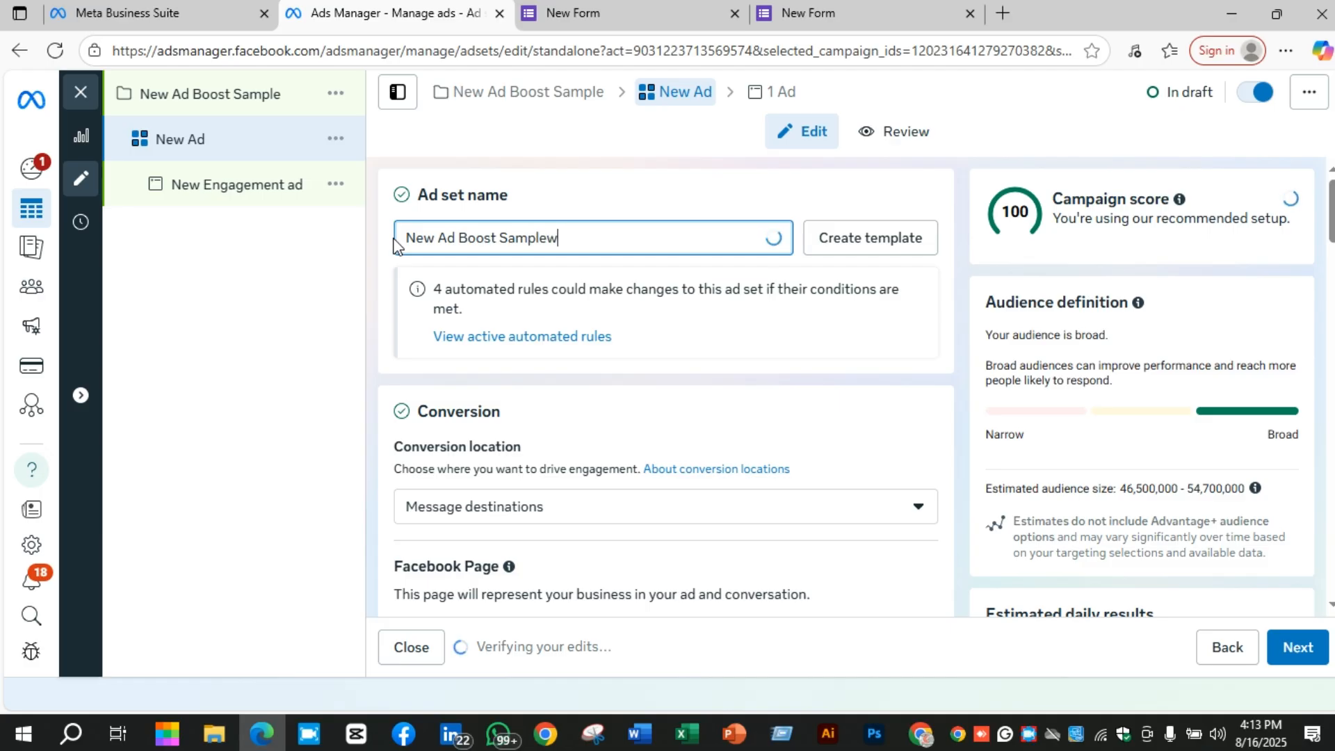
{"action": "key", "text": "BackSpace"}
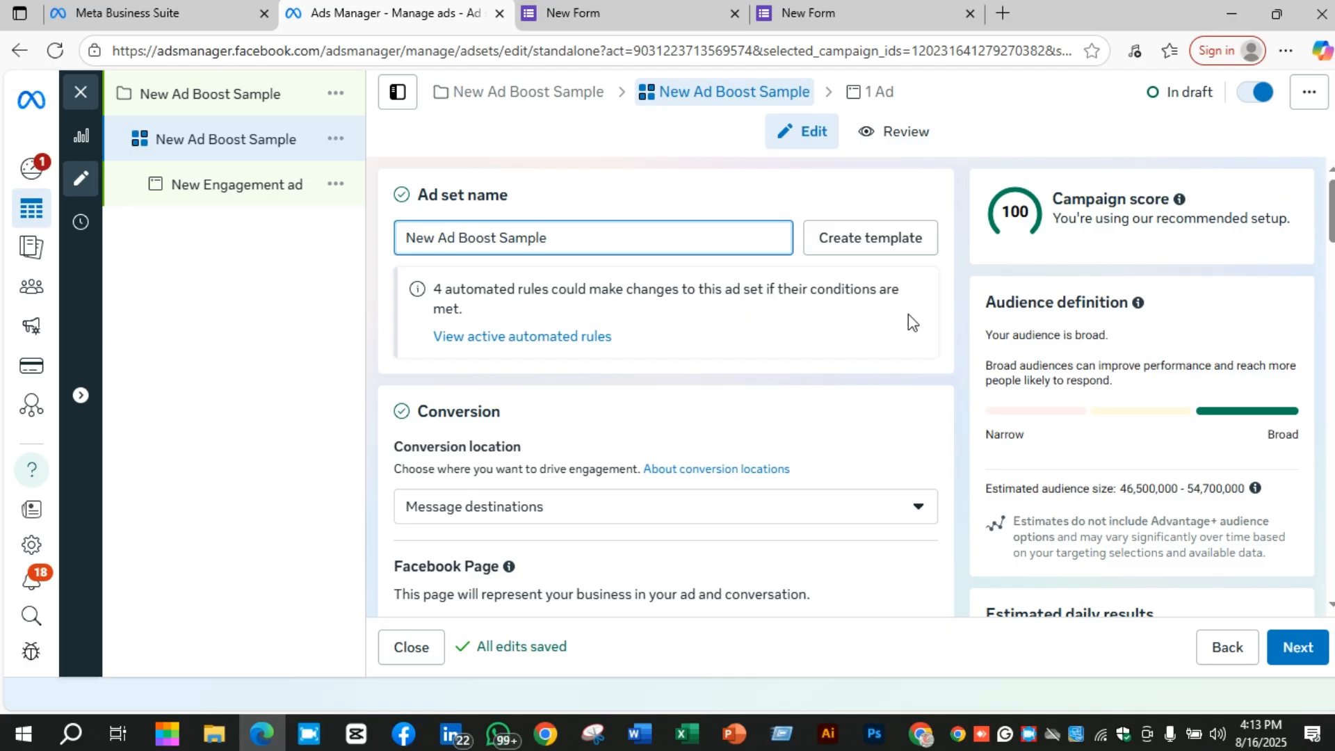
Step: Change the ad set's conversion location to Facebook Page
{"action": "scroll", "coordinate": [790, 324], "scroll_direction": "down", "scroll_amount": 1}
{"action": "scroll", "coordinate": [790, 325], "scroll_direction": "up", "scroll_amount": 1}
{"action": "scroll", "coordinate": [632, 288], "scroll_direction": "down", "scroll_amount": 2}
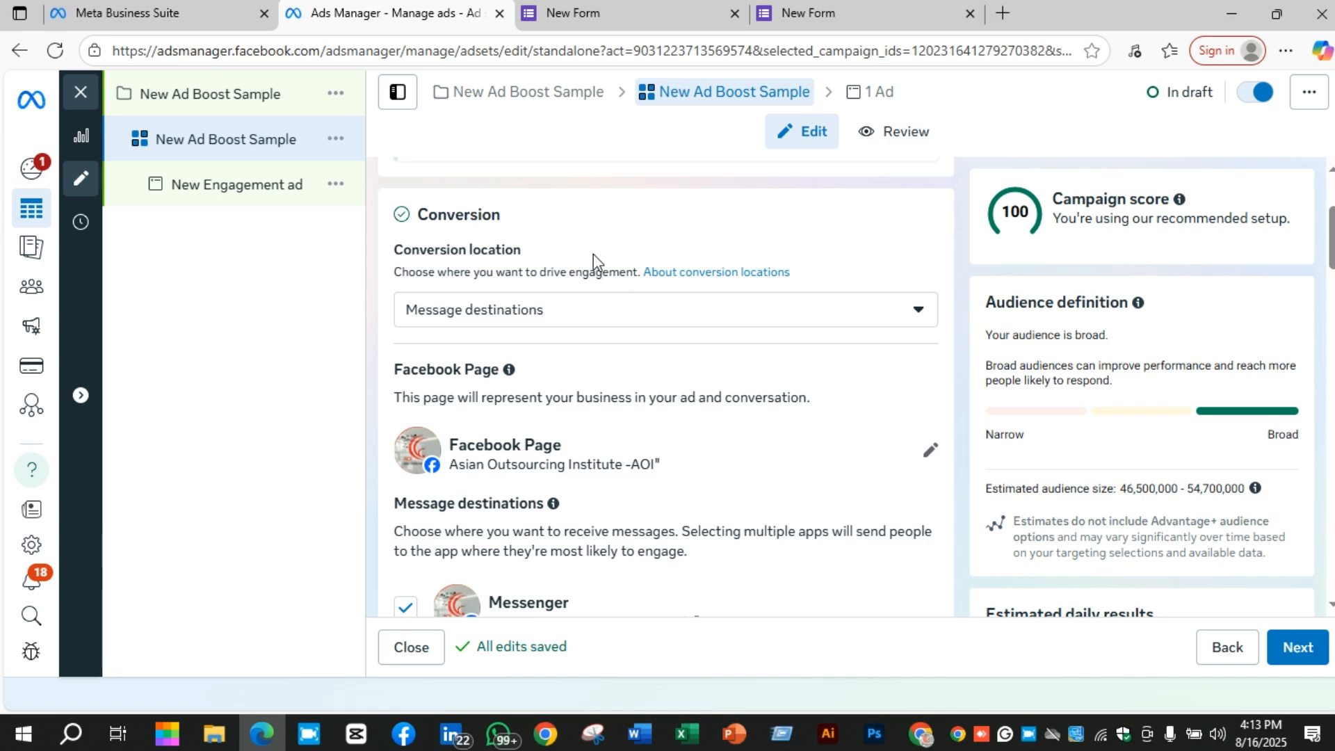
{"action": "left_click", "coordinate": [682, 306]}
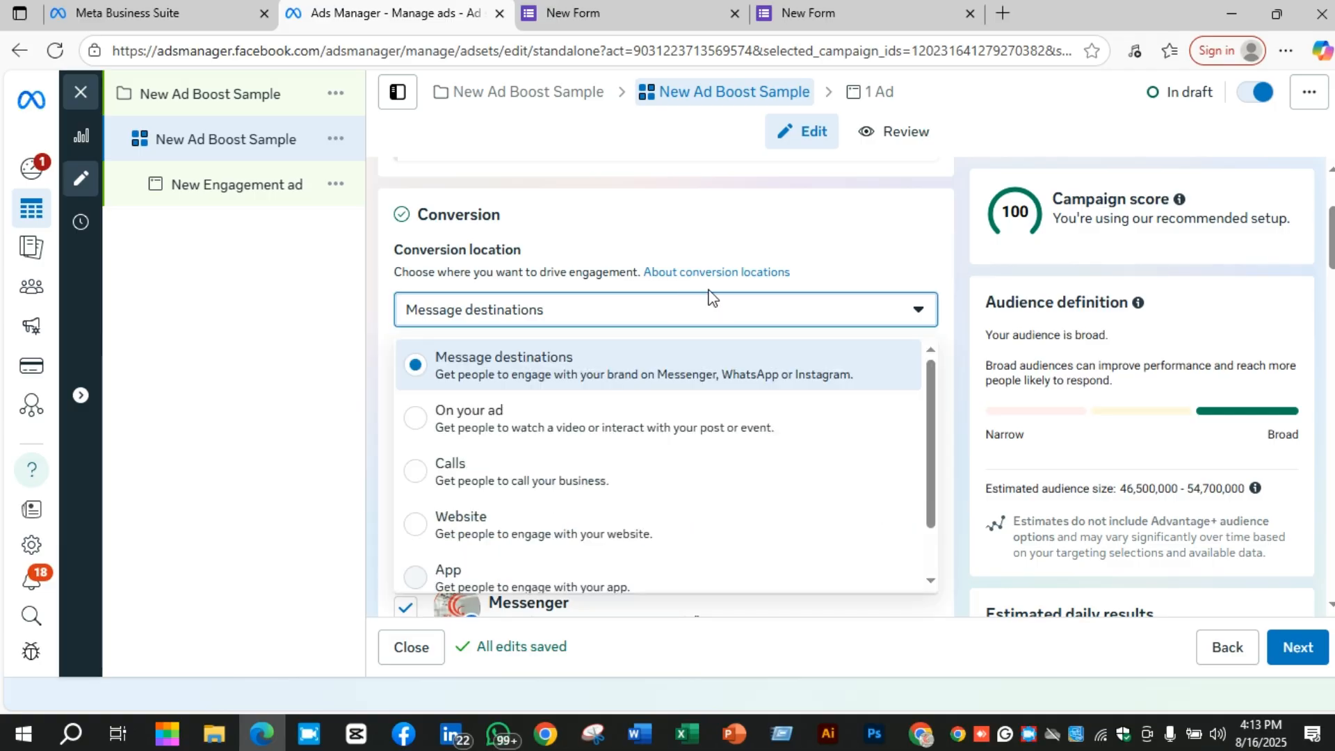
{"action": "scroll", "coordinate": [709, 424], "scroll_direction": "down", "scroll_amount": 1}
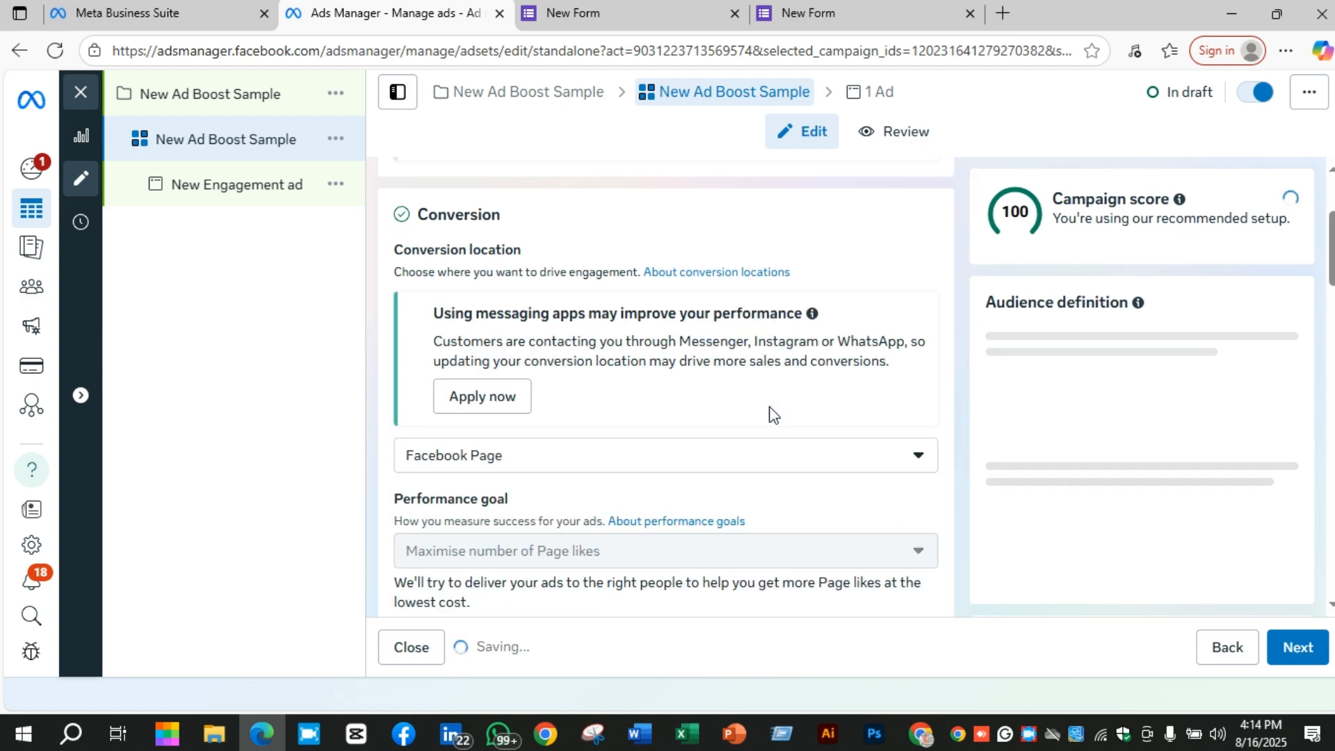
Step: Look through the Facebook Pages available to promote, expanding several business groups, and close the list without choosing a different Page
{"action": "scroll", "coordinate": [808, 453], "scroll_direction": "down", "scroll_amount": 4}
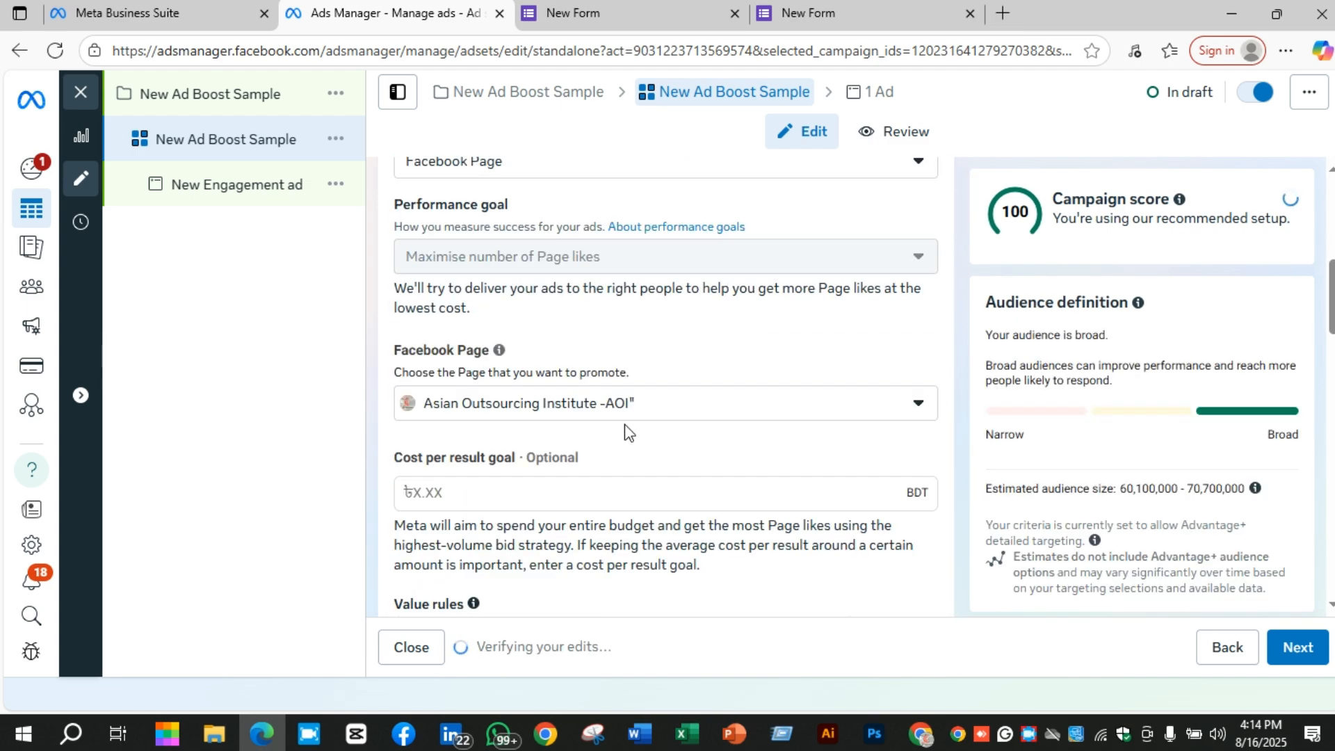
{"action": "left_click", "coordinate": [757, 415]}
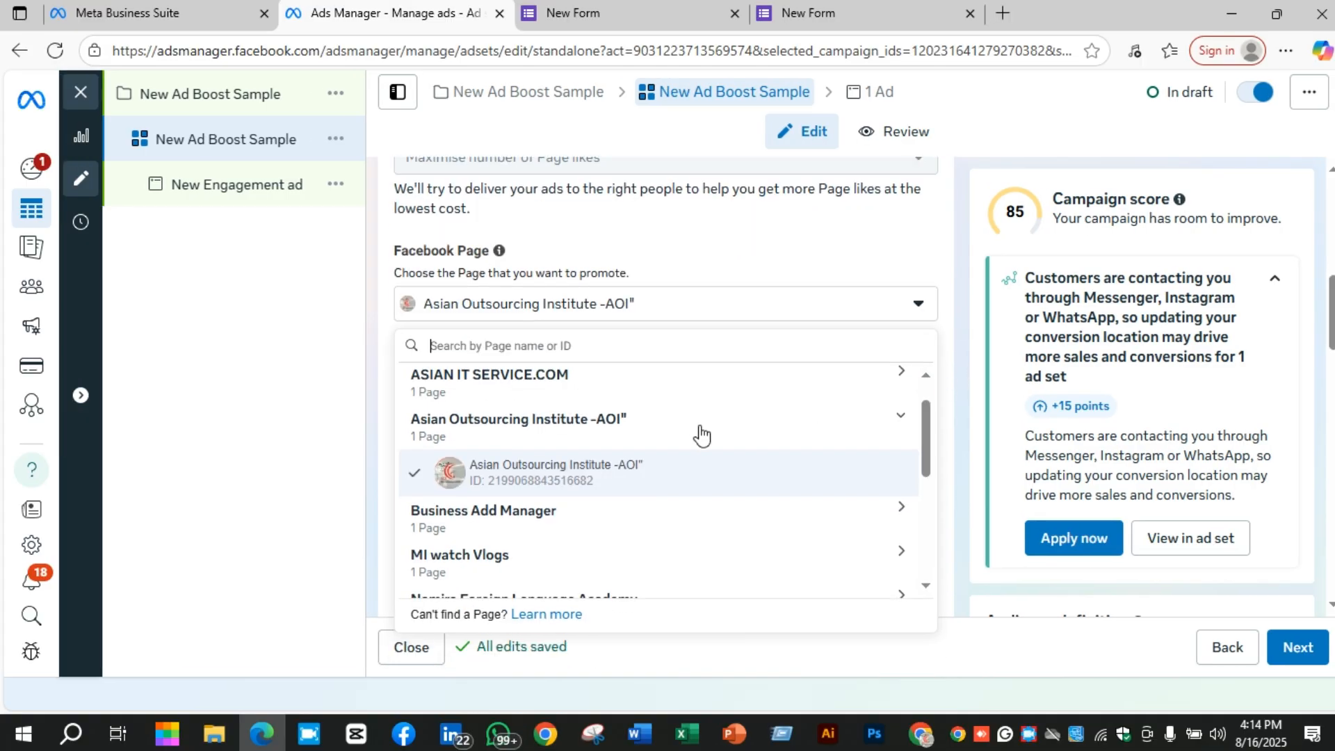
{"action": "scroll", "coordinate": [699, 431], "scroll_direction": "up", "scroll_amount": 1}
{"action": "scroll", "coordinate": [701, 432], "scroll_direction": "down", "scroll_amount": 5}
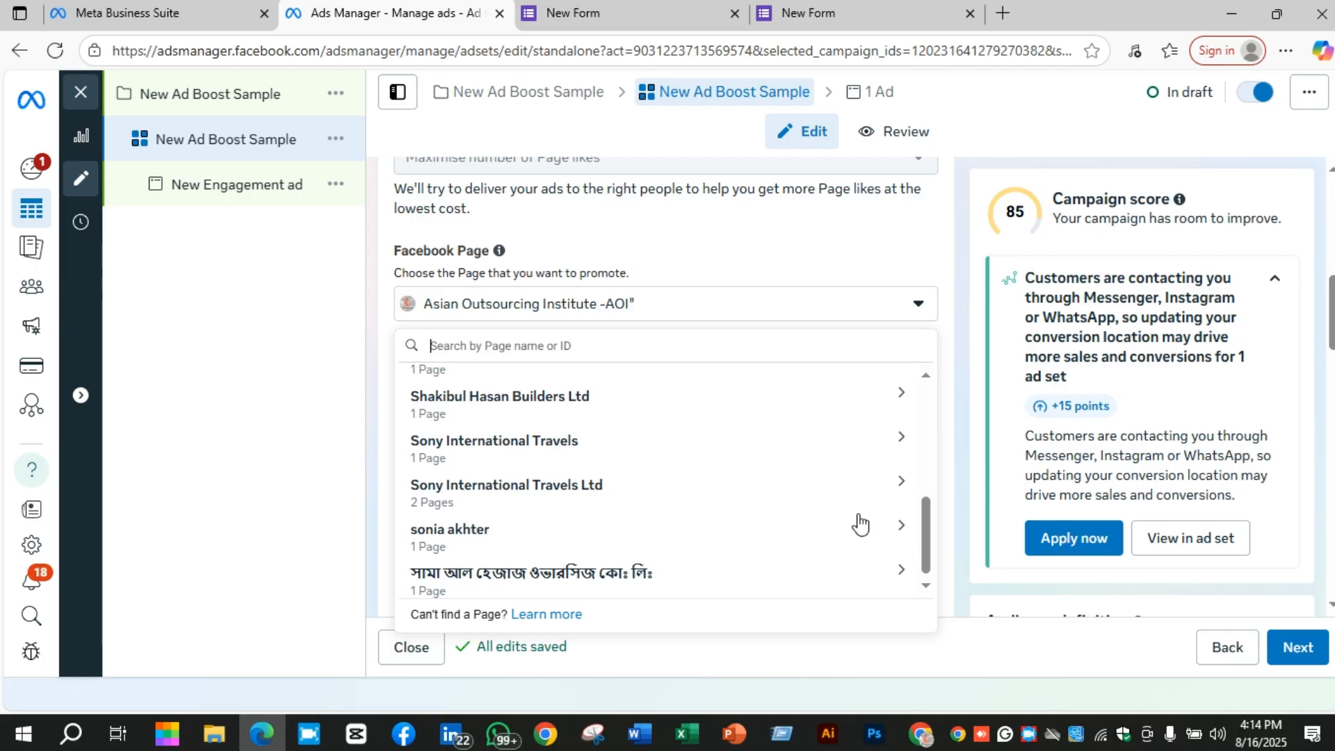
{"action": "scroll", "coordinate": [858, 524], "scroll_direction": "up", "scroll_amount": 5}
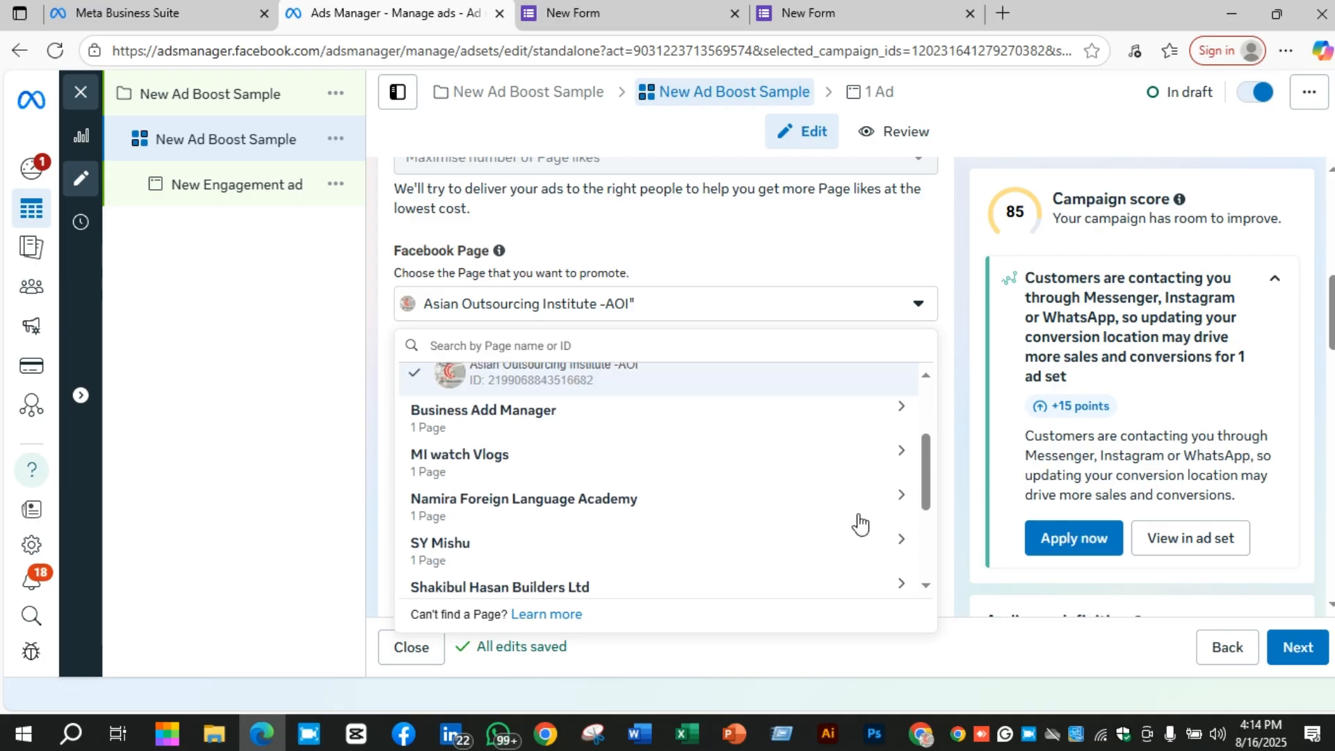
{"action": "left_click", "coordinate": [891, 421]}
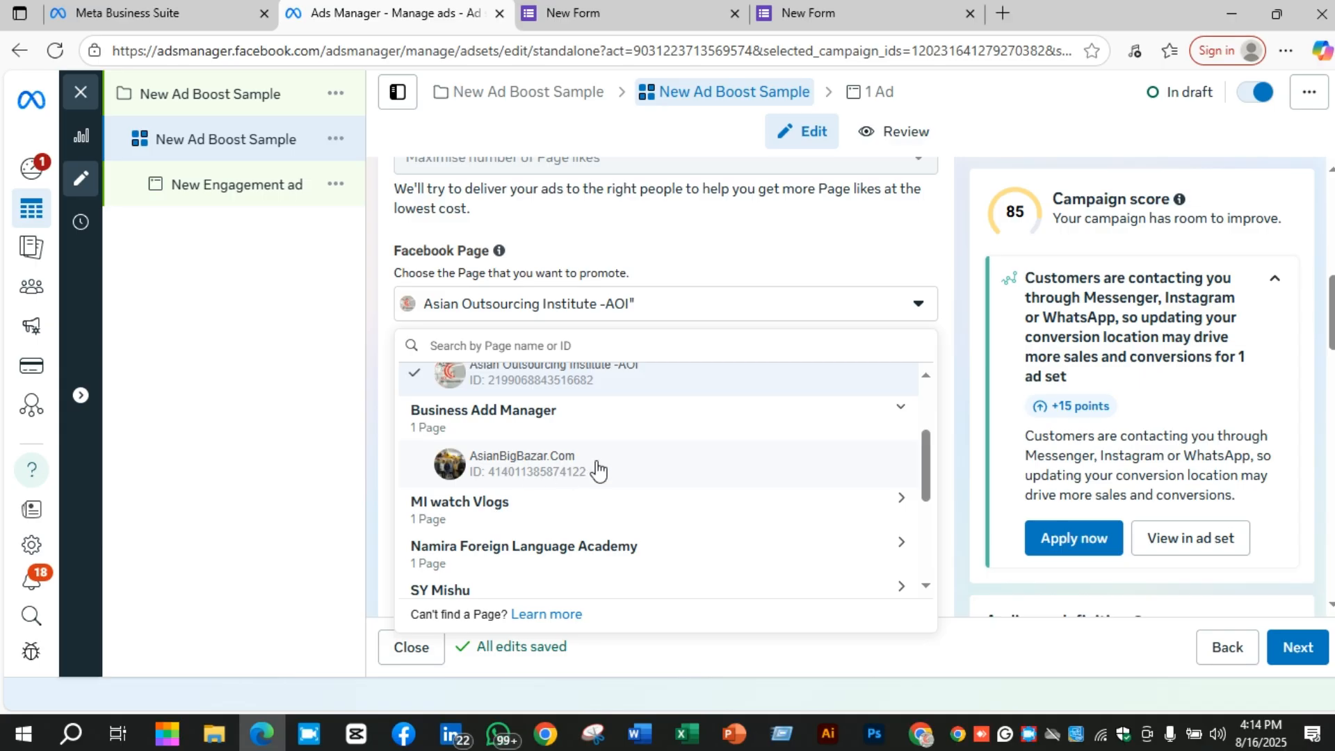
{"action": "scroll", "coordinate": [625, 466], "scroll_direction": "down", "scroll_amount": 1}
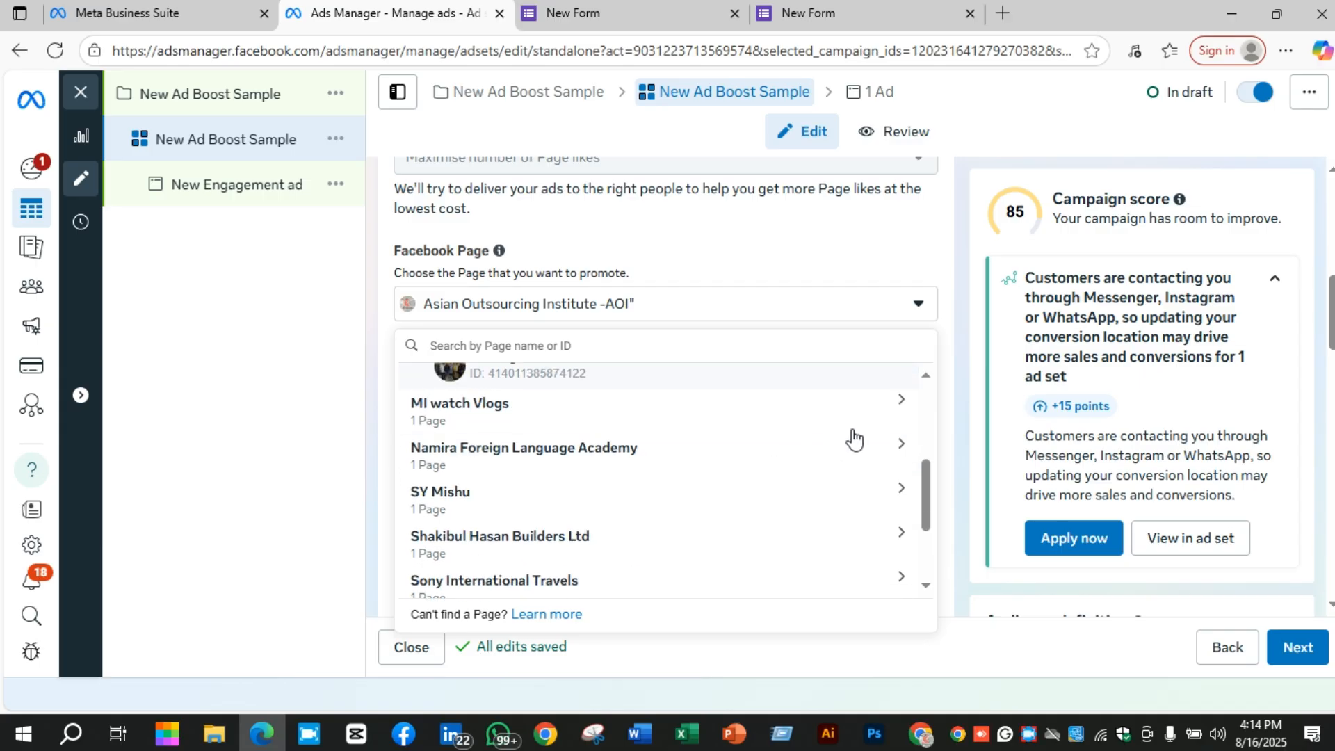
{"action": "left_click", "coordinate": [895, 451]}
{"action": "scroll", "coordinate": [737, 501], "scroll_direction": "down", "scroll_amount": 2}
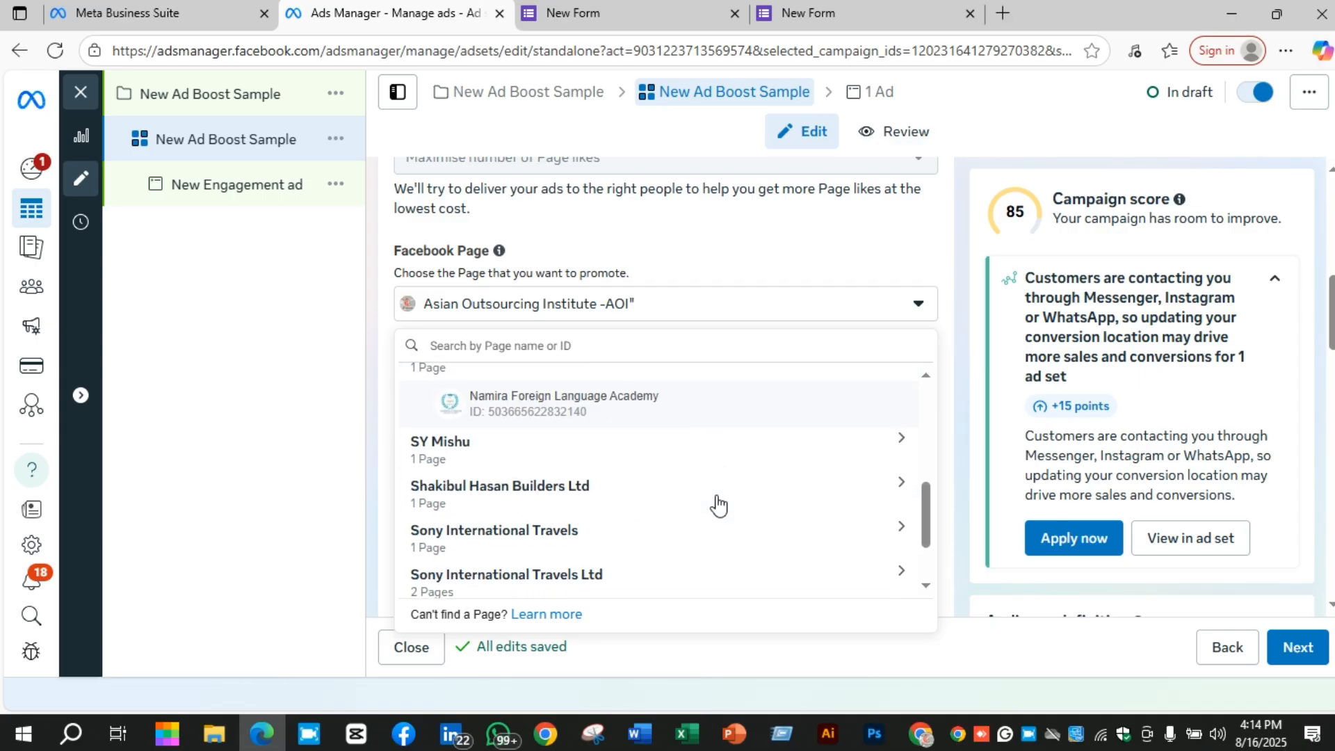
{"action": "left_click", "coordinate": [898, 443]}
{"action": "scroll", "coordinate": [849, 473], "scroll_direction": "down", "scroll_amount": 2}
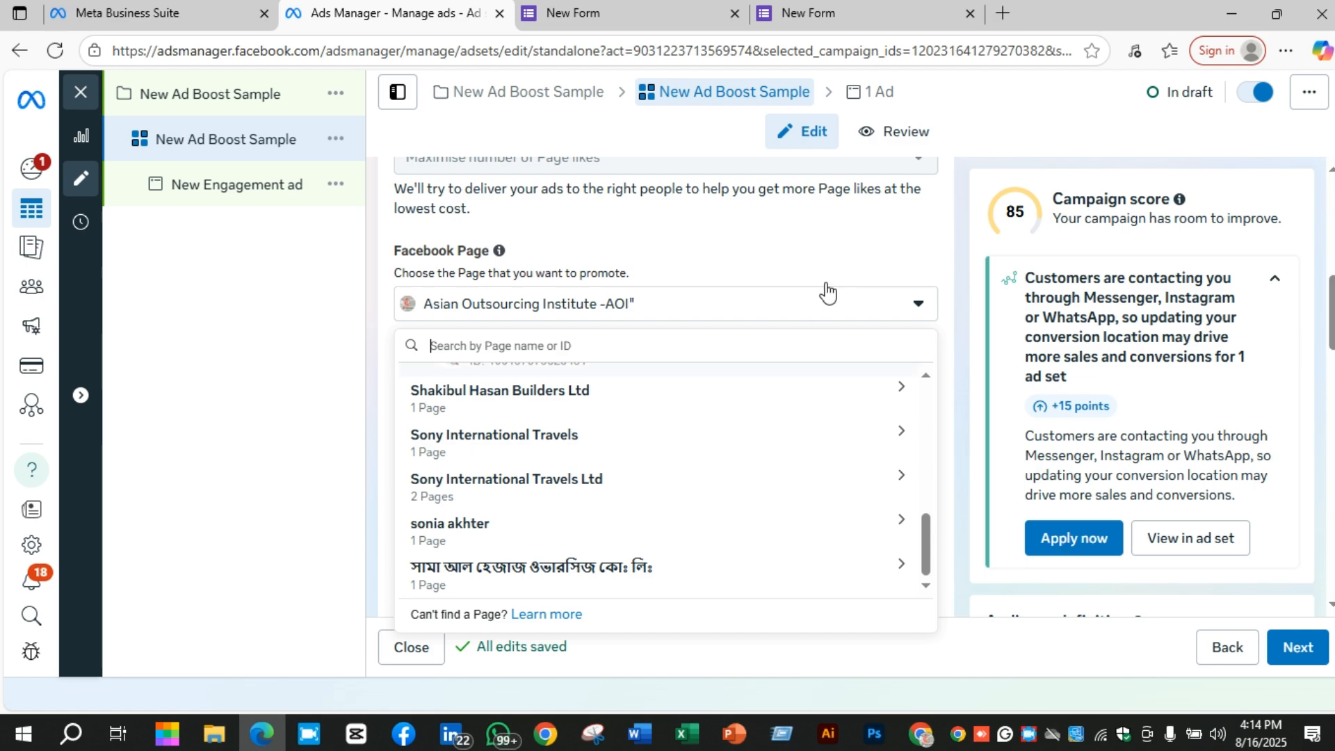
{"action": "left_click", "coordinate": [849, 241]}
Step: Examine the optional cost per result goal and value rules, and expand the additional conversion options
{"action": "scroll", "coordinate": [759, 402], "scroll_direction": "down", "scroll_amount": 1}
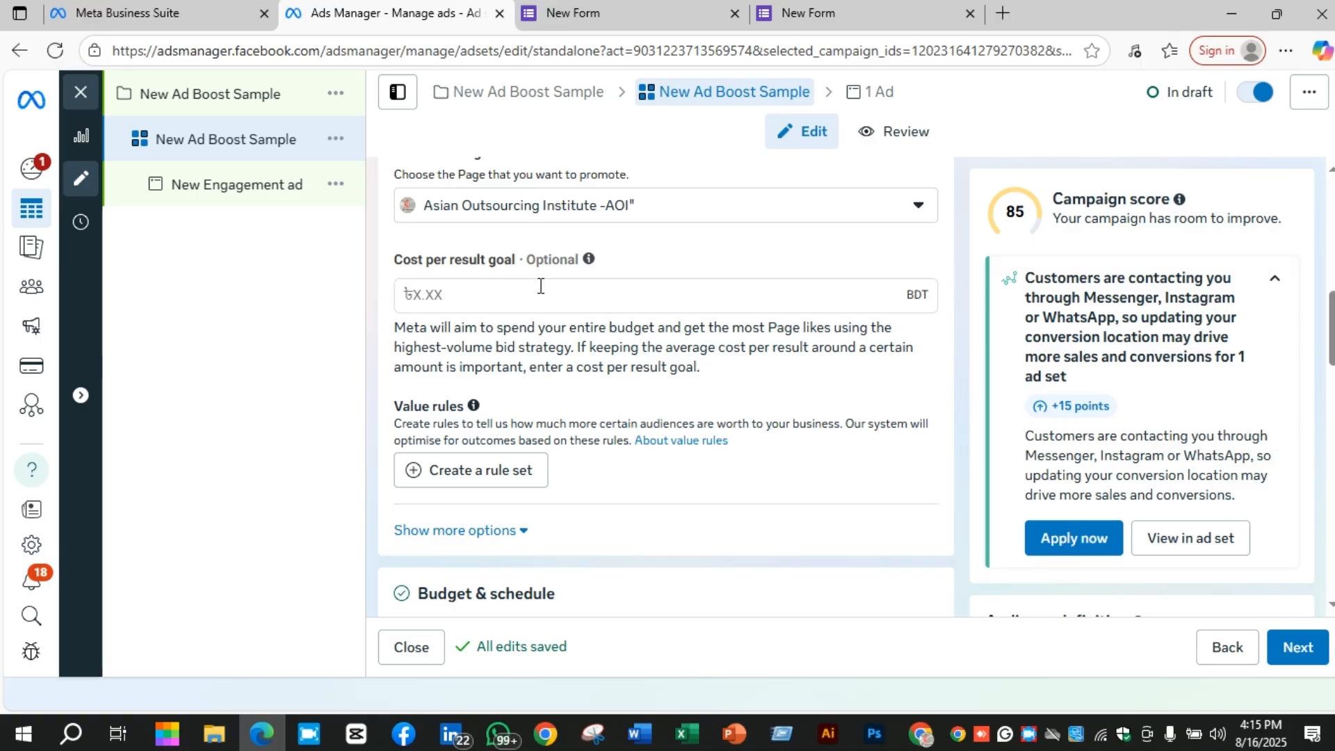
{"action": "scroll", "coordinate": [630, 304], "scroll_direction": "down", "scroll_amount": 1}
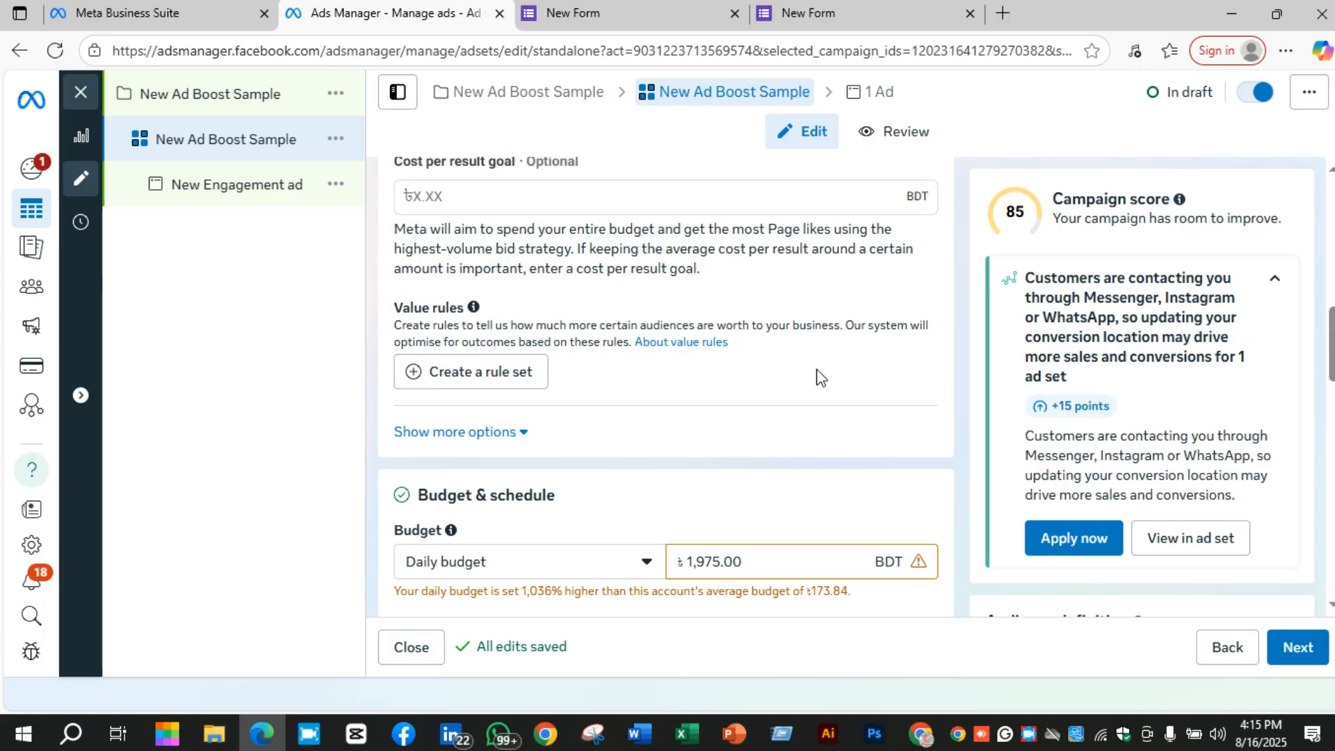
{"action": "scroll", "coordinate": [869, 319], "scroll_direction": "down", "scroll_amount": 2}
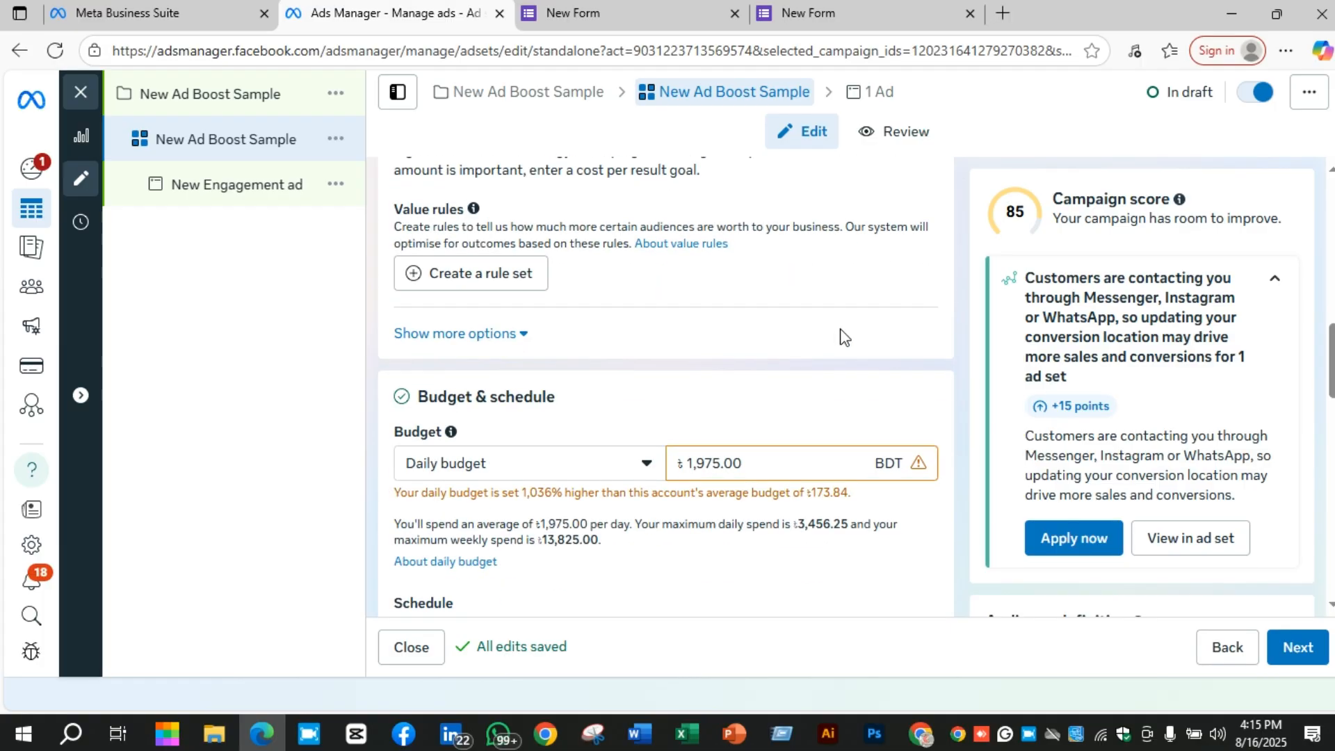
{"action": "scroll", "coordinate": [837, 306], "scroll_direction": "down", "scroll_amount": 1}
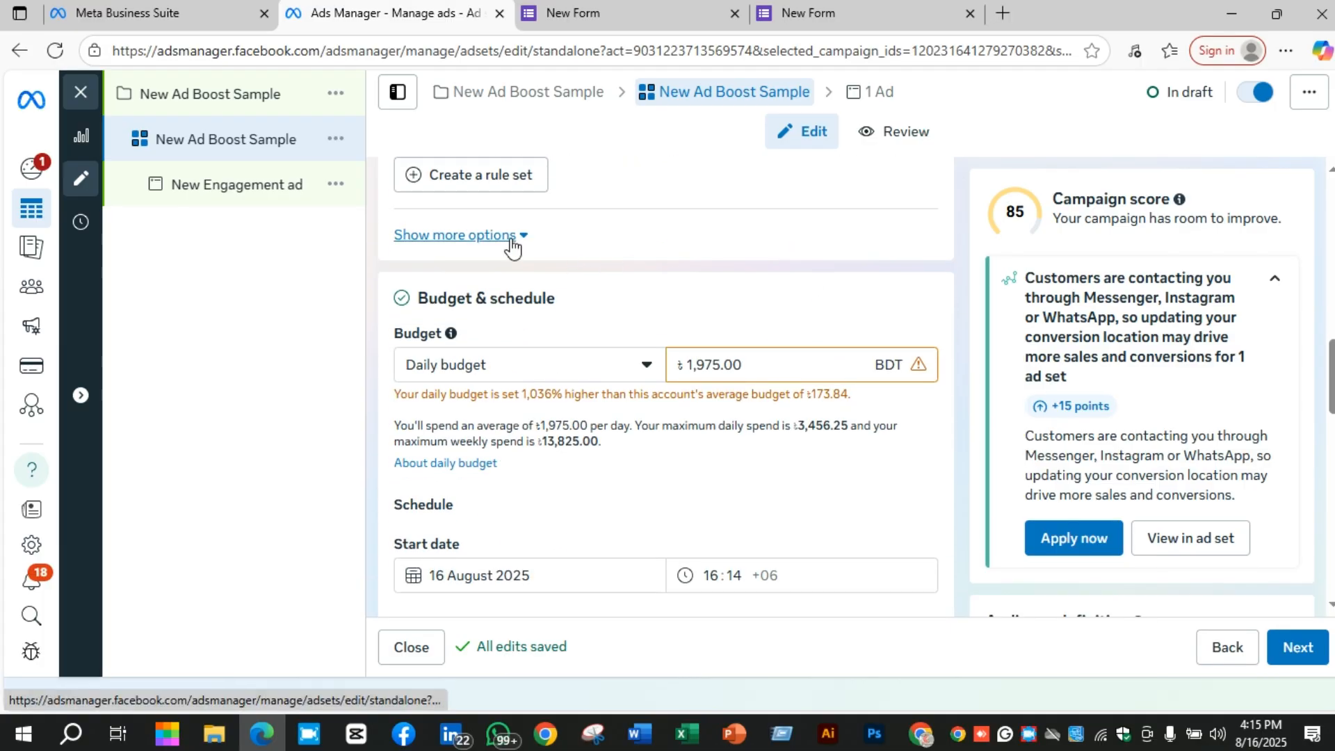
{"action": "left_click", "coordinate": [514, 237]}
Step: Set the ad set's daily budget to 122 BDT
{"action": "scroll", "coordinate": [681, 320], "scroll_direction": "down", "scroll_amount": 3}
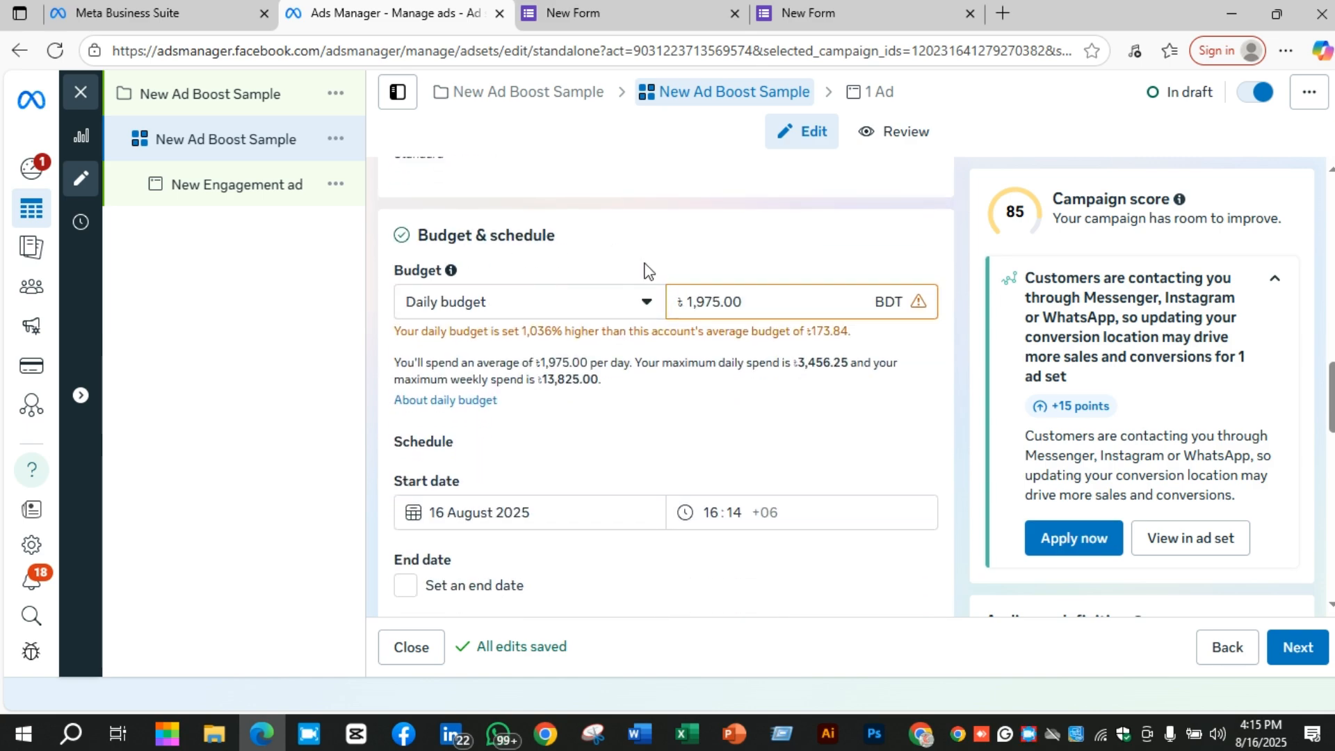
{"action": "left_click", "coordinate": [754, 299]}
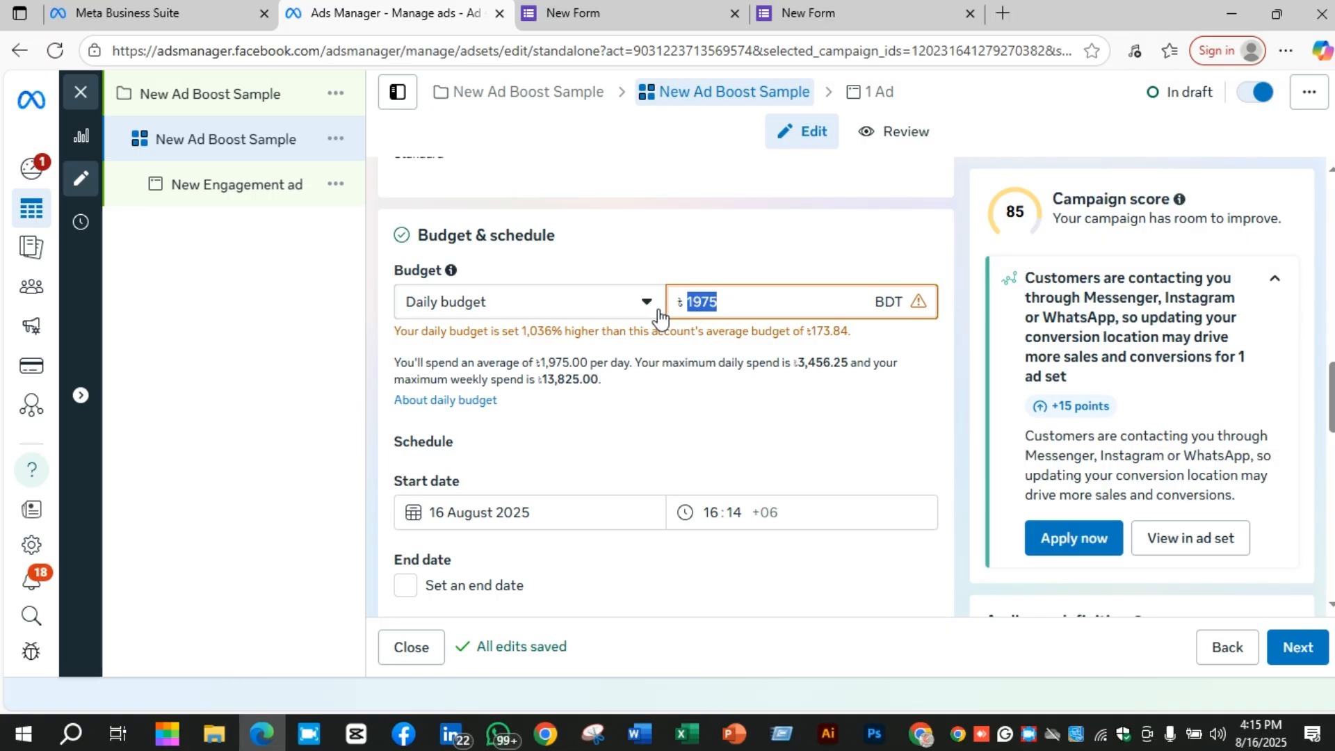
{"action": "type", "text": "122"}
{"action": "left_click", "coordinate": [773, 249]}
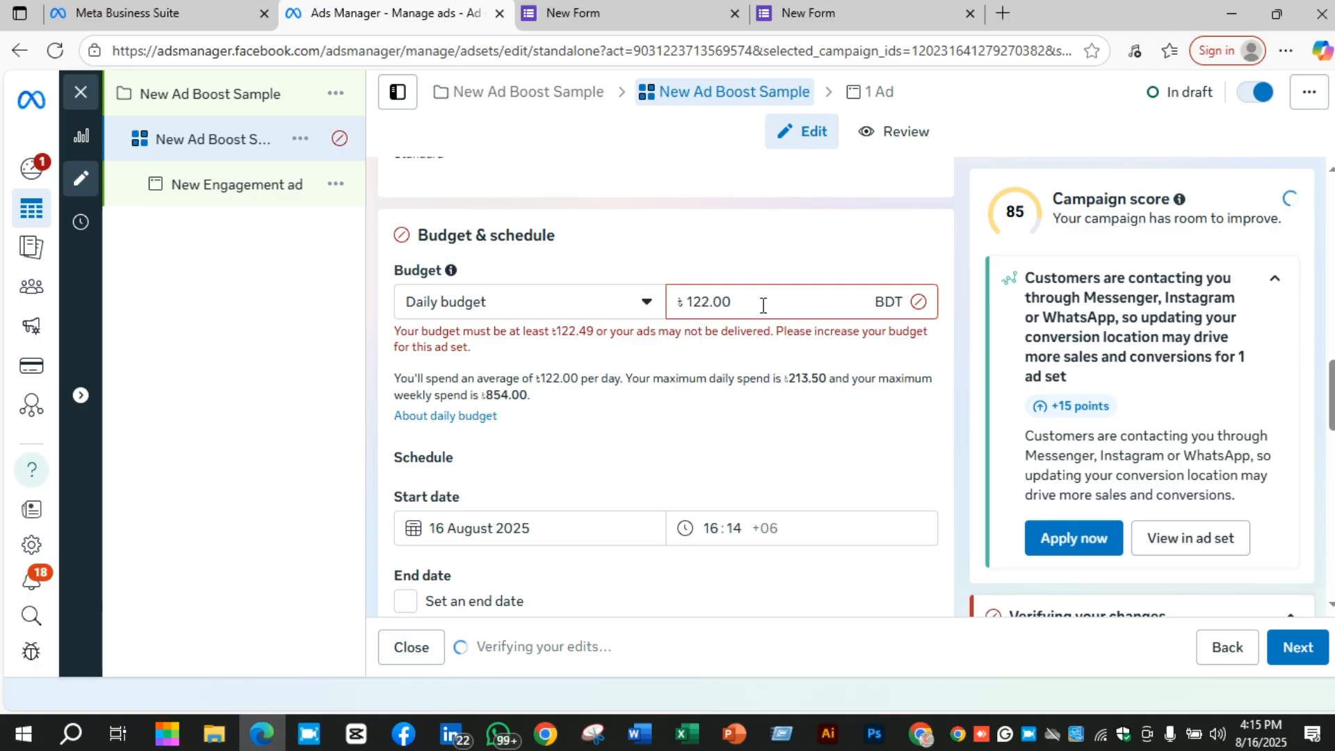
Step: Correct the ad set's daily budget to 125 BDT
{"action": "left_click_drag", "start_coordinate": [762, 304], "coordinate": [733, 299]}
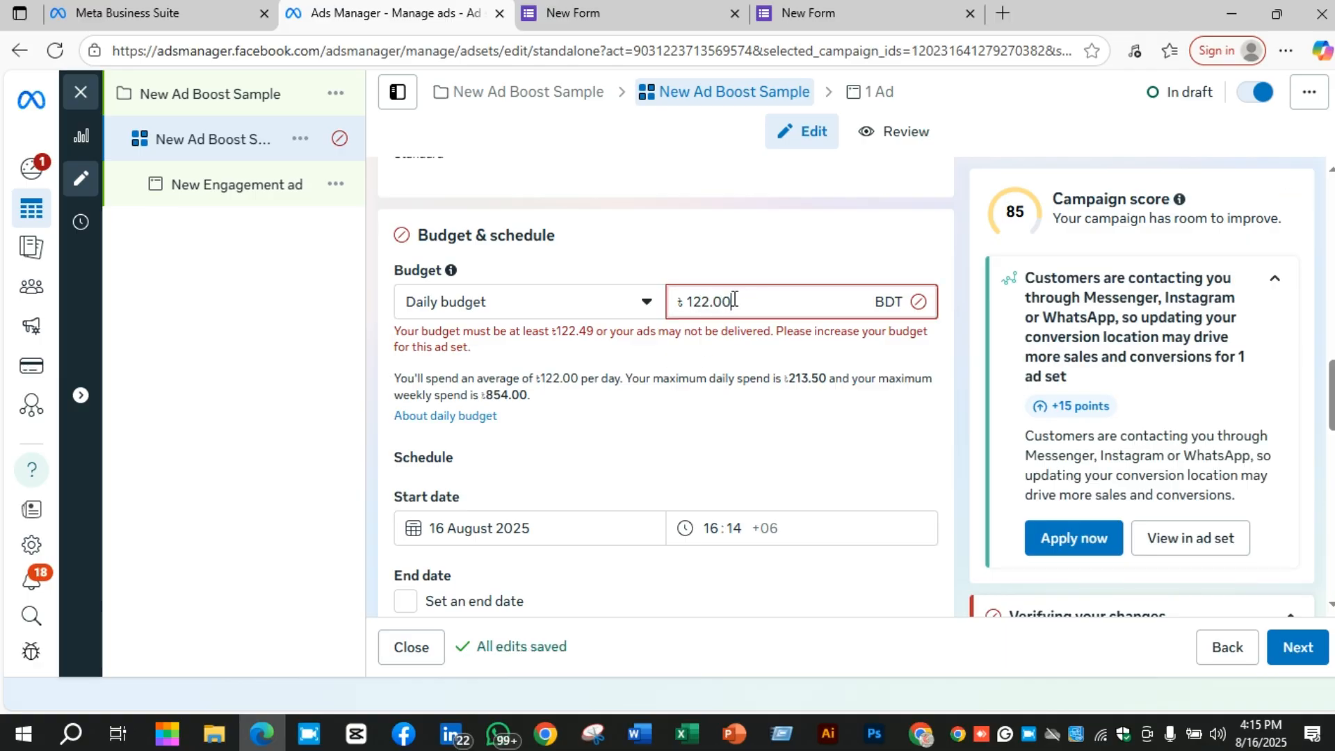
{"action": "key", "text": "Left"}
{"action": "key", "text": "Left"}
{"action": "key", "text": "Left"}
{"action": "key", "text": "Left"}
{"action": "key", "text": "BackSpace"}
{"action": "type", "text": "5"}
{"action": "left_click", "coordinate": [780, 359]}
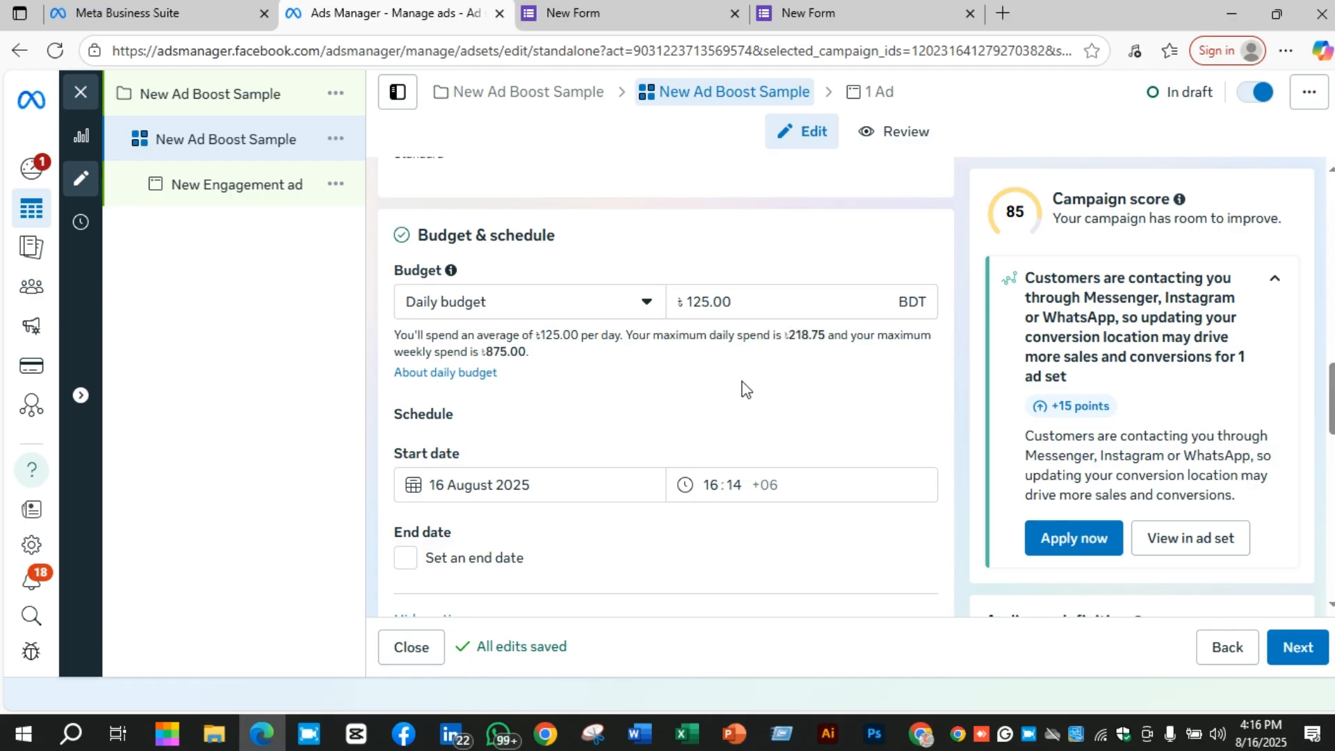
Step: Enable an end date for the ad set's schedule and set it to 16 September 2025
{"action": "scroll", "coordinate": [744, 388], "scroll_direction": "down", "scroll_amount": 3}
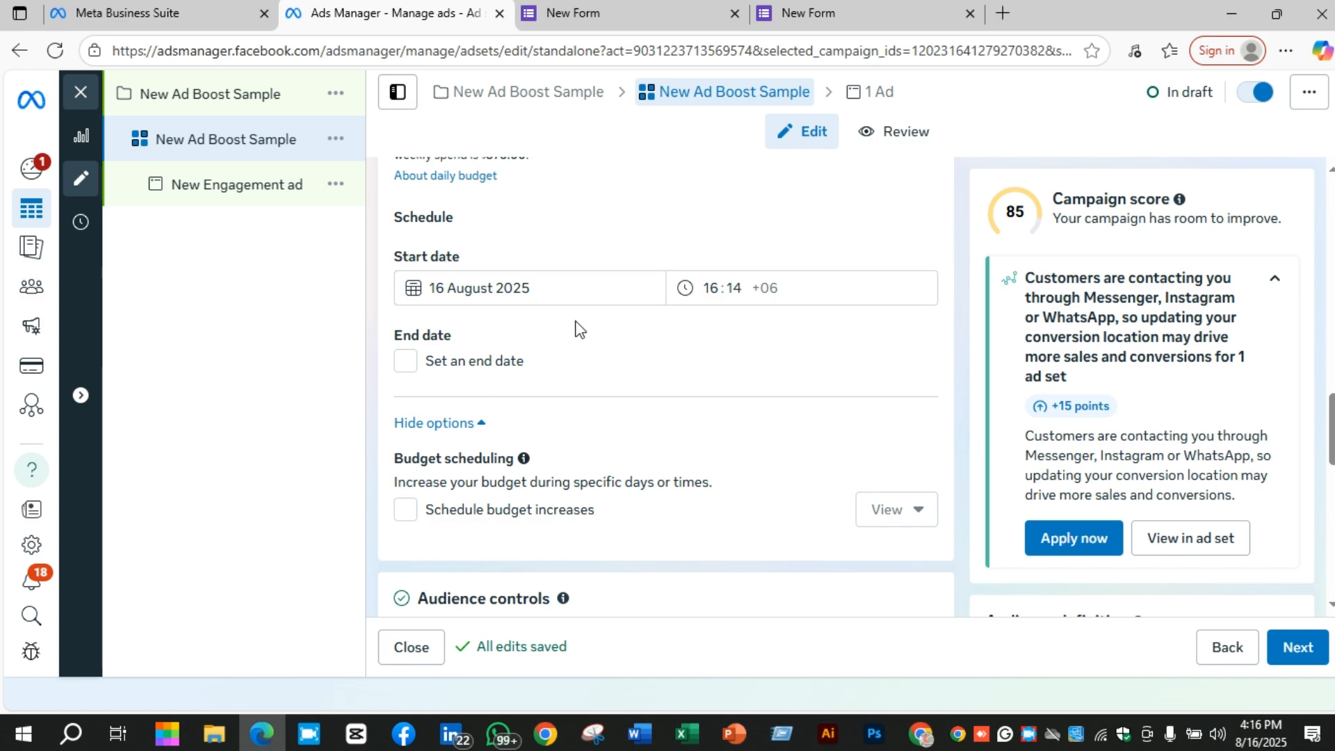
{"action": "left_click", "coordinate": [508, 365]}
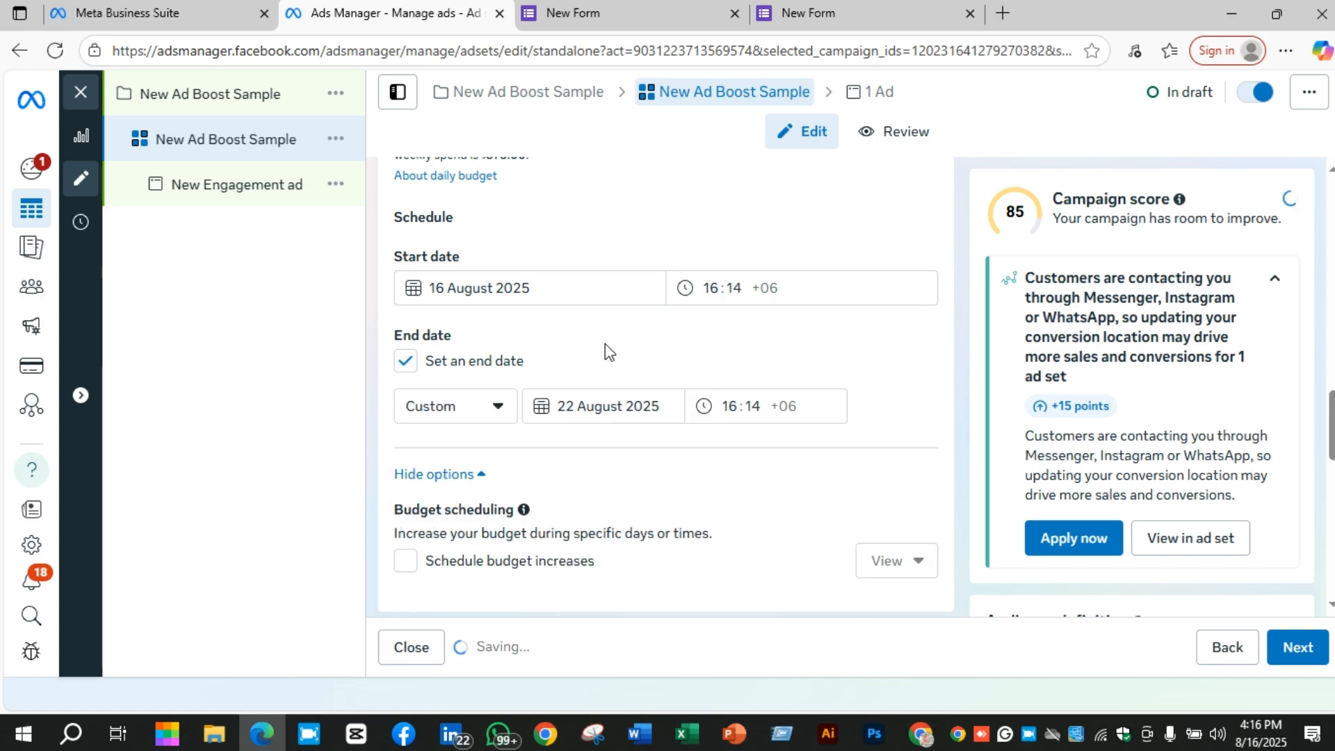
{"action": "left_click", "coordinate": [565, 407]}
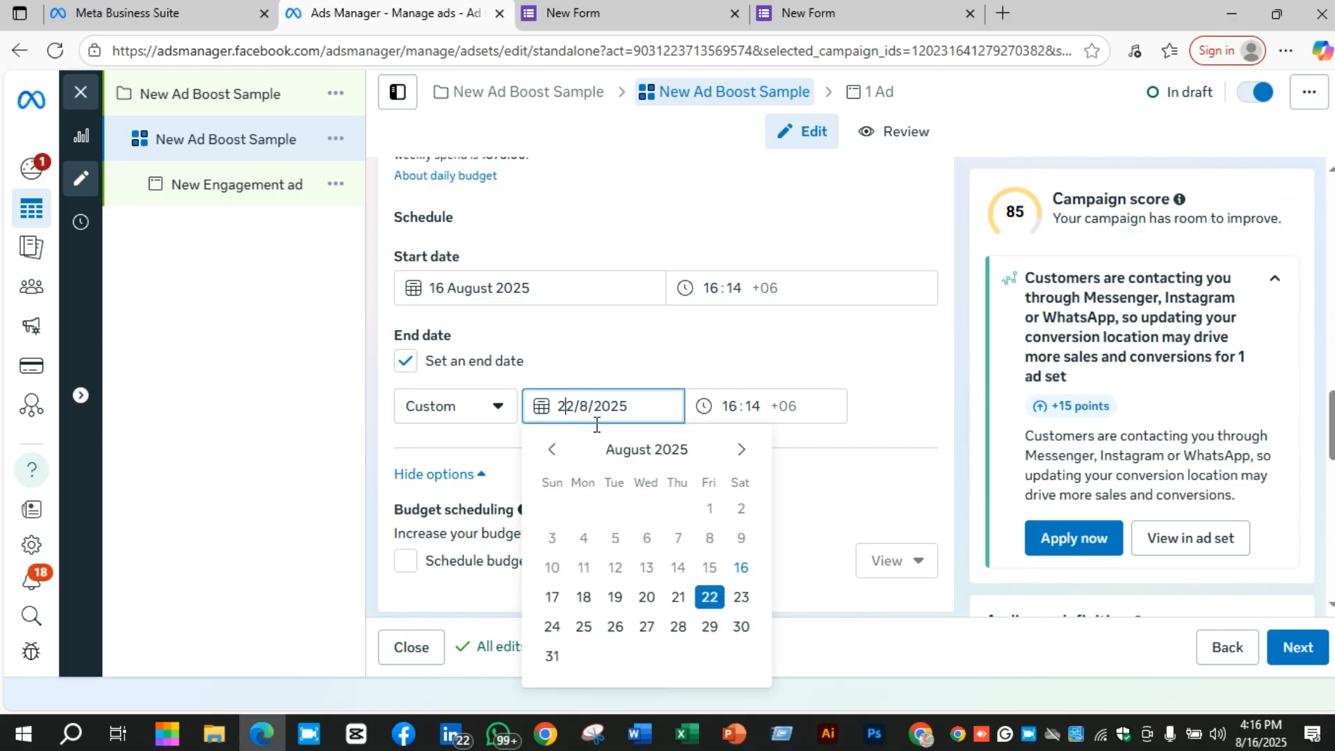
{"action": "left_click", "coordinate": [742, 458]}
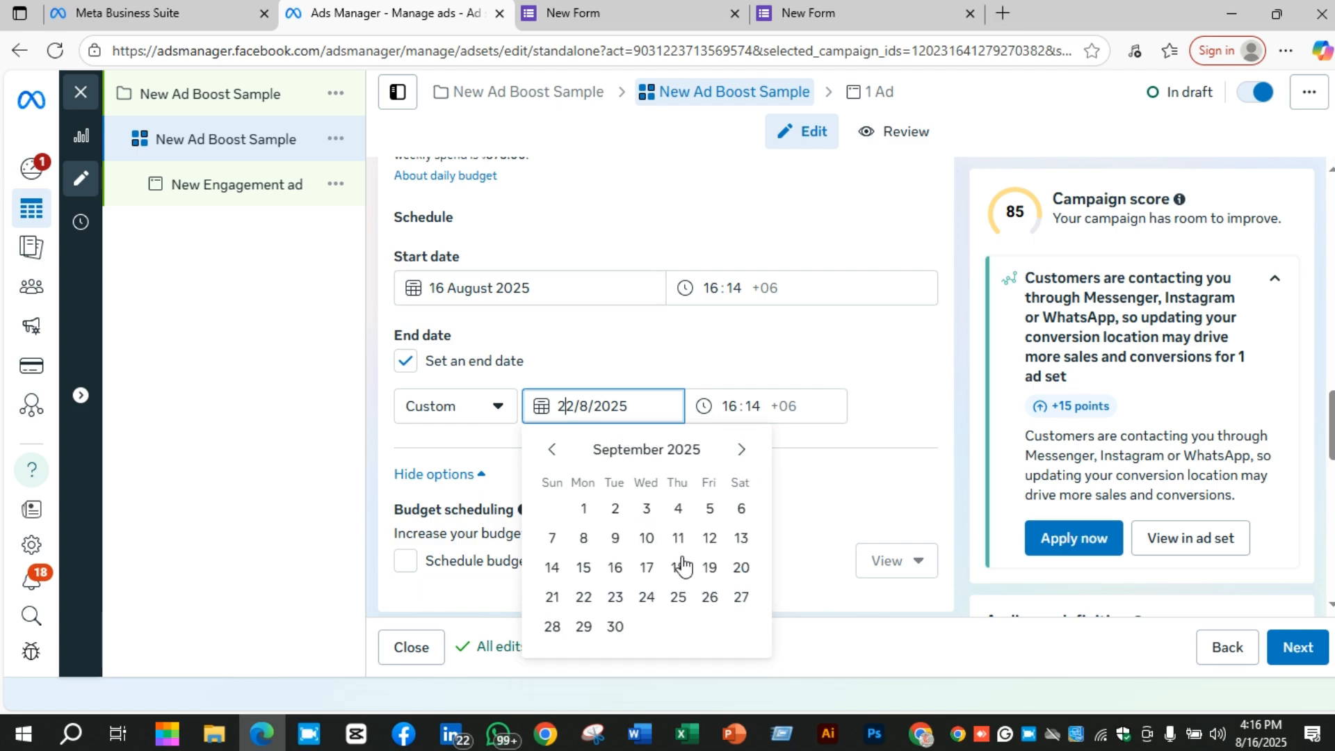
{"action": "left_click", "coordinate": [614, 567]}
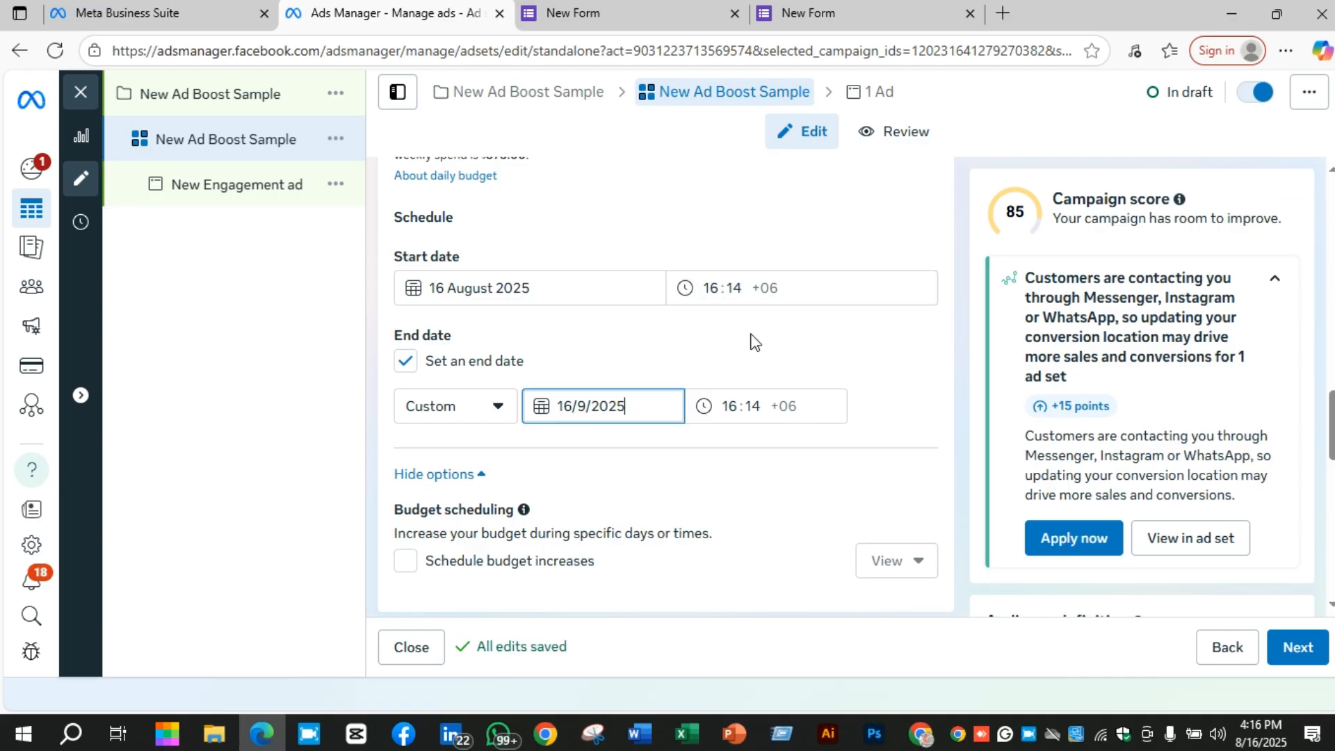
Step: Review the audience controls and look through the saved audiences and their targeting details, closing the list without choosing one
{"action": "scroll", "coordinate": [750, 334], "scroll_direction": "down", "scroll_amount": 3}
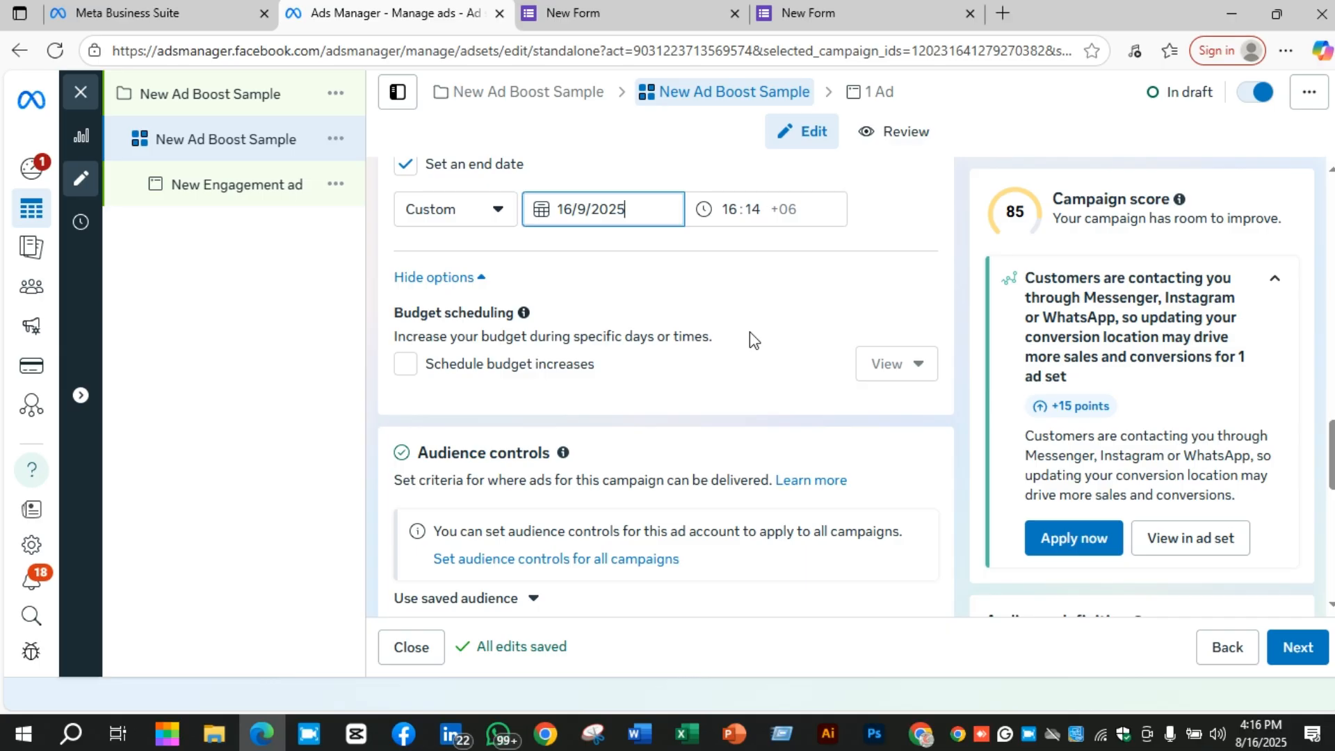
{"action": "scroll", "coordinate": [749, 332], "scroll_direction": "down", "scroll_amount": 1}
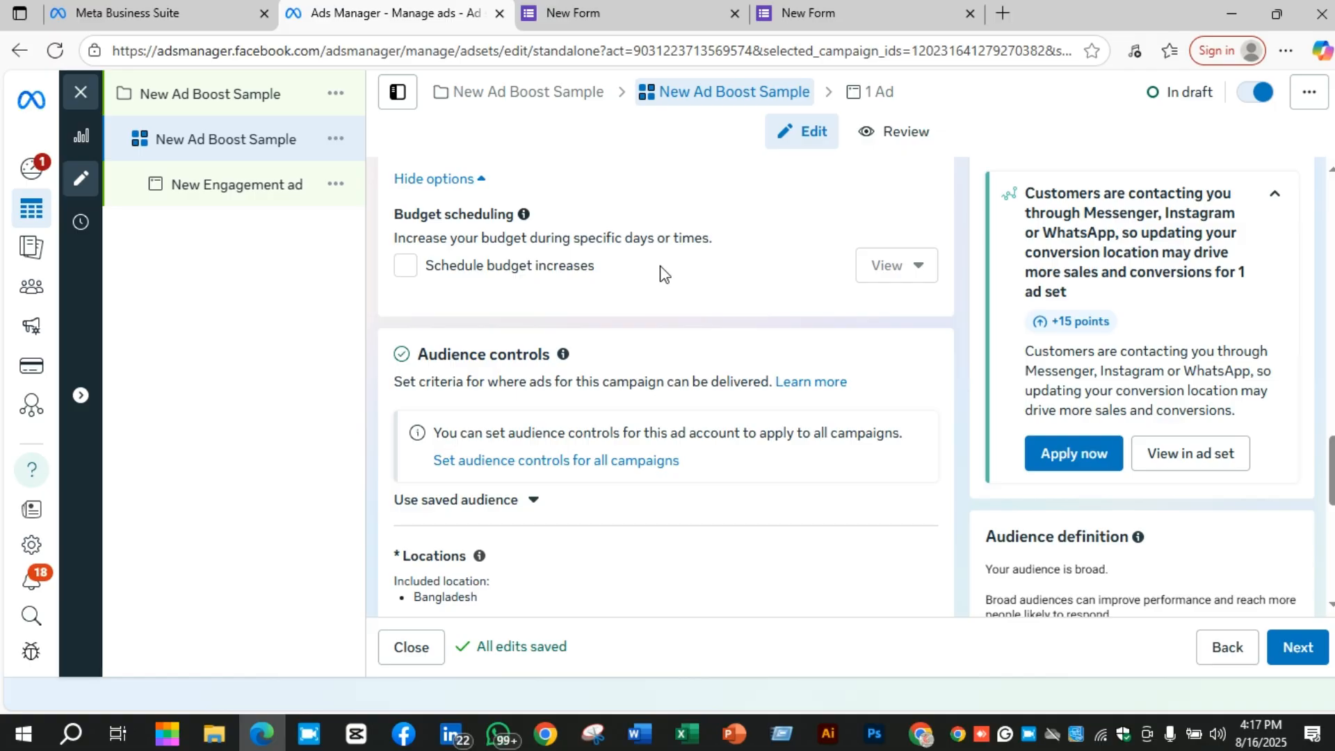
{"action": "scroll", "coordinate": [664, 273], "scroll_direction": "down", "scroll_amount": 2}
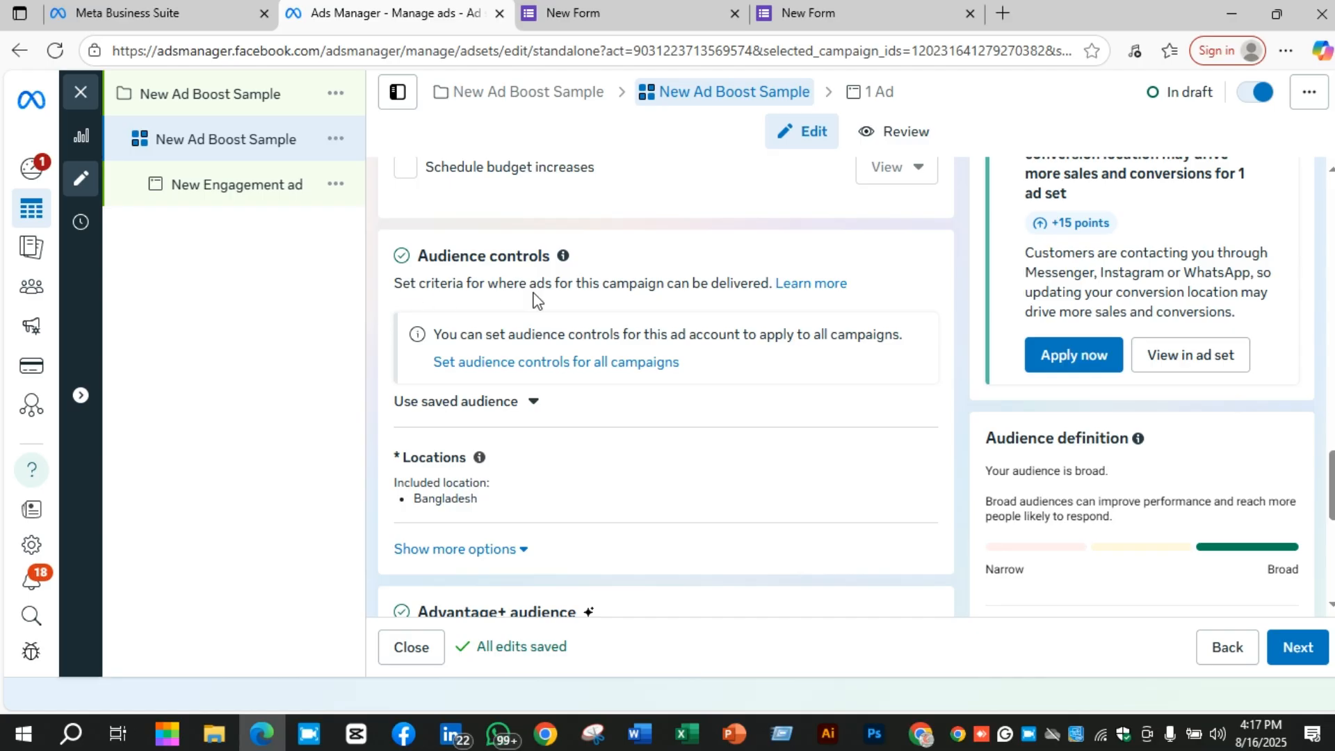
{"action": "scroll", "coordinate": [883, 322], "scroll_direction": "down", "scroll_amount": 2}
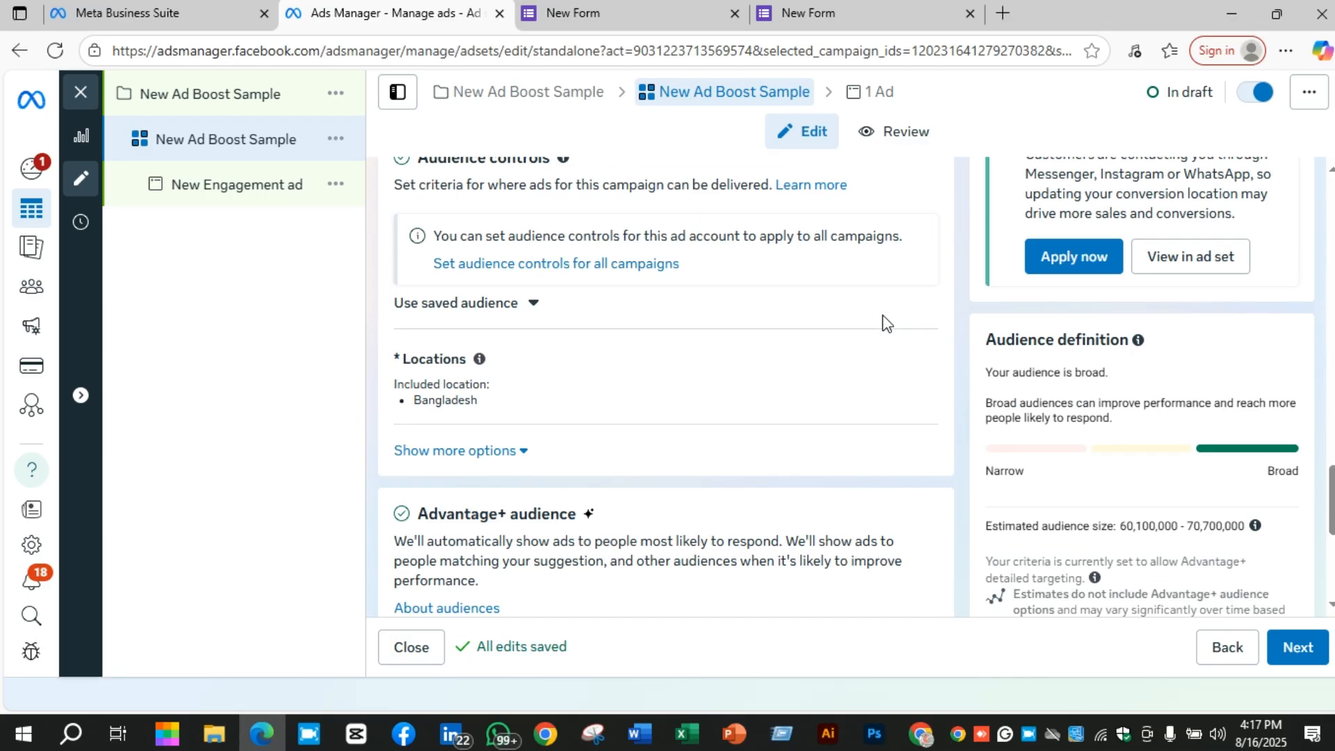
{"action": "scroll", "coordinate": [882, 314], "scroll_direction": "up", "scroll_amount": 2}
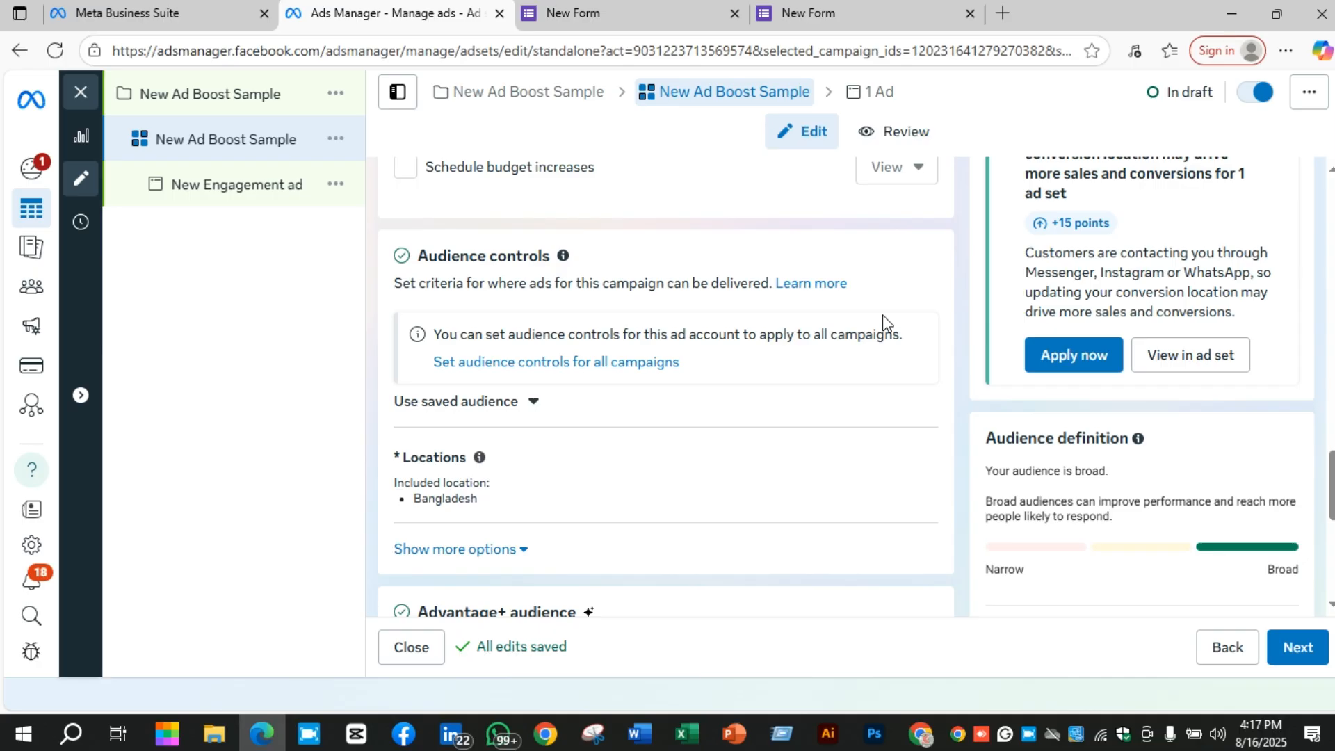
{"action": "scroll", "coordinate": [882, 314], "scroll_direction": "down", "scroll_amount": 2}
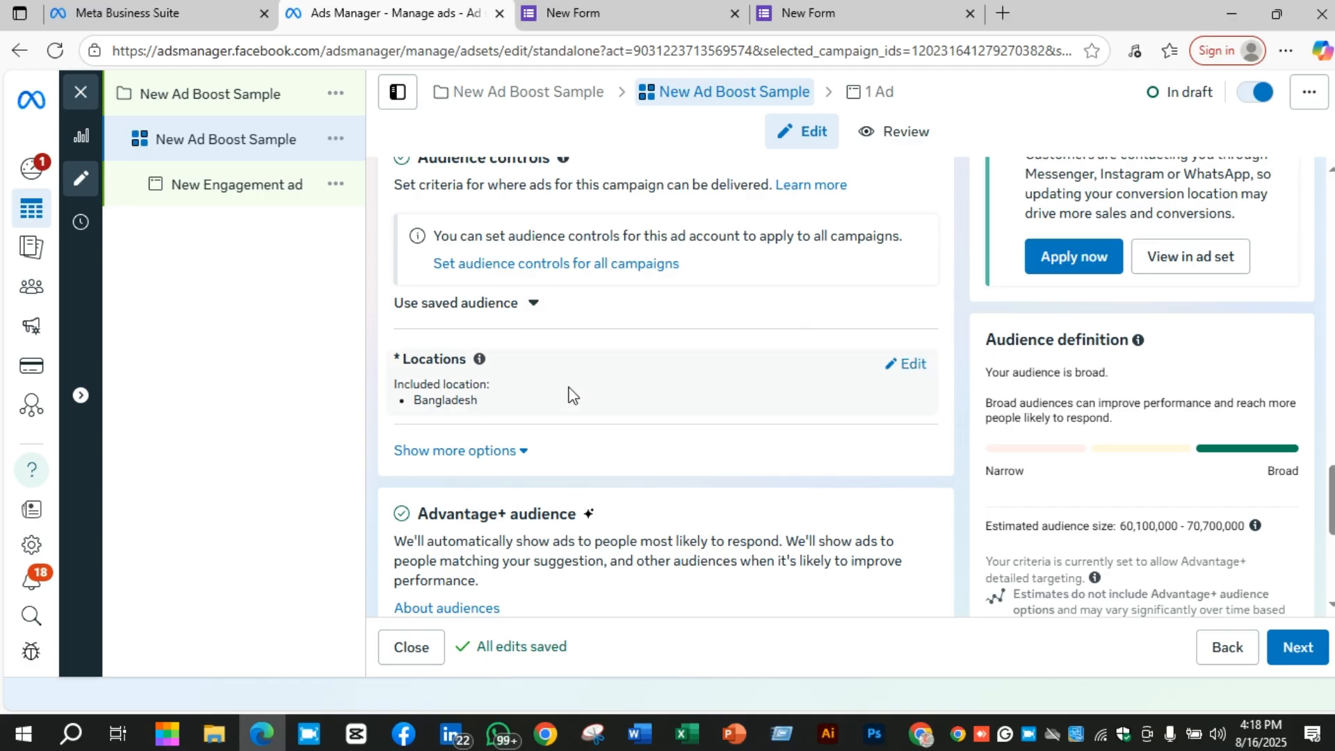
{"action": "left_click", "coordinate": [521, 308]}
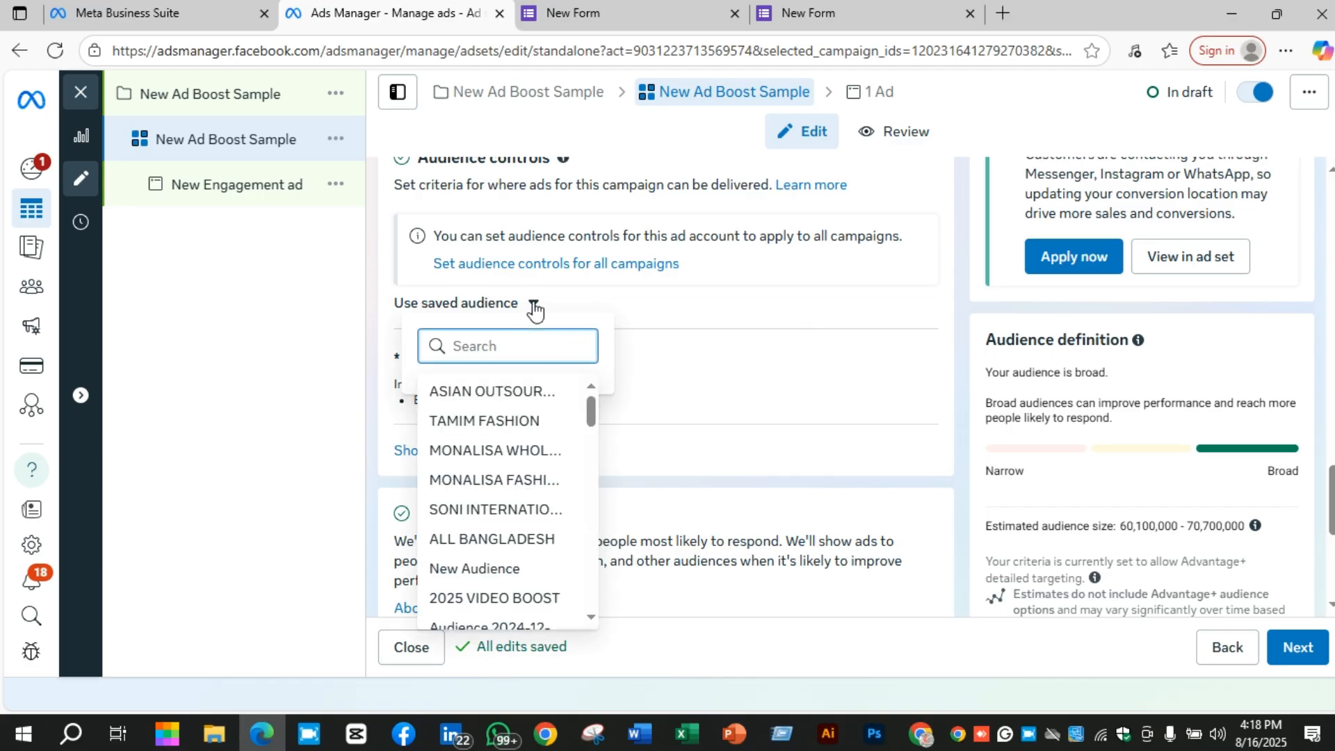
{"action": "scroll", "coordinate": [535, 487], "scroll_direction": "down", "scroll_amount": 3}
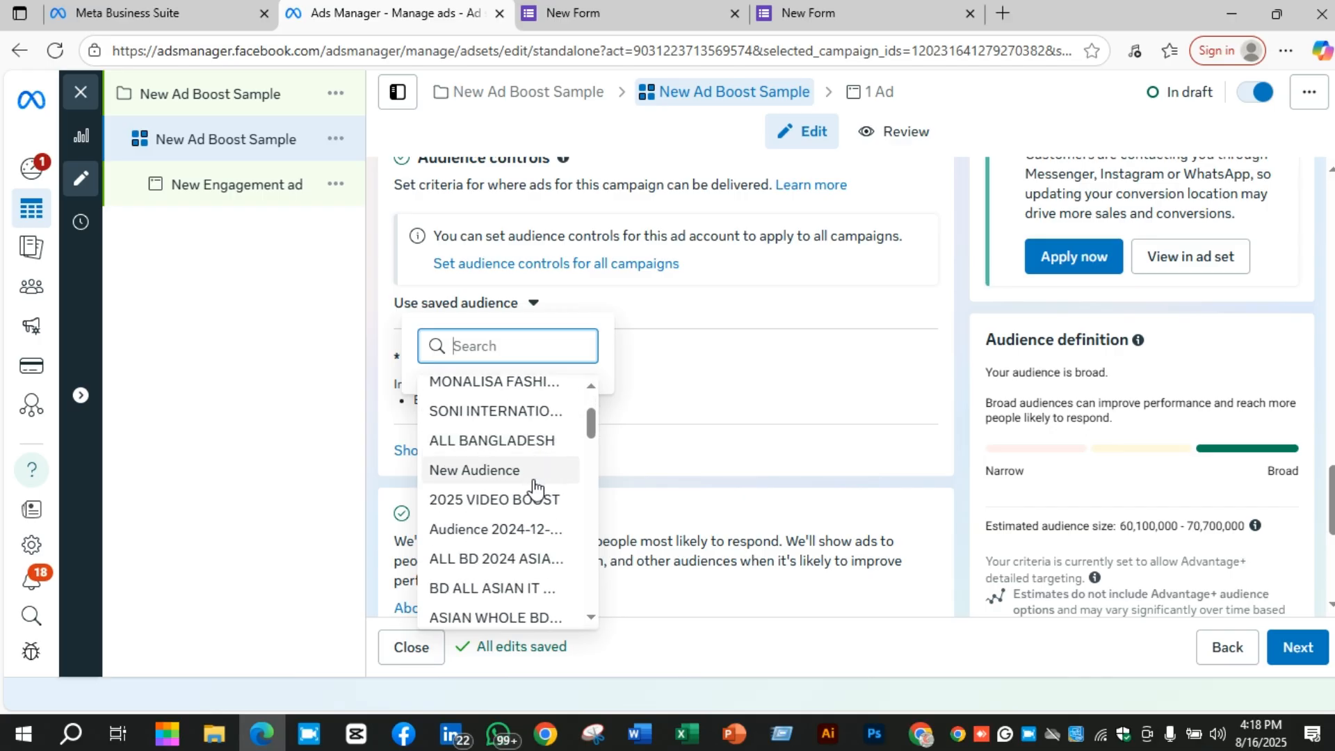
{"action": "scroll", "coordinate": [534, 489], "scroll_direction": "up", "scroll_amount": 3}
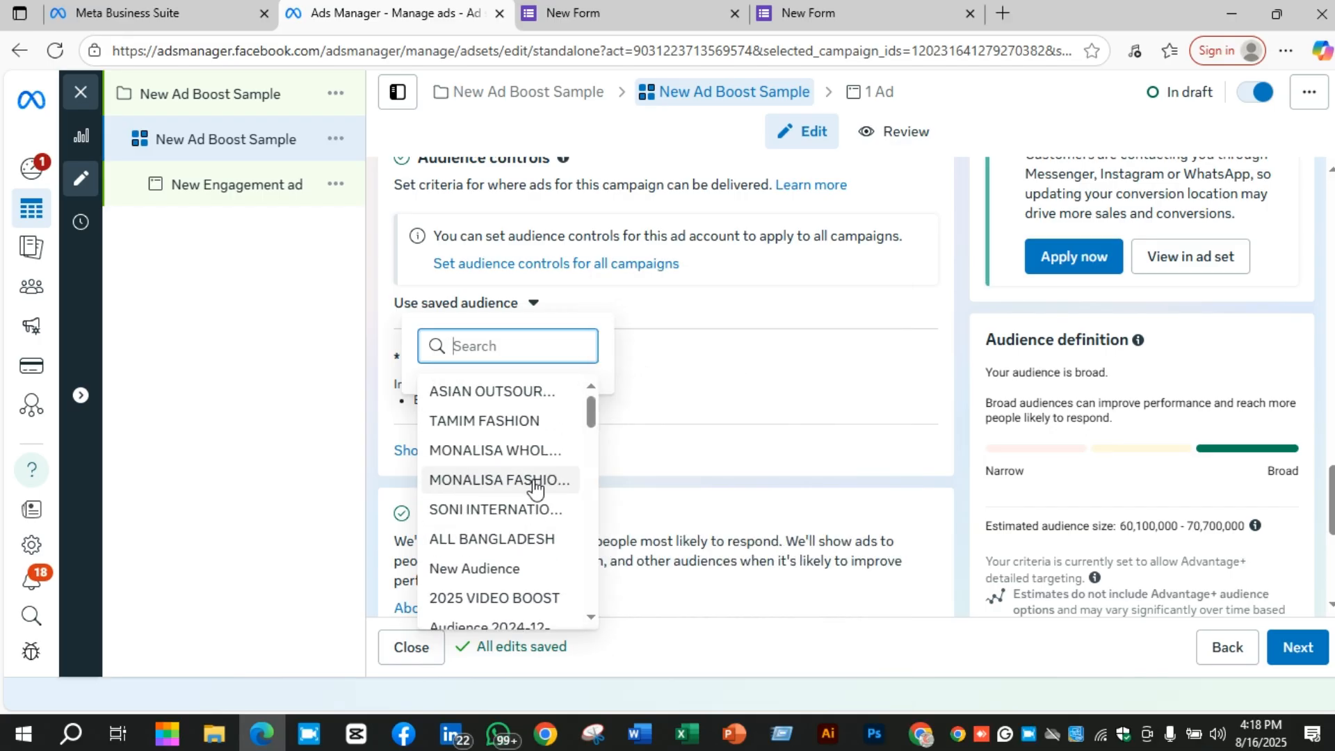
{"action": "mouse_move", "coordinate": [534, 488]}
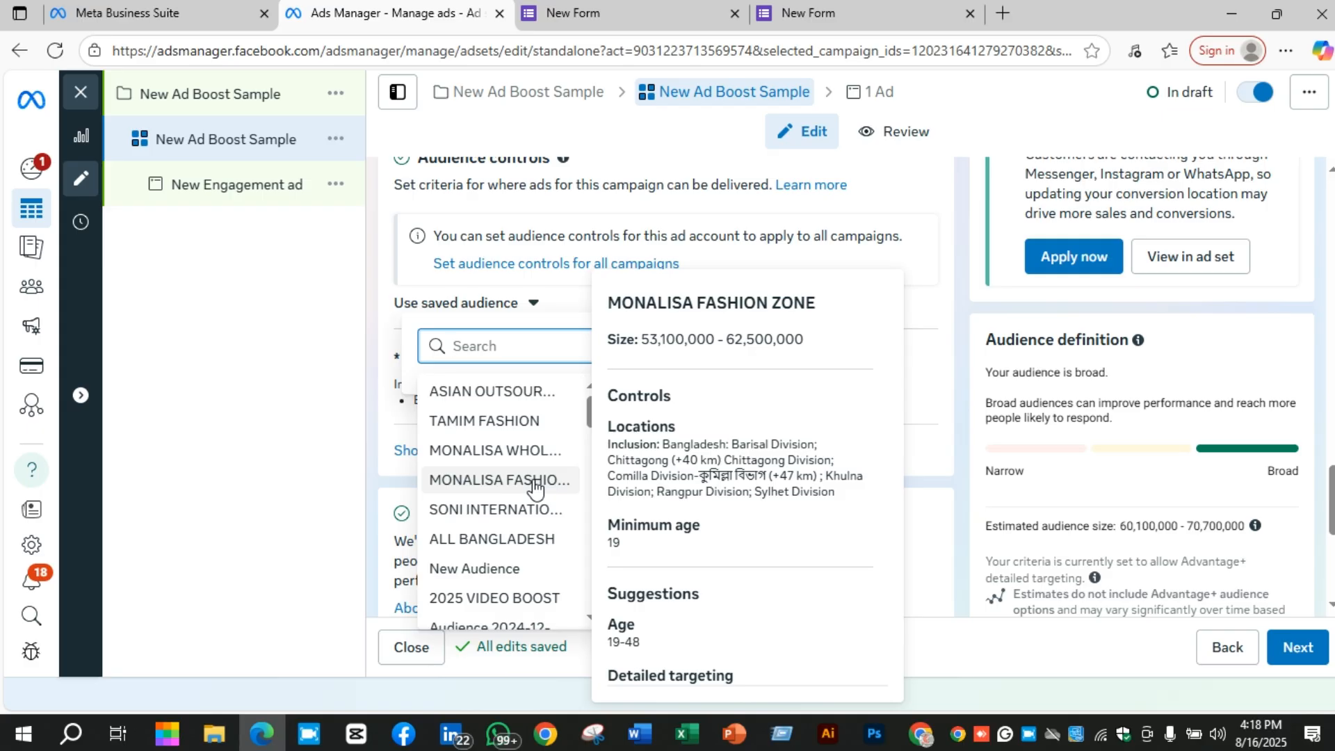
{"action": "scroll", "coordinate": [532, 486], "scroll_direction": "down", "scroll_amount": 2}
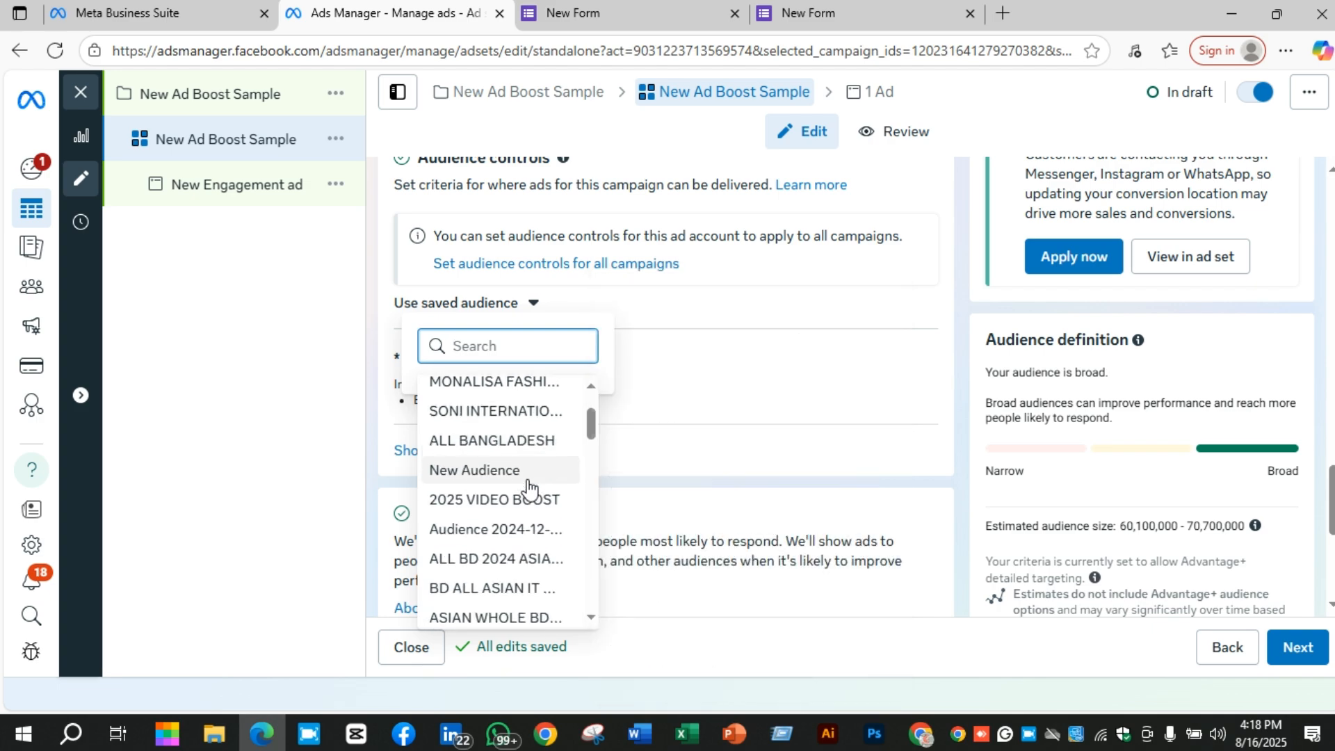
{"action": "scroll", "coordinate": [528, 487], "scroll_direction": "down", "scroll_amount": 1}
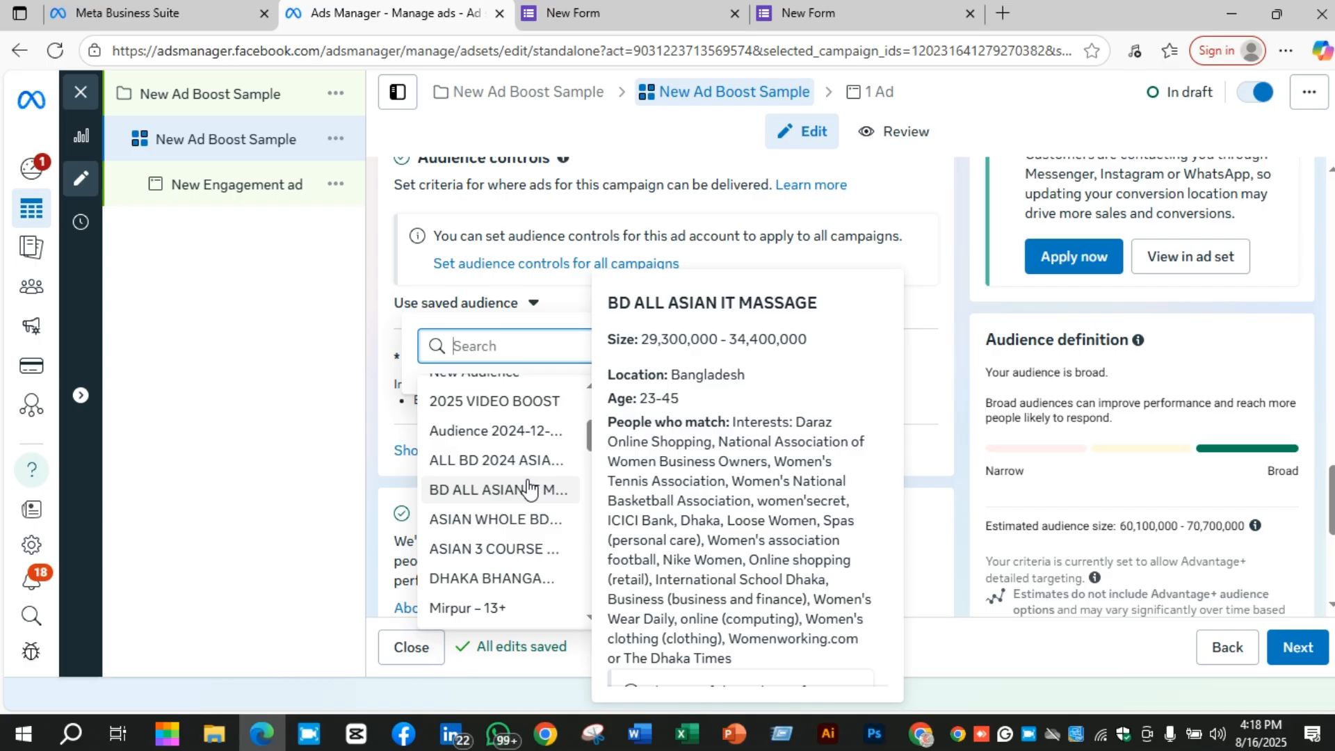
{"action": "scroll", "coordinate": [533, 544], "scroll_direction": "up", "scroll_amount": 3}
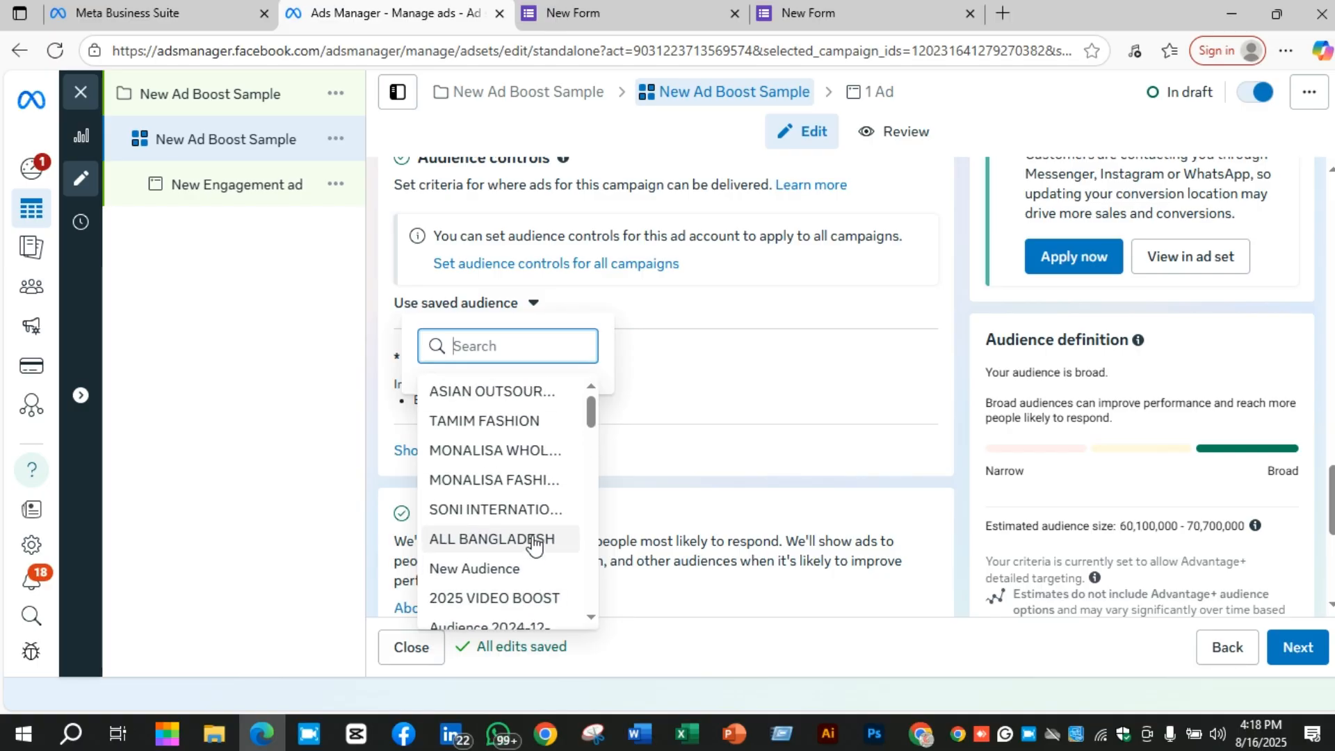
{"action": "mouse_move", "coordinate": [502, 462]}
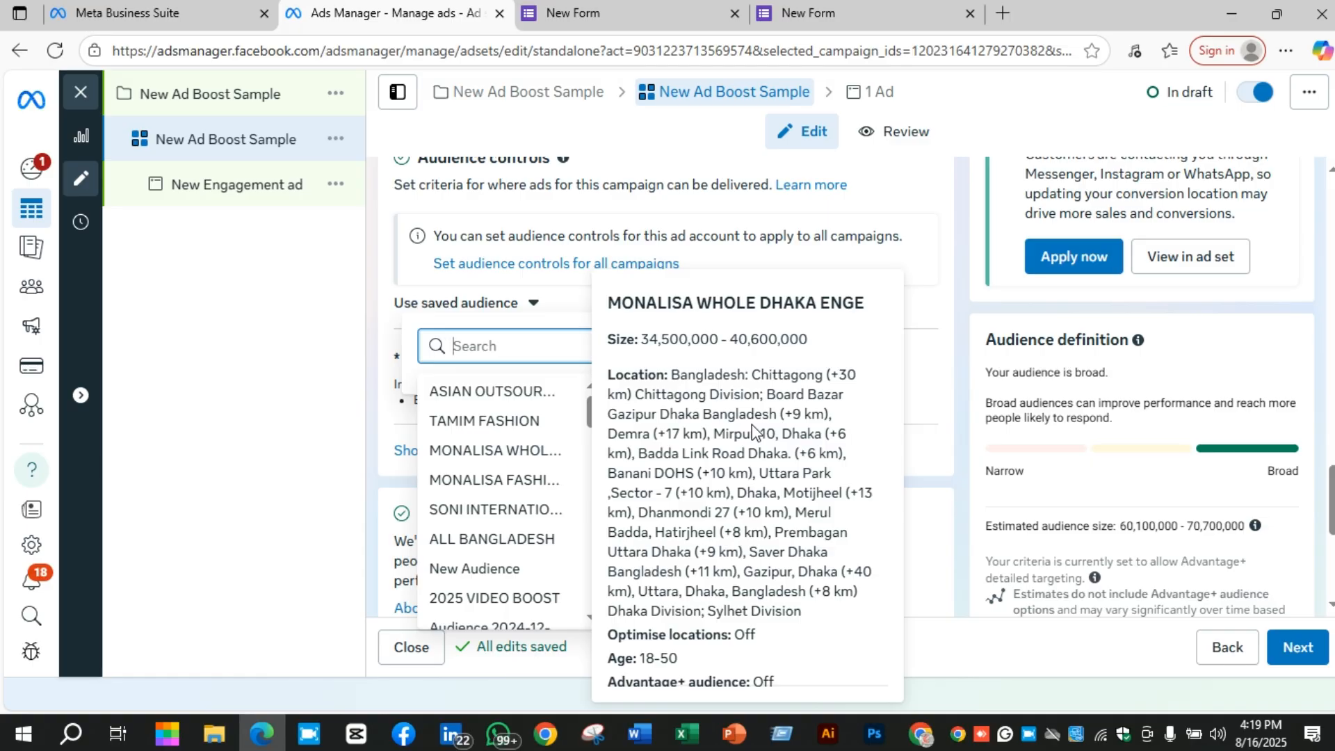
{"action": "left_click", "coordinate": [933, 287]}
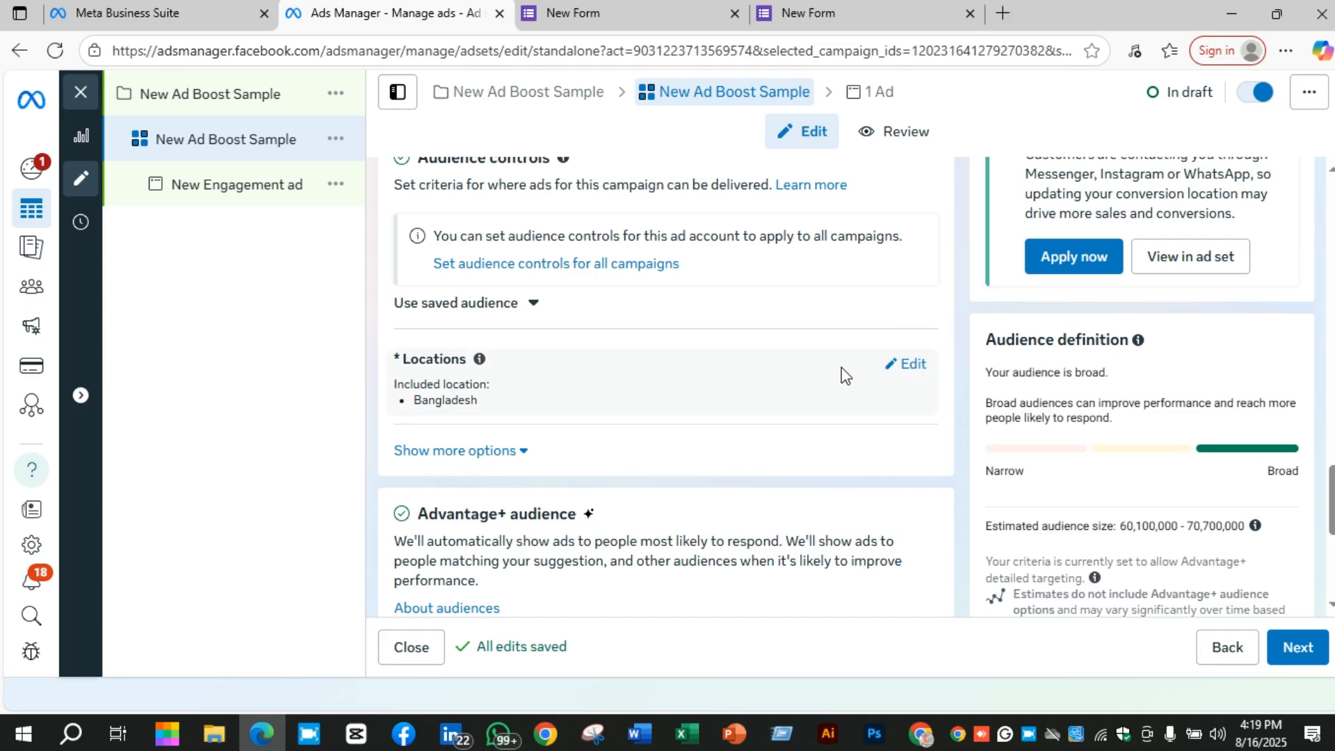
Step: Expand the additional audience control options and open the ad set's included locations for editing
{"action": "left_click", "coordinate": [502, 453]}
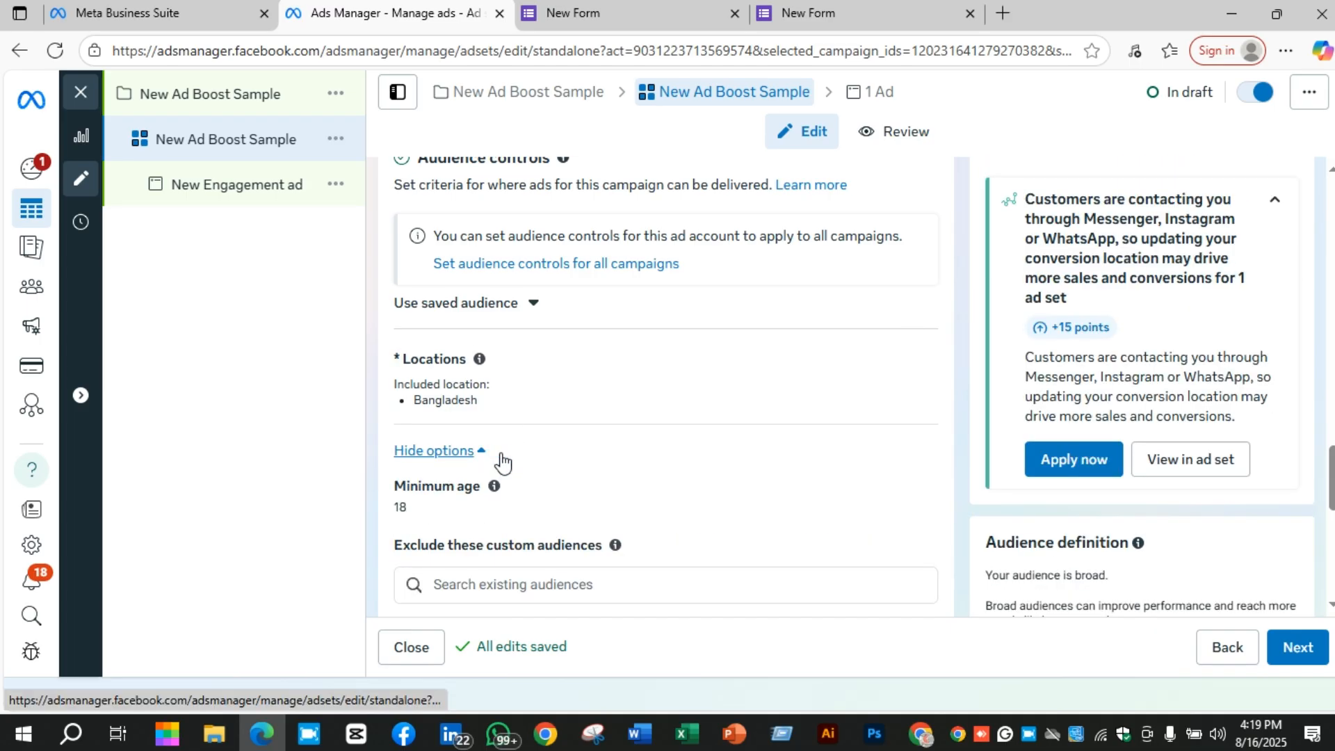
{"action": "scroll", "coordinate": [766, 459], "scroll_direction": "down", "scroll_amount": 1}
{"action": "scroll", "coordinate": [536, 366], "scroll_direction": "up", "scroll_amount": 1}
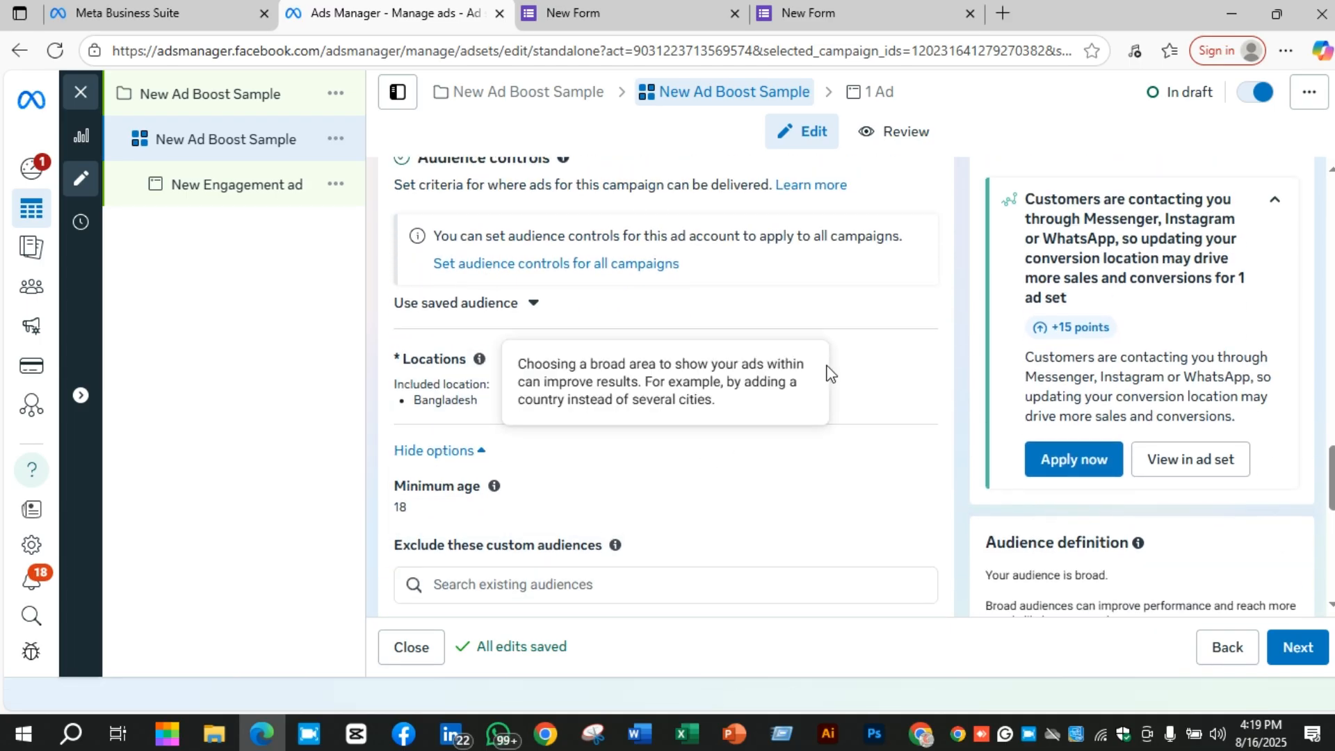
{"action": "left_click", "coordinate": [904, 367]}
{"action": "scroll", "coordinate": [784, 381], "scroll_direction": "down", "scroll_amount": 1}
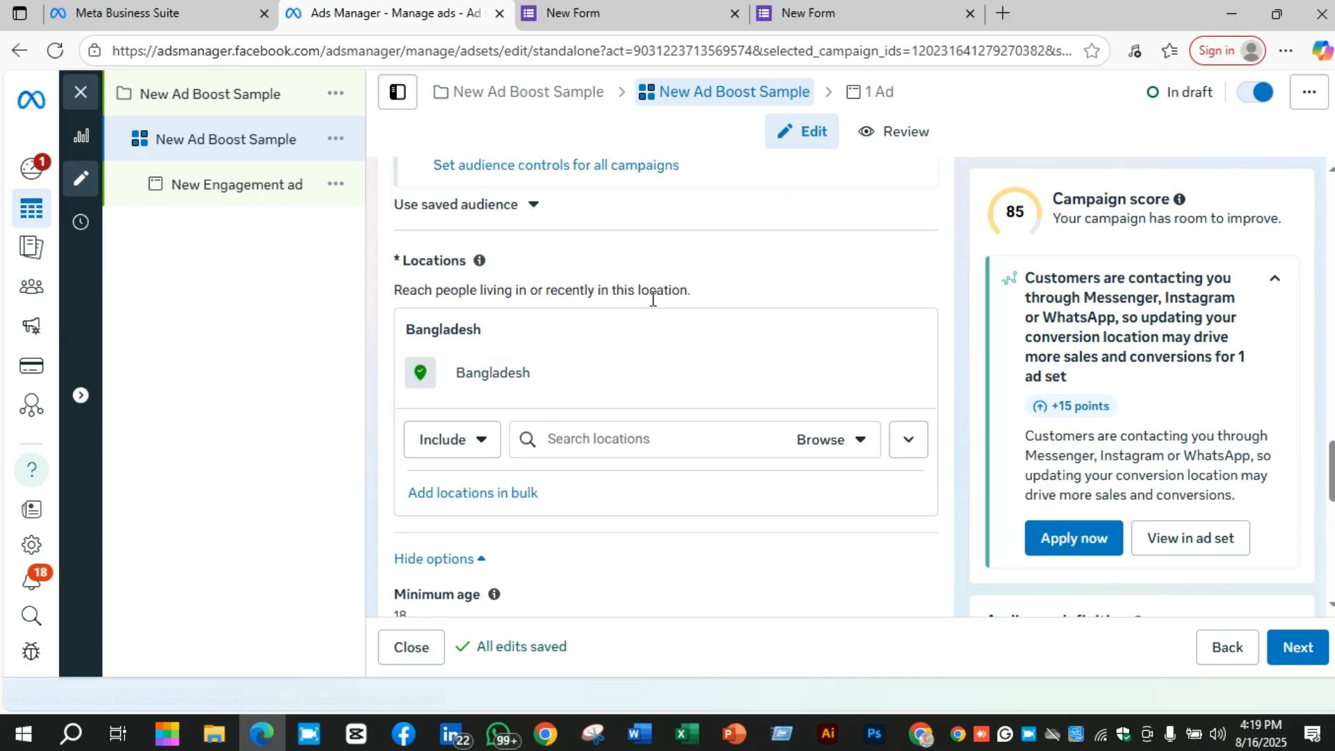
Step: Switch to the Facebook app, open the Asian Outsourcing Institute Page and start creating a new ad from it
{"action": "left_click", "coordinate": [403, 731]}
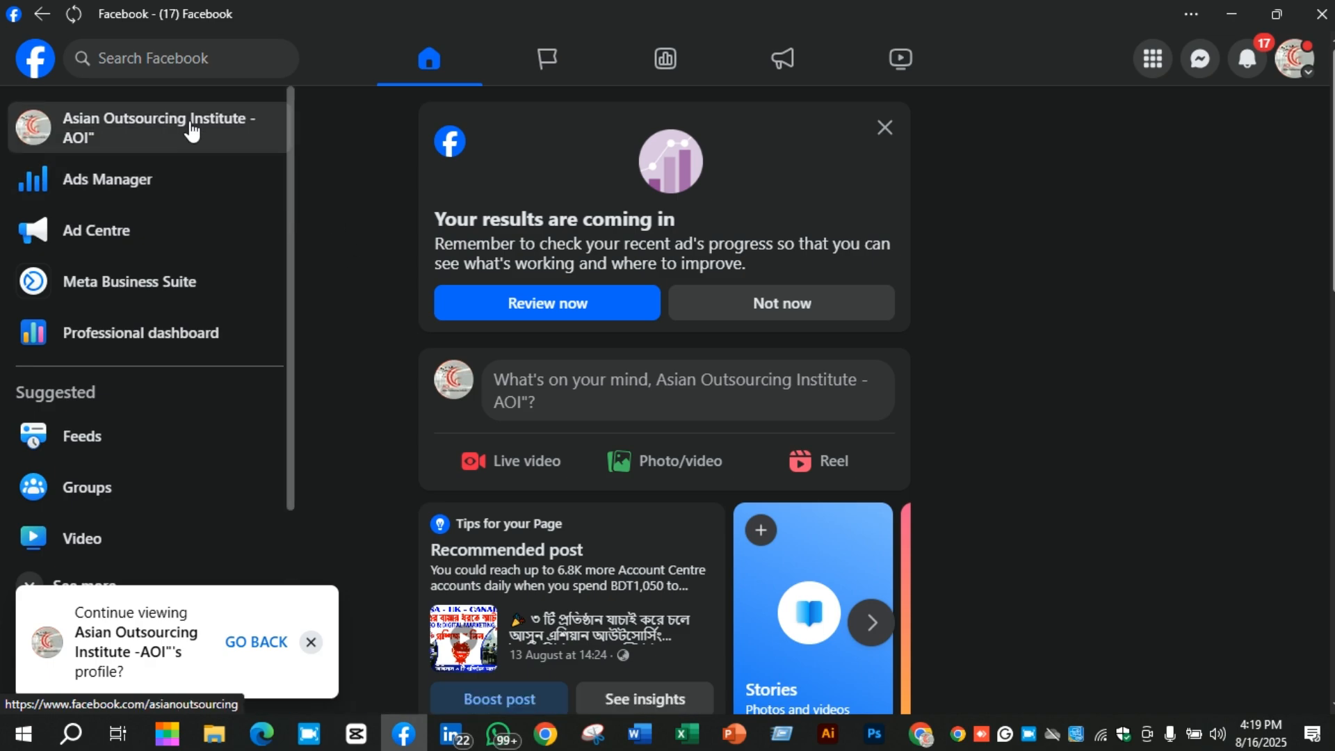
{"action": "left_click", "coordinate": [200, 349]}
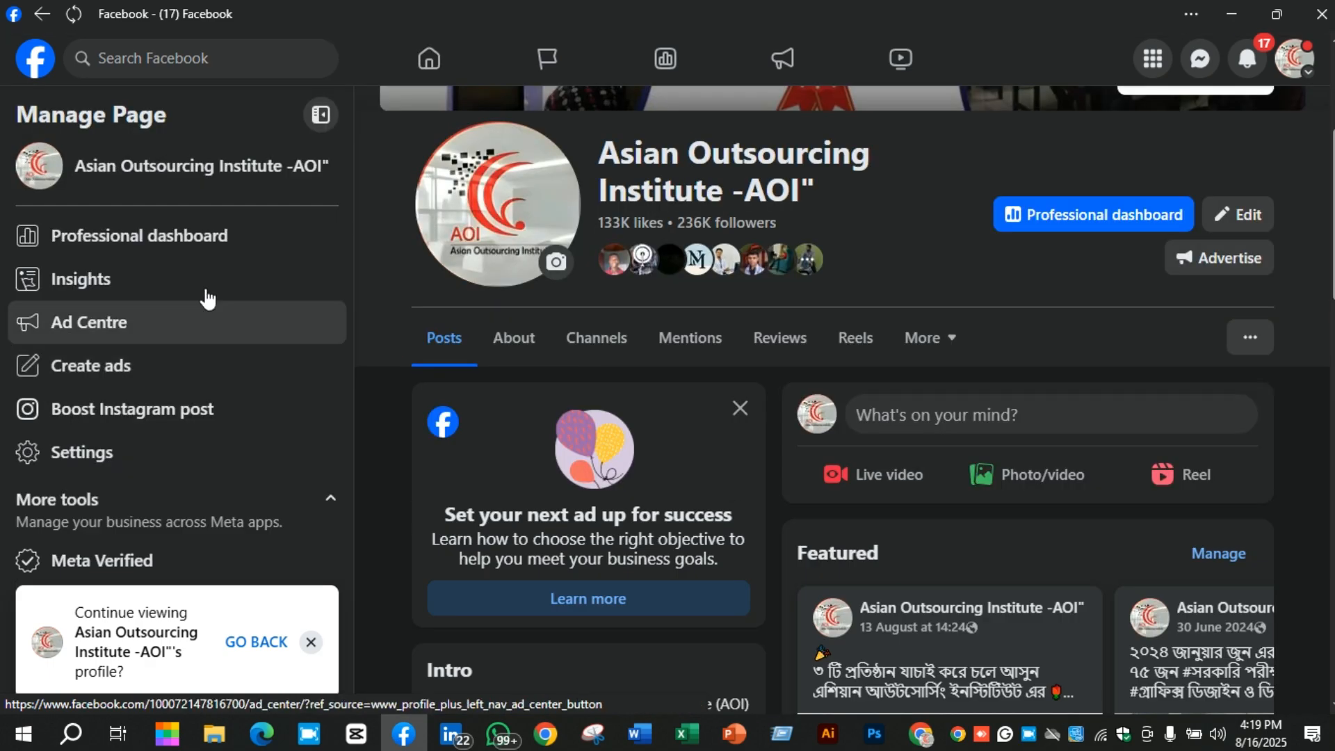
{"action": "left_click", "coordinate": [179, 368]}
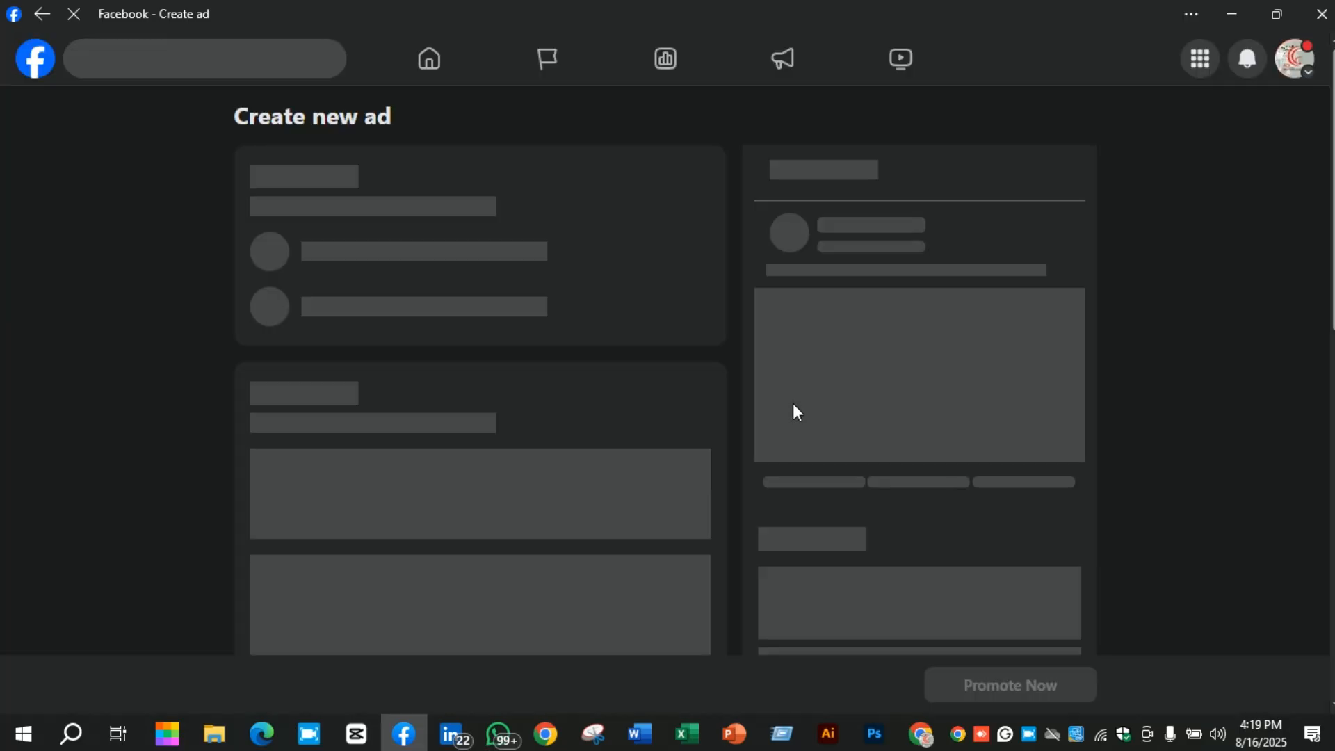
Step: Open the audience creation form from the Audience section of the Page's new ad
{"action": "scroll", "coordinate": [732, 430], "scroll_direction": "down", "scroll_amount": 5}
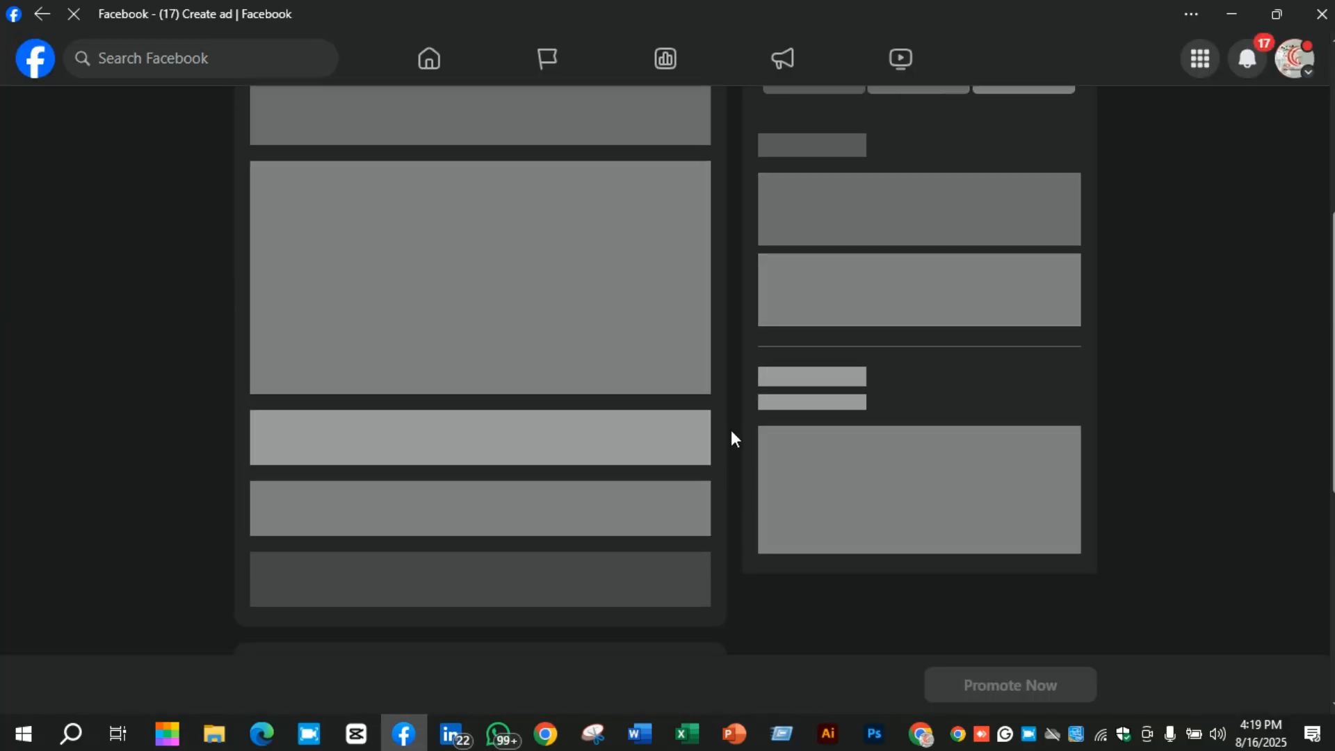
{"action": "scroll", "coordinate": [731, 430], "scroll_direction": "down", "scroll_amount": 4}
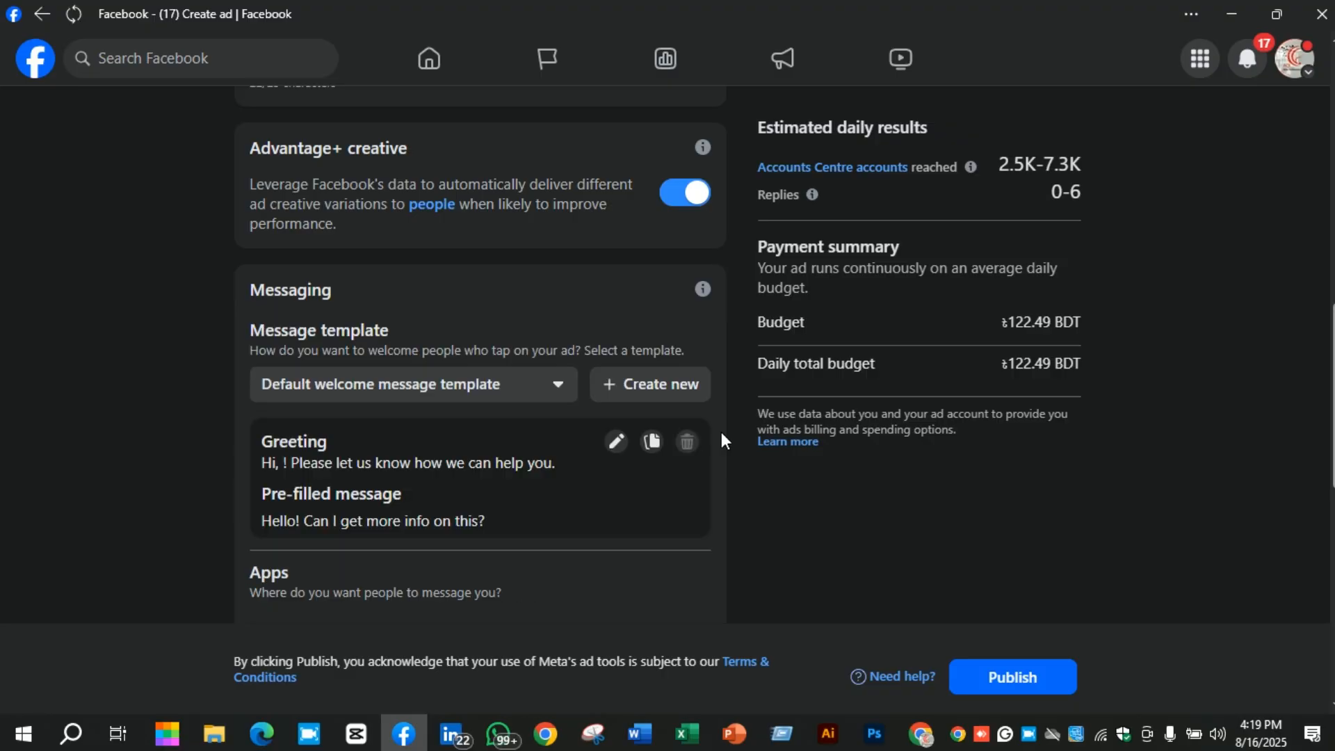
{"action": "scroll", "coordinate": [703, 400], "scroll_direction": "down", "scroll_amount": 10}
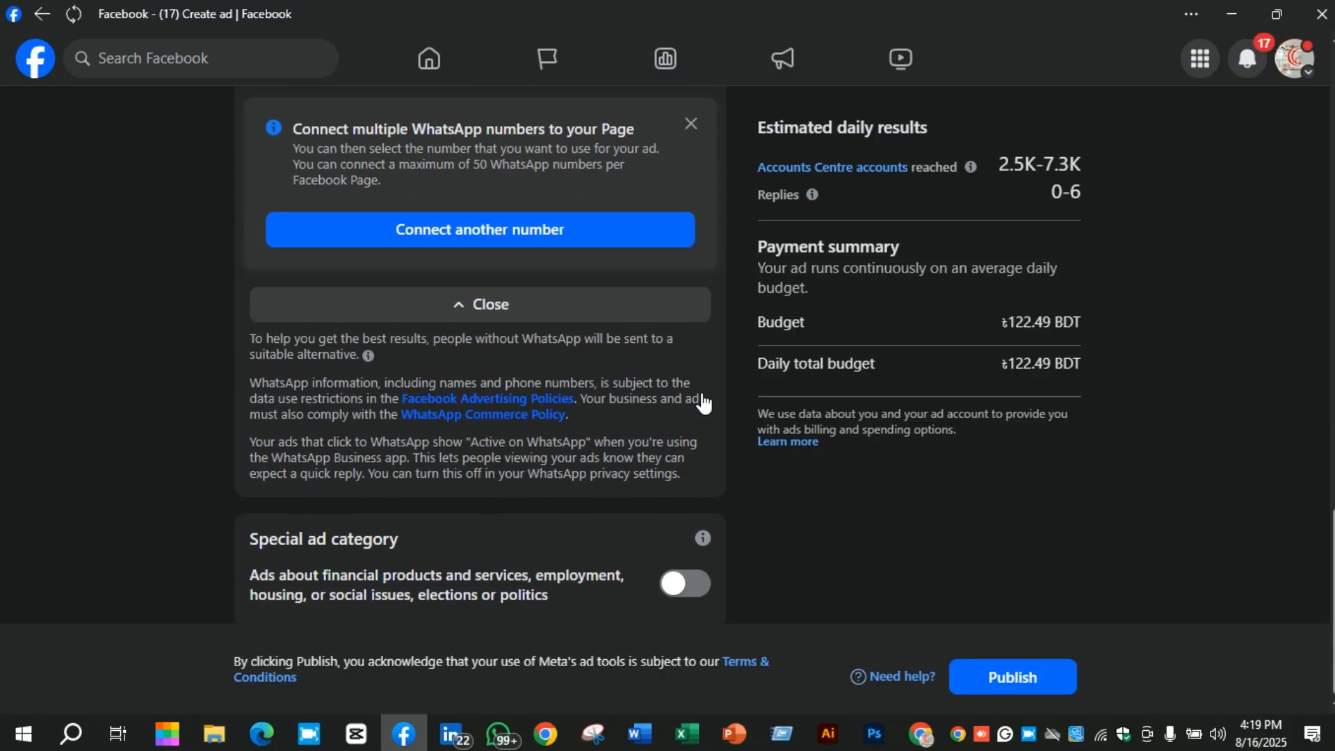
{"action": "scroll", "coordinate": [703, 392], "scroll_direction": "down", "scroll_amount": 6}
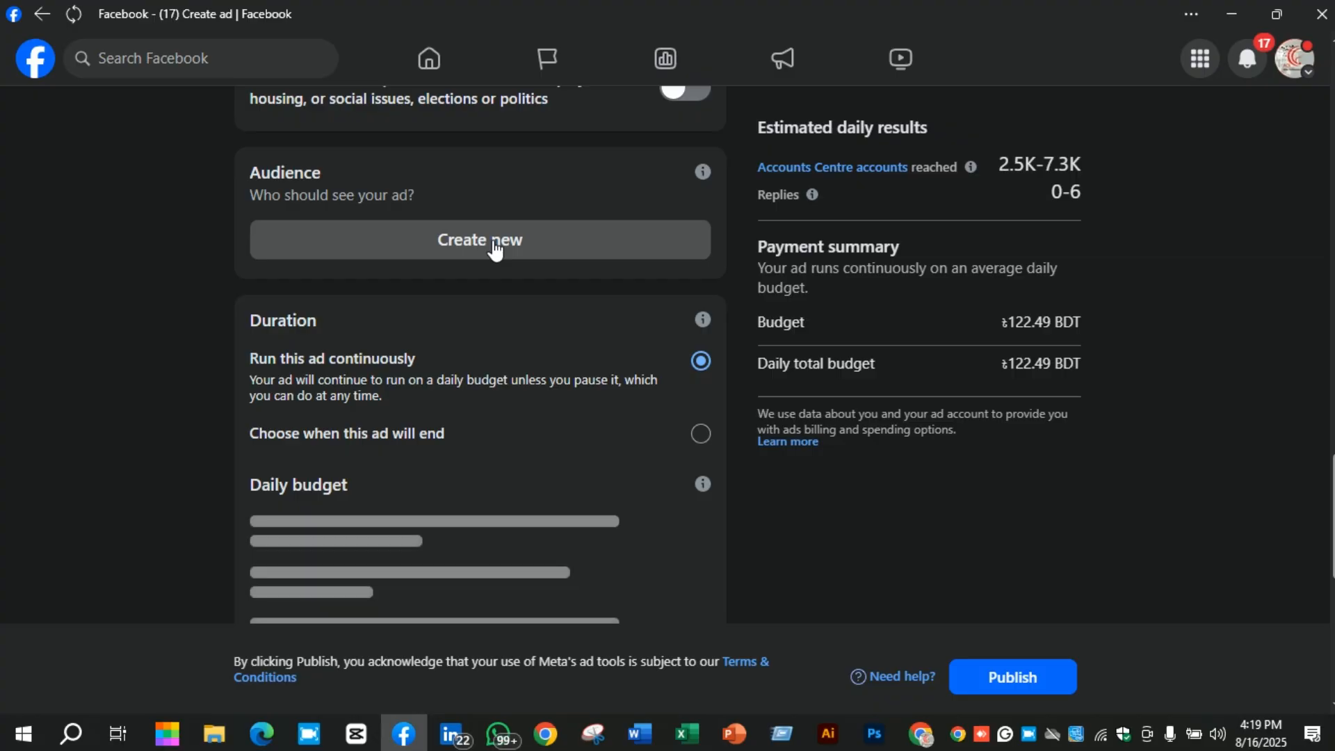
{"action": "left_click", "coordinate": [495, 249]}
{"action": "scroll", "coordinate": [674, 353], "scroll_direction": "down", "scroll_amount": 2}
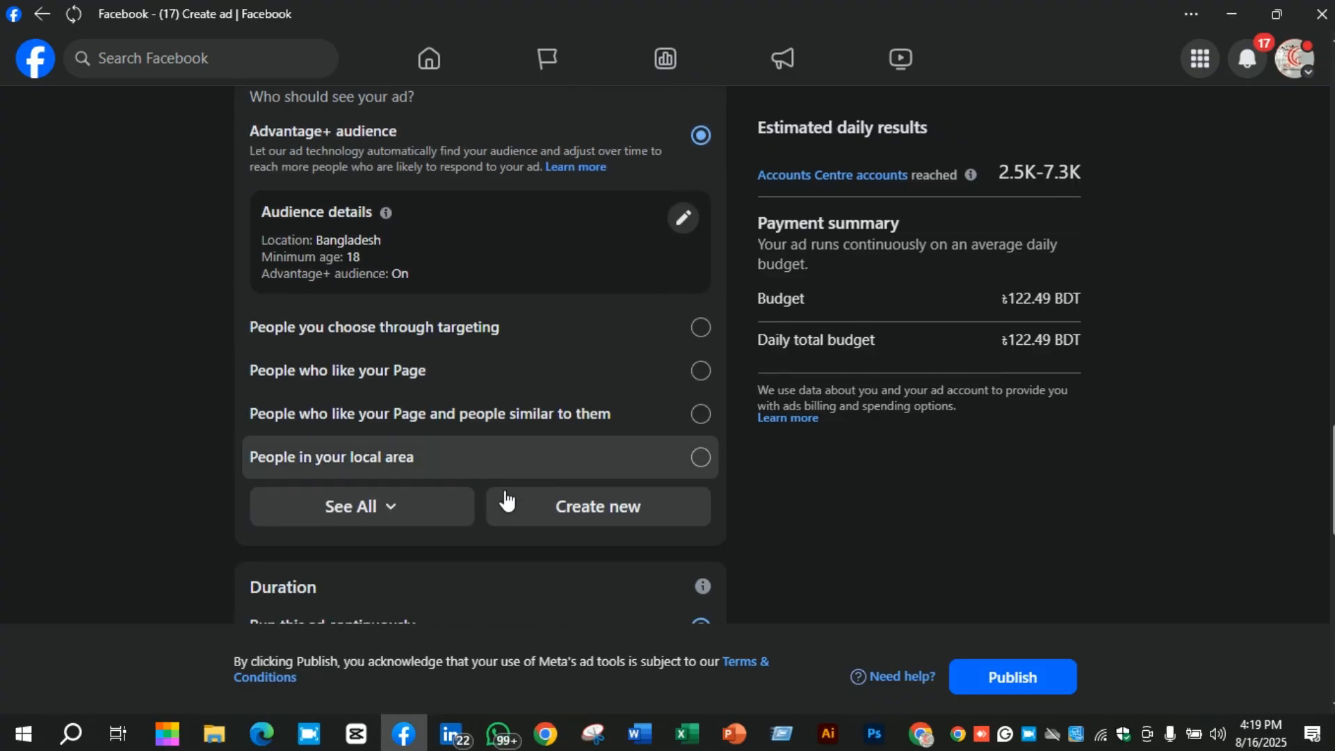
{"action": "left_click", "coordinate": [592, 507]}
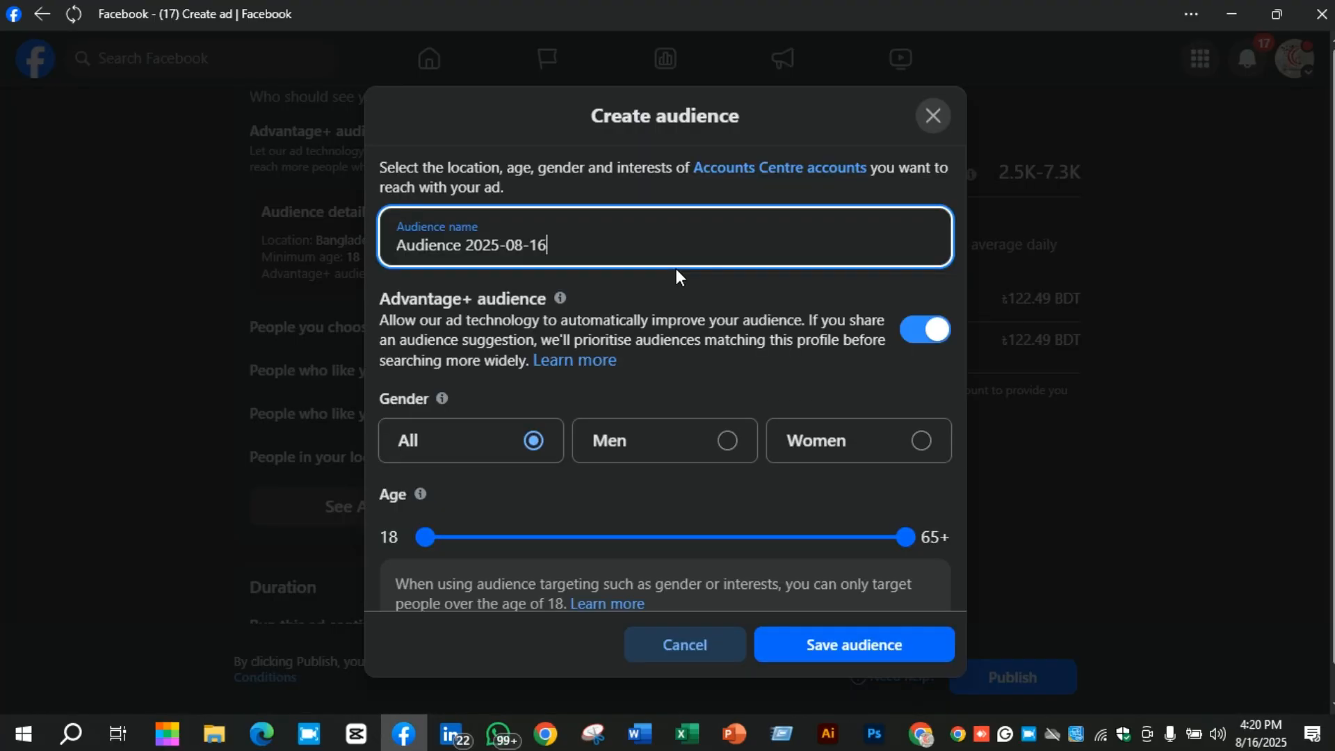
Step: Look through the new audience's location and detailed targeting options, and dismiss the prompt about finishing the edits
{"action": "scroll", "coordinate": [695, 459], "scroll_direction": "down", "scroll_amount": 8}
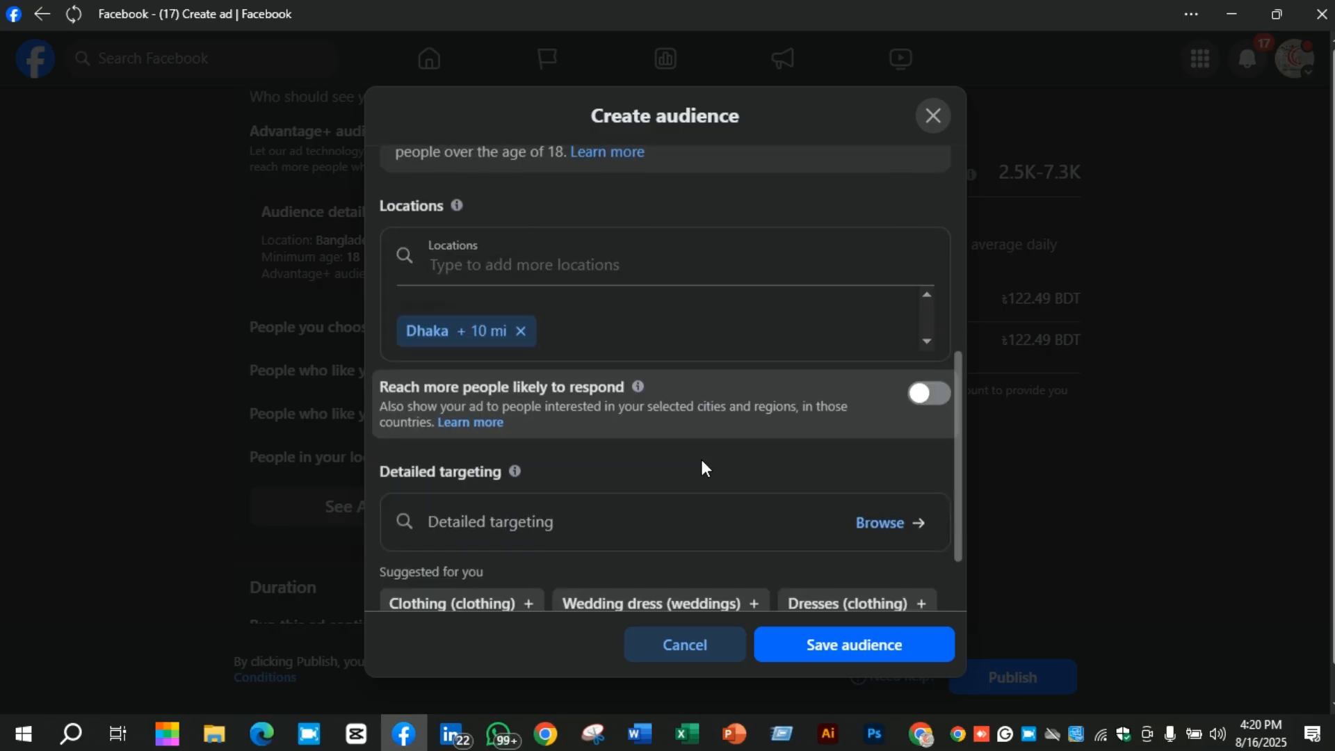
{"action": "left_click", "coordinate": [933, 116]}
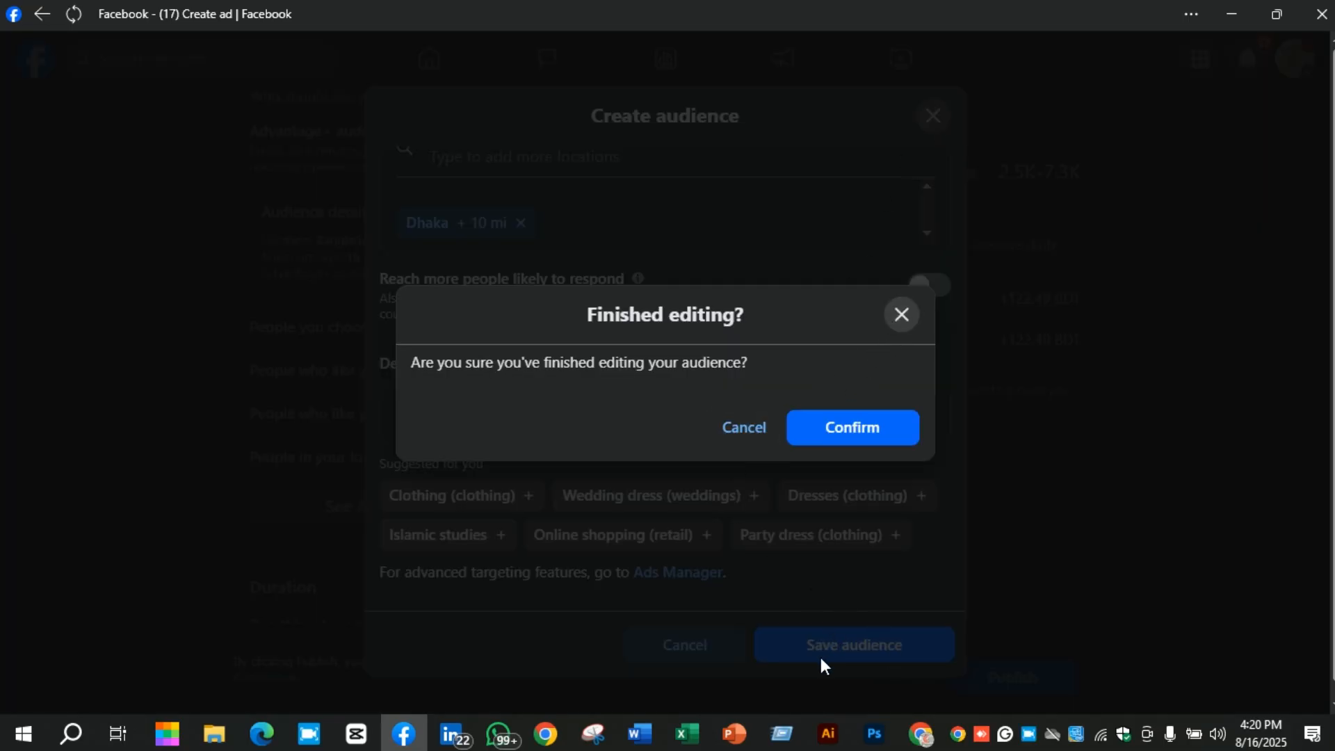
{"action": "left_click", "coordinate": [902, 315]}
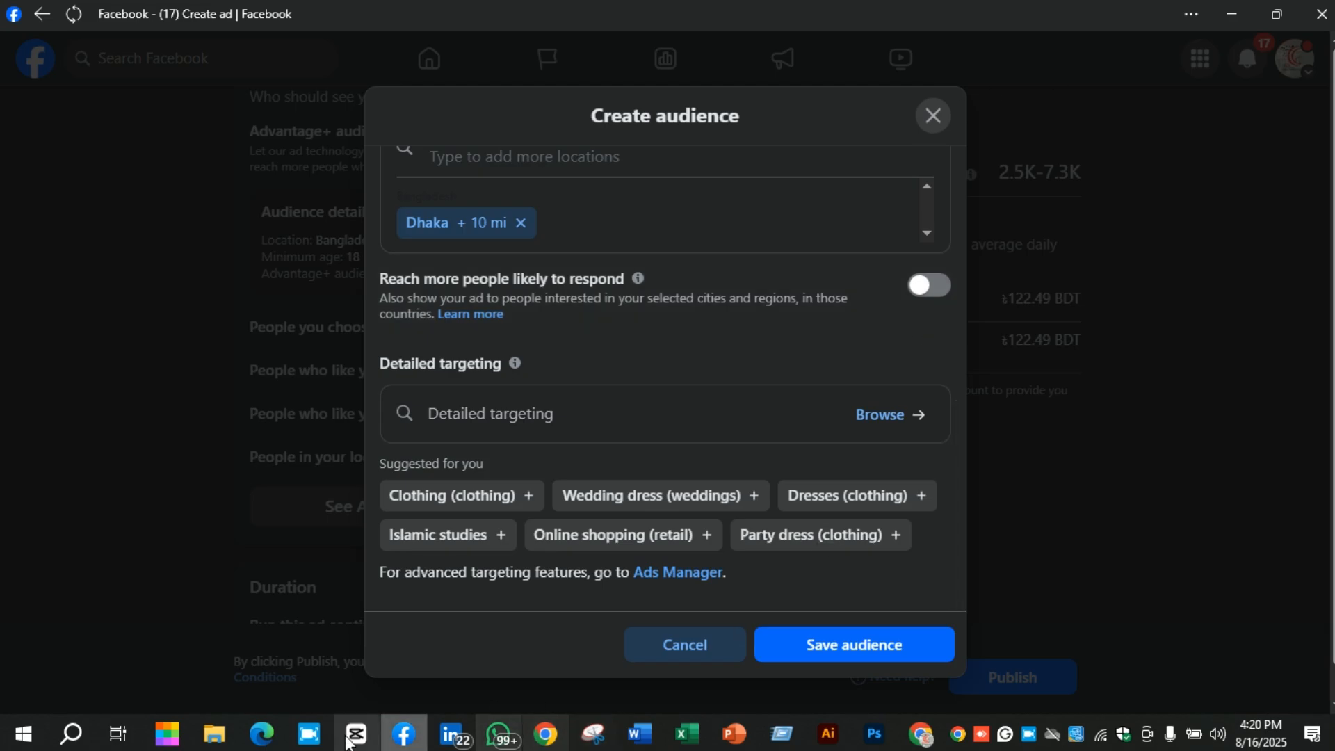
Step: Switch back to Ads Manager in the browser and browse the countries available for the ad set's locations
{"action": "left_click", "coordinate": [274, 742]}
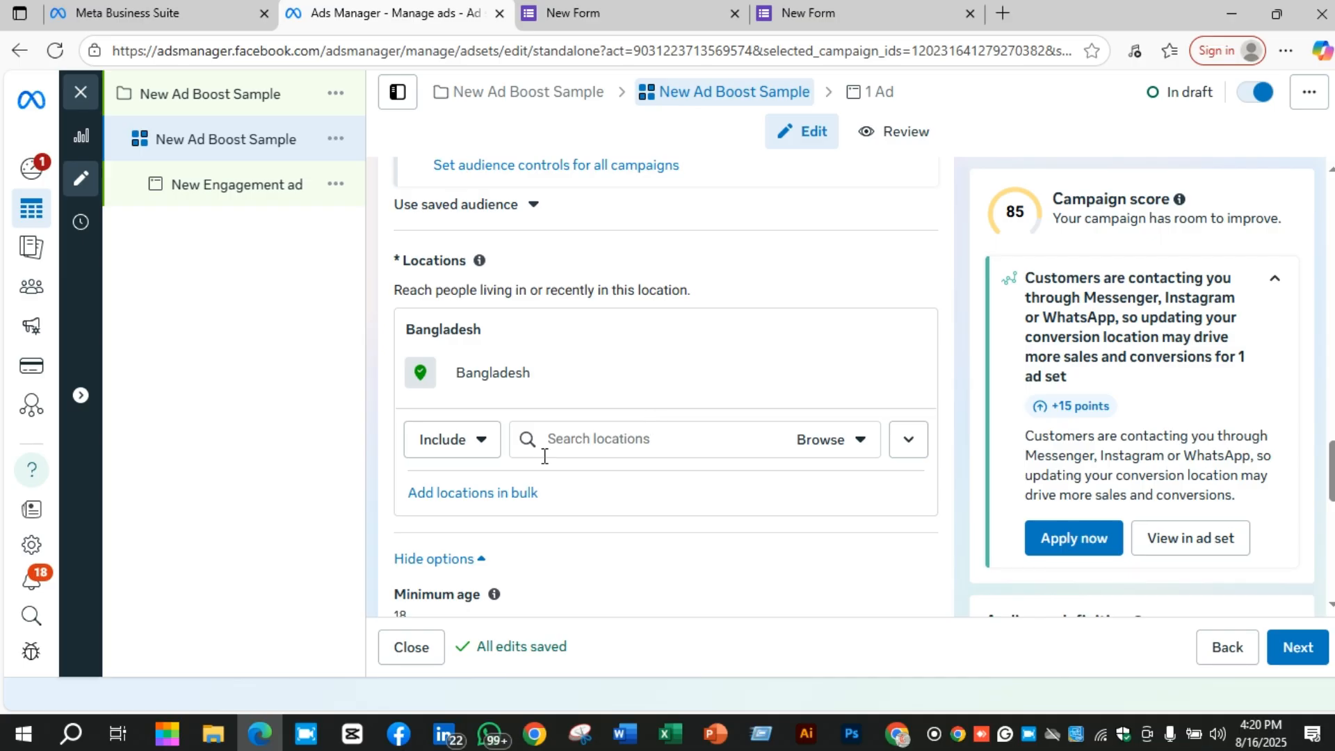
{"action": "left_click", "coordinate": [825, 452]}
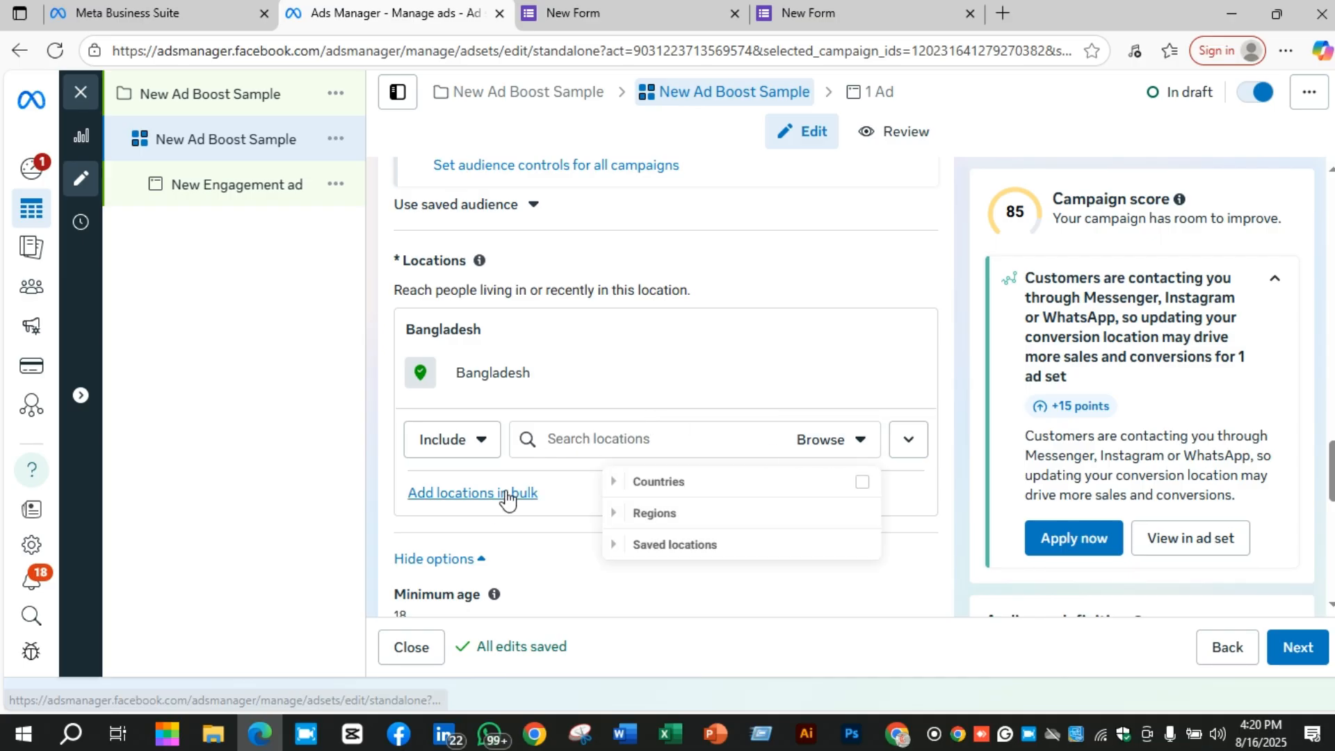
{"action": "mouse_move", "coordinate": [723, 489]}
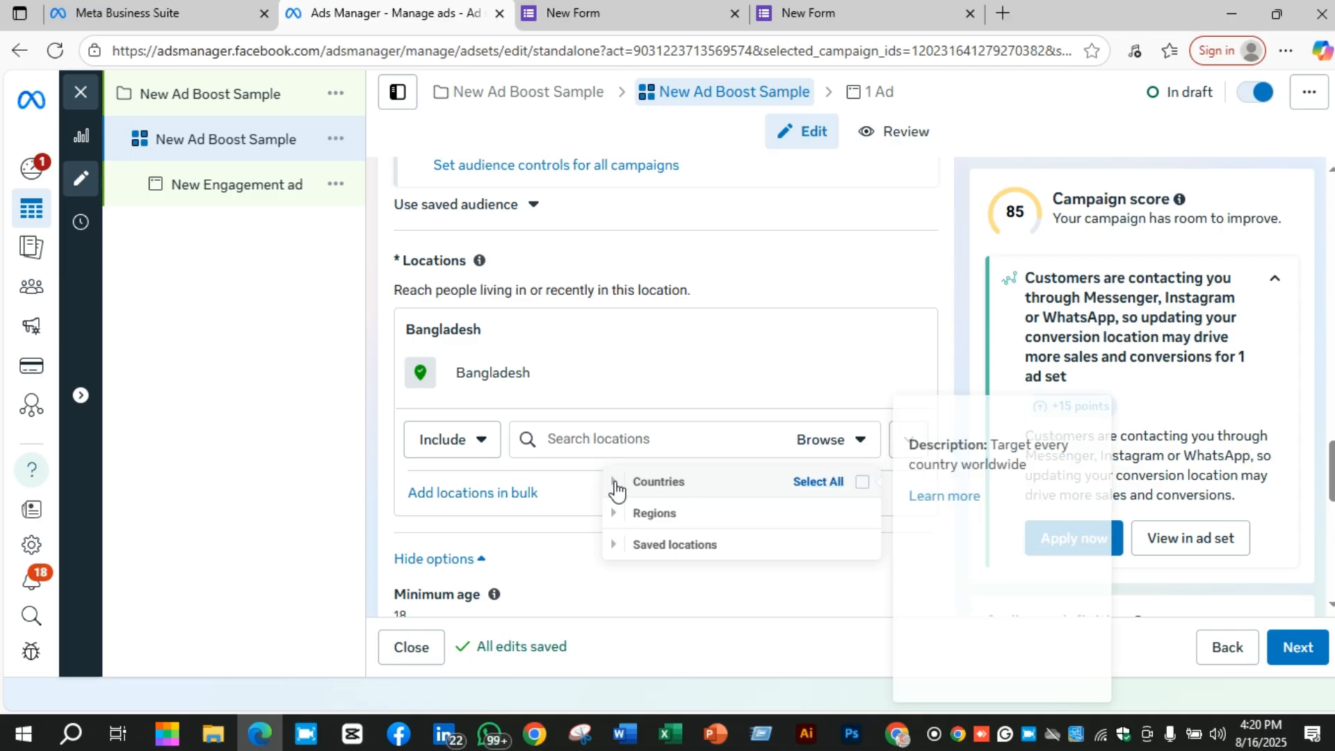
{"action": "left_click", "coordinate": [614, 482]}
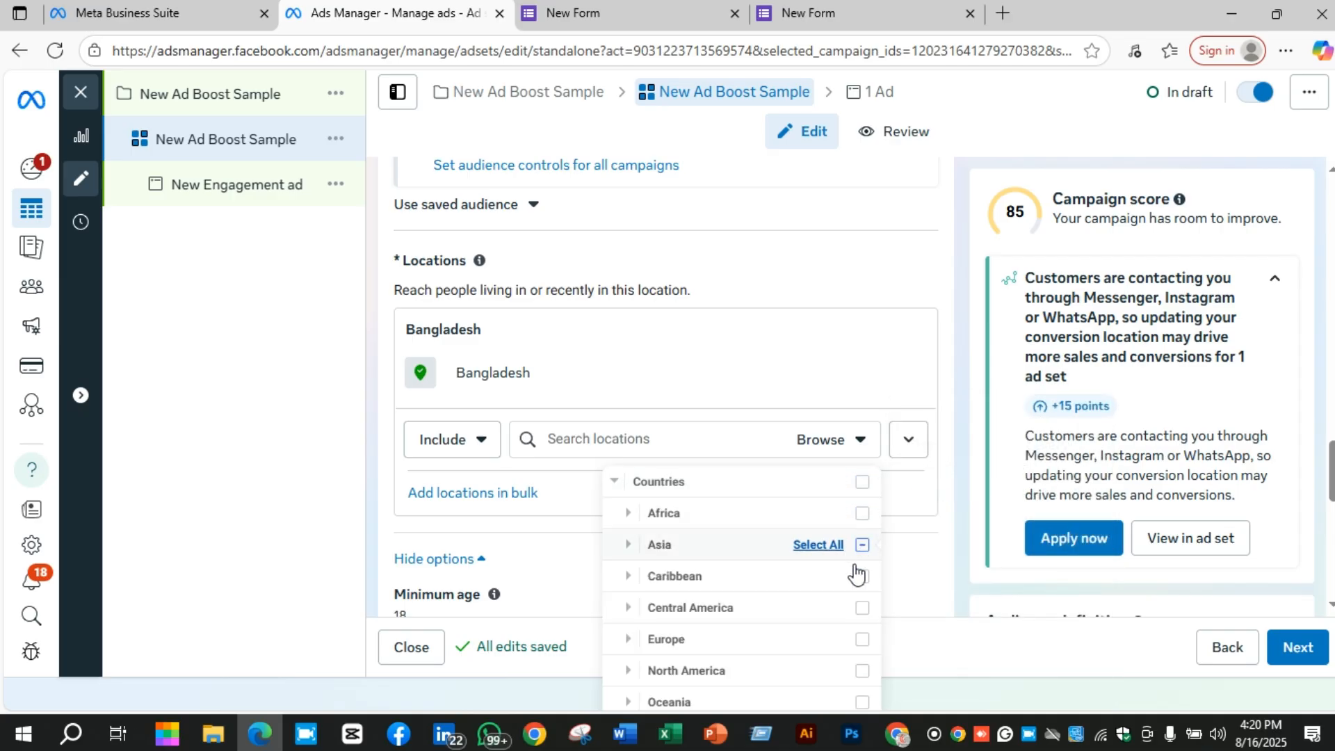
Step: Look at bulk location entry with Countries as the location type, and cancel without adding any
{"action": "left_click", "coordinate": [522, 495]}
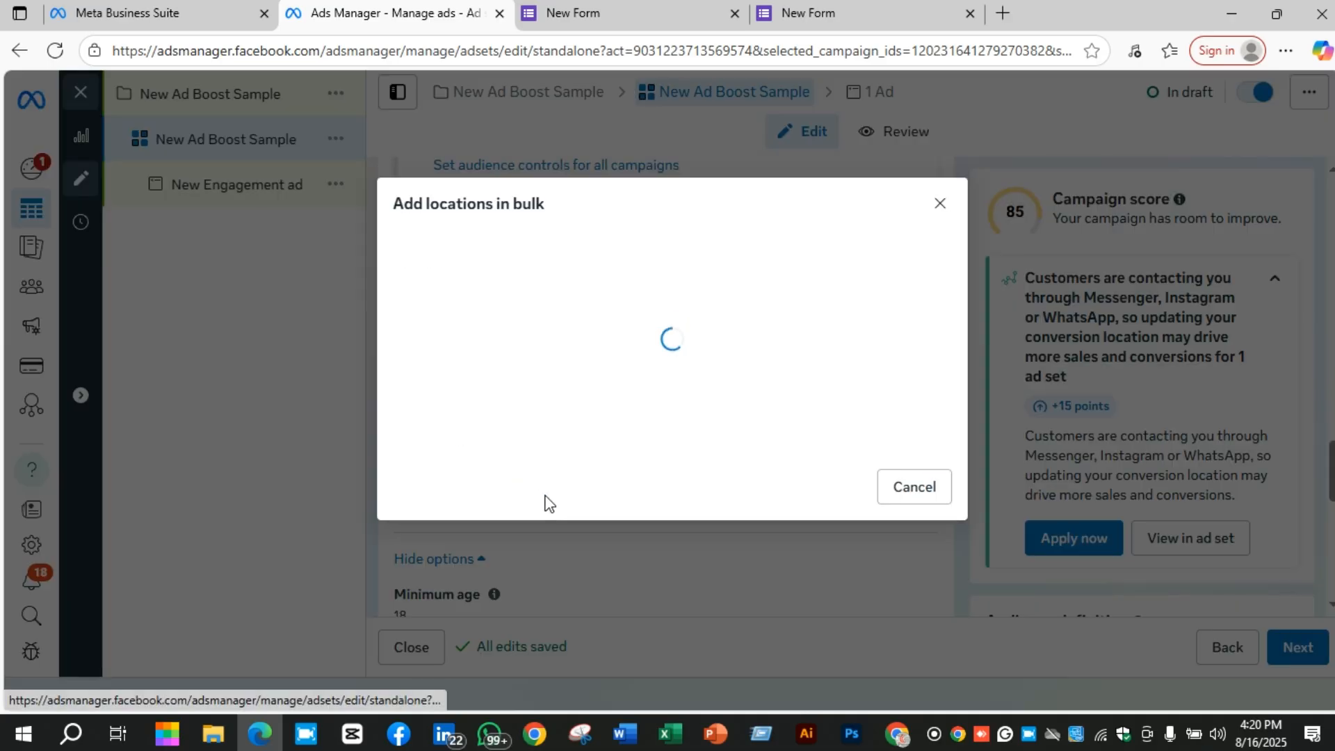
{"action": "left_click", "coordinate": [511, 364]}
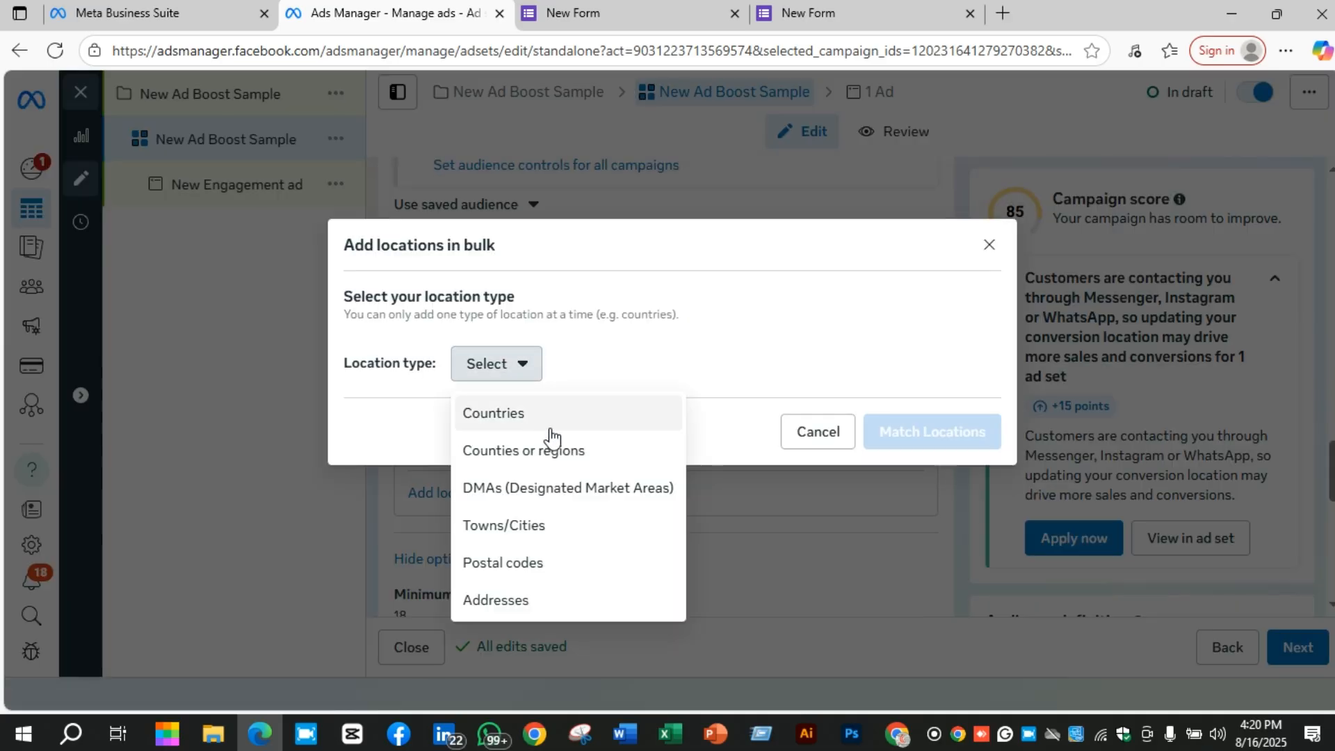
{"action": "left_click", "coordinate": [580, 415]}
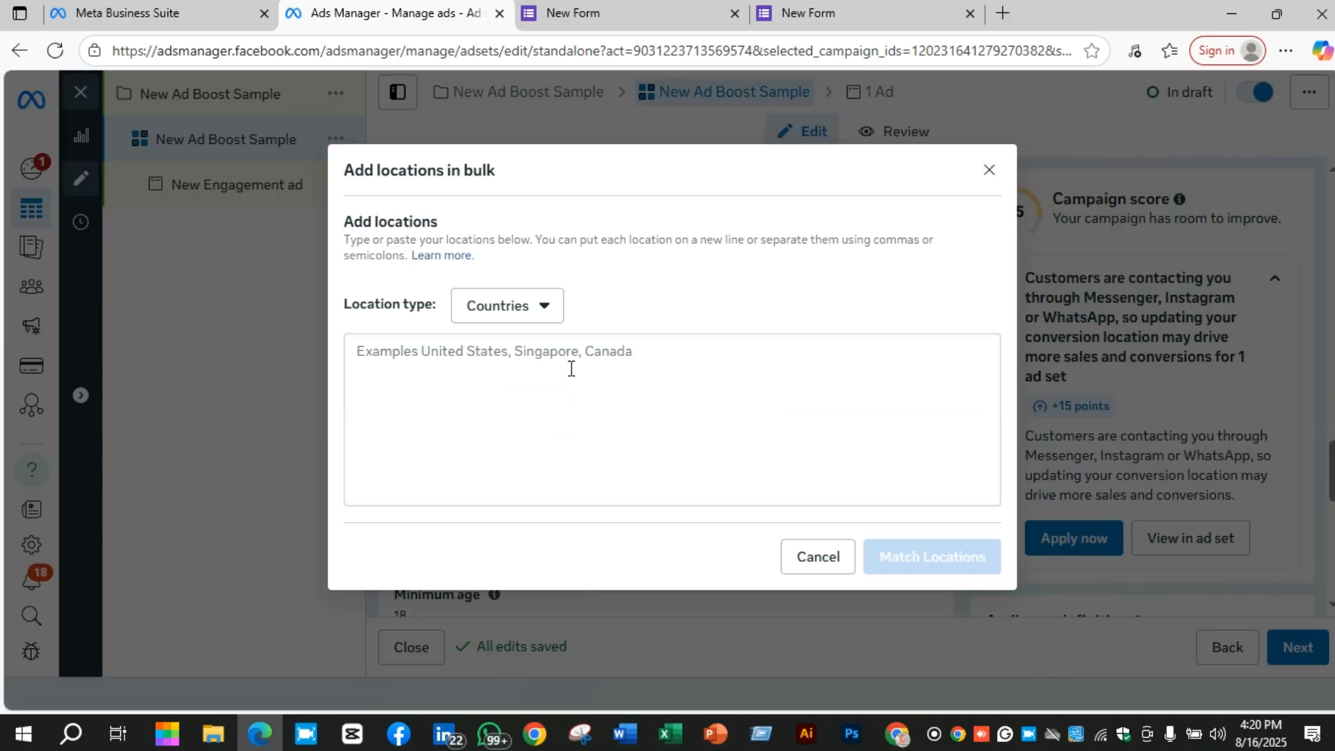
{"action": "left_click", "coordinate": [811, 556]}
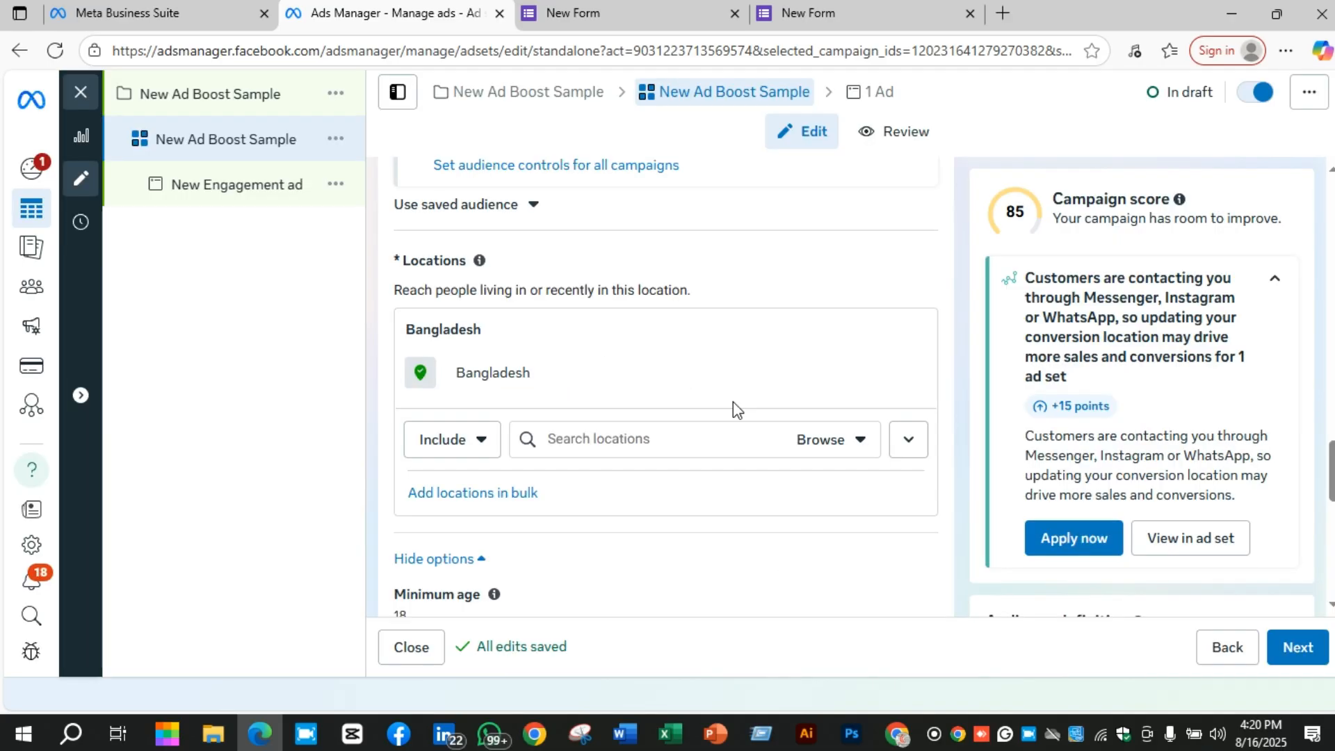
Step: Show the location map and add Canada to the ad set's included locations
{"action": "left_click", "coordinate": [909, 439]}
{"action": "scroll", "coordinate": [730, 403], "scroll_direction": "down", "scroll_amount": 4}
{"action": "scroll", "coordinate": [695, 264], "scroll_direction": "up", "scroll_amount": 2}
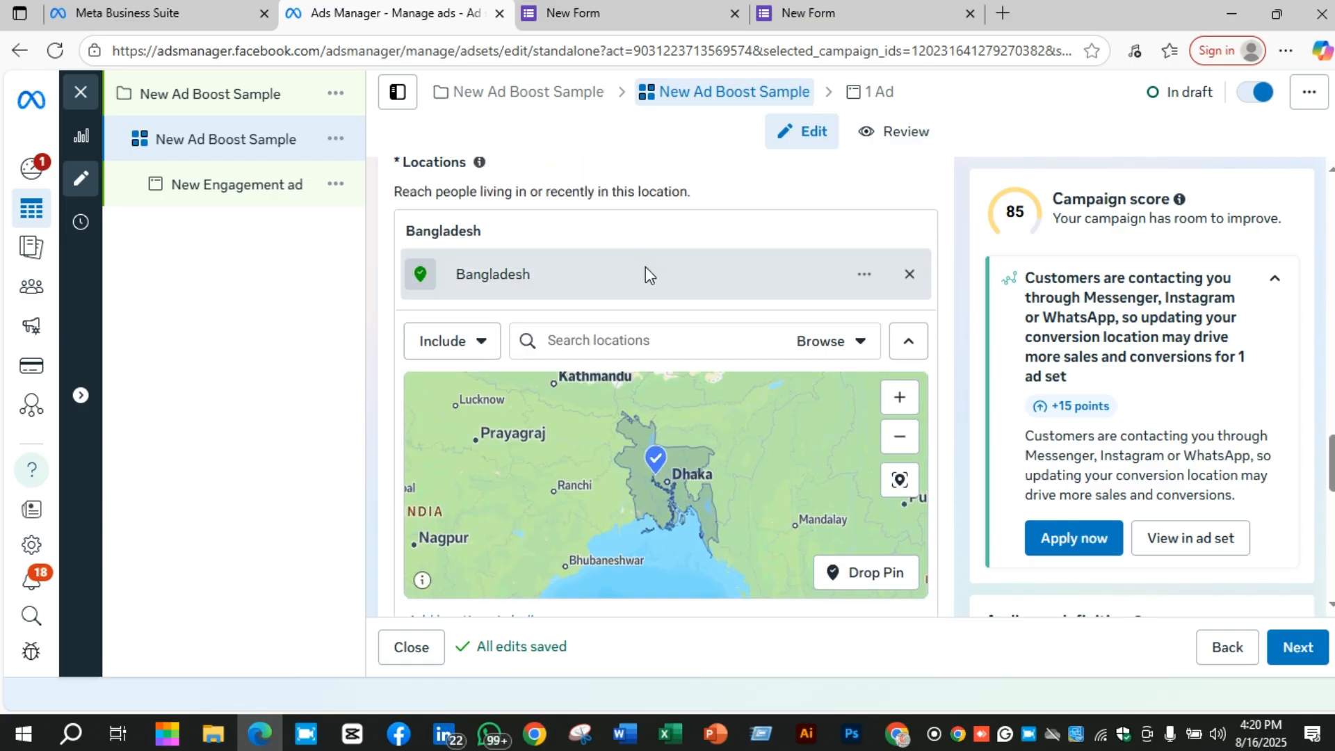
{"action": "left_click", "coordinate": [655, 347]}
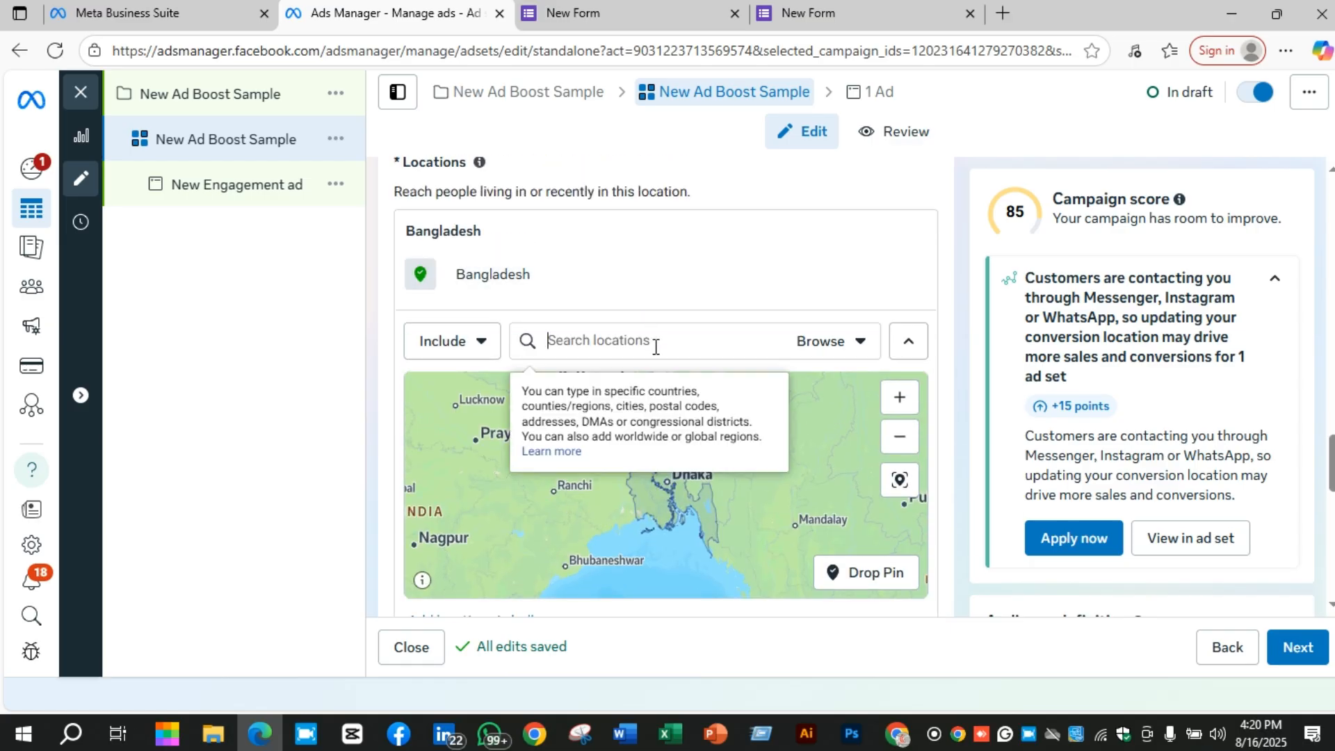
{"action": "type", "text": "canada"}
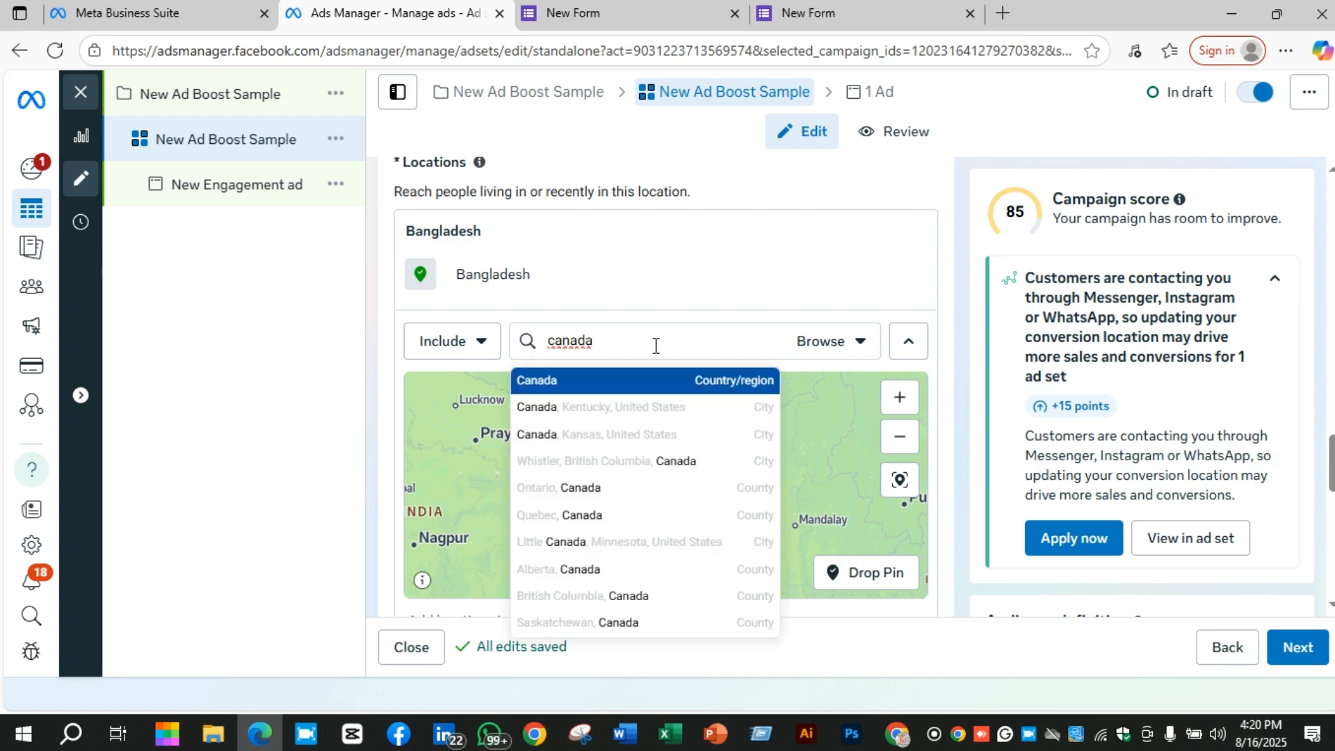
{"action": "left_click", "coordinate": [678, 380]}
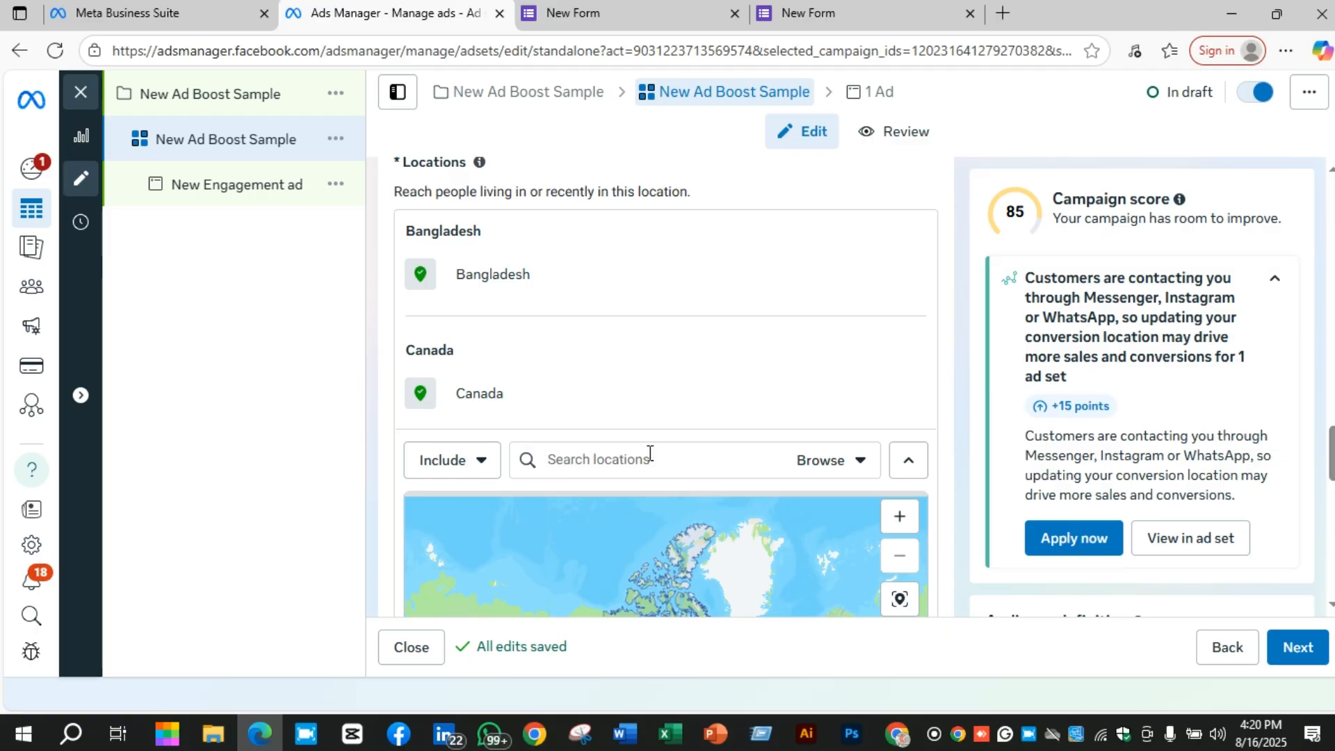
Step: Add the city of Chittagong, Chittagong Division, Bangladesh, to the ad set's included locations
{"action": "type", "text": "chitagong"}
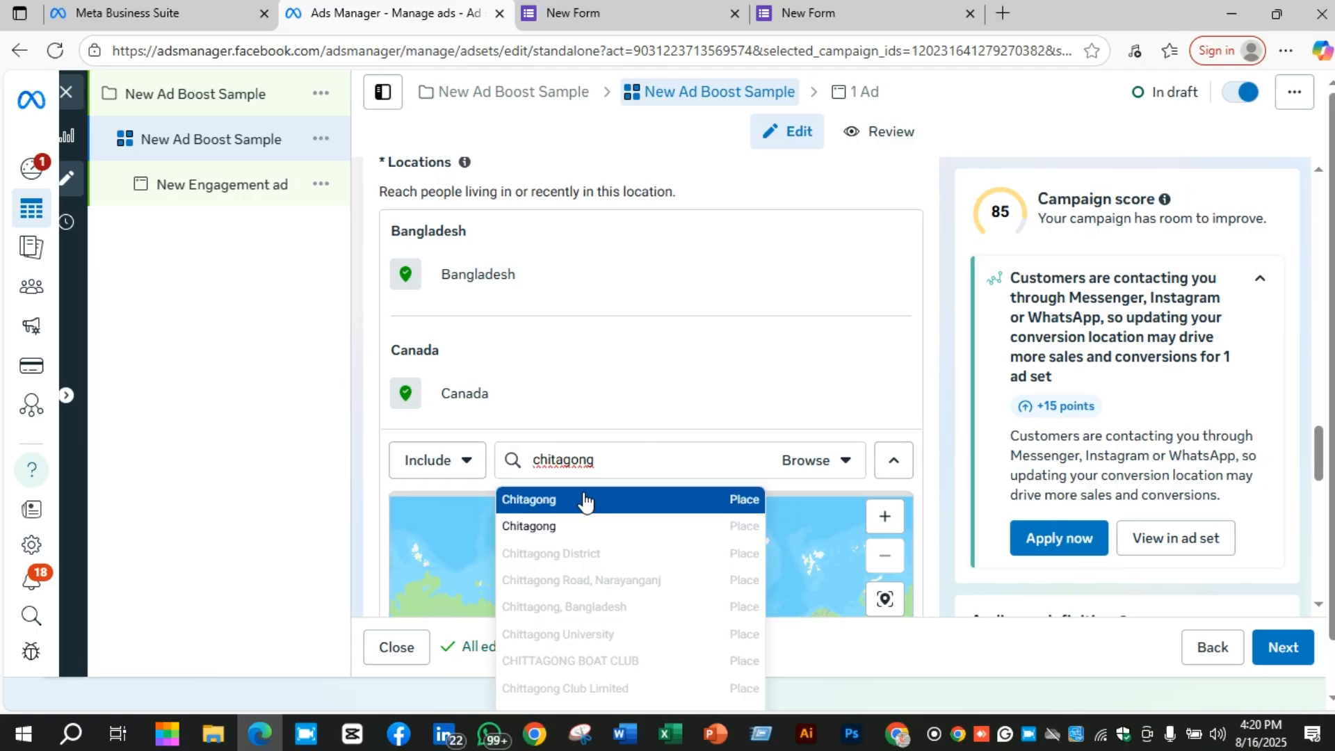
{"action": "left_click", "coordinate": [560, 460]}
{"action": "type", "text": "t"}
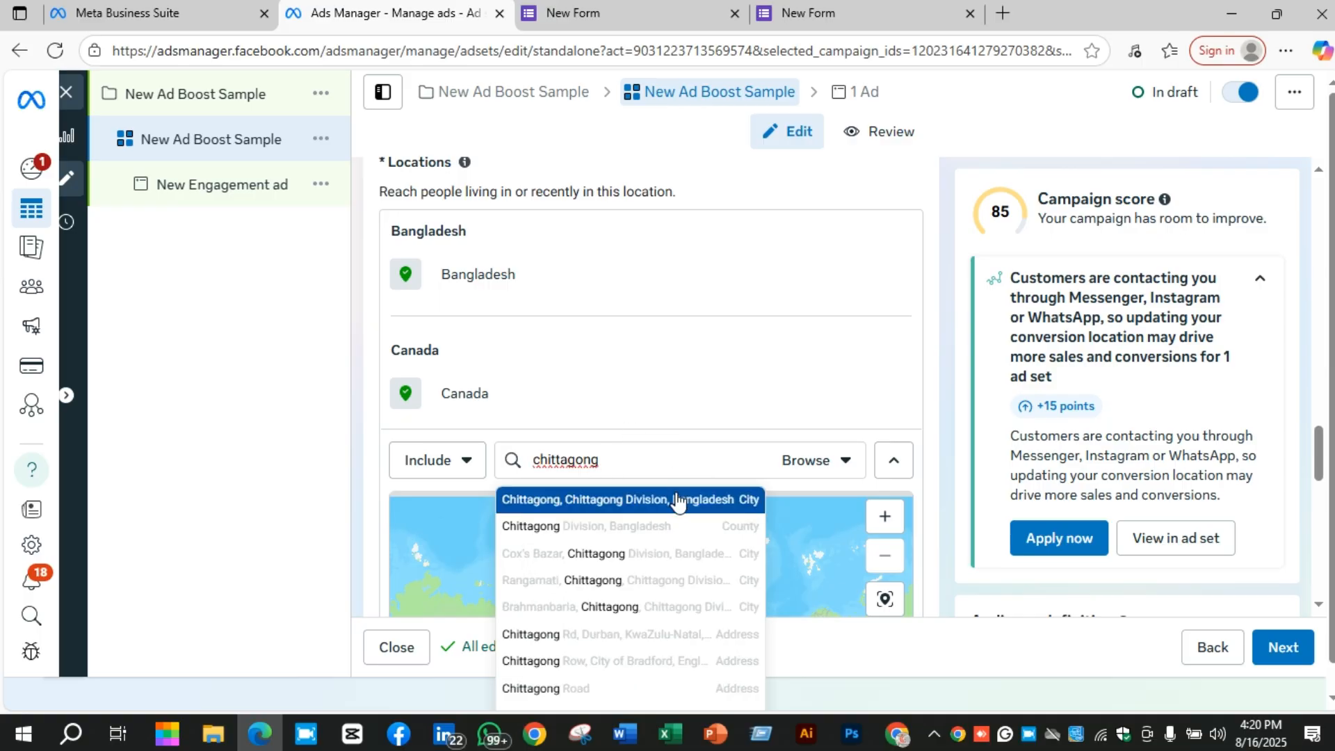
{"action": "left_click", "coordinate": [675, 499]}
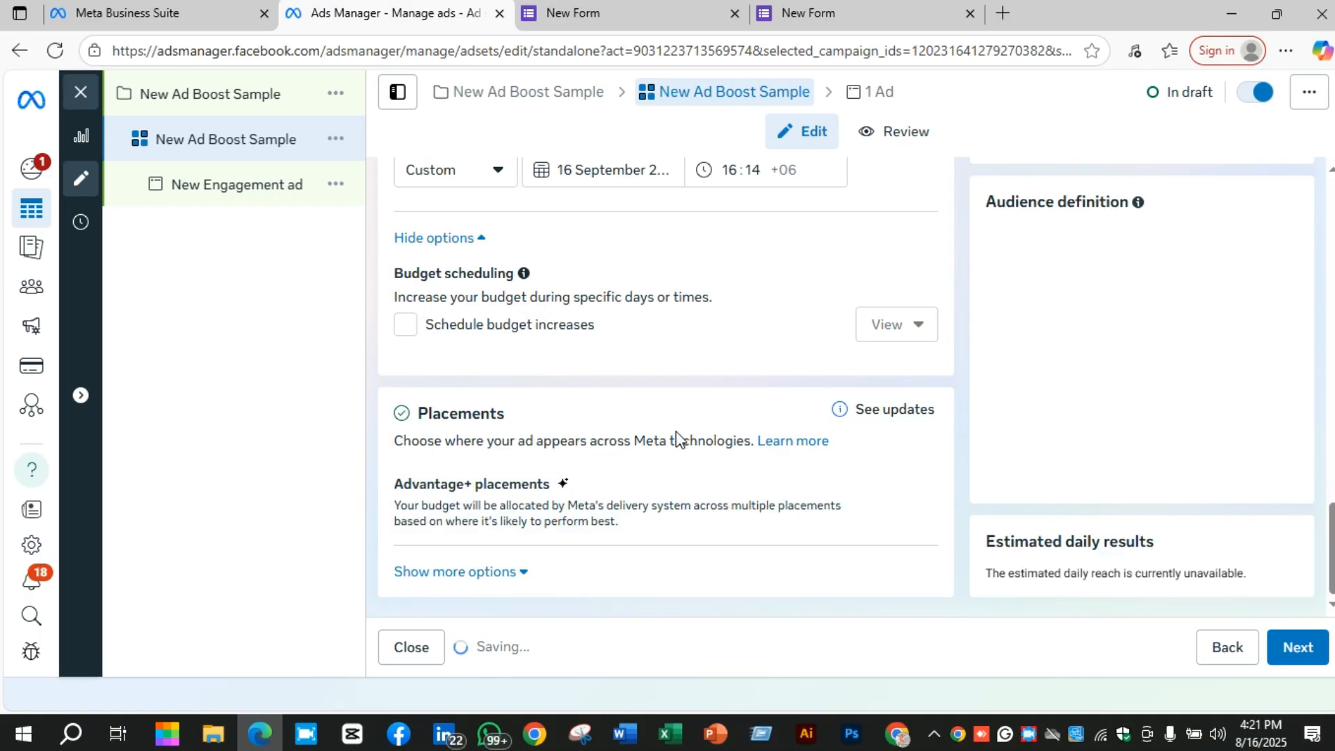
Step: Set the ad set audience's maximum age to 40 and open its gender options for editing
{"action": "scroll", "coordinate": [795, 451], "scroll_direction": "up", "scroll_amount": 4}
{"action": "scroll", "coordinate": [795, 452], "scroll_direction": "down", "scroll_amount": 8}
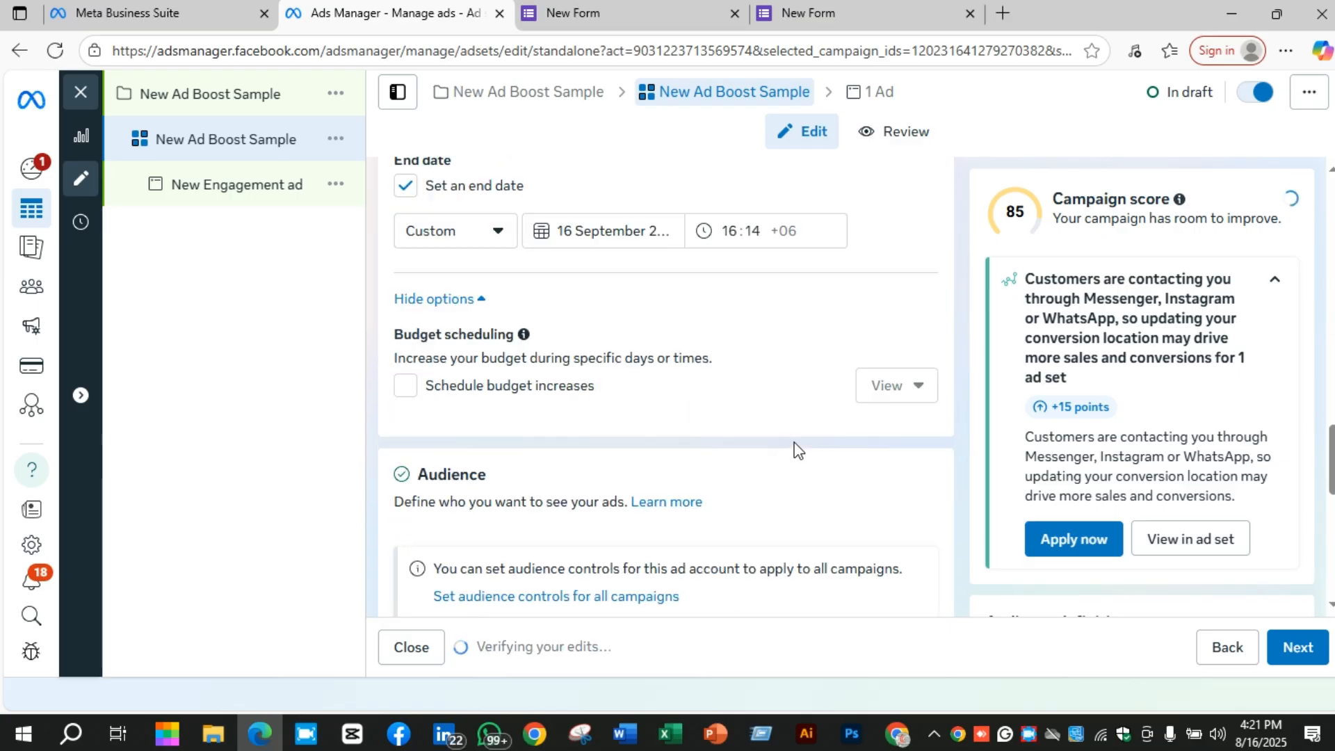
{"action": "scroll", "coordinate": [794, 441], "scroll_direction": "down", "scroll_amount": 1}
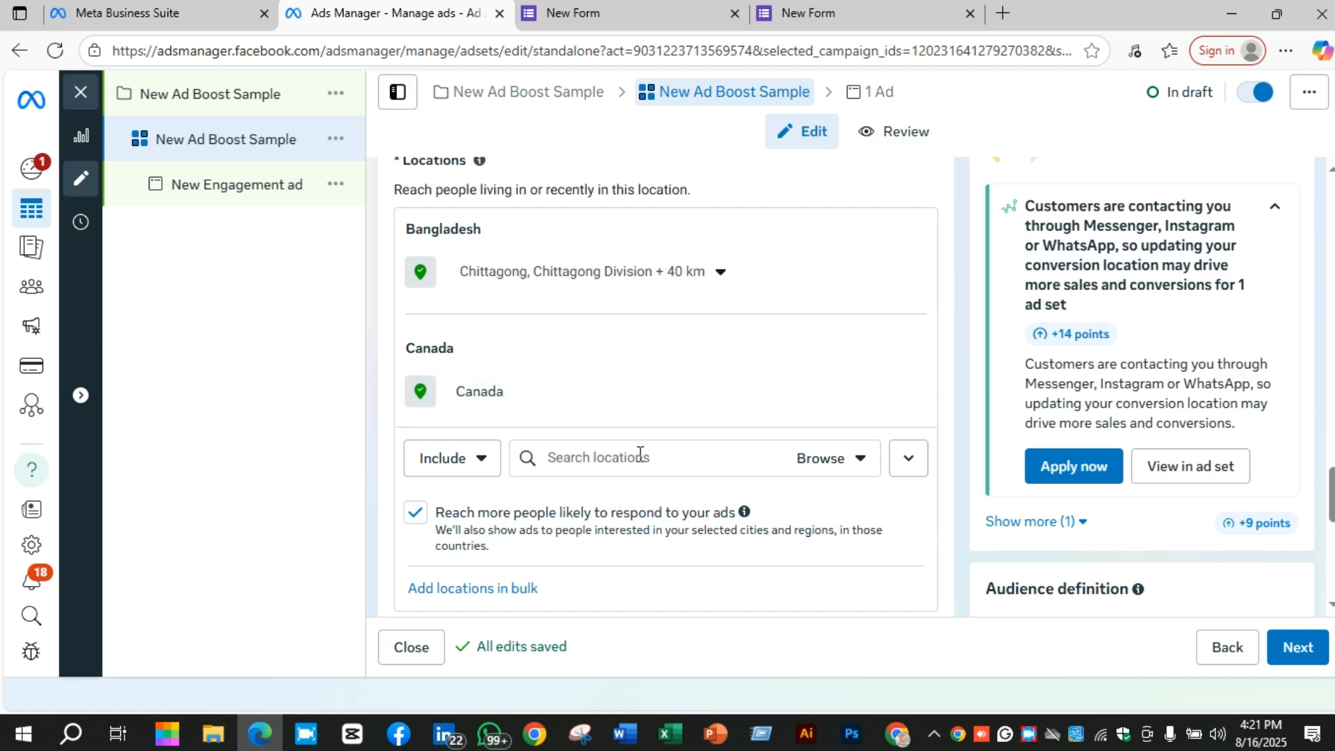
{"action": "scroll", "coordinate": [696, 470], "scroll_direction": "down", "scroll_amount": 4}
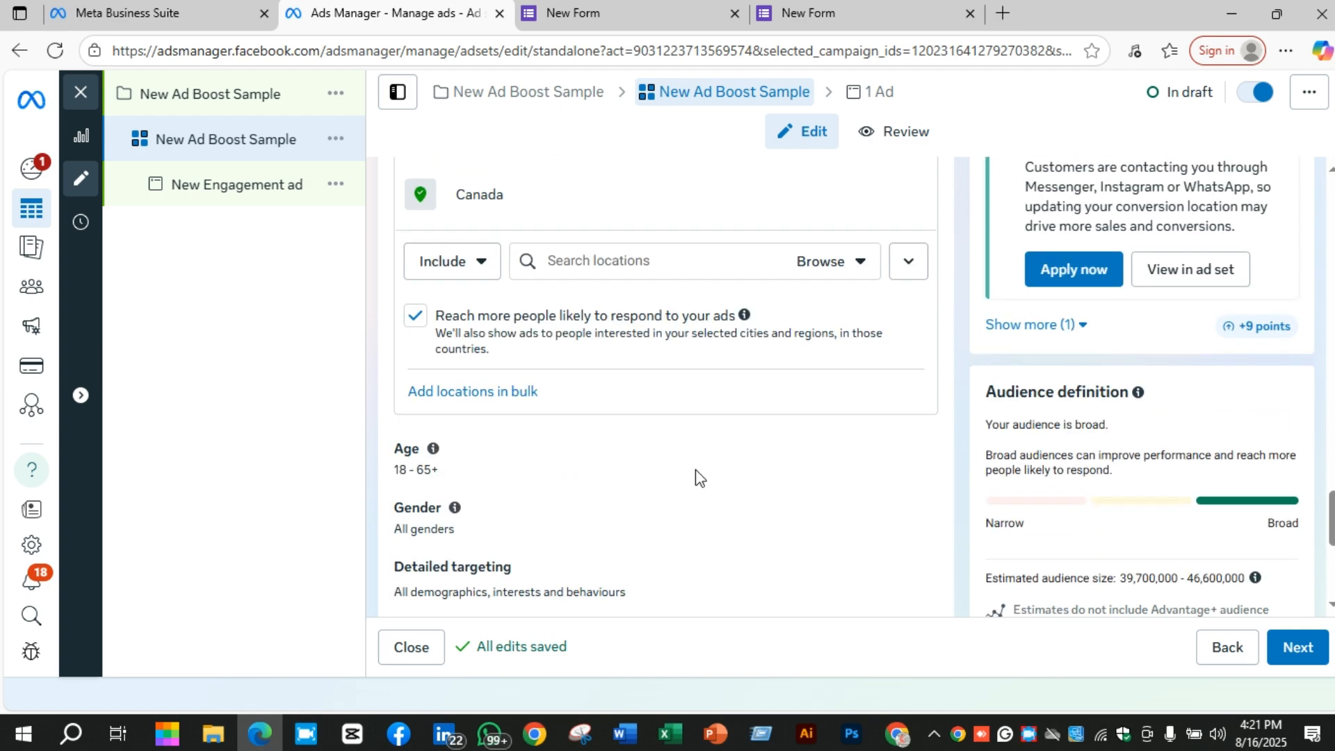
{"action": "scroll", "coordinate": [509, 388], "scroll_direction": "down", "scroll_amount": 1}
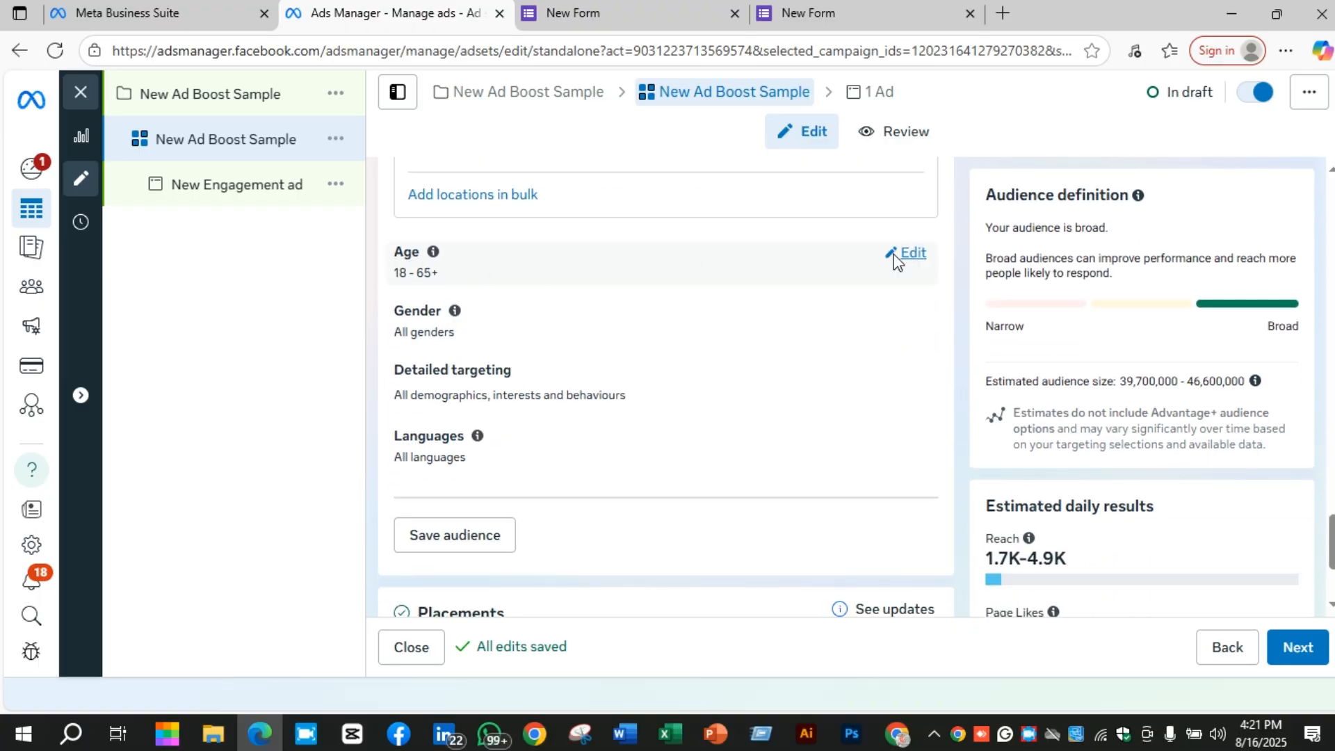
{"action": "left_click", "coordinate": [911, 253]}
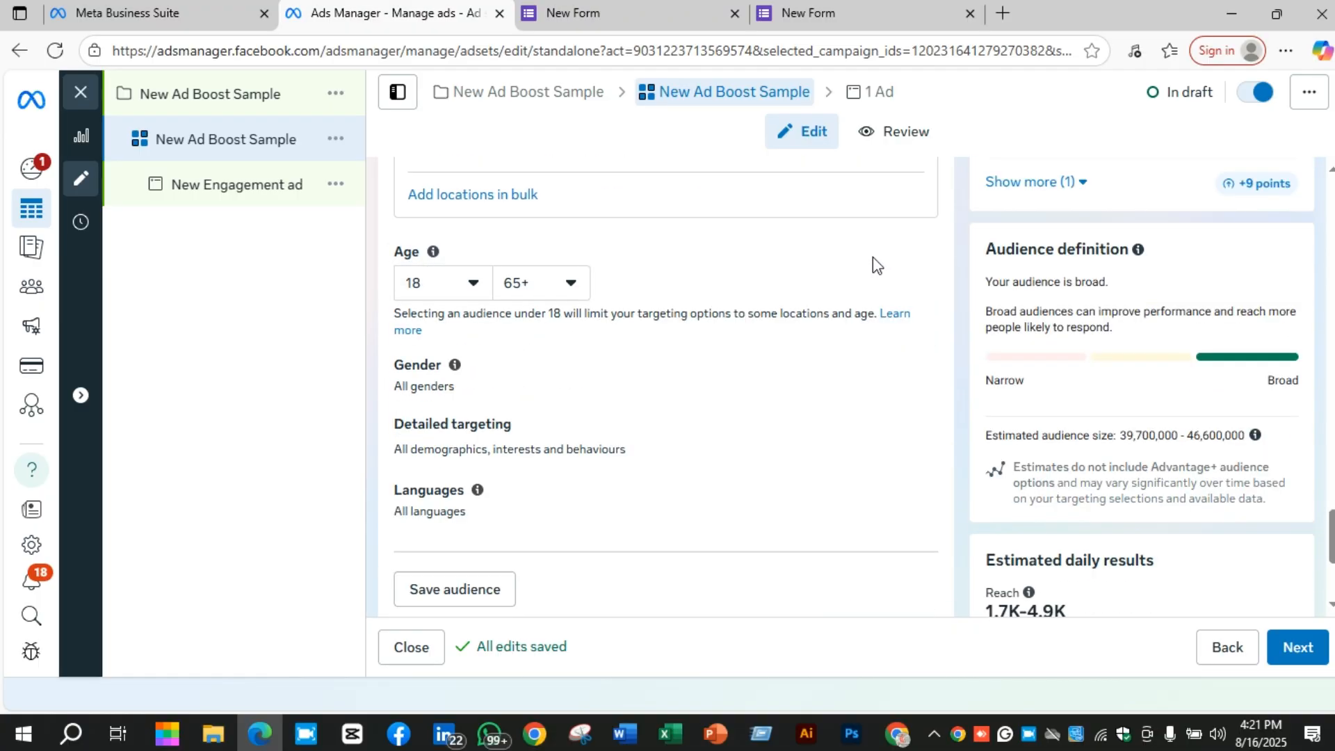
{"action": "left_click", "coordinate": [571, 283]}
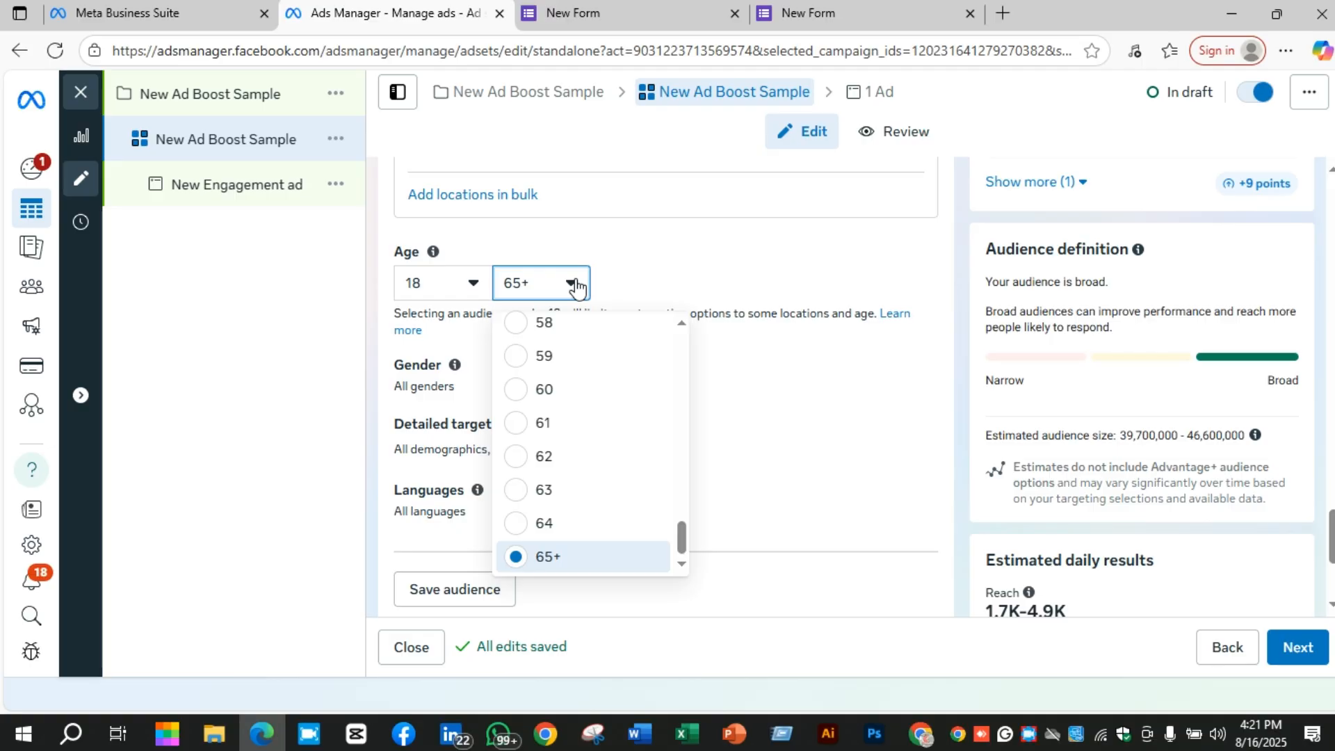
{"action": "scroll", "coordinate": [611, 471], "scroll_direction": "up", "scroll_amount": 5}
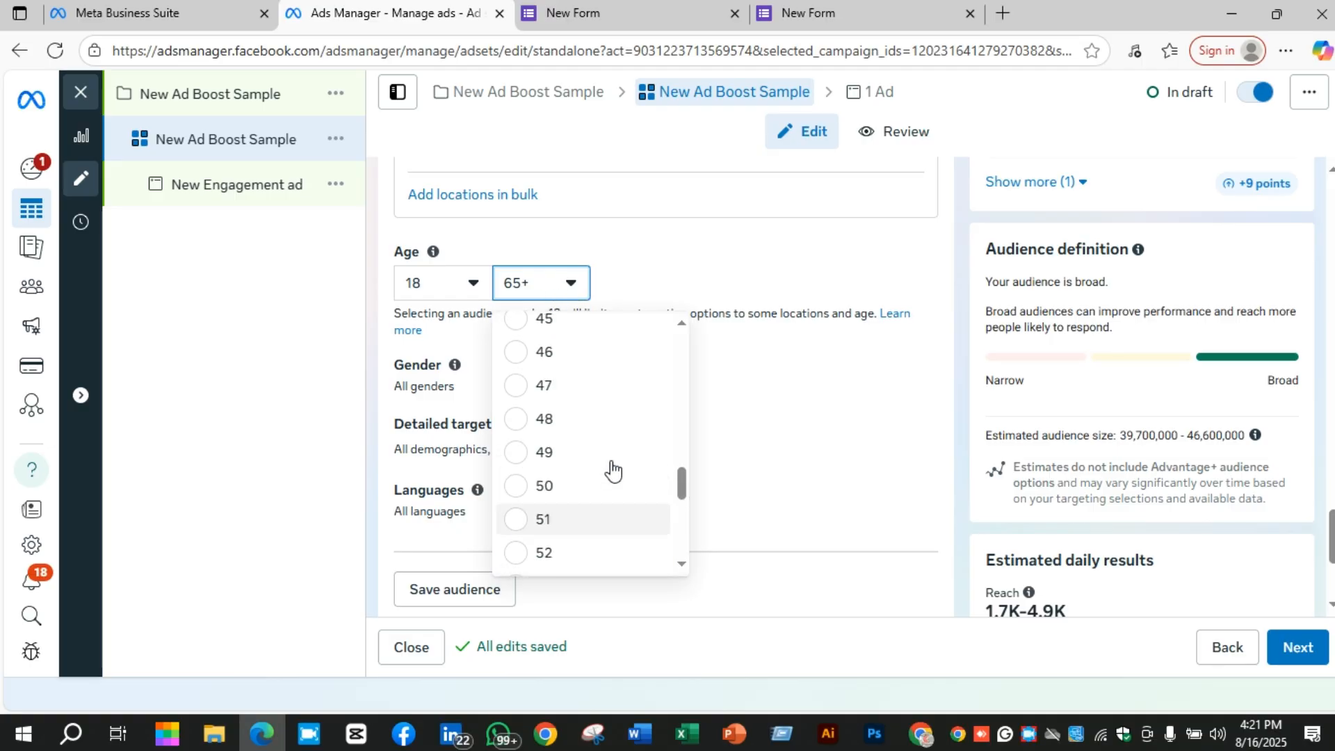
{"action": "scroll", "coordinate": [611, 471], "scroll_direction": "up", "scroll_amount": 3}
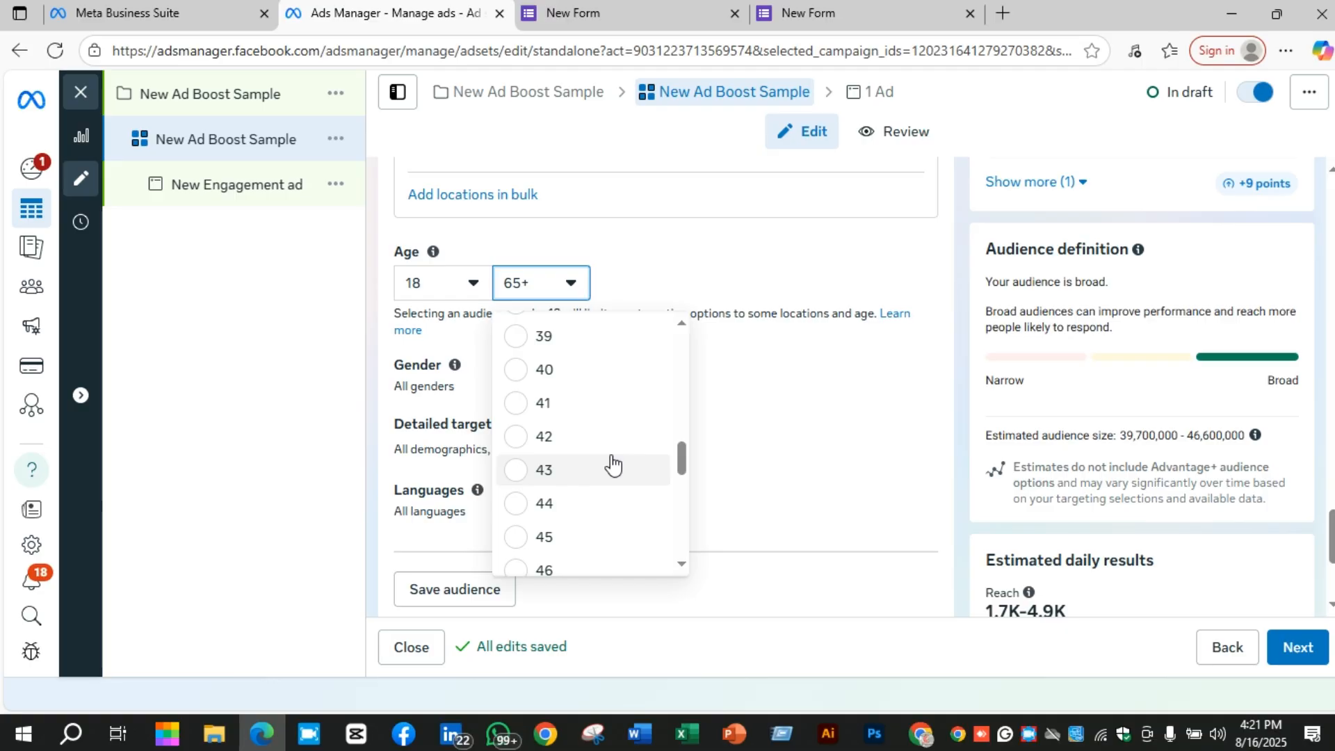
{"action": "left_click", "coordinate": [602, 371]}
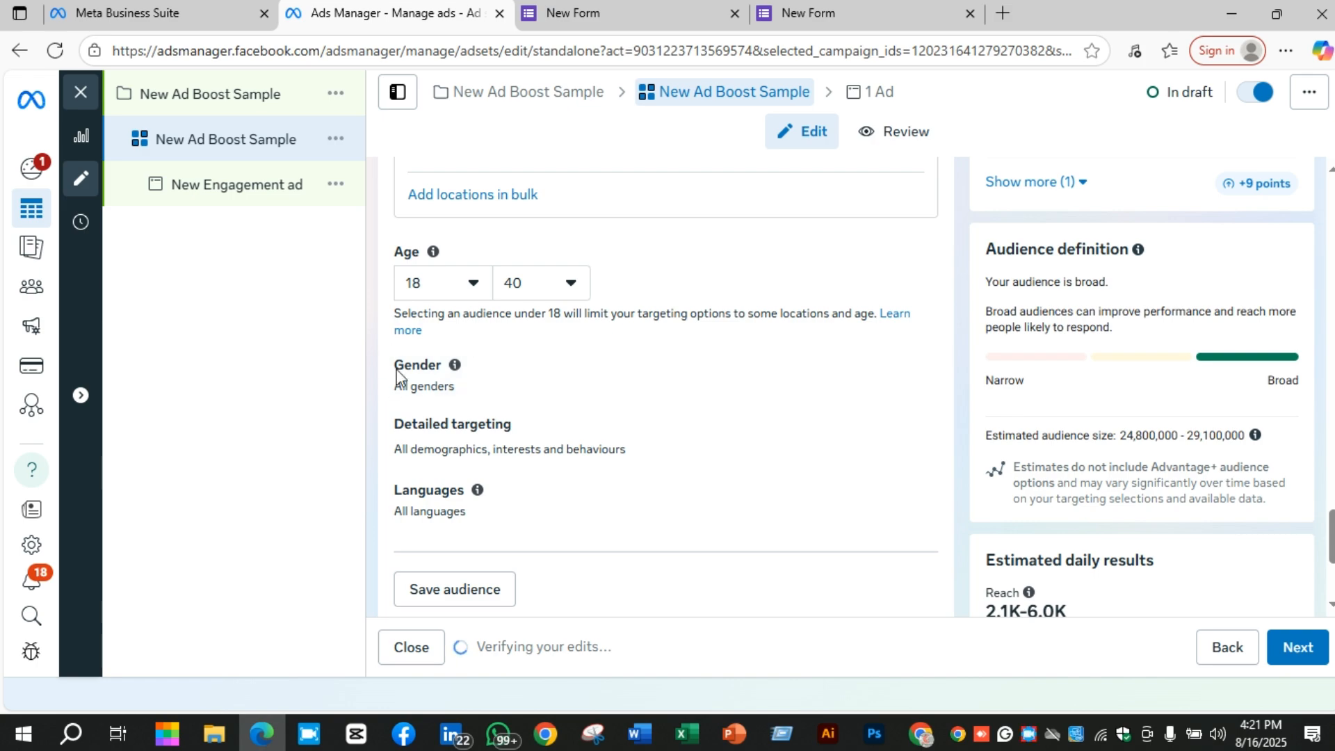
{"action": "left_click", "coordinate": [906, 367]}
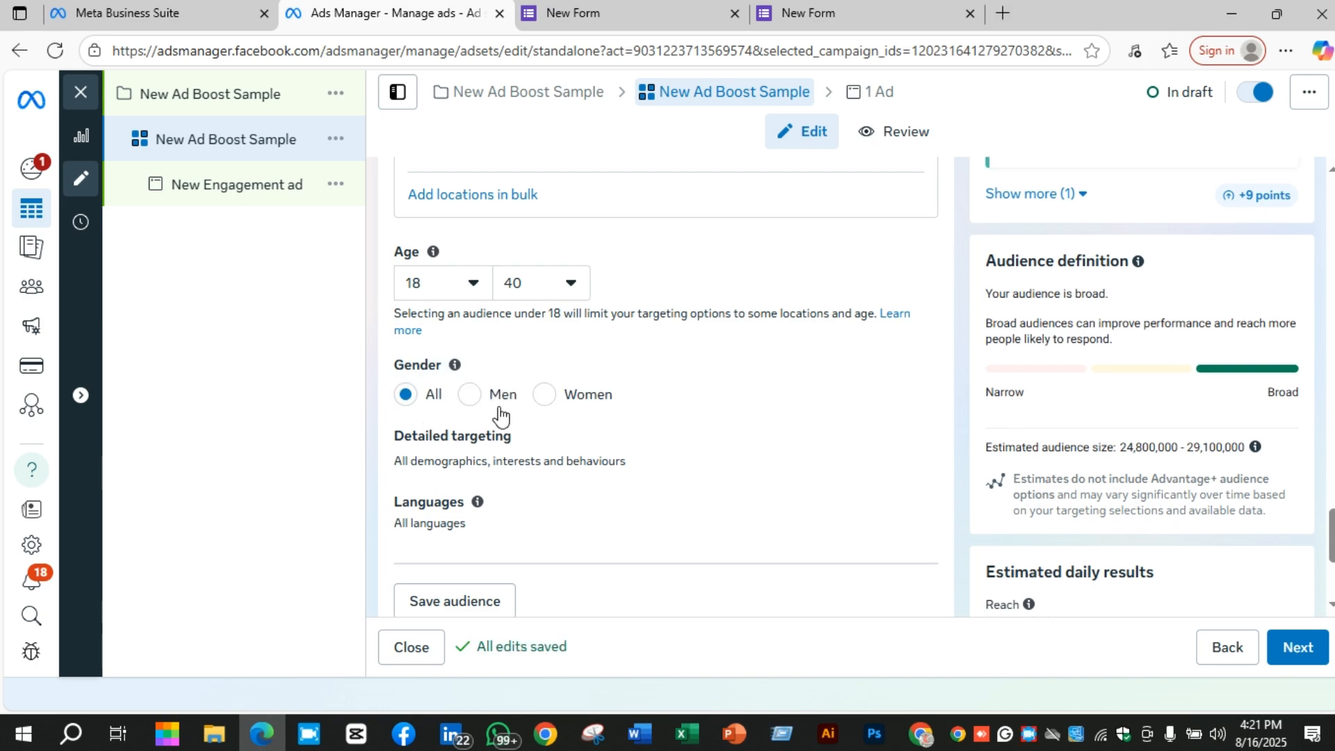
{"action": "scroll", "coordinate": [605, 416], "scroll_direction": "down", "scroll_amount": 1}
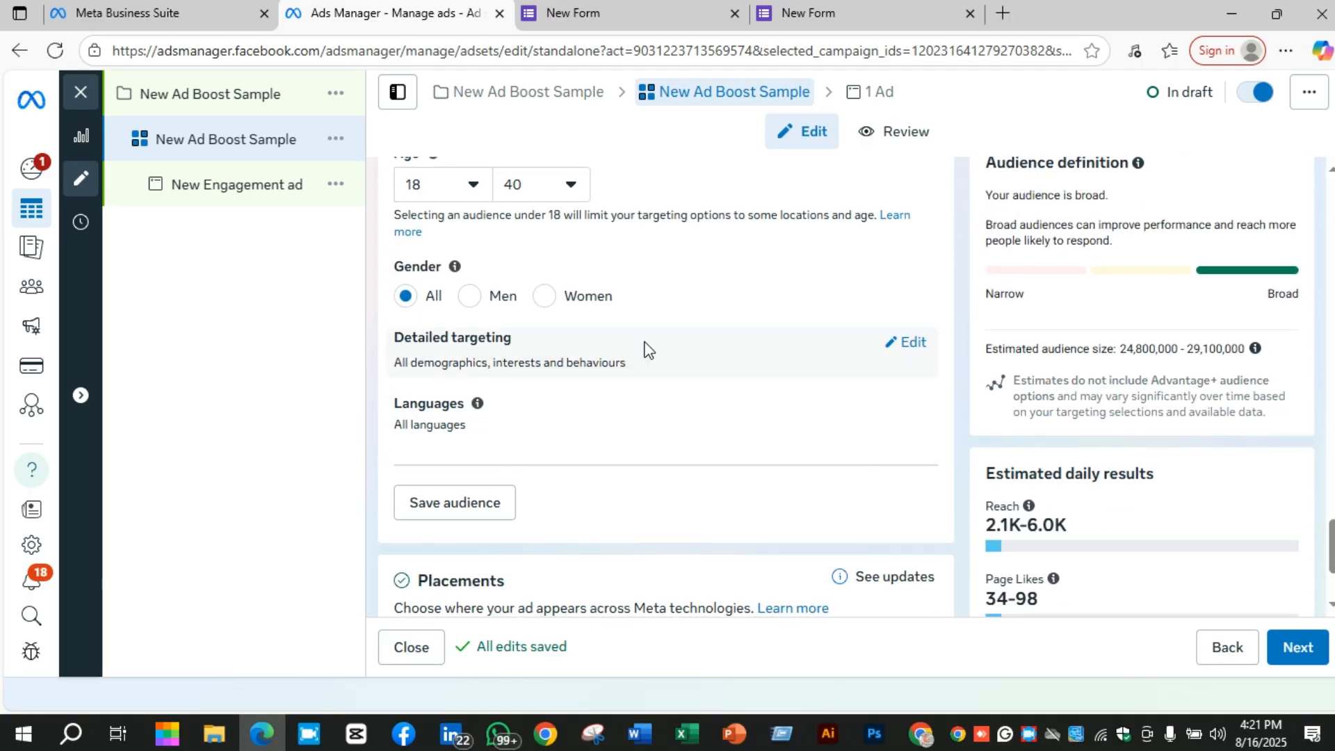
Step: Browse the detailed targeting interests, expanding Food and drink (consumables), and close the list without adding any
{"action": "left_click", "coordinate": [907, 344]}
{"action": "scroll", "coordinate": [570, 365], "scroll_direction": "down", "scroll_amount": 1}
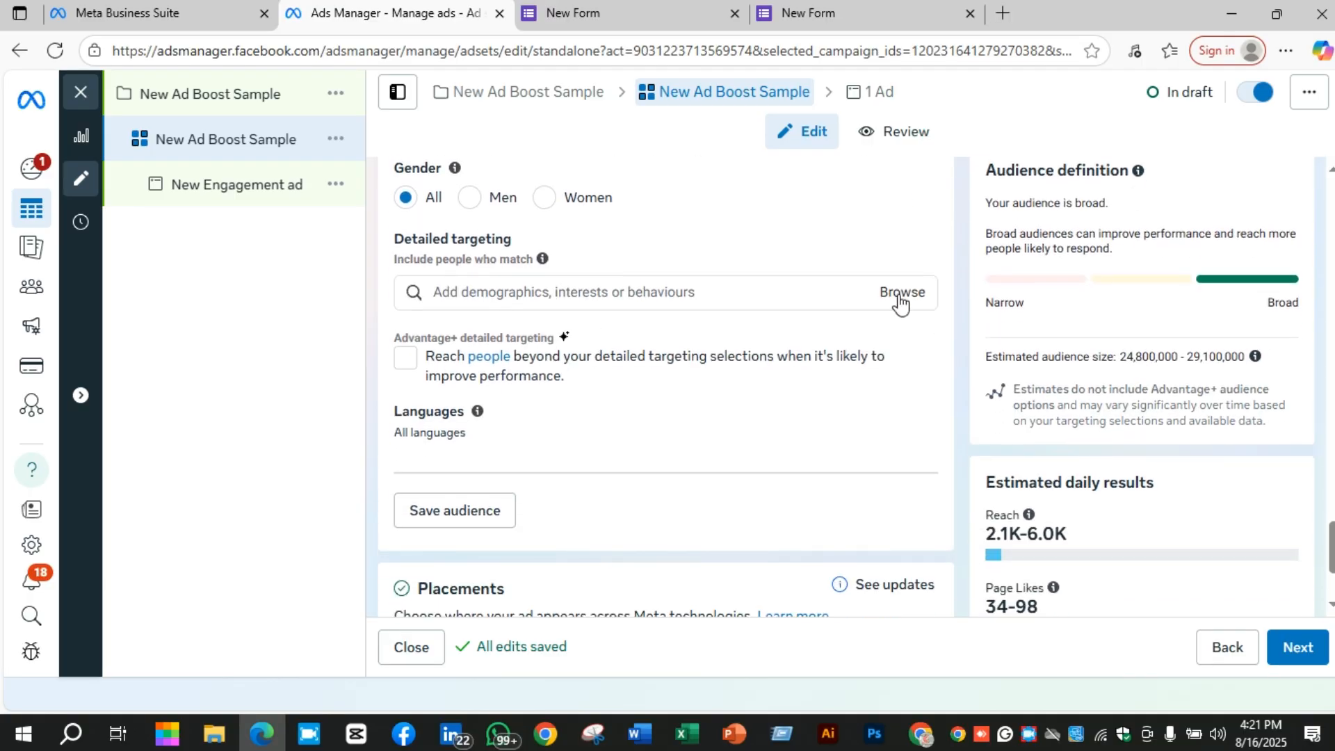
{"action": "left_click", "coordinate": [902, 292]}
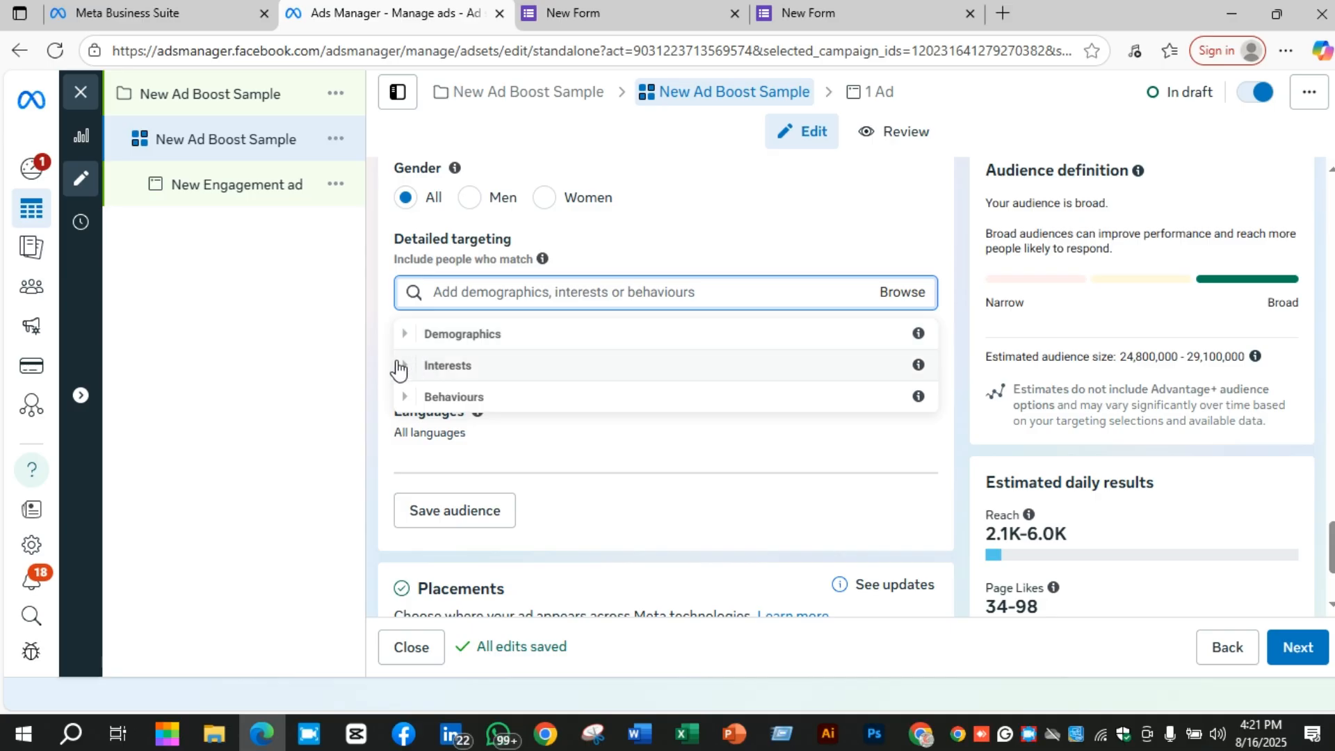
{"action": "left_click", "coordinate": [406, 365]}
{"action": "scroll", "coordinate": [581, 438], "scroll_direction": "down", "scroll_amount": 1}
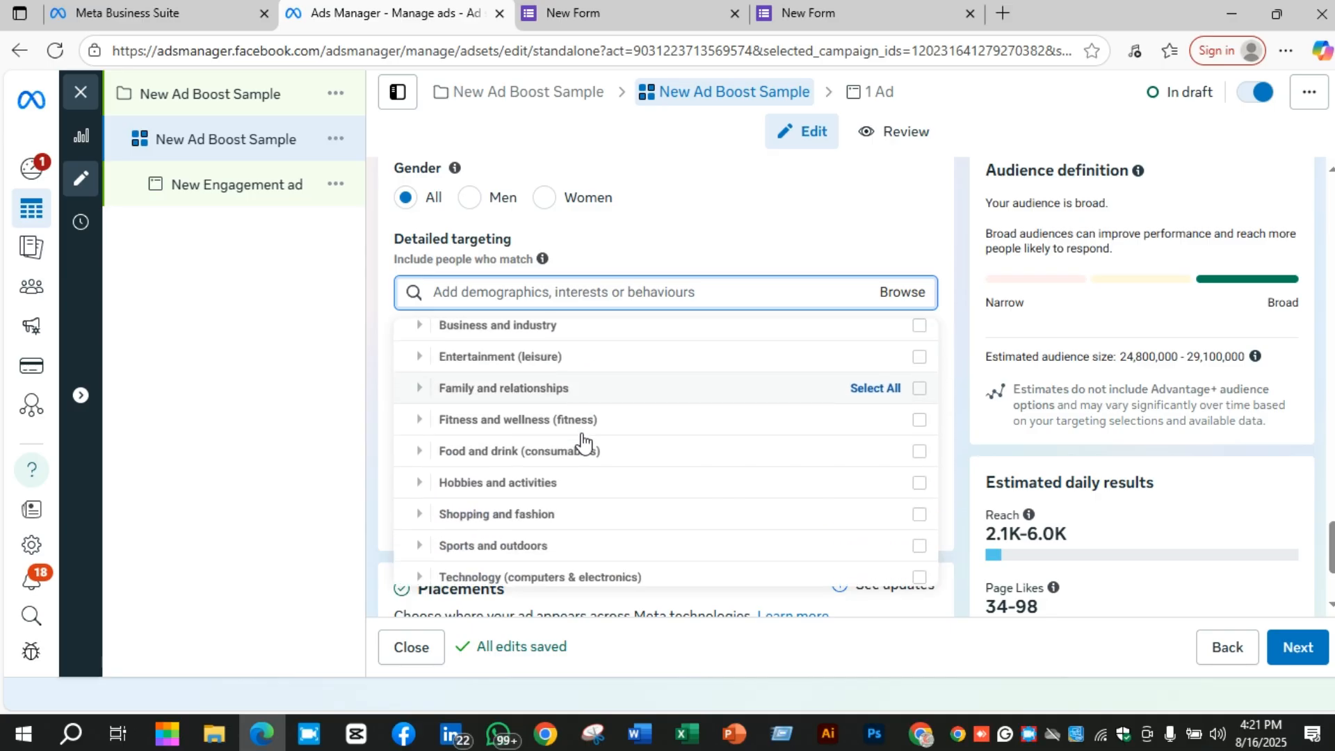
{"action": "left_click", "coordinate": [420, 413]}
{"action": "scroll", "coordinate": [769, 438], "scroll_direction": "down", "scroll_amount": 1}
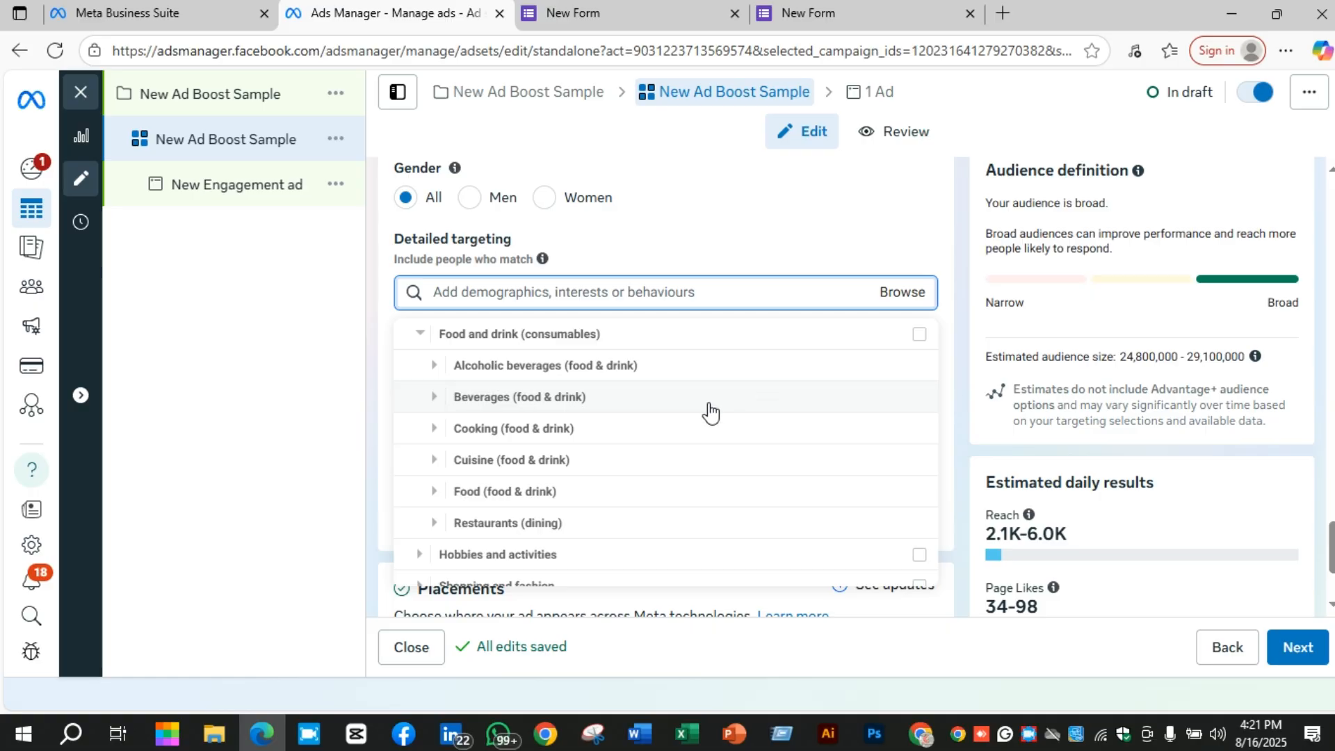
{"action": "scroll", "coordinate": [706, 411], "scroll_direction": "down", "scroll_amount": 2}
{"action": "scroll", "coordinate": [695, 476], "scroll_direction": "down", "scroll_amount": 3}
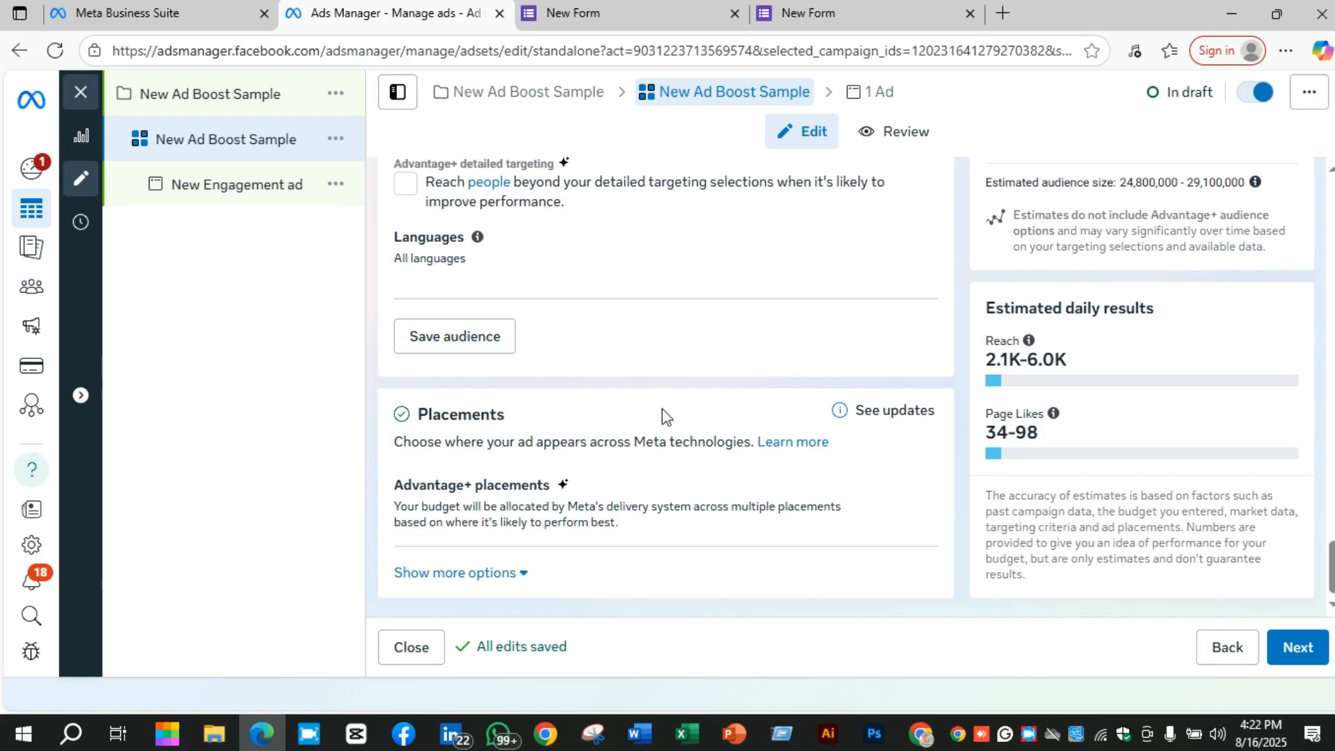
{"action": "scroll", "coordinate": [661, 417], "scroll_direction": "up", "scroll_amount": 10}
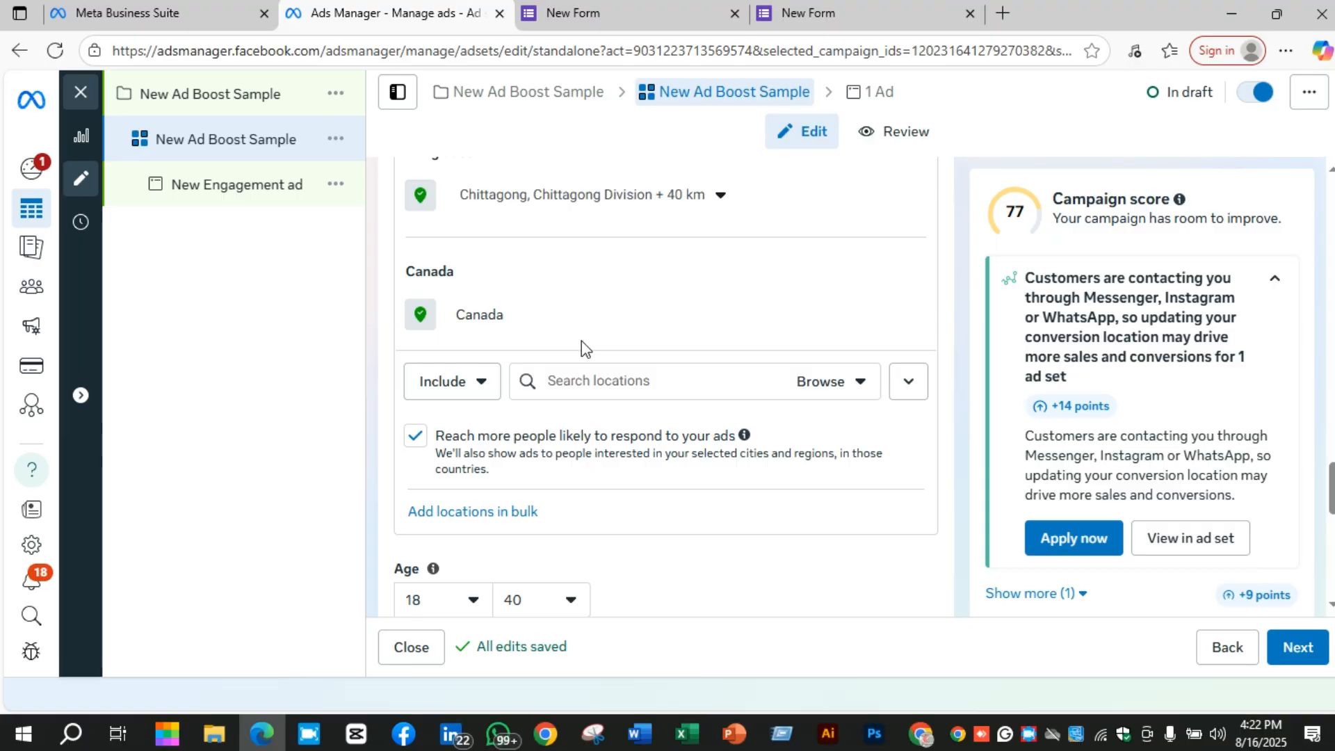
{"action": "scroll", "coordinate": [581, 340], "scroll_direction": "down", "scroll_amount": 8}
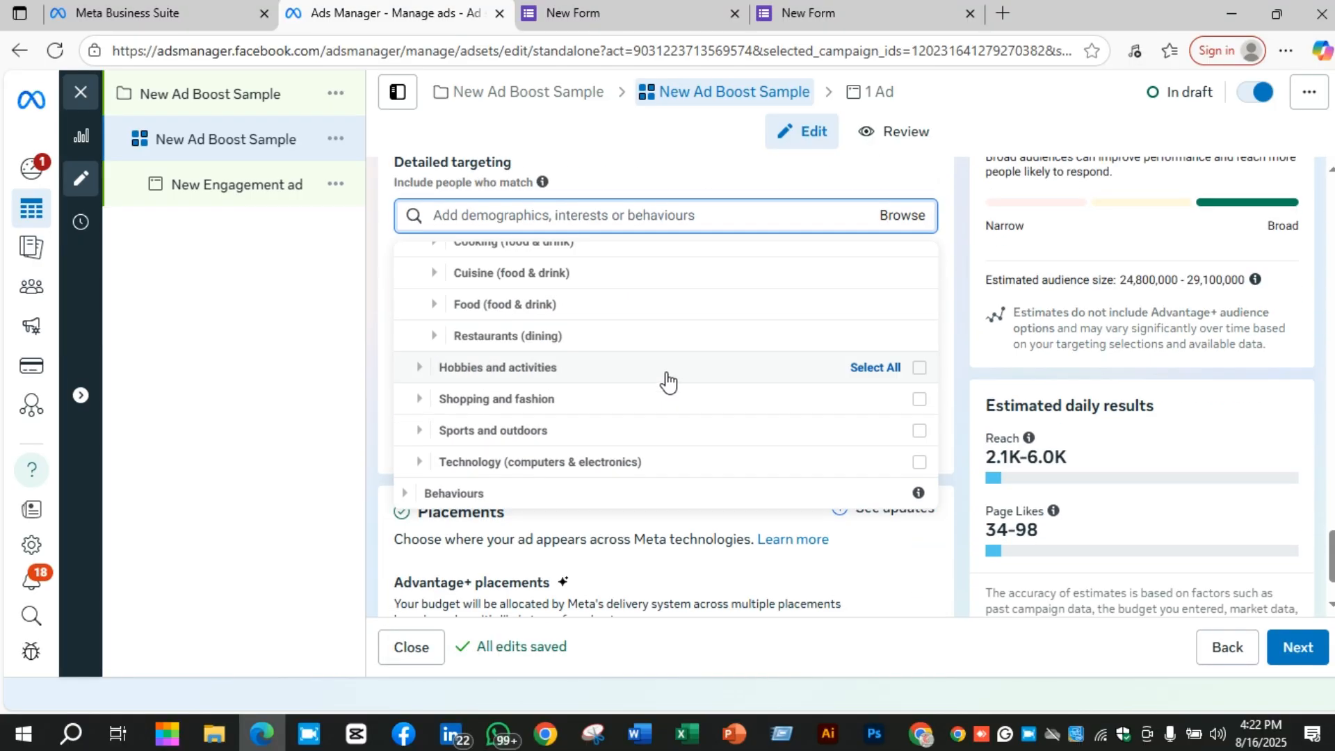
{"action": "left_click", "coordinate": [892, 548]}
{"action": "scroll", "coordinate": [712, 443], "scroll_direction": "down", "scroll_amount": 1}
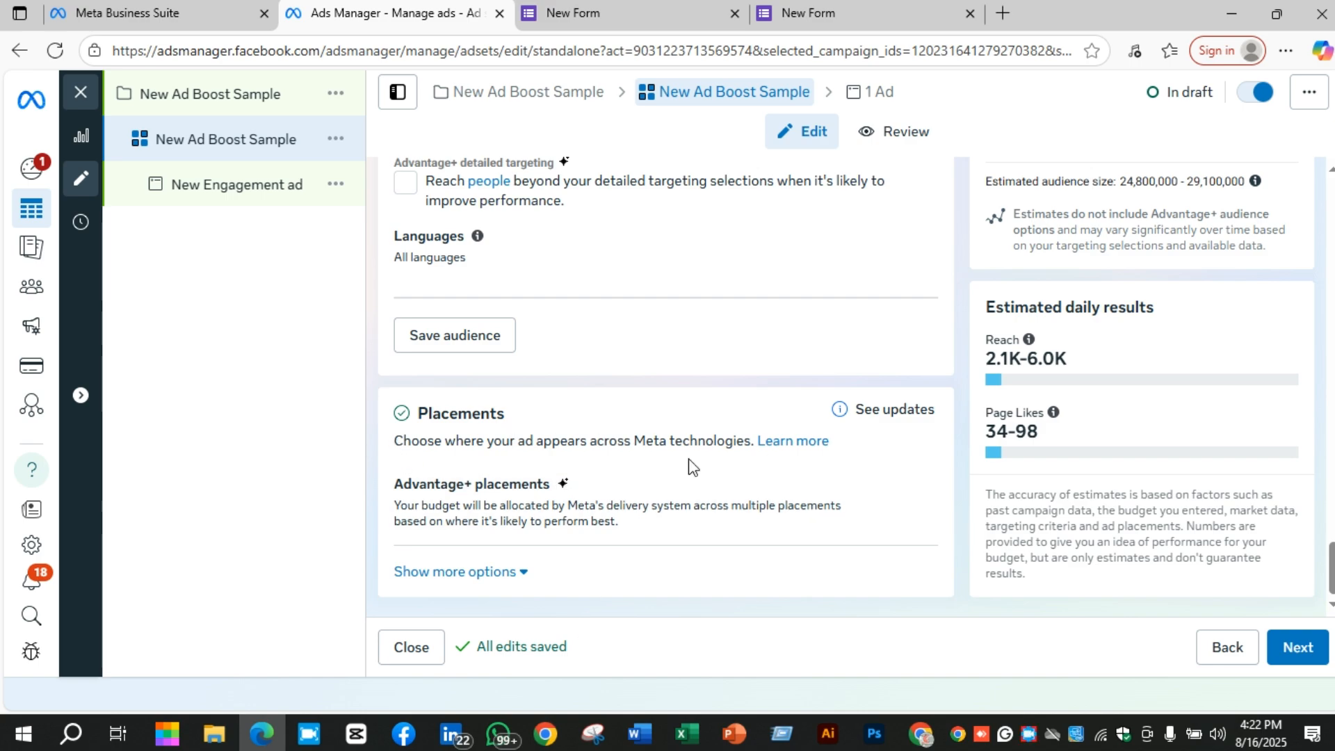
Step: Show the additional placement options for brand safety and suitability, and continue to the ad level
{"action": "mouse_move", "coordinate": [785, 483]}
{"action": "left_click", "coordinate": [515, 571]}
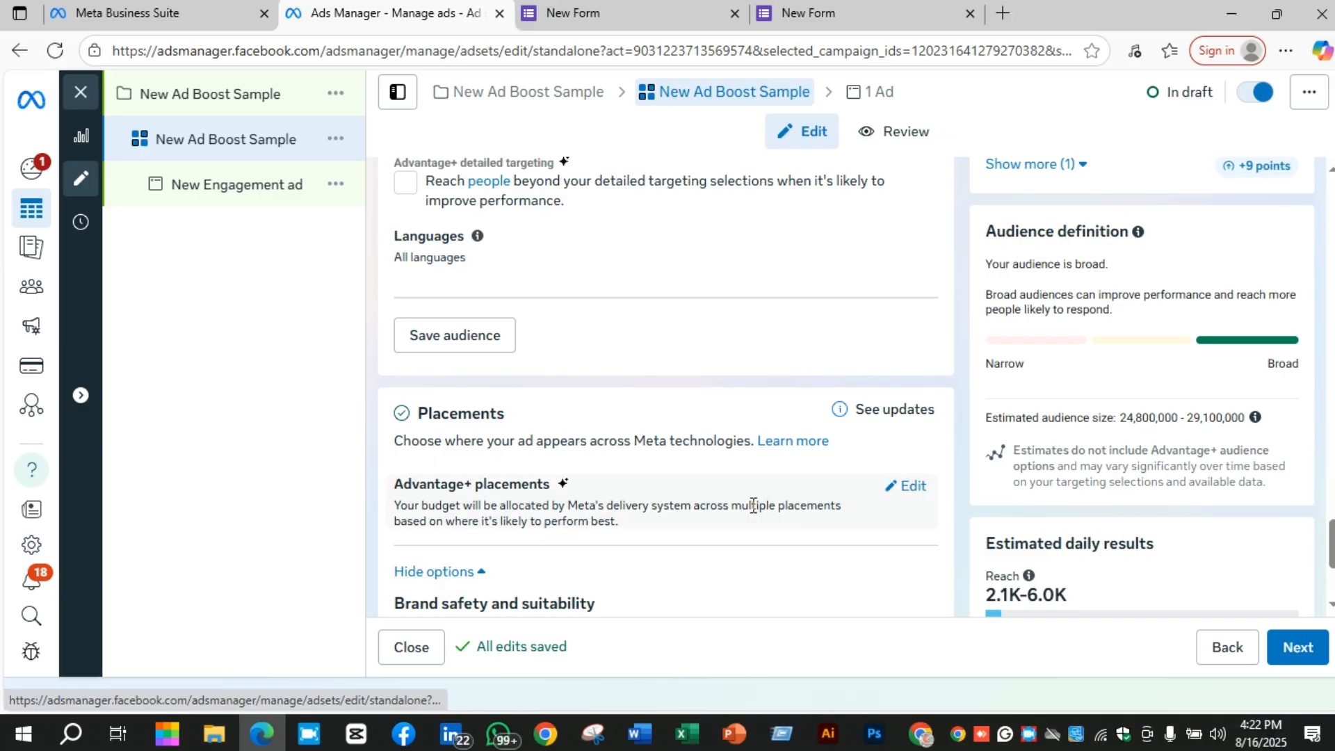
{"action": "scroll", "coordinate": [753, 506], "scroll_direction": "down", "scroll_amount": 2}
{"action": "scroll", "coordinate": [776, 509], "scroll_direction": "down", "scroll_amount": 1}
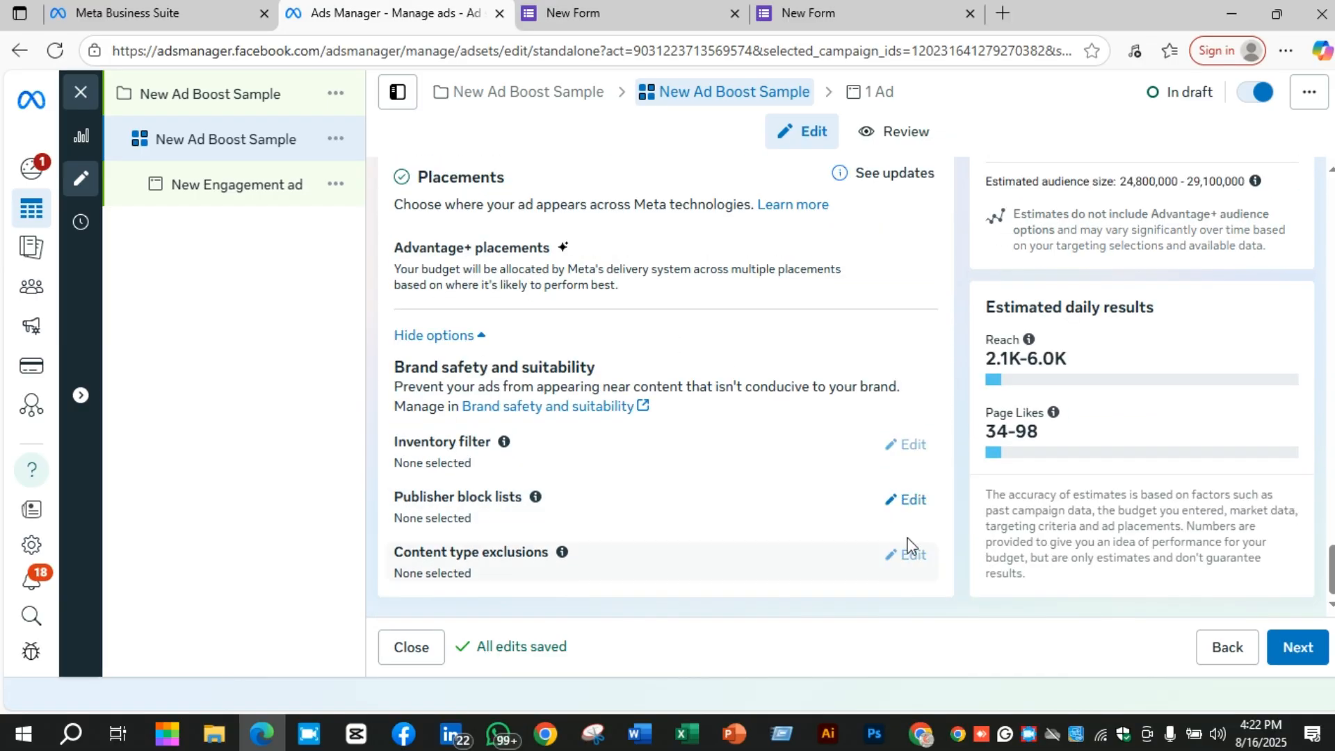
{"action": "left_click", "coordinate": [1297, 646]}
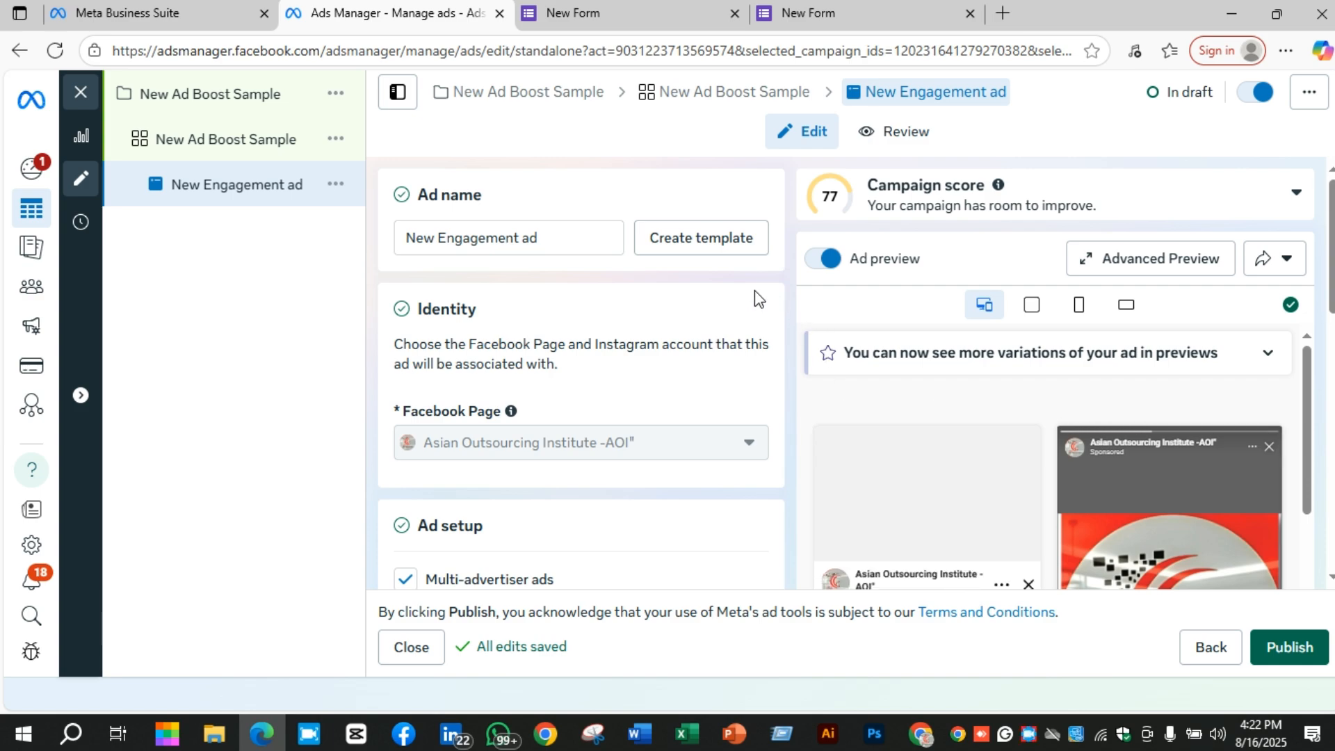
Step: Rename the ad as New Ad Boost Sample
{"action": "left_click", "coordinate": [575, 233]}
{"action": "key", "text": "BackSpace"}
{"action": "key", "text": "BackSpace"}
{"action": "key", "text": "BackSpace"}
{"action": "key", "text": "BackSpace"}
{"action": "key", "text": "BackSpace"}
{"action": "key", "text": "BackSpace"}
{"action": "key", "text": "BackSpace"}
{"action": "key", "text": "BackSpace"}
{"action": "key", "text": "BackSpace"}
{"action": "key", "text": "BackSpace"}
{"action": "key", "text": "BackSpace"}
{"action": "key", "text": "BackSpace"}
{"action": "key", "text": "BackSpace"}
{"action": "key", "text": "BackSpace"}
{"action": "key", "text": "BackSpace"}
{"action": "key", "text": "BackSpace"}
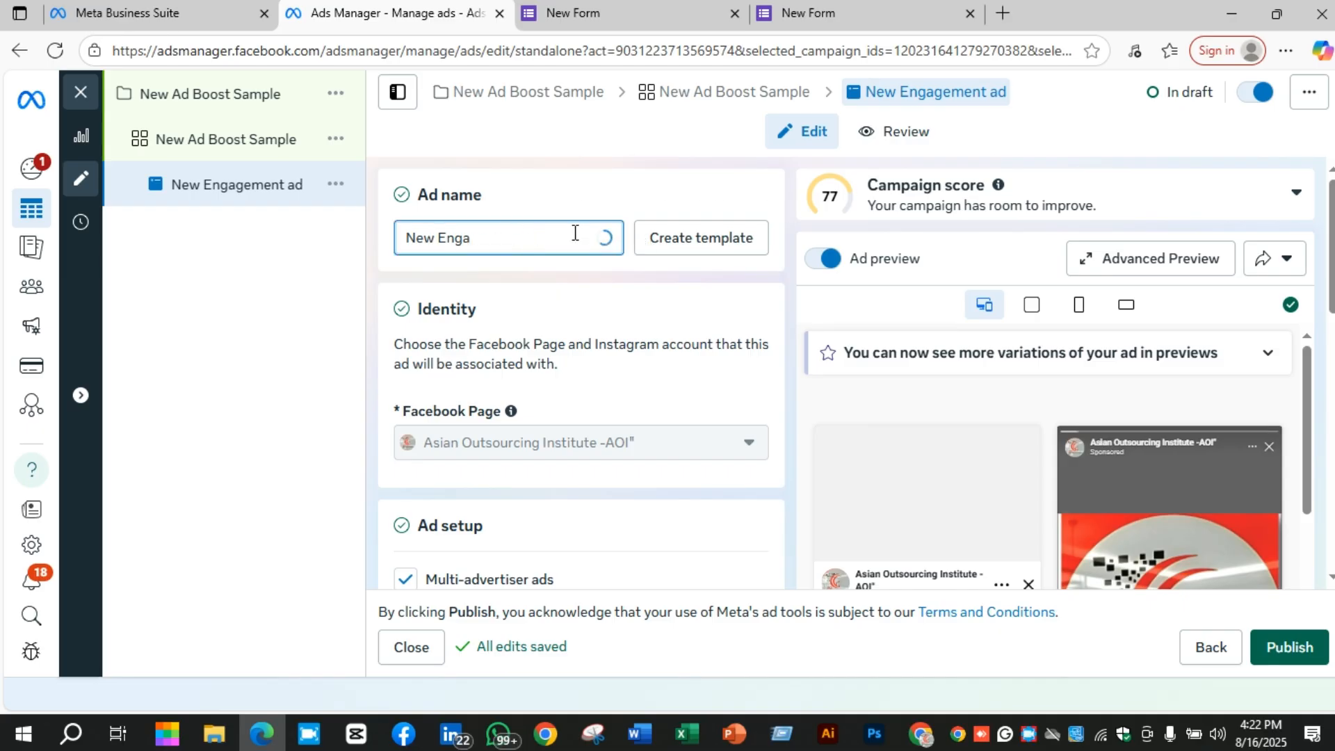
{"action": "type", "text": "New "}
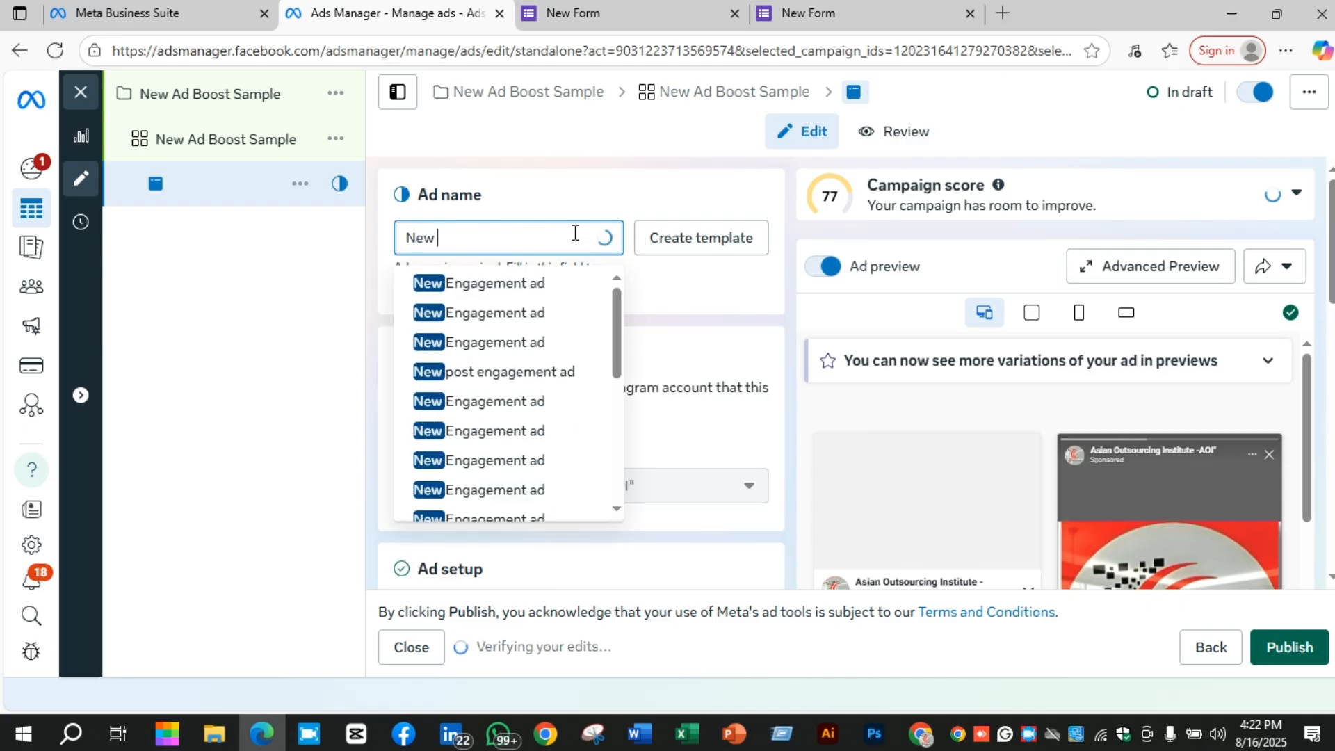
{"action": "type", "text": "Ad Boost"}
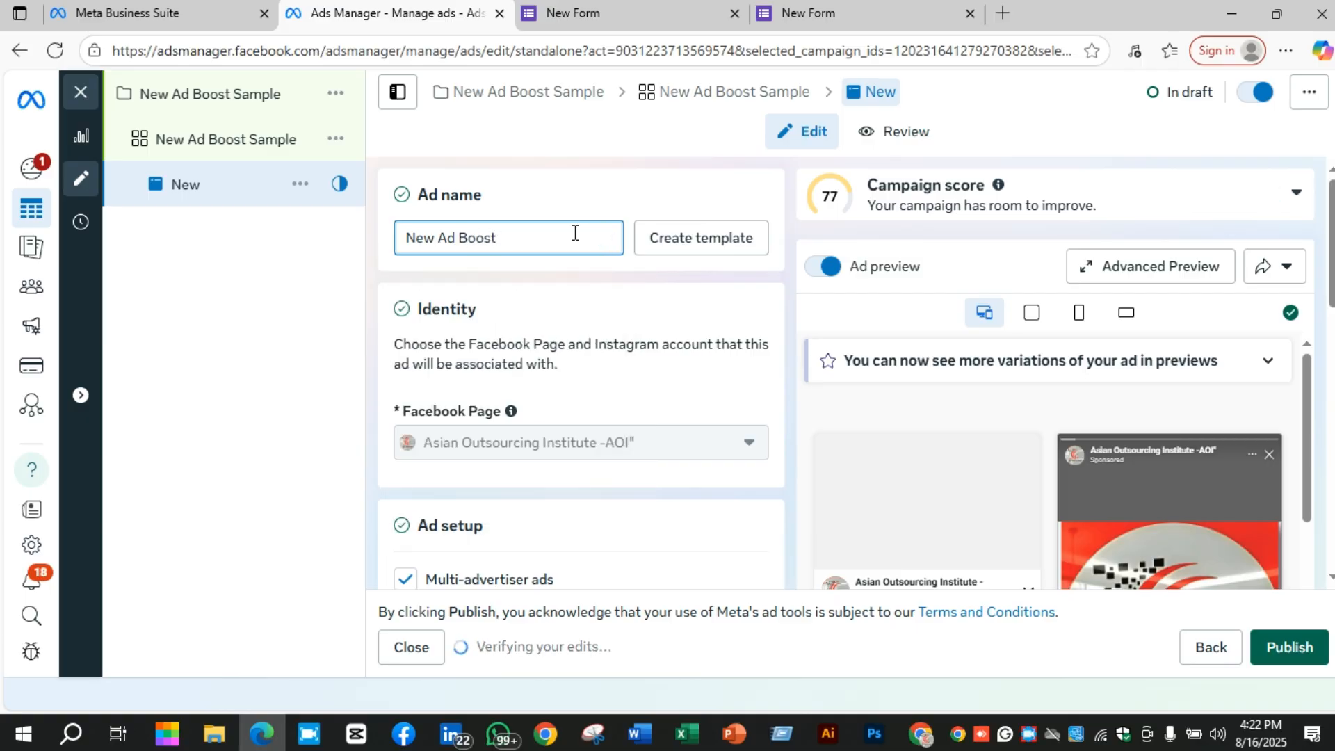
{"action": "type", "text": " Sample"}
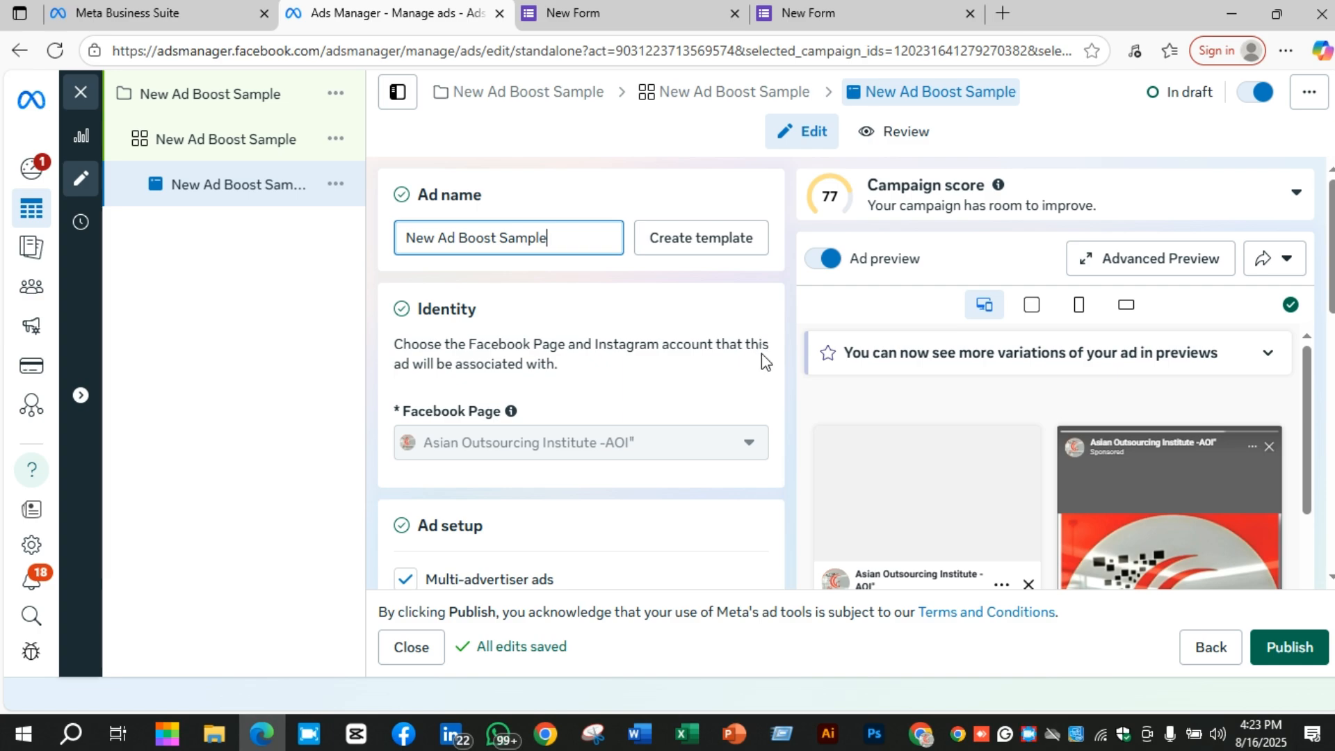
Step: Review the ad's identity and preview, and start setting up its creative as an image ad
{"action": "scroll", "coordinate": [762, 353], "scroll_direction": "down", "scroll_amount": 1}
{"action": "scroll", "coordinate": [1250, 414], "scroll_direction": "down", "scroll_amount": 2}
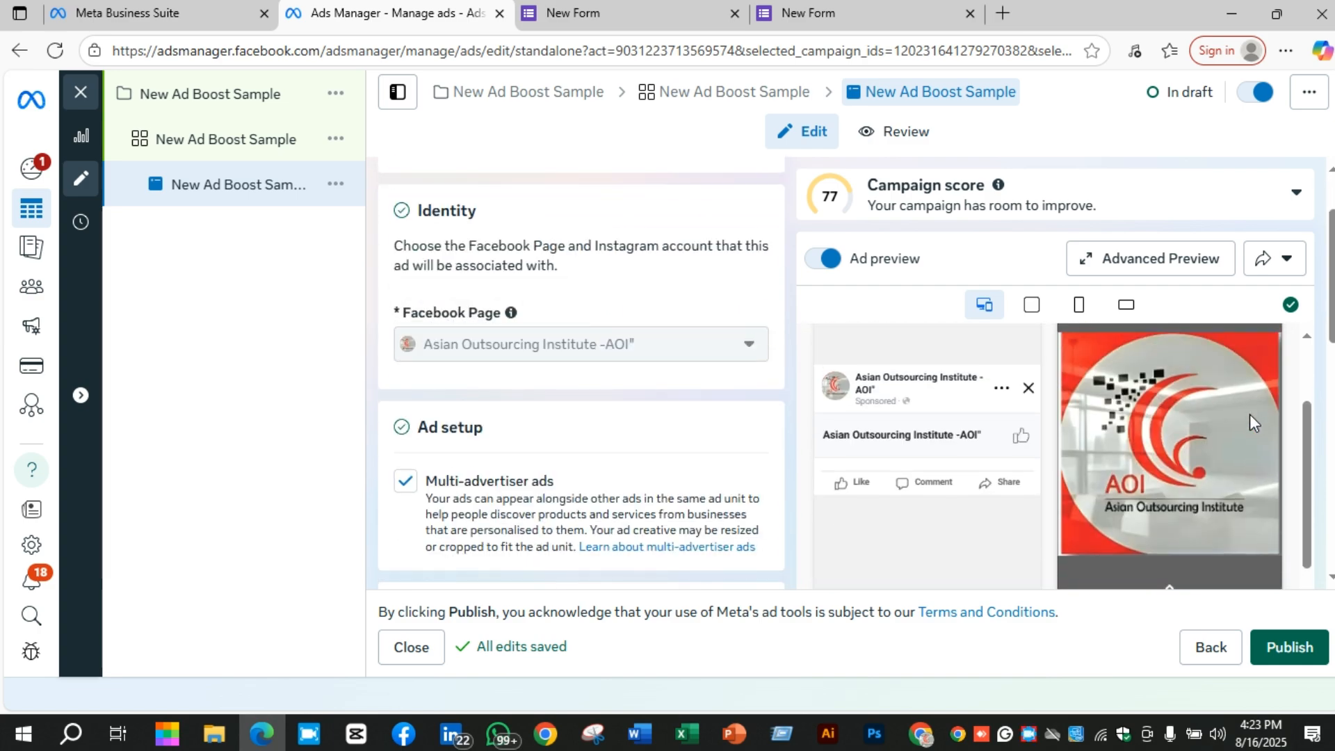
{"action": "scroll", "coordinate": [1249, 414], "scroll_direction": "up", "scroll_amount": 2}
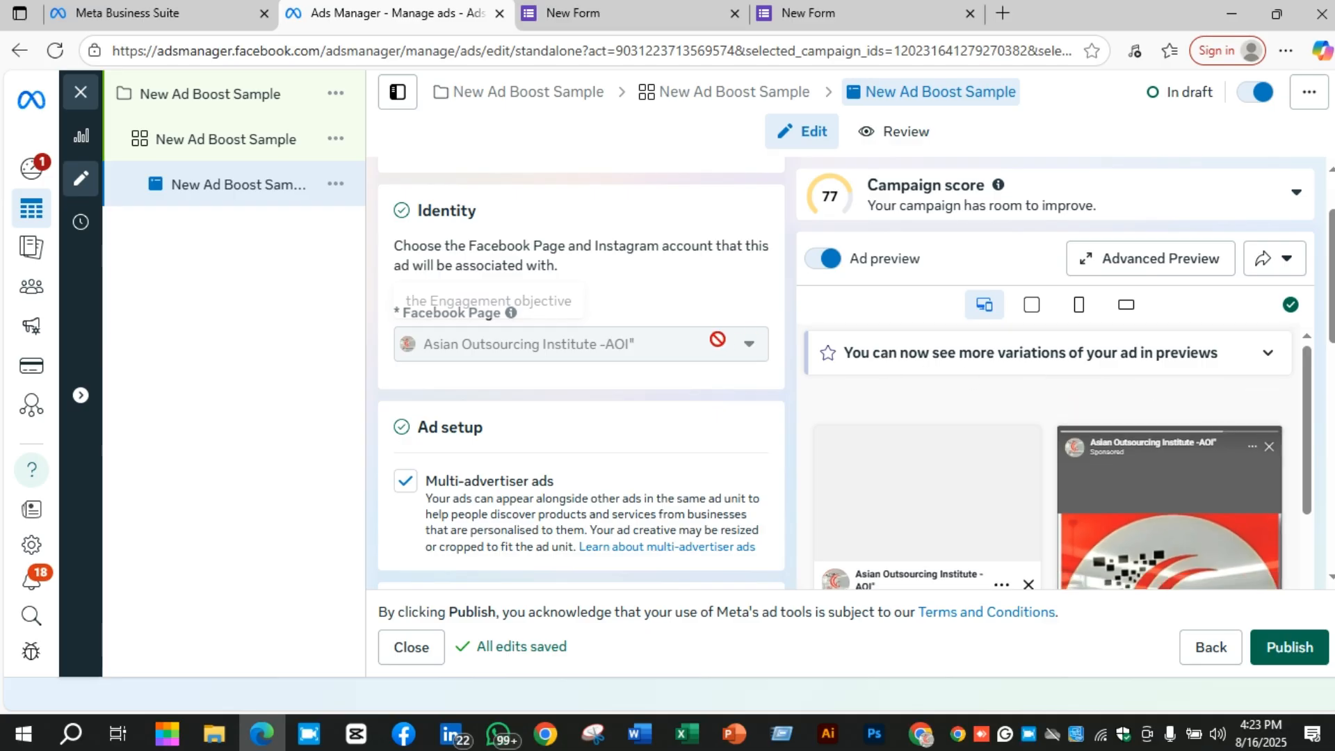
{"action": "scroll", "coordinate": [719, 347], "scroll_direction": "down", "scroll_amount": 1}
{"action": "scroll", "coordinate": [719, 347], "scroll_direction": "down", "scroll_amount": 5}
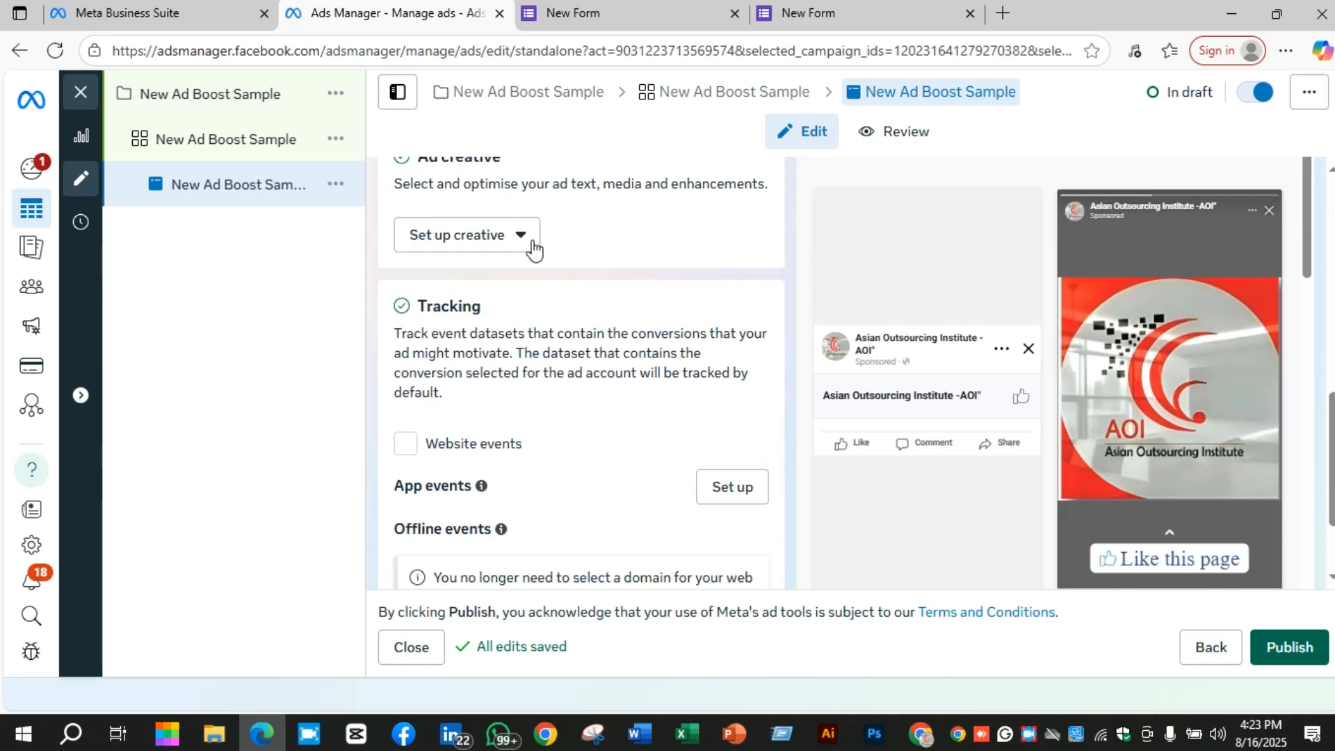
{"action": "left_click", "coordinate": [517, 240]}
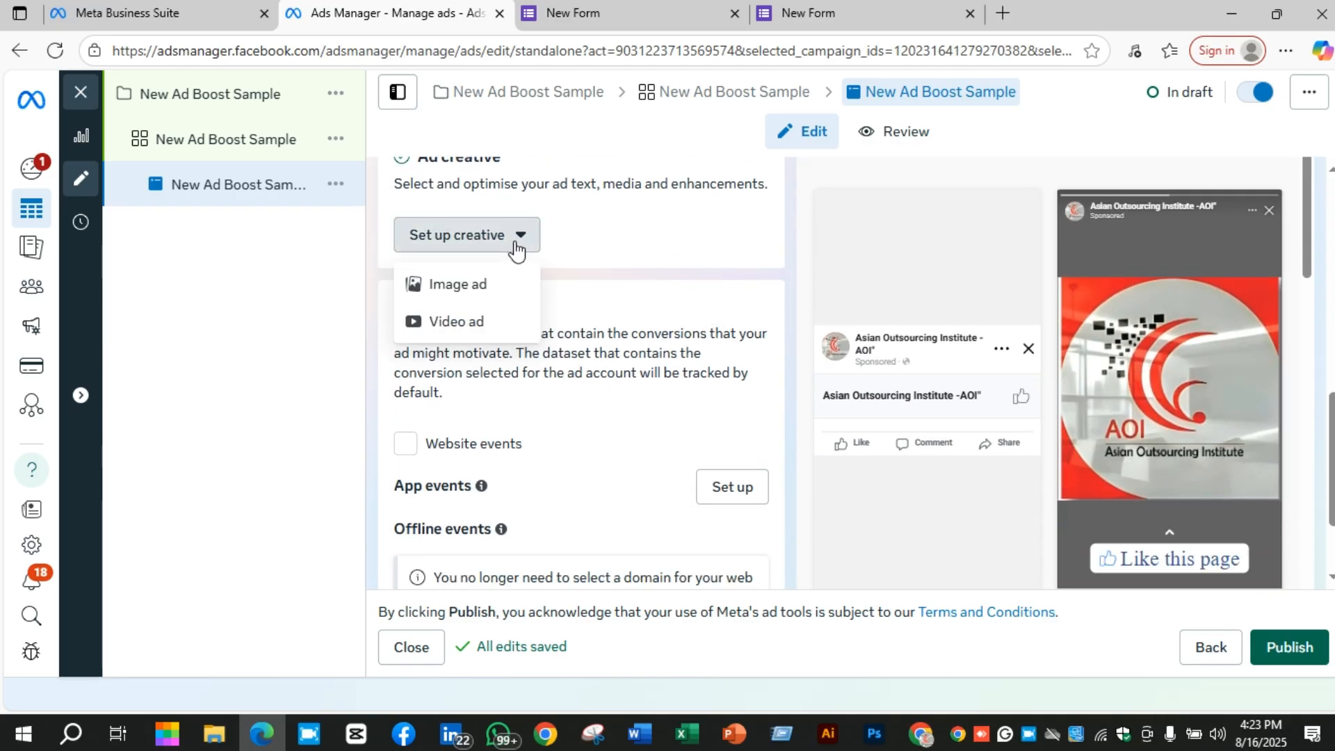
{"action": "left_click", "coordinate": [497, 290]}
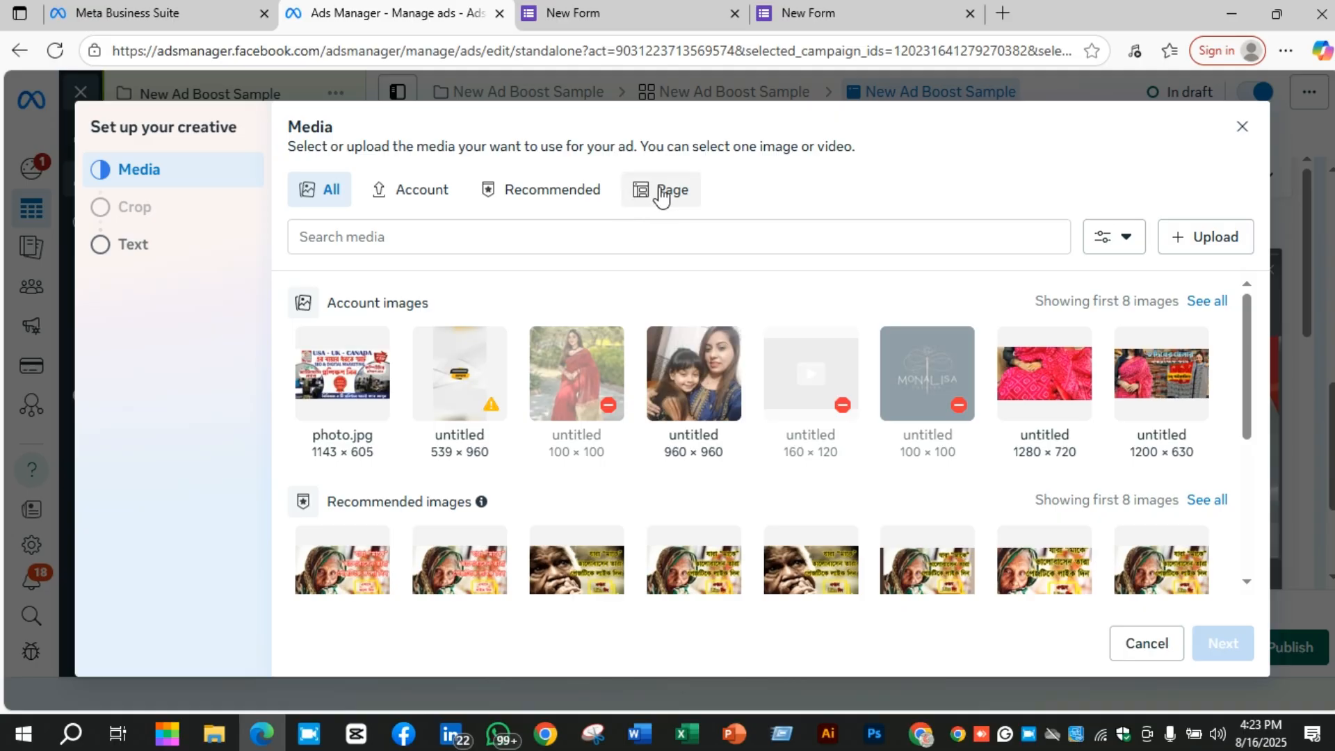
Step: Choose the 1143 × 605 image from the Asian Outsourcing Institute -AOI page as the ad's media and proceed to the text stage
{"action": "scroll", "coordinate": [736, 332], "scroll_direction": "down", "scroll_amount": 4}
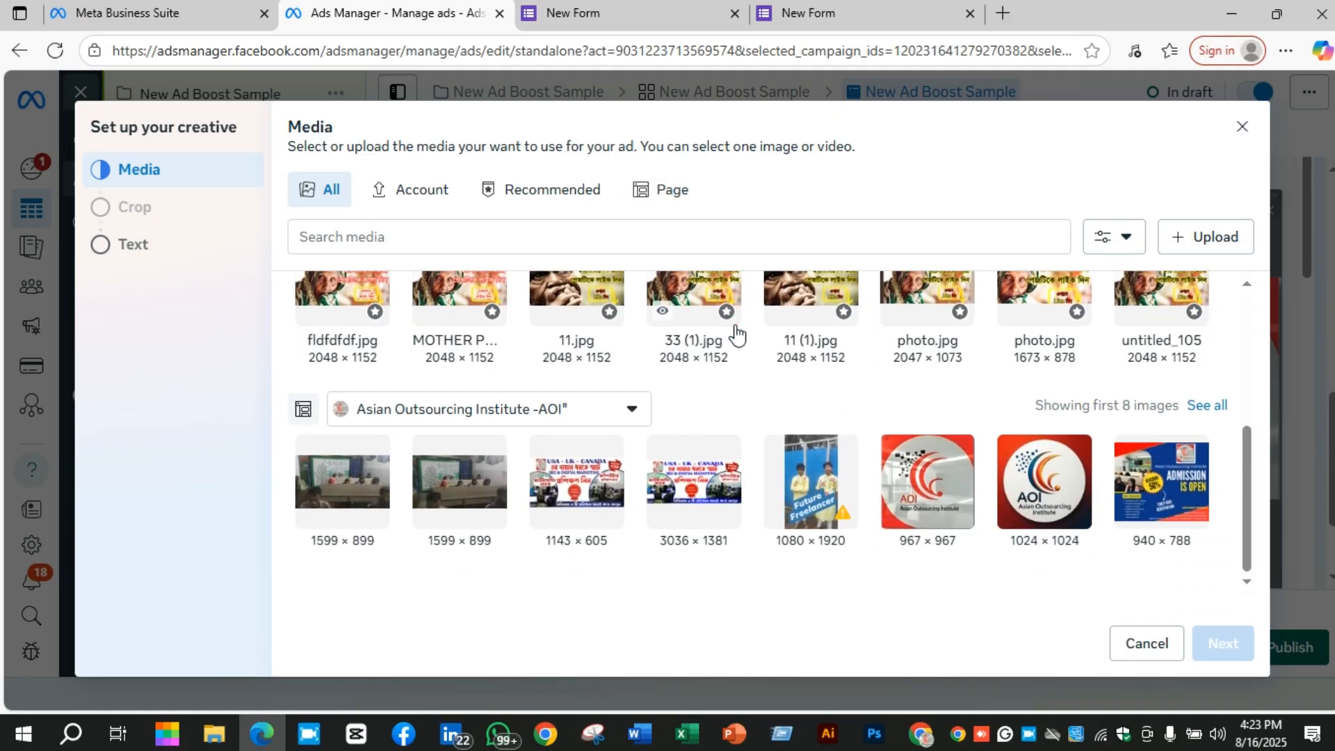
{"action": "left_click", "coordinate": [571, 487]}
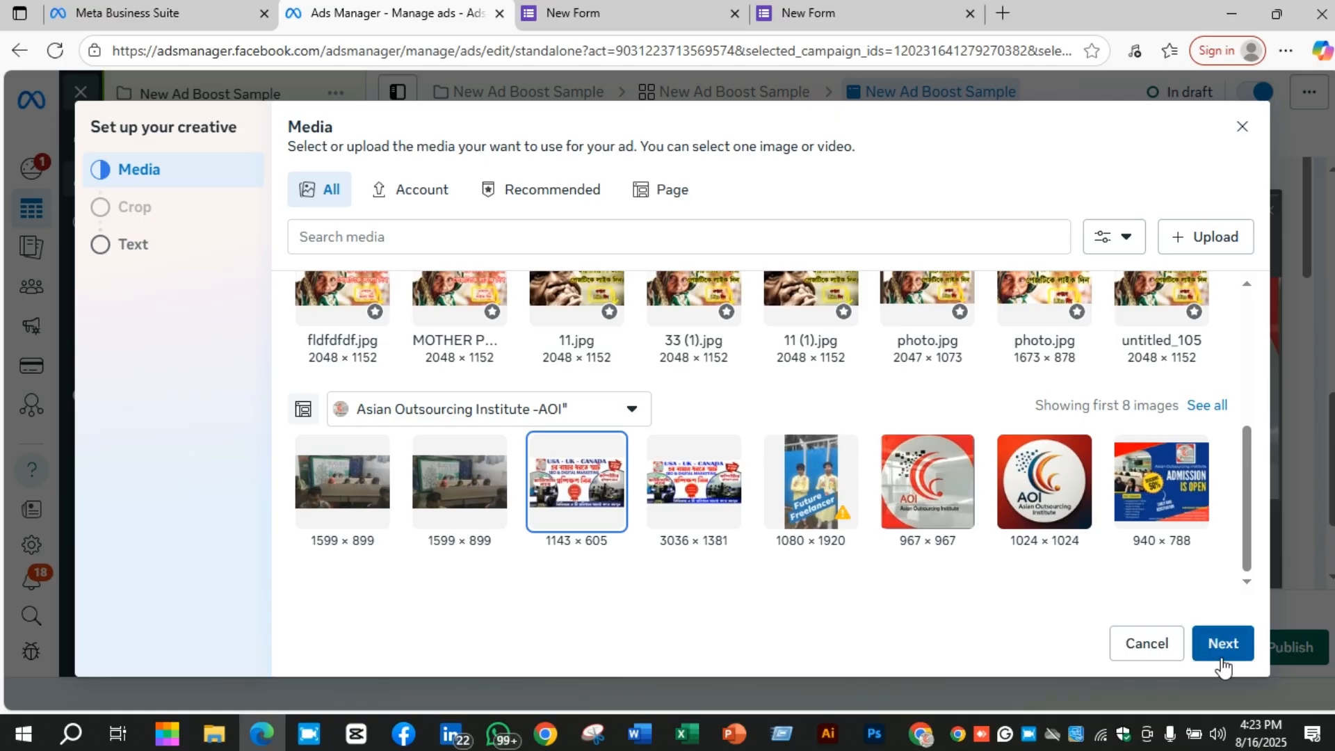
{"action": "left_click", "coordinate": [460, 491]}
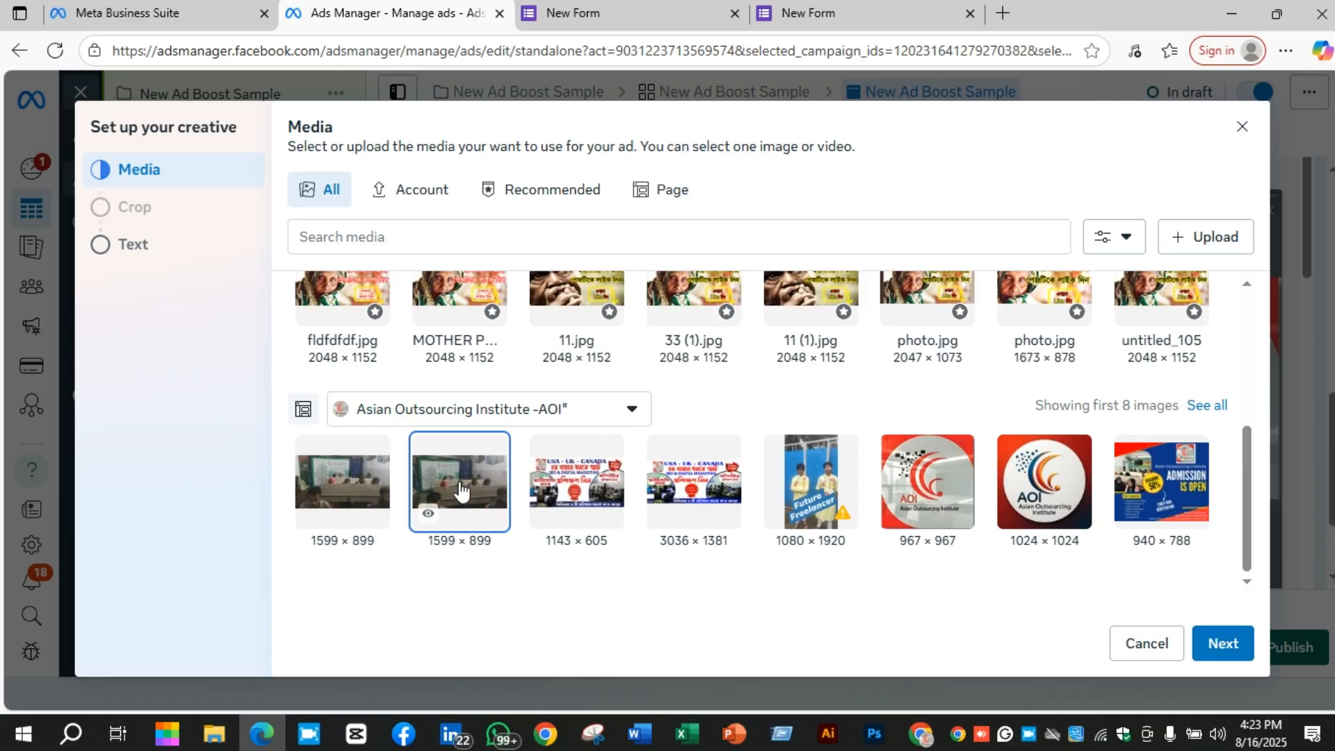
{"action": "left_click", "coordinate": [545, 486]}
{"action": "left_click", "coordinate": [499, 488]}
{"action": "left_click", "coordinate": [548, 488]}
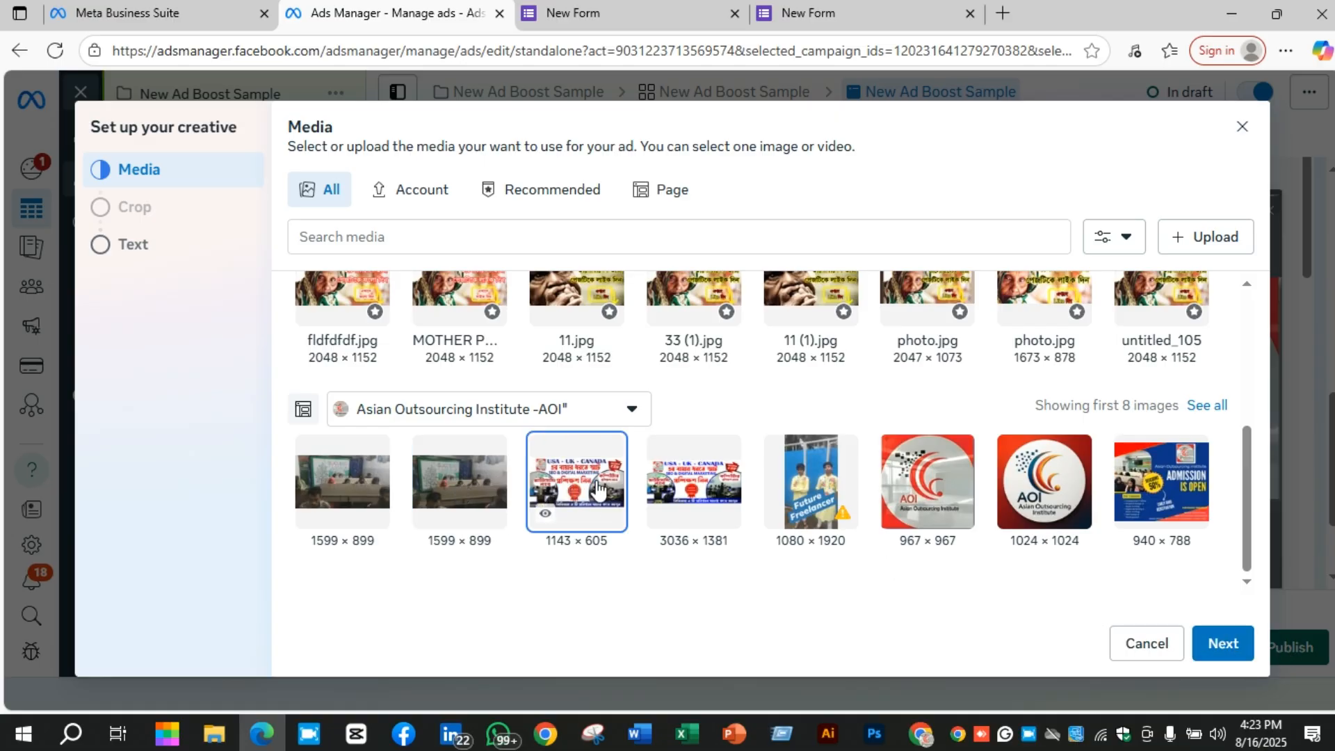
{"action": "left_click", "coordinate": [1229, 645]}
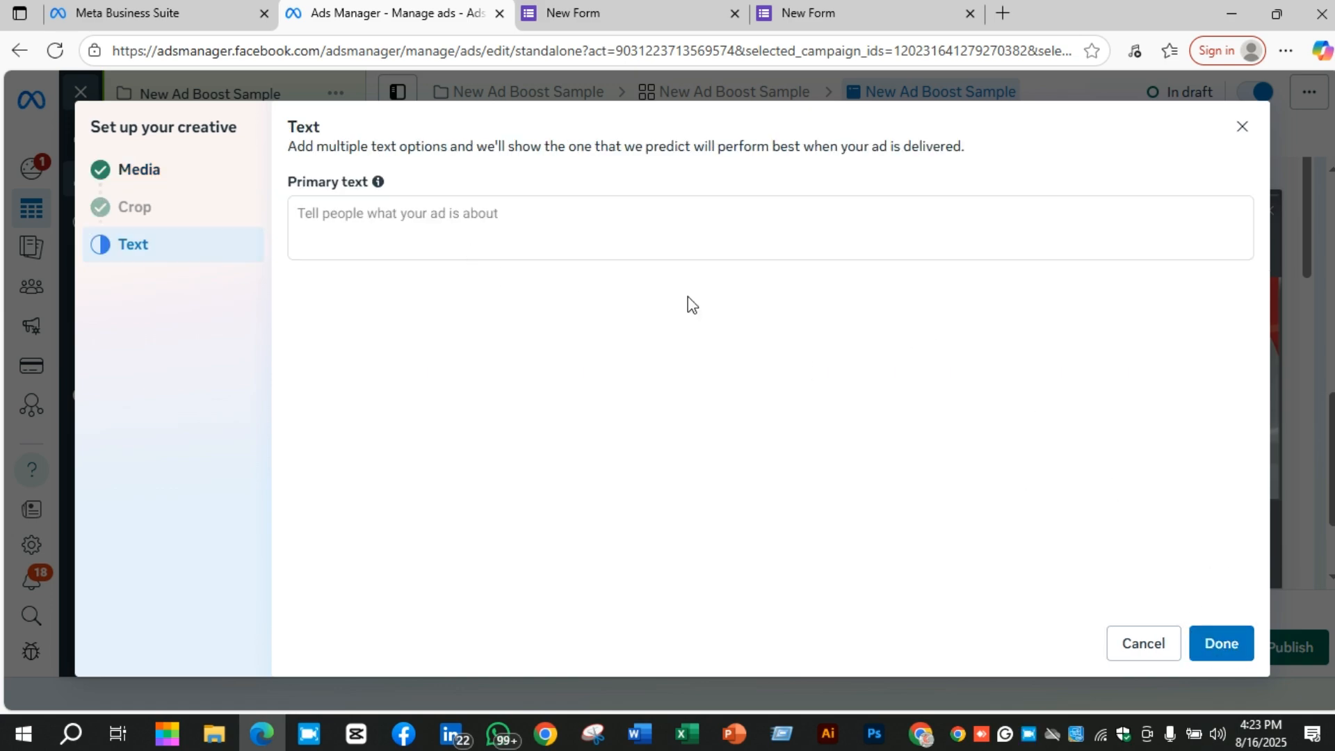
Step: Set the ad's primary text to Learn More and finish the creative setup
{"action": "left_click", "coordinate": [636, 231]}
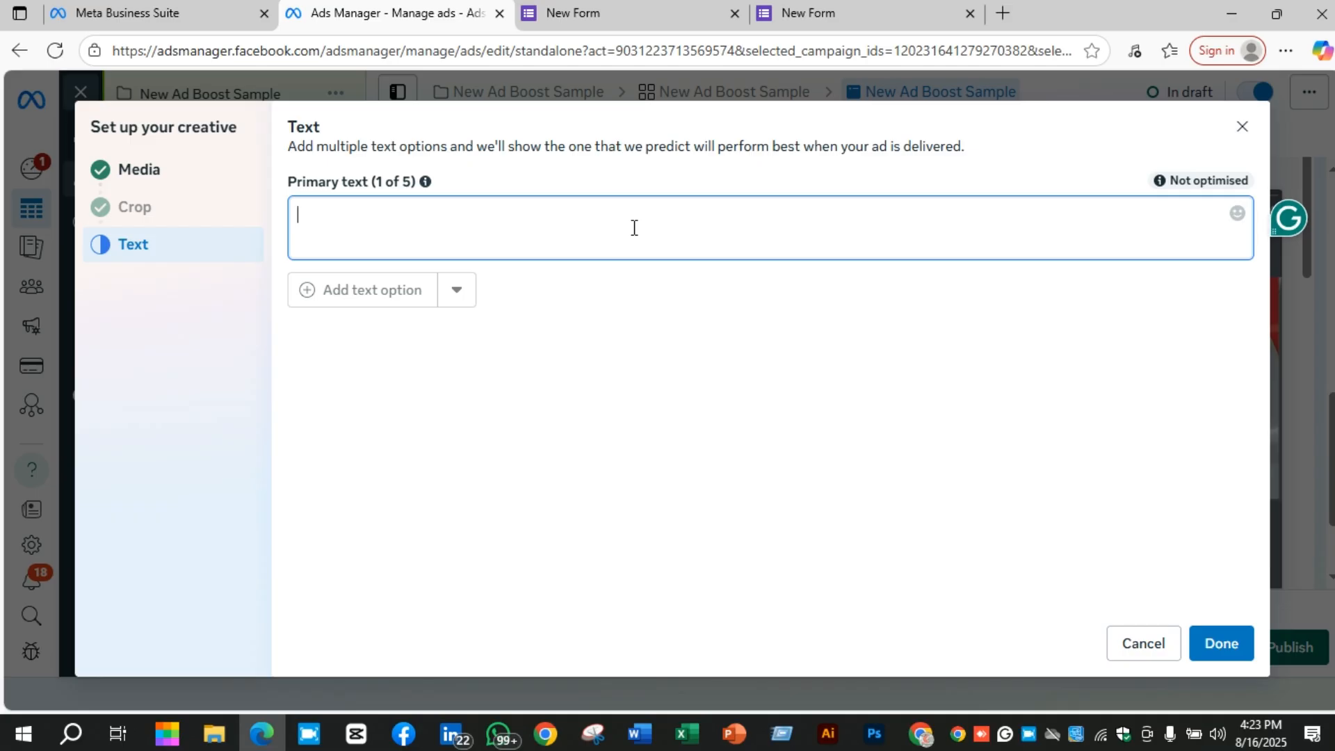
{"action": "type", "text": "Learn More"}
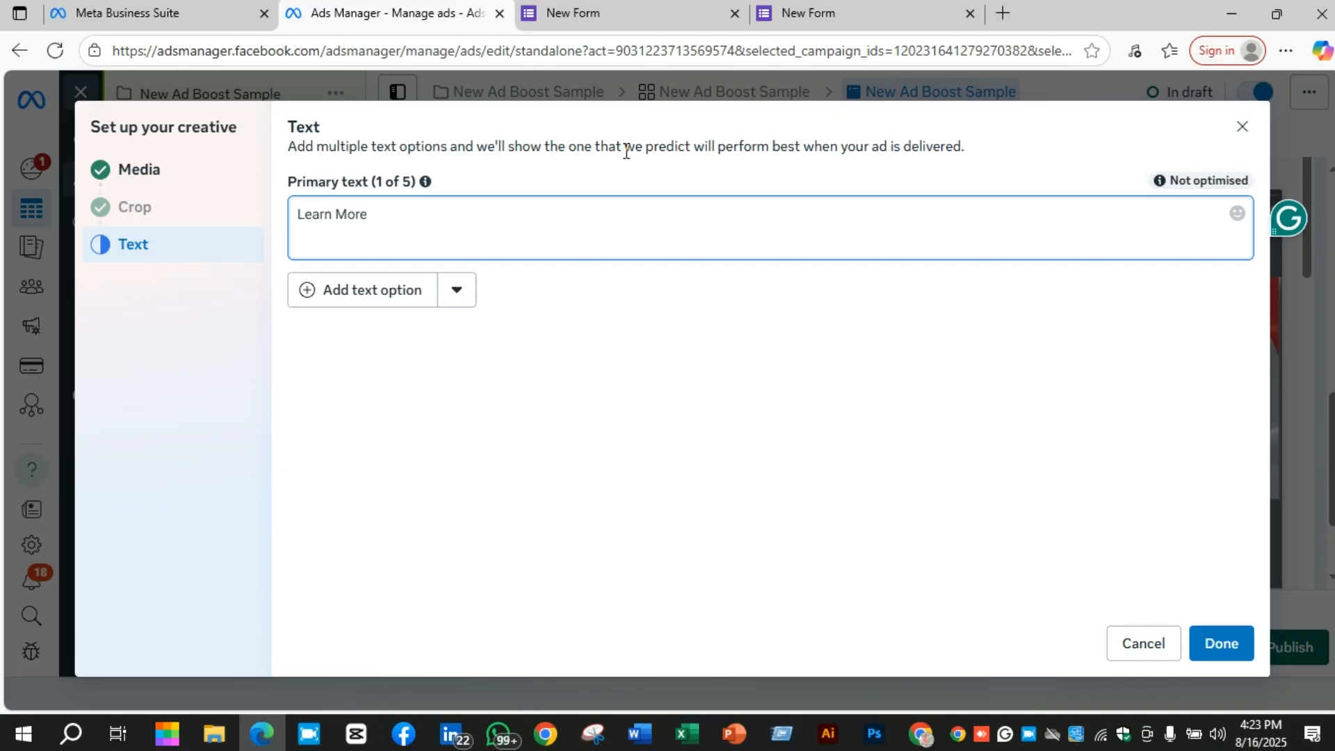
{"action": "left_click", "coordinate": [1218, 642]}
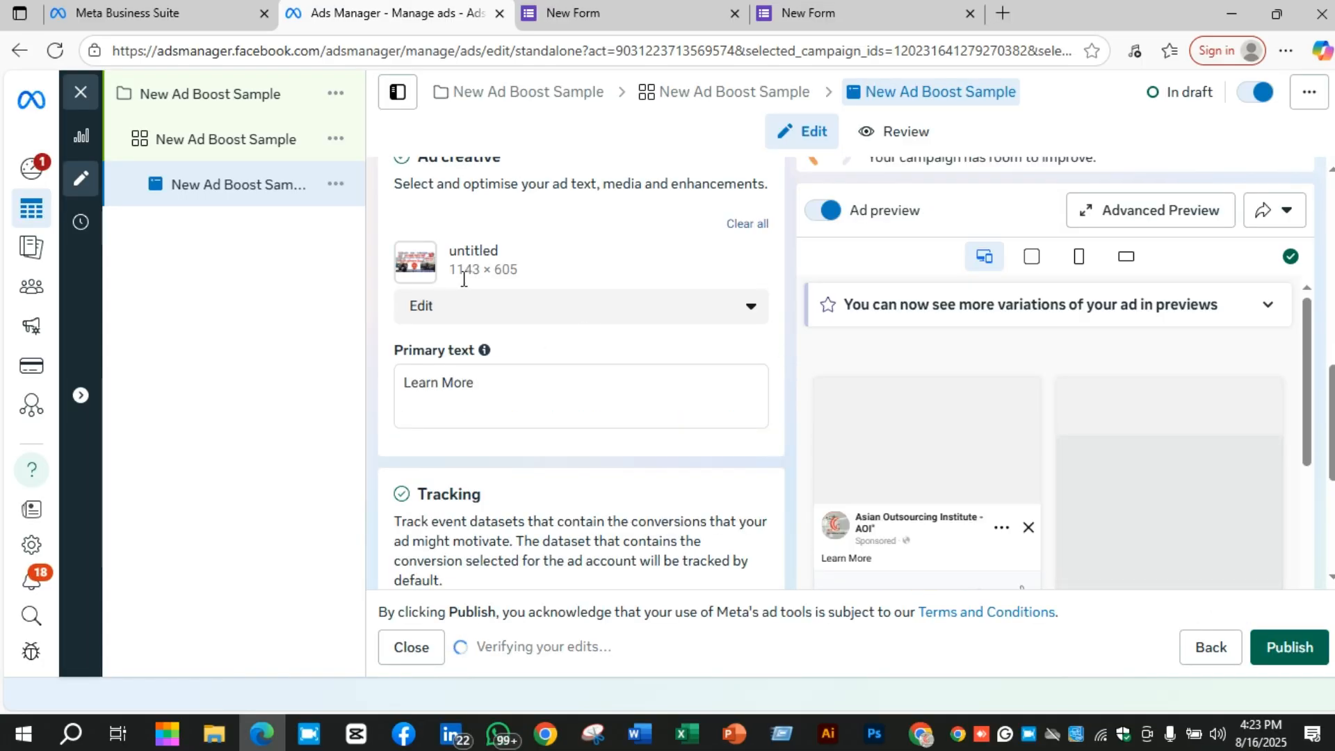
Step: Examine the ad previews across Facebook placements such as Stories, video feeds, Marketplace and profile feed
{"action": "scroll", "coordinate": [1050, 521], "scroll_direction": "down", "scroll_amount": 1}
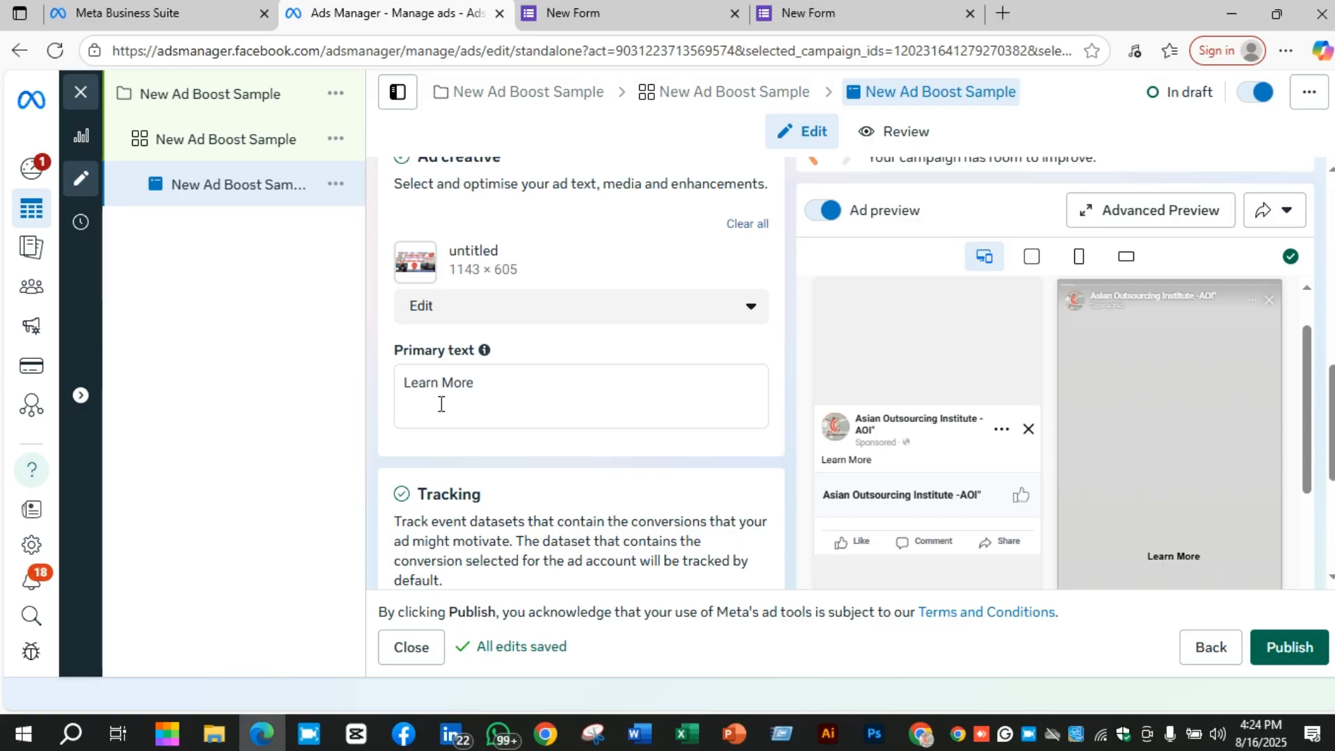
{"action": "scroll", "coordinate": [1238, 424], "scroll_direction": "down", "scroll_amount": 3}
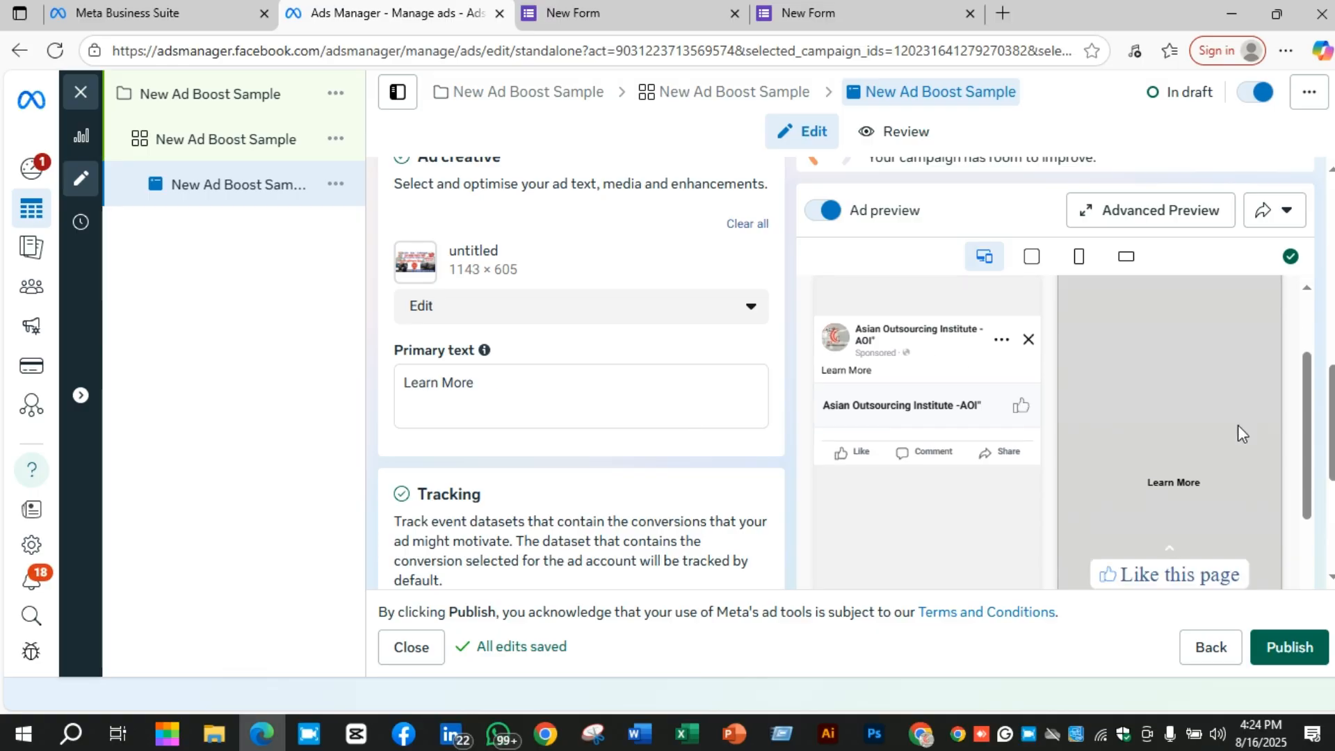
{"action": "scroll", "coordinate": [1237, 424], "scroll_direction": "down", "scroll_amount": 5}
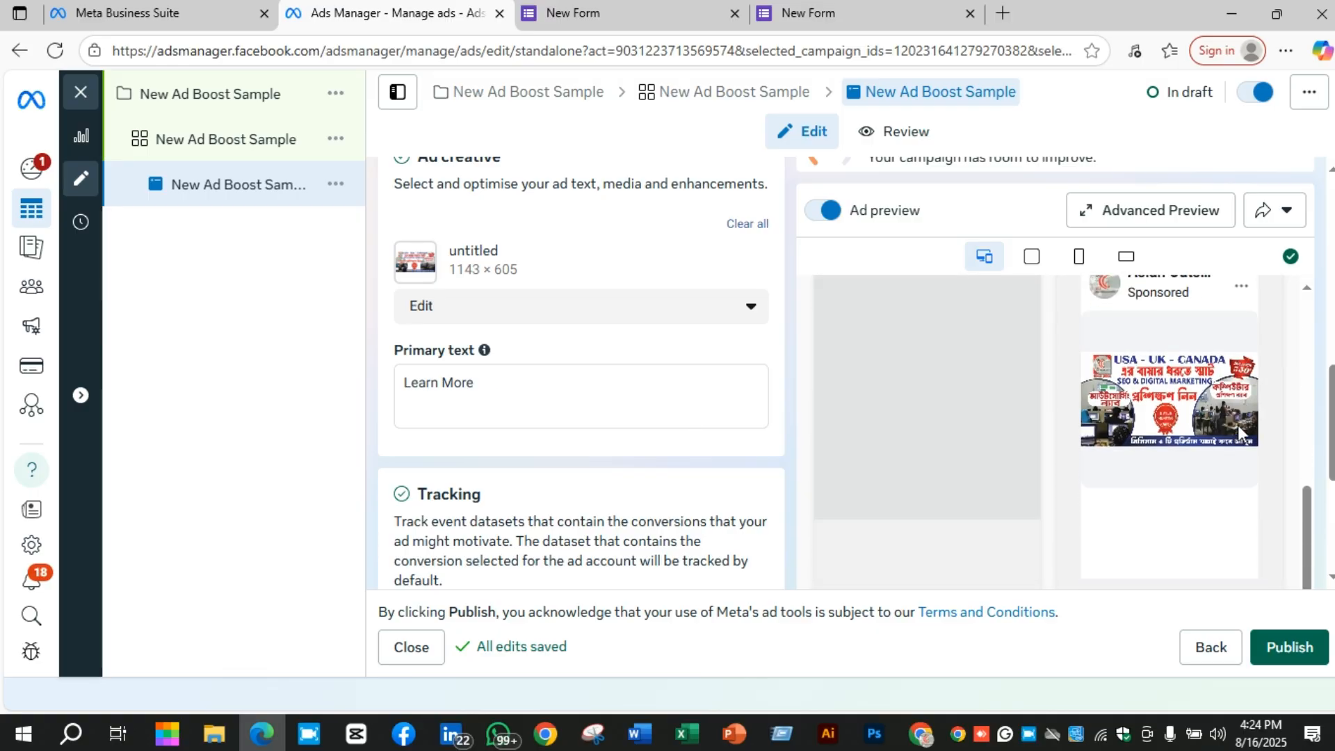
{"action": "scroll", "coordinate": [1237, 424], "scroll_direction": "up", "scroll_amount": 10}
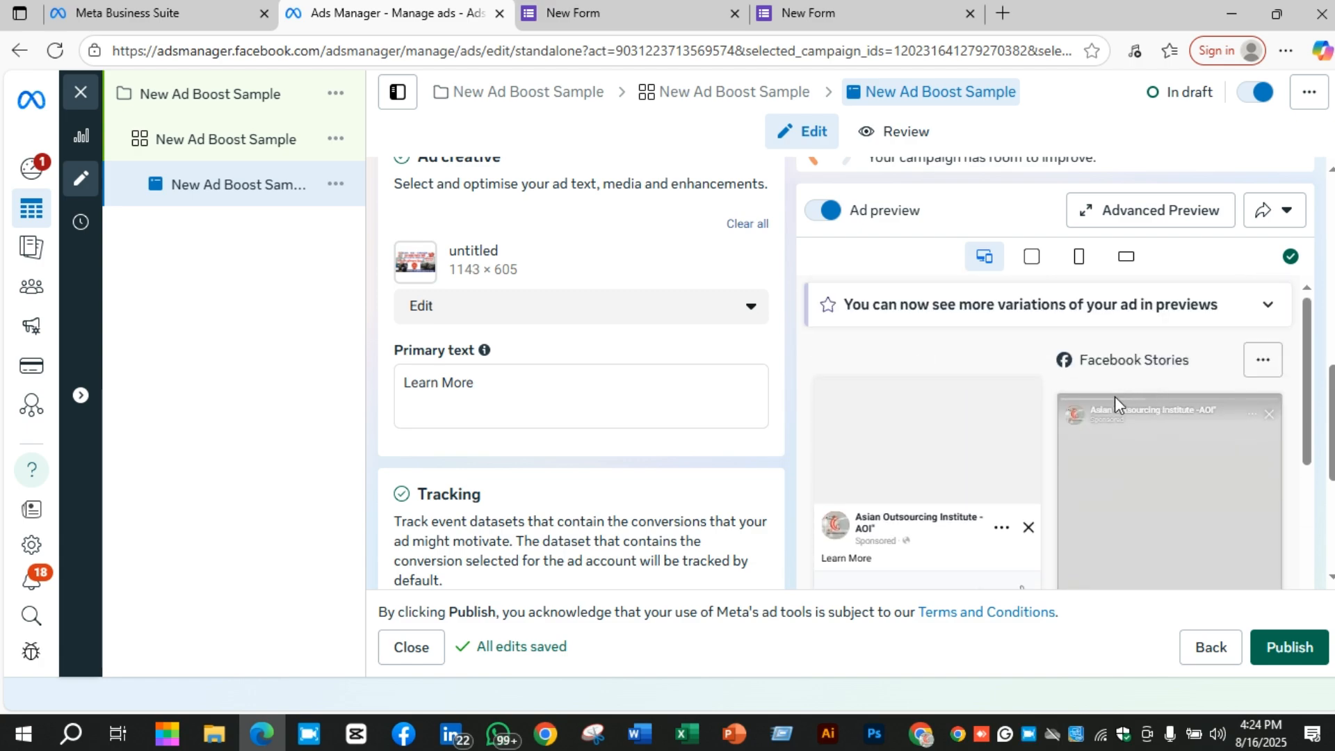
{"action": "scroll", "coordinate": [905, 443], "scroll_direction": "down", "scroll_amount": 3}
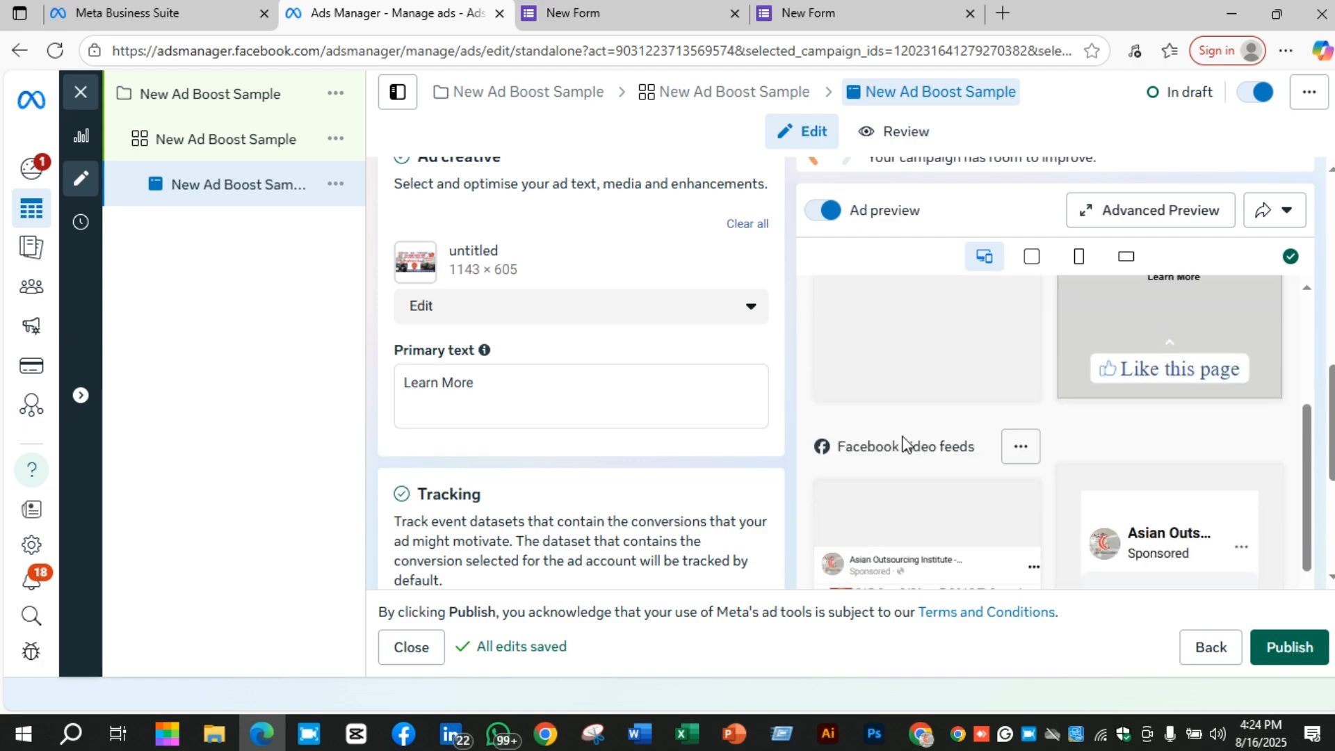
{"action": "scroll", "coordinate": [916, 443], "scroll_direction": "down", "scroll_amount": 2}
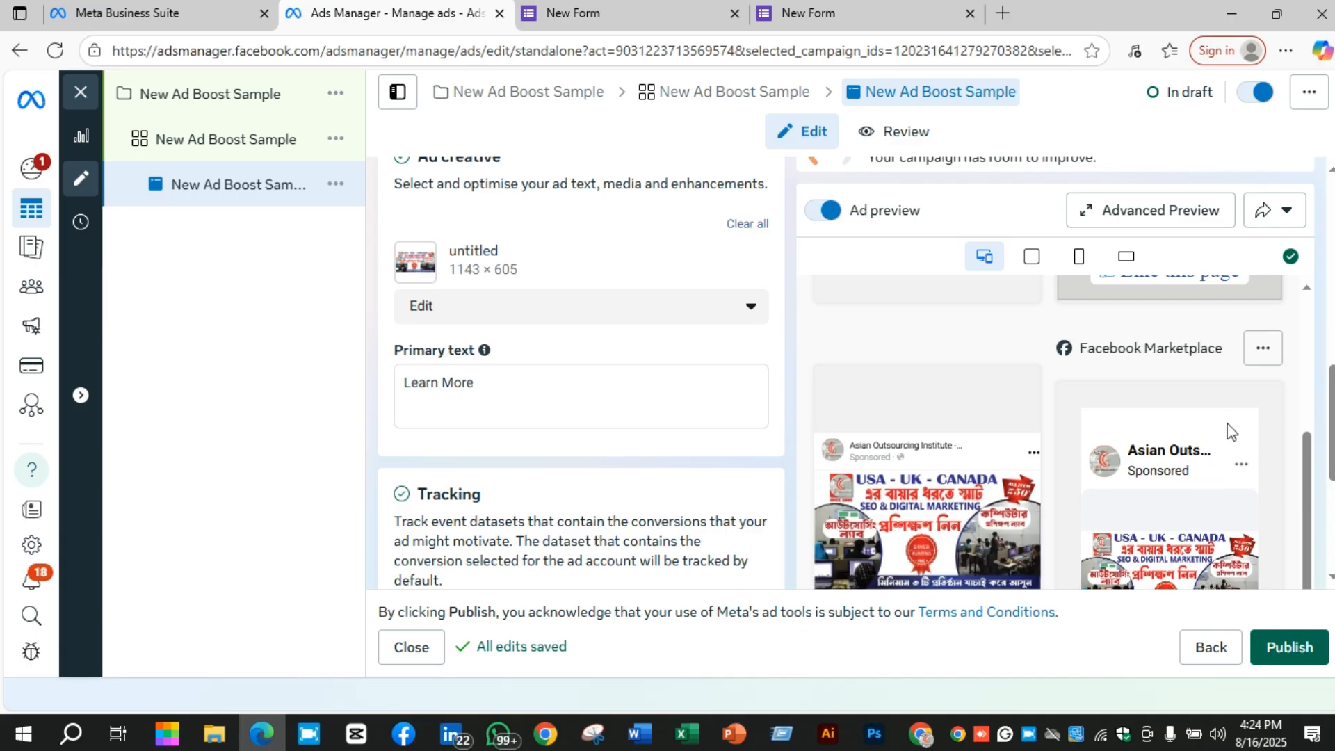
{"action": "scroll", "coordinate": [1229, 427], "scroll_direction": "down", "scroll_amount": 5}
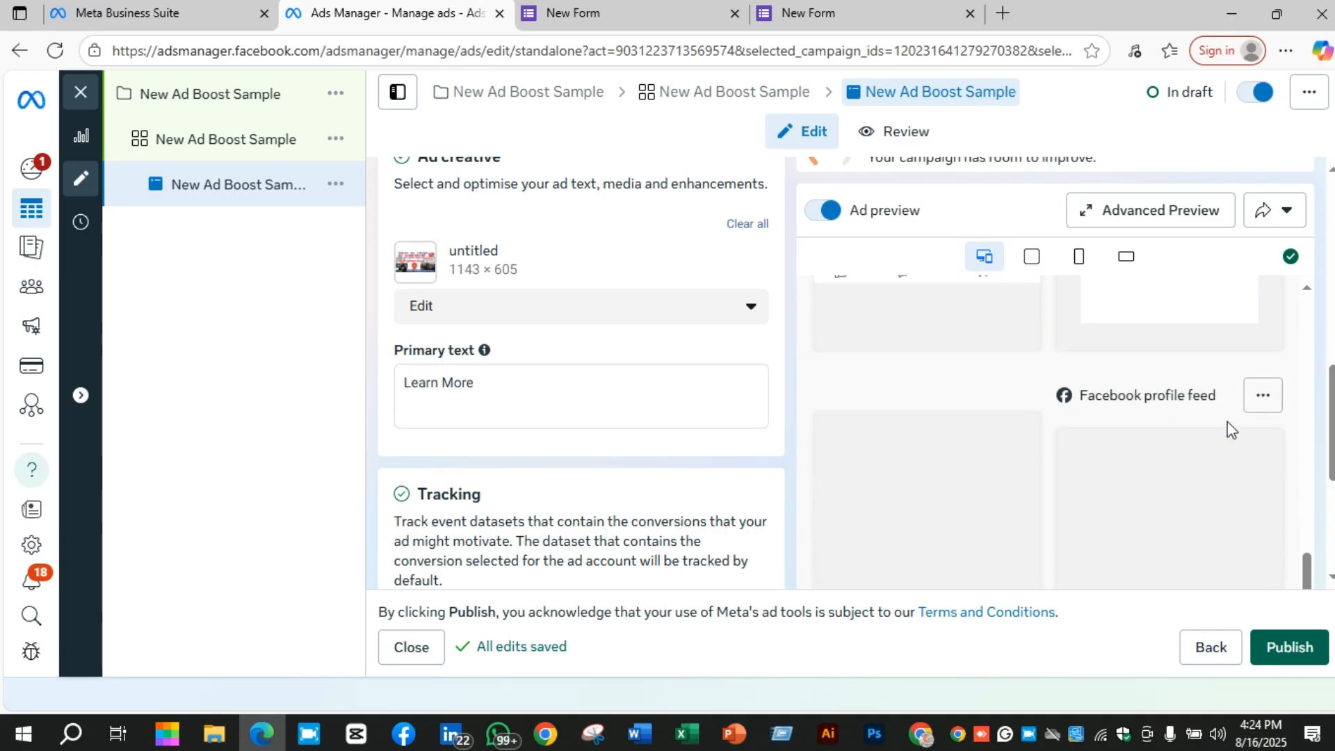
Step: Examine the remaining placement previews, then review the ad's media, primary text and tracking settings
{"action": "scroll", "coordinate": [994, 369], "scroll_direction": "down", "scroll_amount": 5}
{"action": "scroll", "coordinate": [973, 389], "scroll_direction": "down", "scroll_amount": 3}
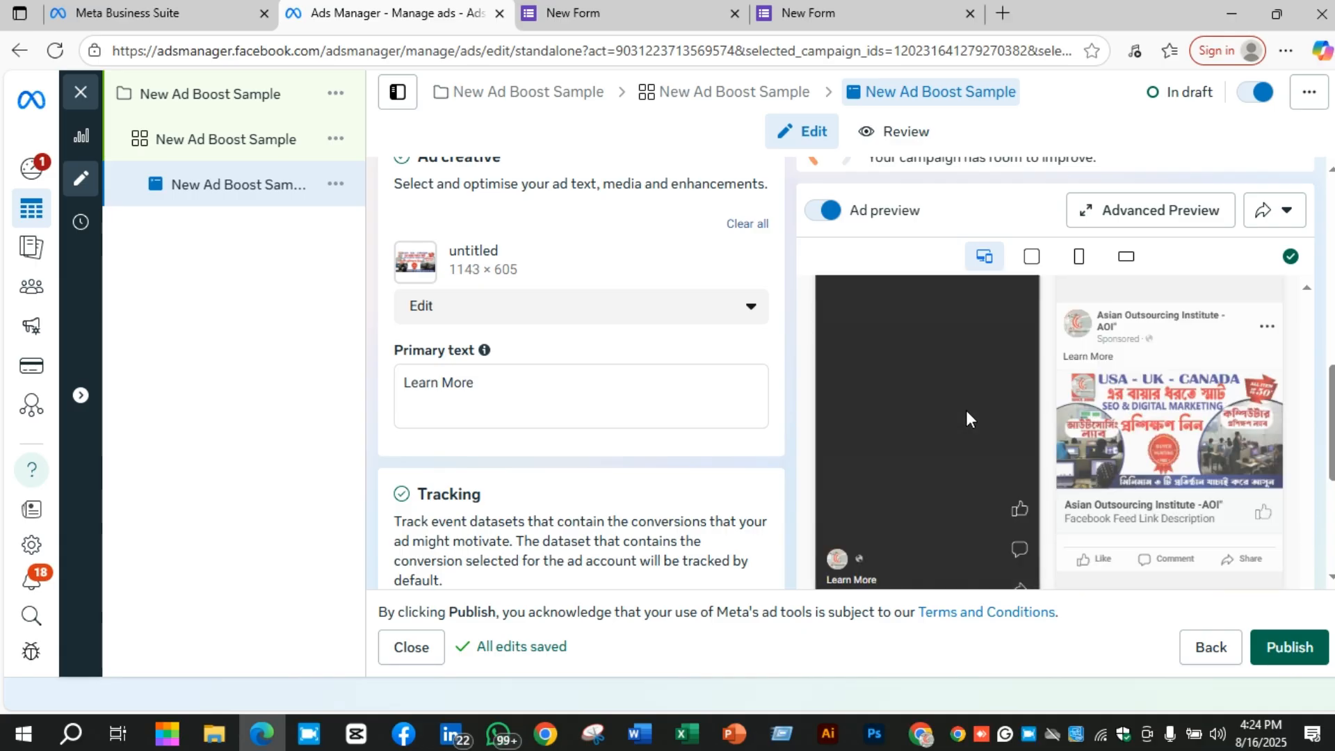
{"action": "scroll", "coordinate": [969, 408], "scroll_direction": "down", "scroll_amount": 3}
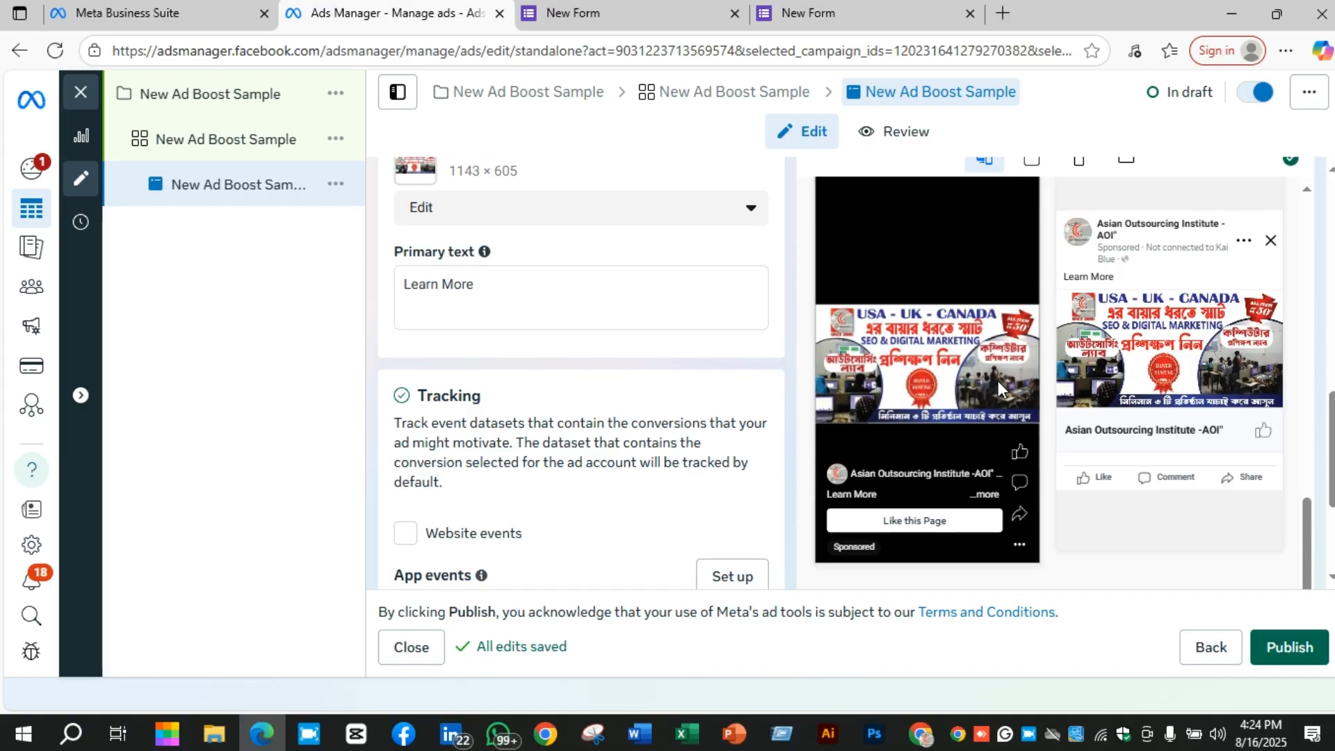
{"action": "scroll", "coordinate": [998, 381], "scroll_direction": "up", "scroll_amount": 10}
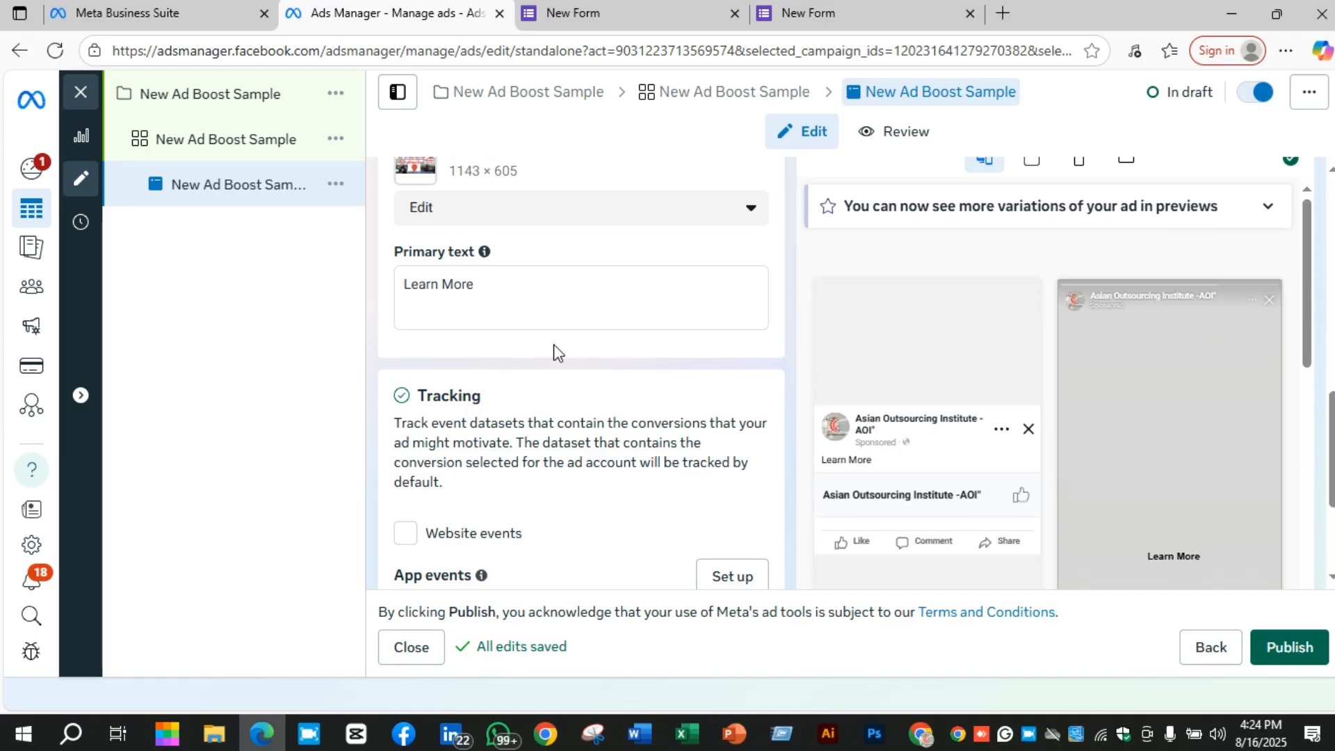
{"action": "scroll", "coordinate": [553, 345], "scroll_direction": "up", "scroll_amount": 3}
{"action": "scroll", "coordinate": [563, 346], "scroll_direction": "down", "scroll_amount": 4}
{"action": "scroll", "coordinate": [709, 318], "scroll_direction": "up", "scroll_amount": 4}
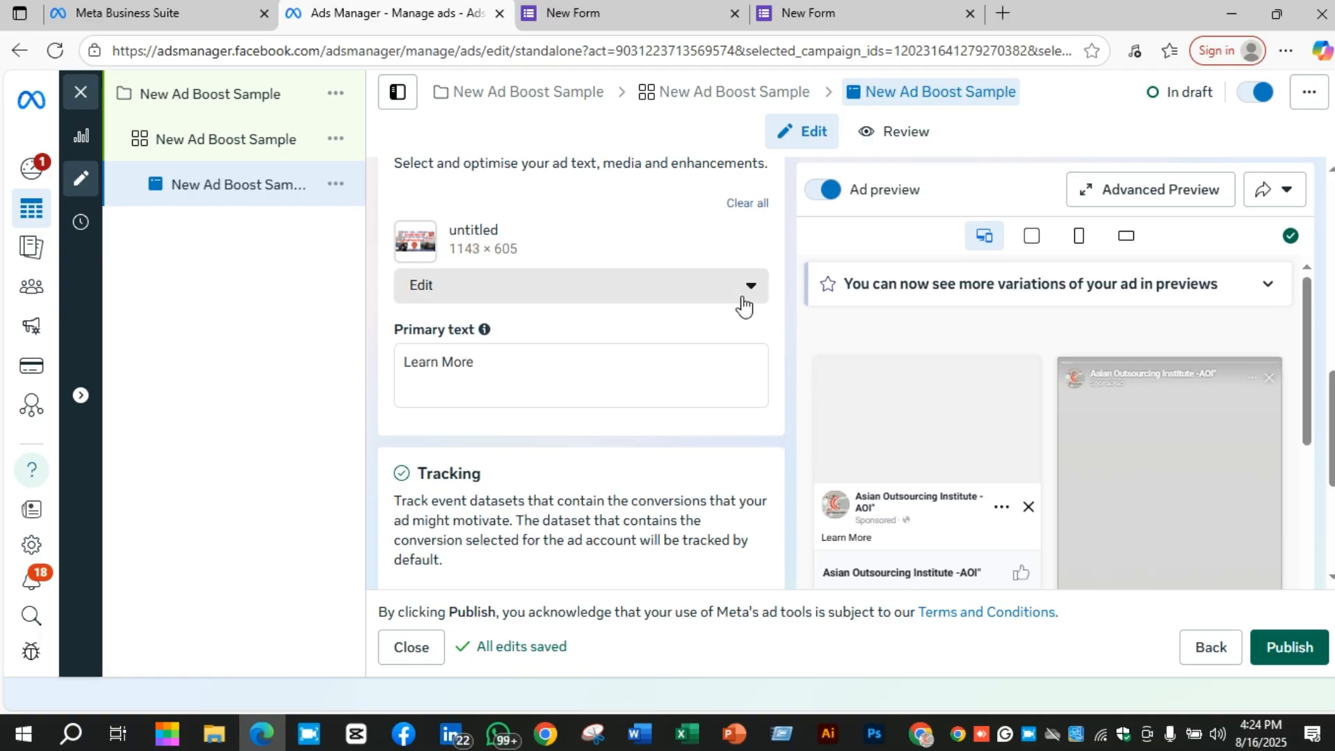
{"action": "scroll", "coordinate": [695, 321], "scroll_direction": "down", "scroll_amount": 3}
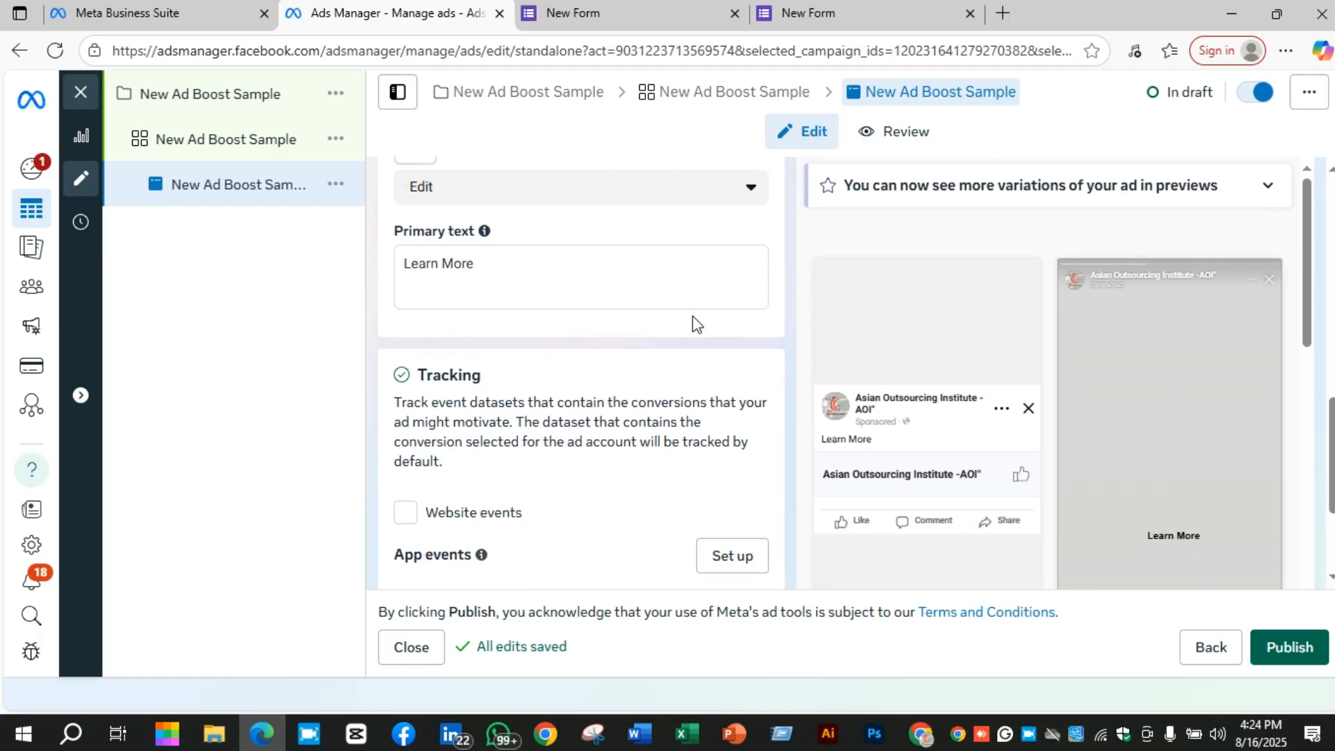
{"action": "scroll", "coordinate": [696, 320], "scroll_direction": "down", "scroll_amount": 2}
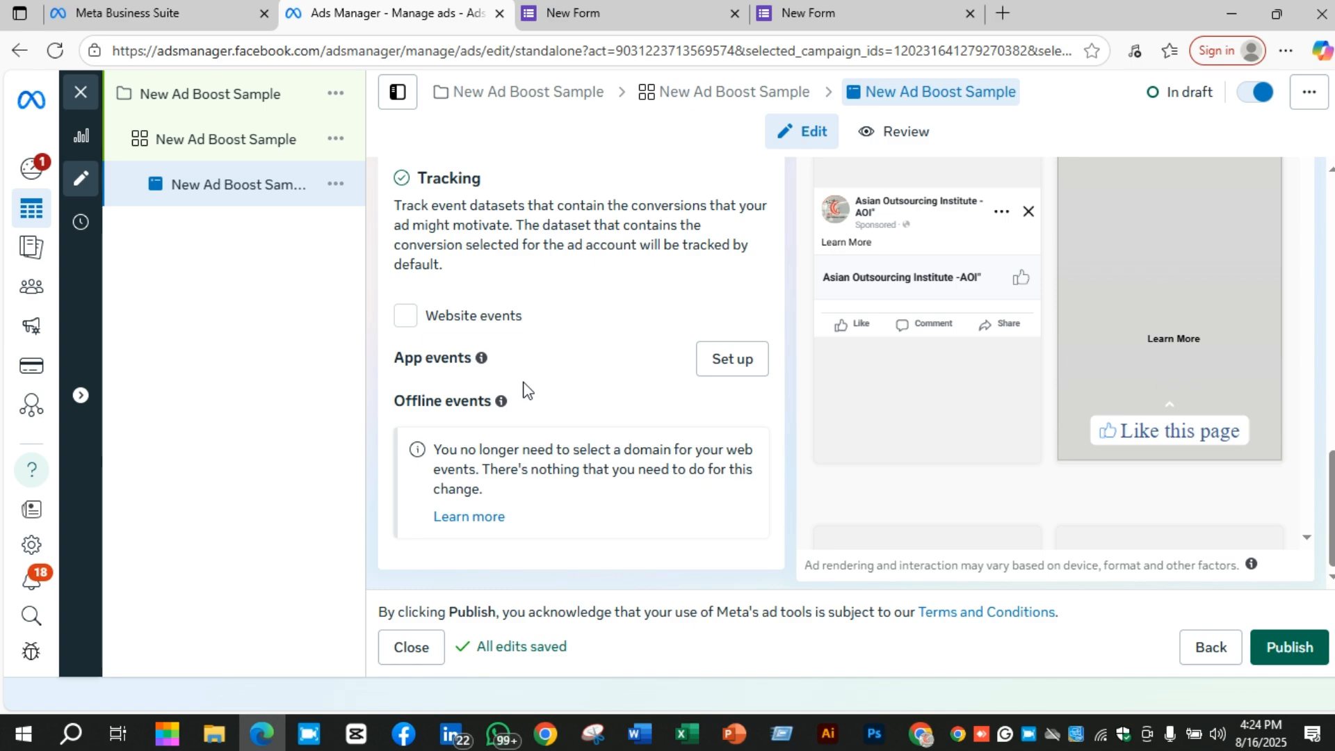
{"action": "mouse_move", "coordinate": [536, 440]}
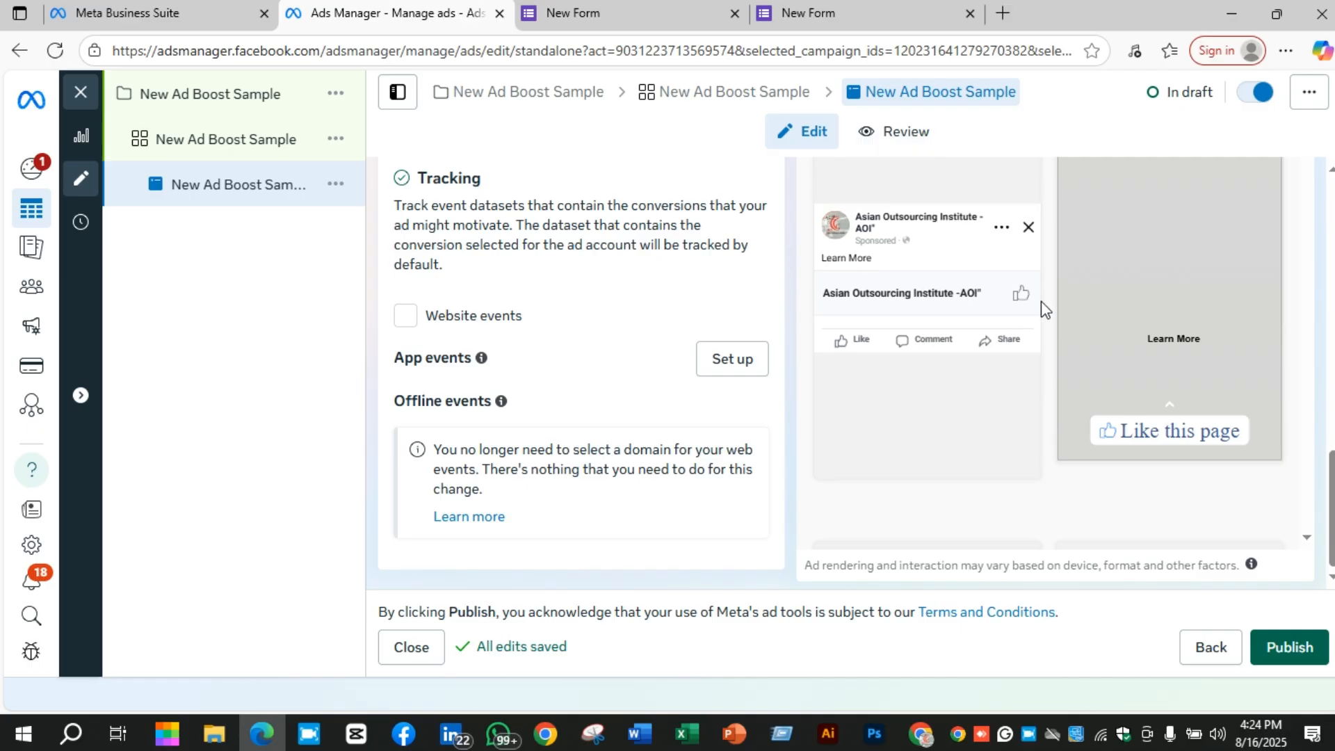
Step: Examine the ad previews again from Facebook Feed through Marketplace and profile feed to Facebook search results
{"action": "scroll", "coordinate": [1221, 476], "scroll_direction": "up", "scroll_amount": 3}
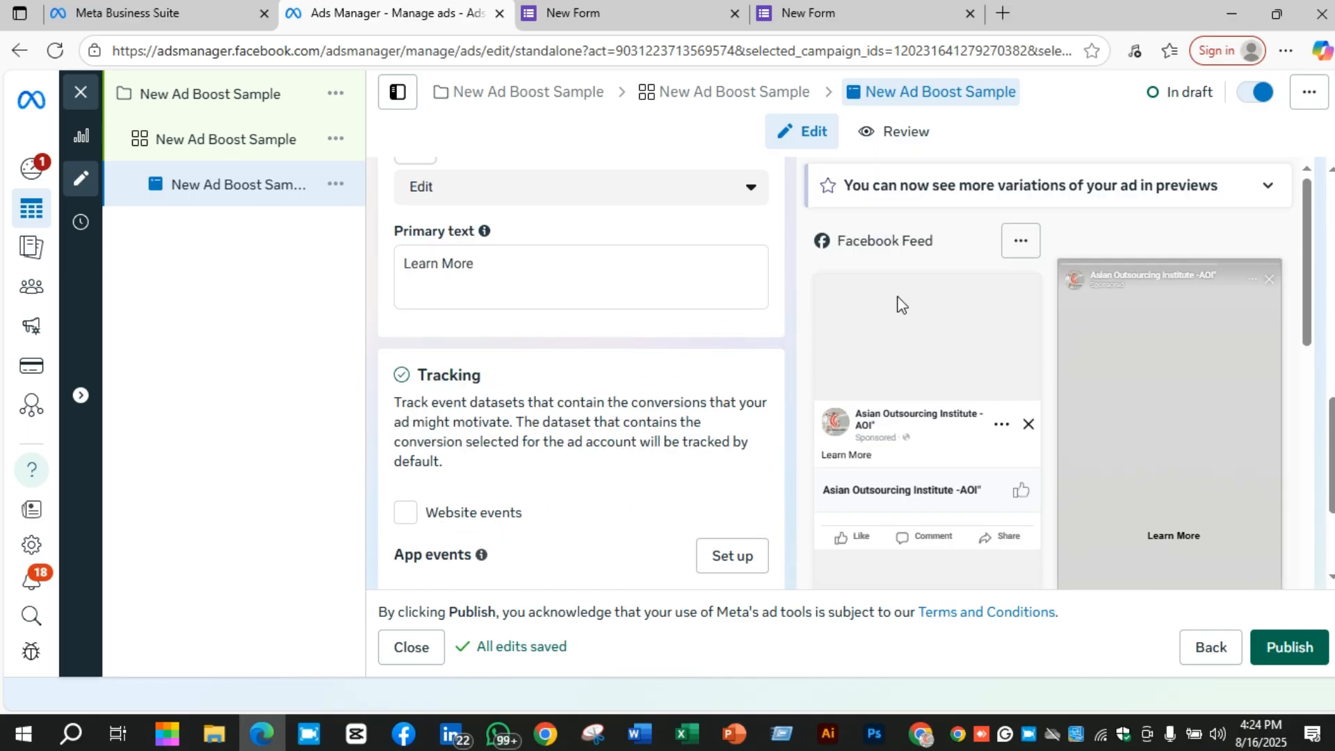
{"action": "mouse_move", "coordinate": [1133, 365]}
{"action": "scroll", "coordinate": [1162, 364], "scroll_direction": "up", "scroll_amount": 6}
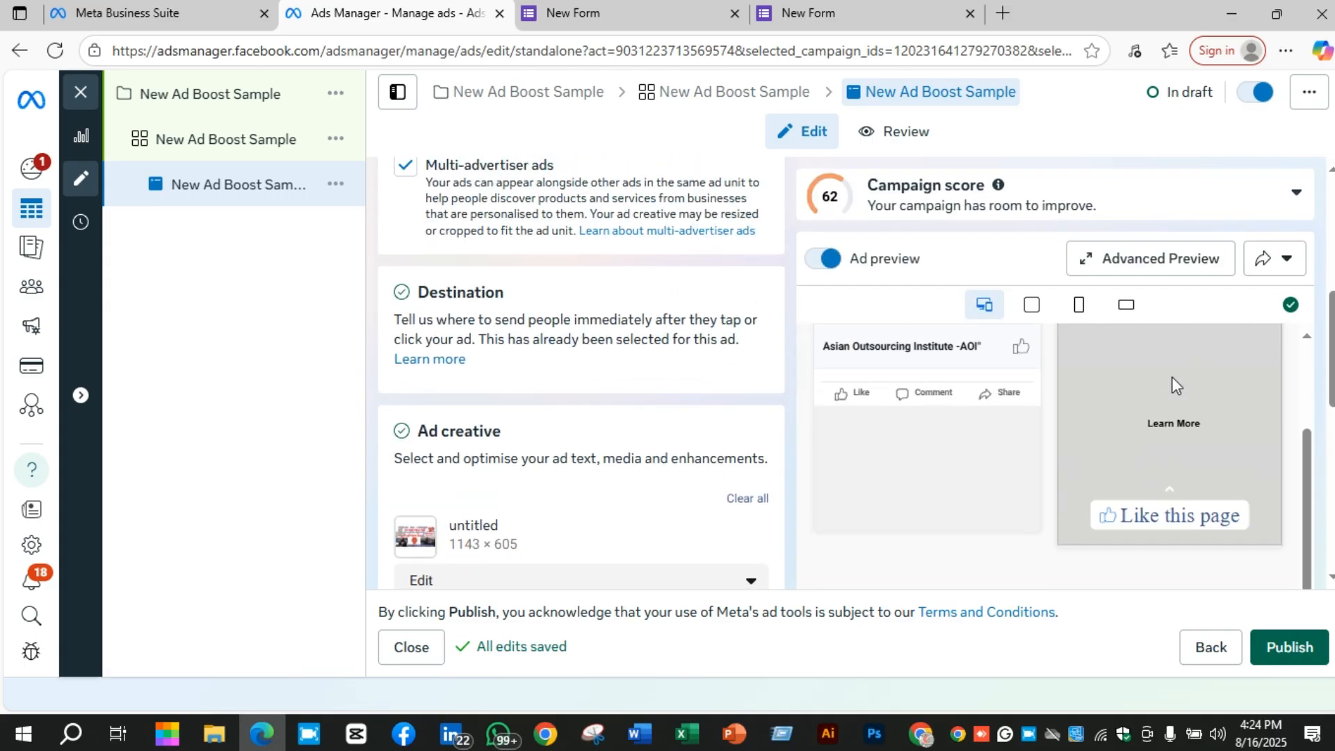
{"action": "mouse_move", "coordinate": [1208, 426]}
{"action": "scroll", "coordinate": [1216, 424], "scroll_direction": "down", "scroll_amount": 6}
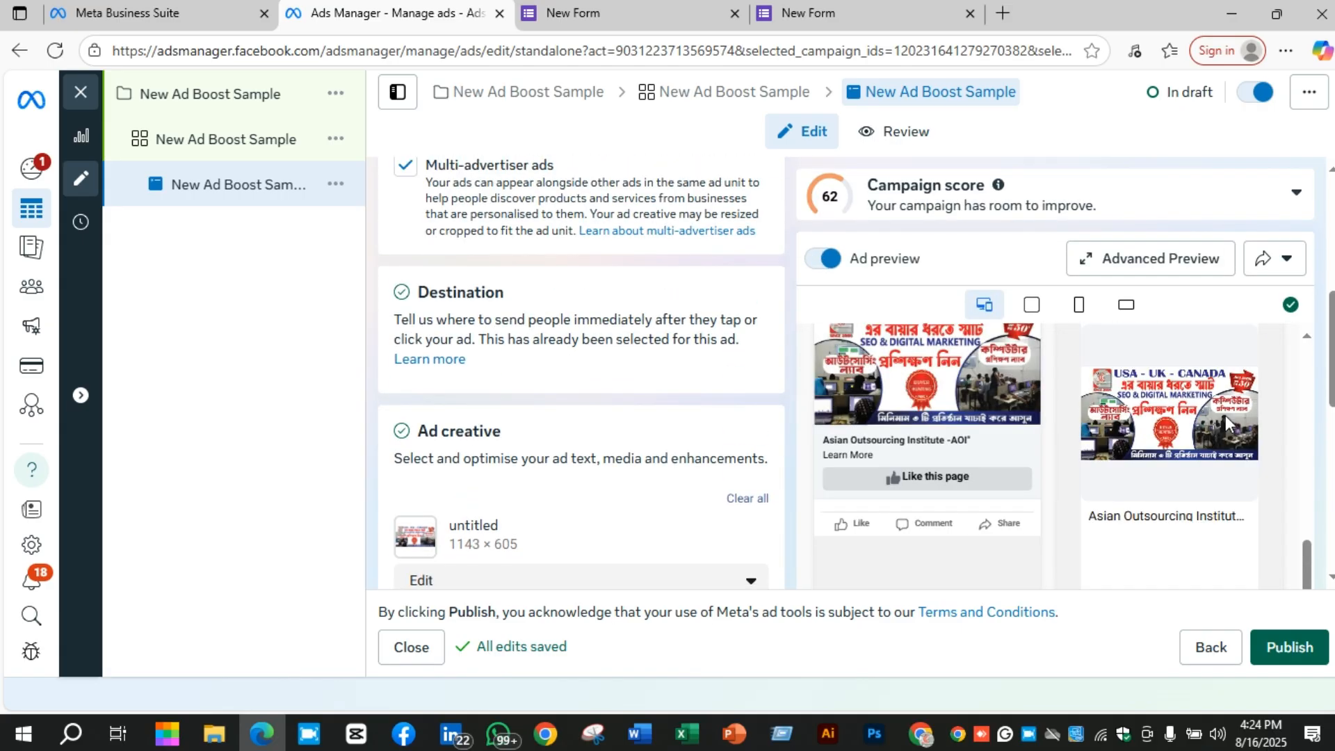
{"action": "scroll", "coordinate": [962, 480], "scroll_direction": "down", "scroll_amount": 1}
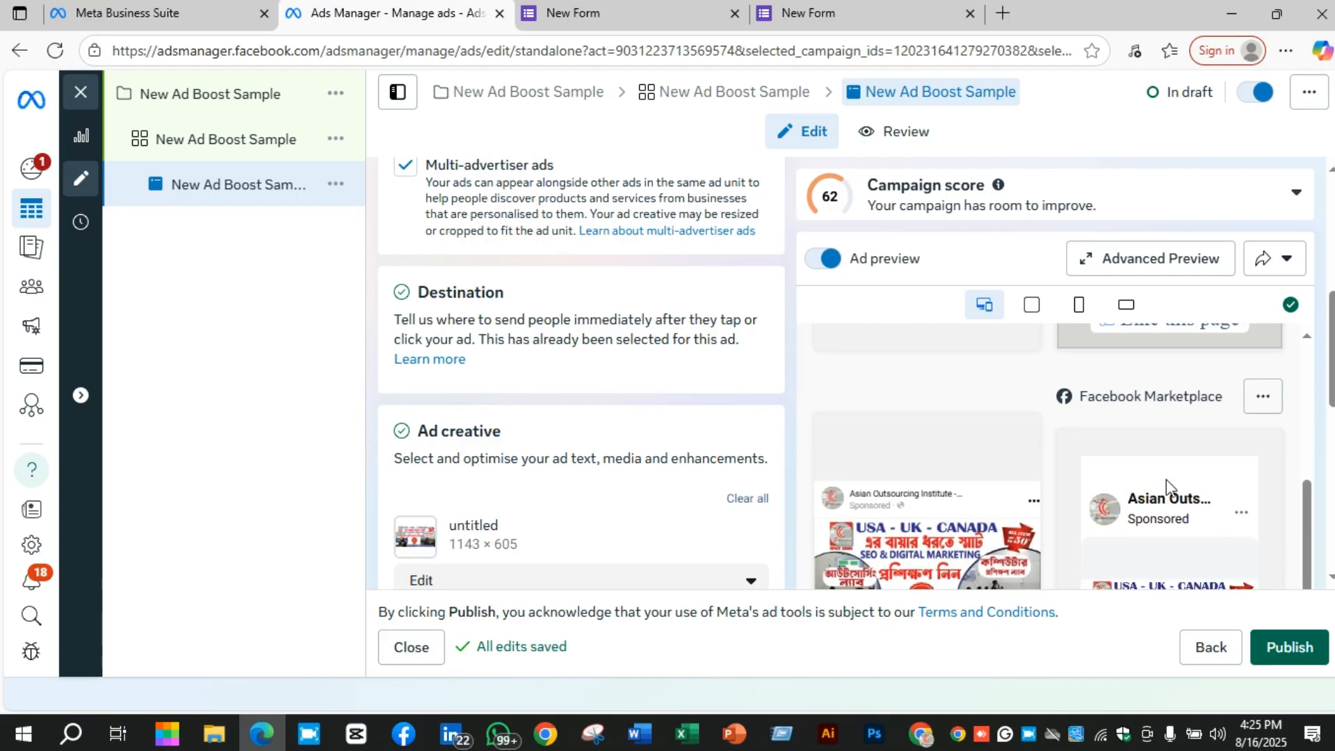
{"action": "scroll", "coordinate": [1171, 479], "scroll_direction": "down", "scroll_amount": 3}
{"action": "scroll", "coordinate": [1168, 484], "scroll_direction": "down", "scroll_amount": 3}
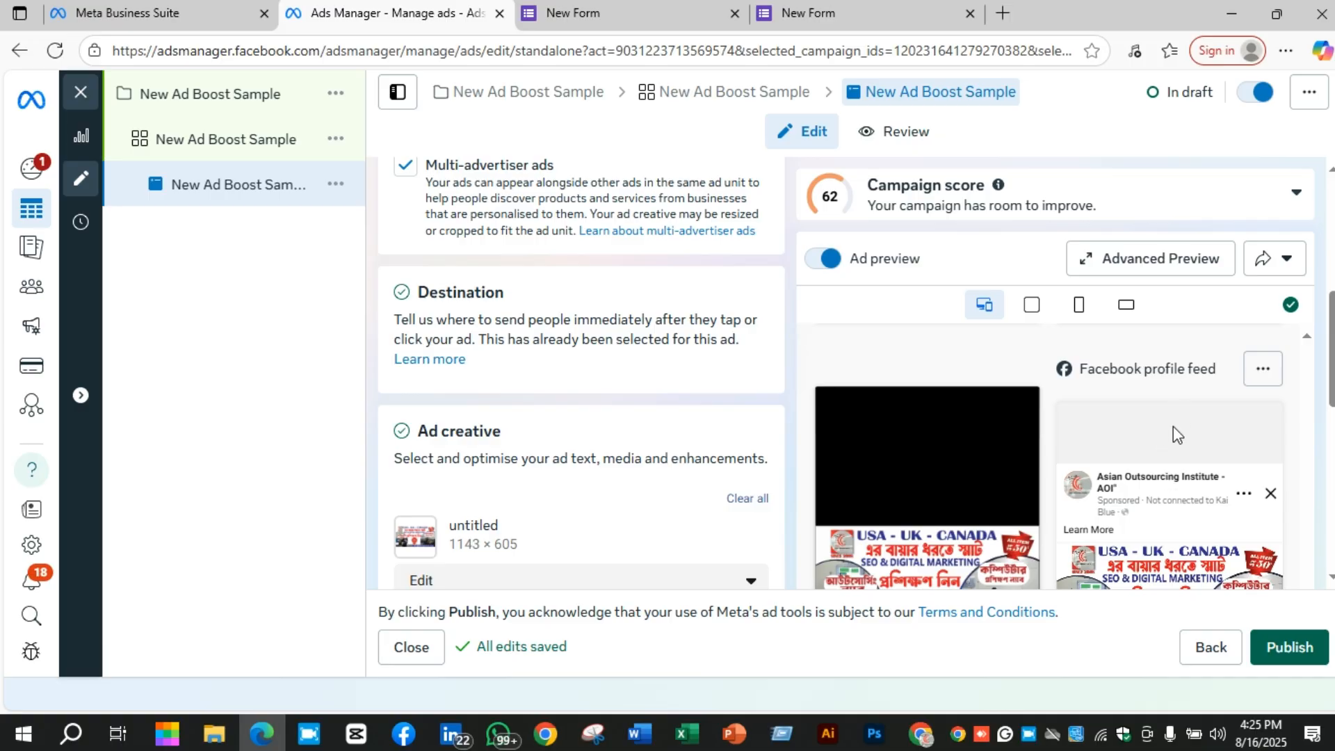
{"action": "scroll", "coordinate": [977, 426], "scroll_direction": "down", "scroll_amount": 4}
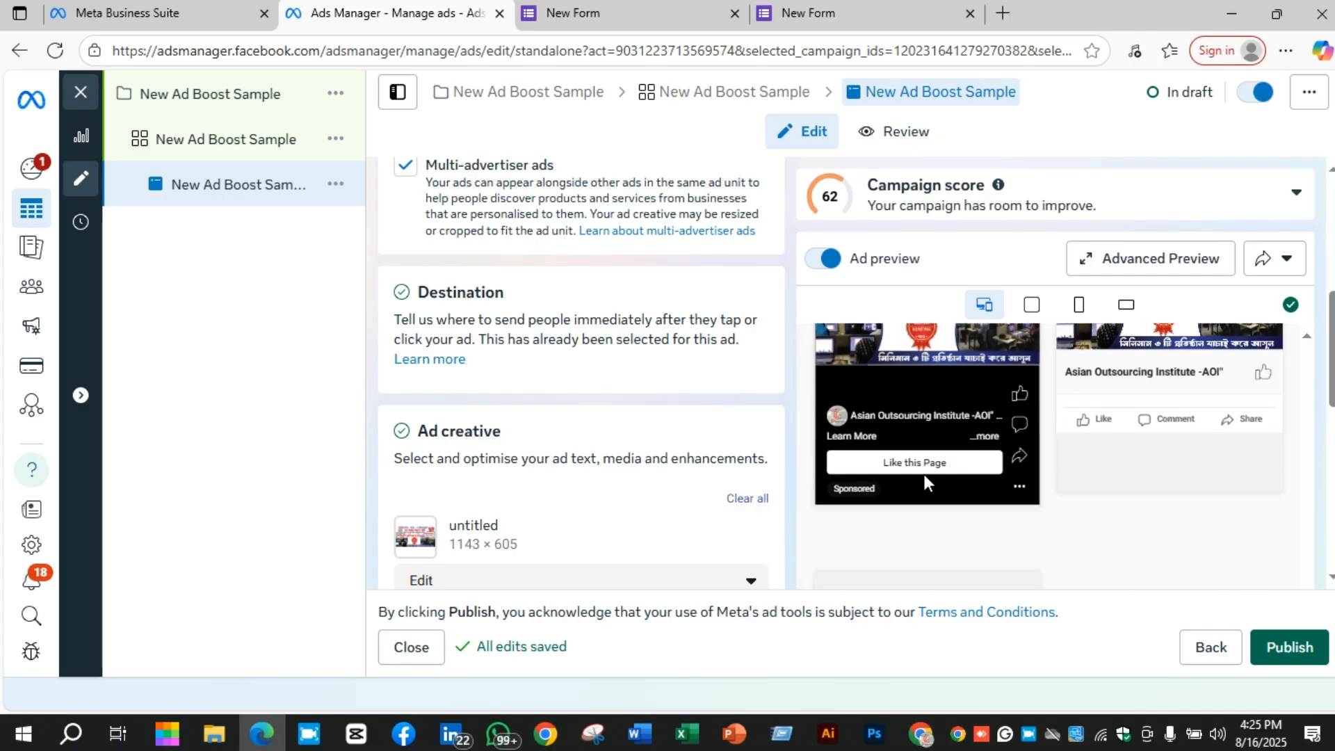
{"action": "scroll", "coordinate": [923, 474], "scroll_direction": "down", "scroll_amount": 5}
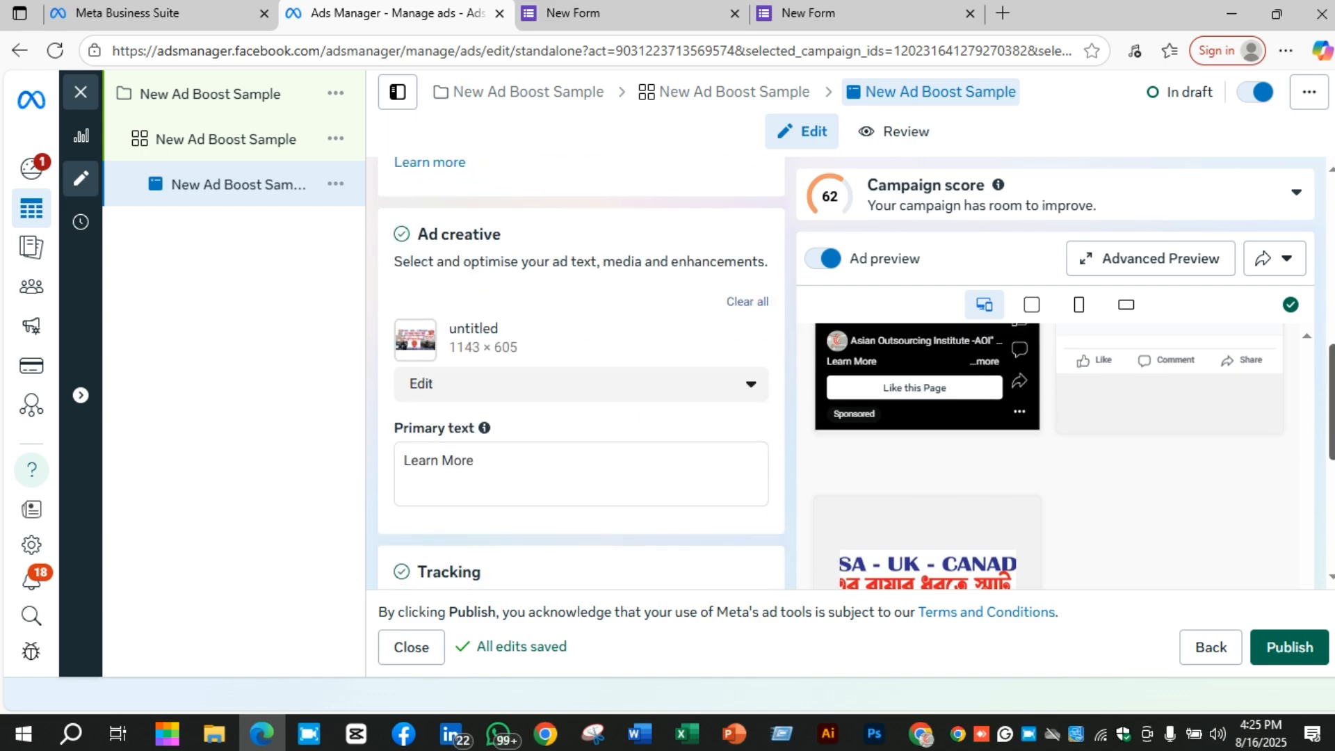
{"action": "scroll", "coordinate": [1331, 435], "scroll_direction": "down", "scroll_amount": 4}
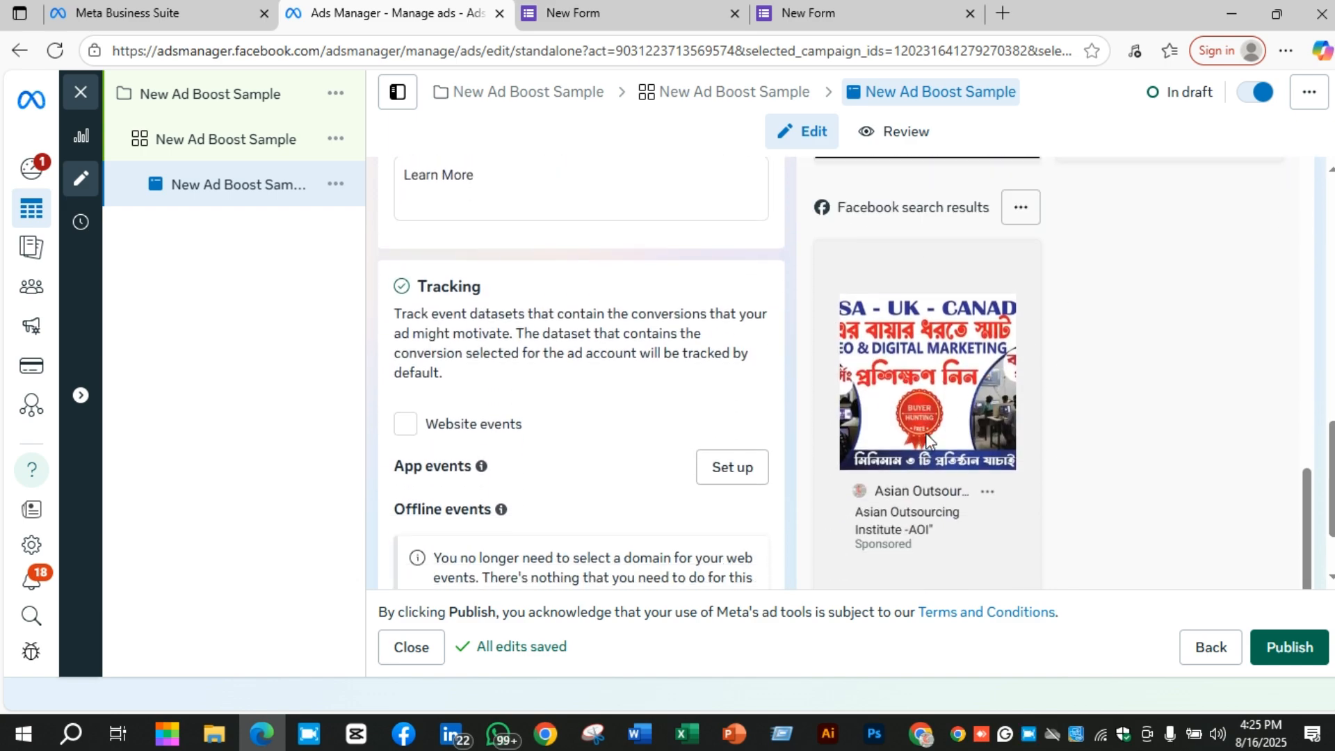
{"action": "scroll", "coordinate": [1185, 468], "scroll_direction": "down", "scroll_amount": 2}
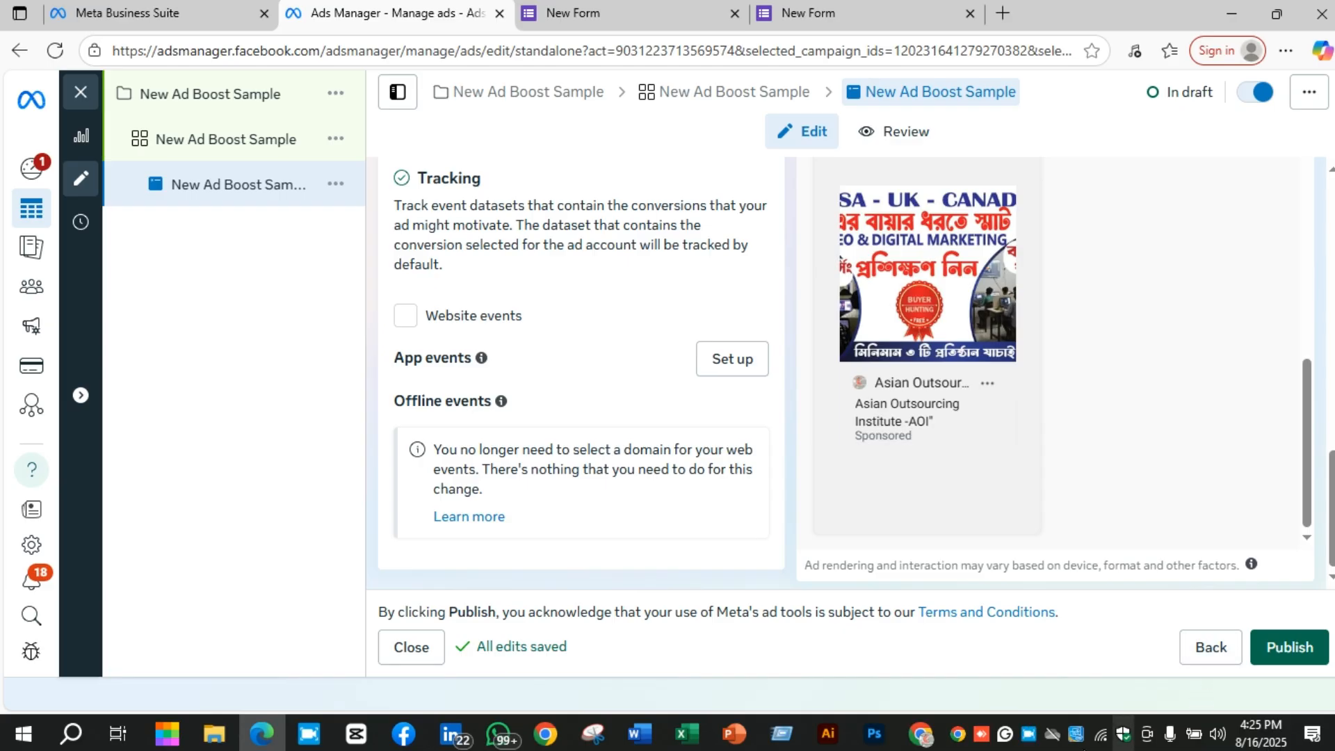
{"action": "right_click", "coordinate": [1029, 736]}
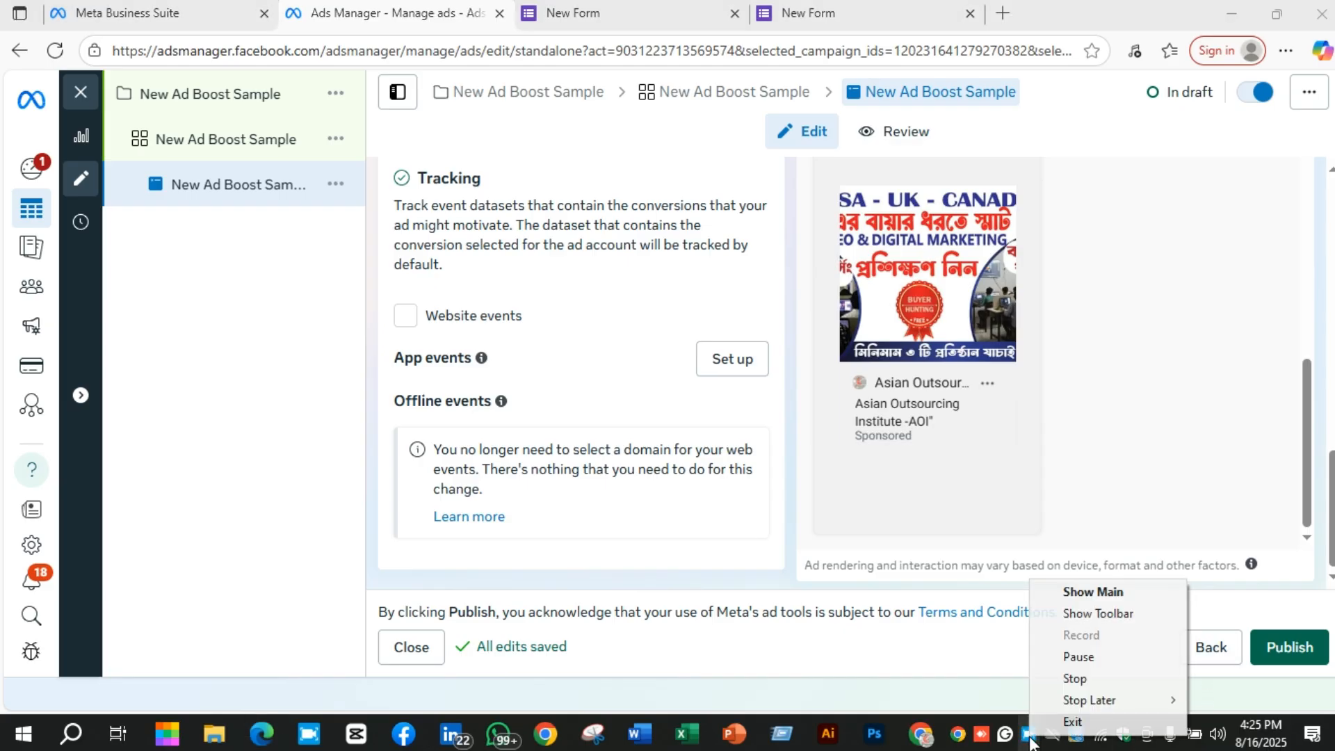
{"action": "left_click", "coordinate": [1109, 589]}
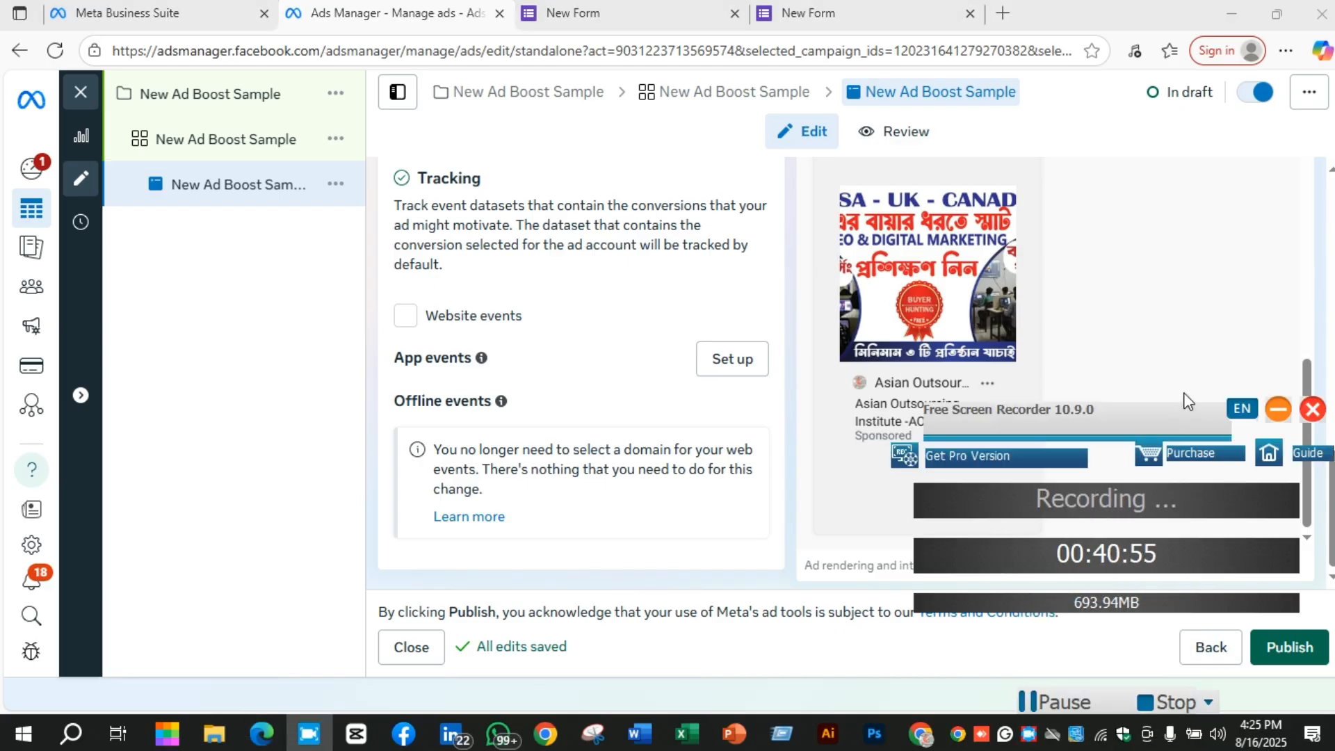